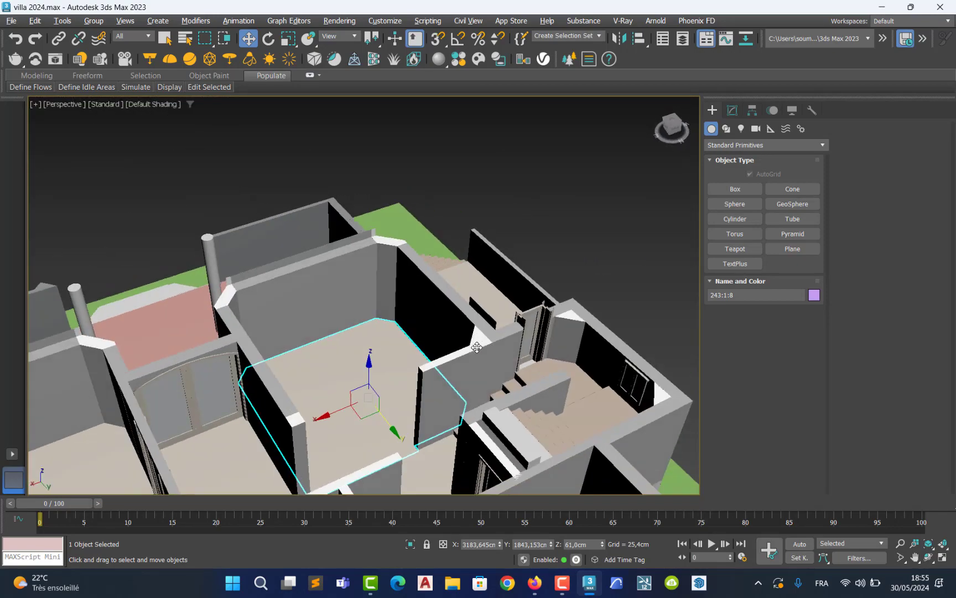
# Isolate the grey back wall of the room with the beige floor so only that wall is displayed
pyautogui.scroll(2, 361, 318)
pyautogui.moveTo(362, 319); pyautogui.dragTo(359, 389, button='middle')
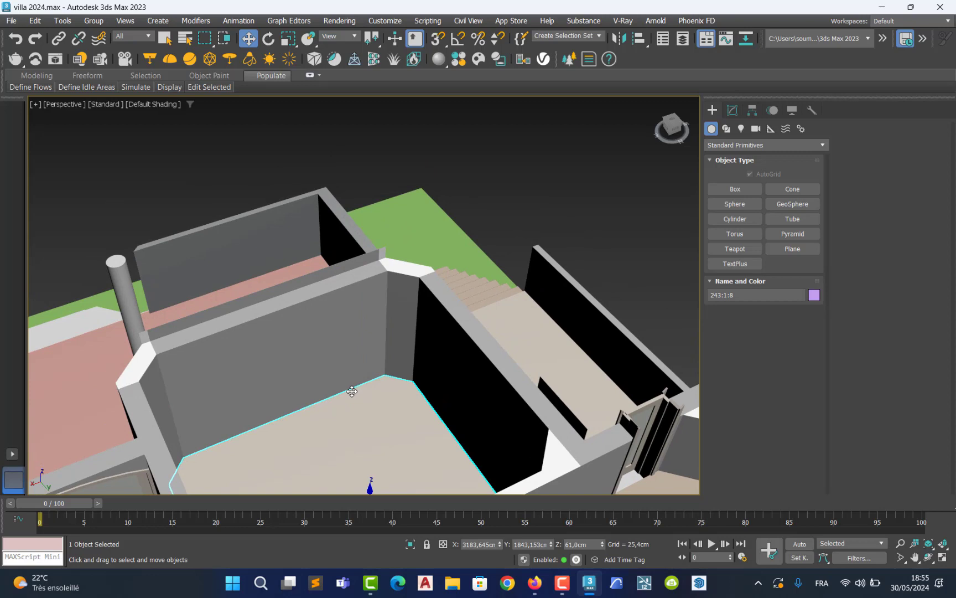
pyautogui.click(287, 339)
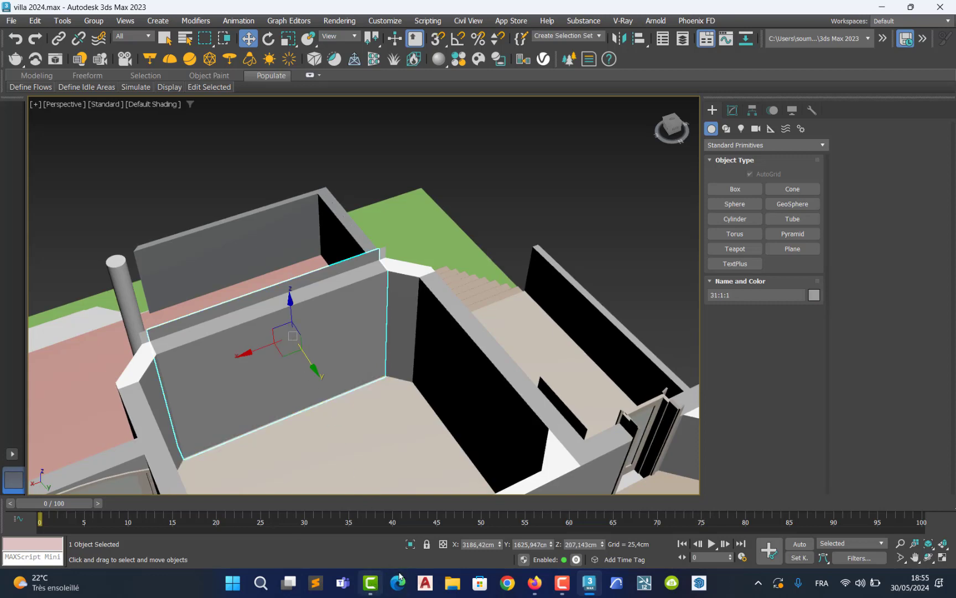
pyautogui.moveTo(370, 581)
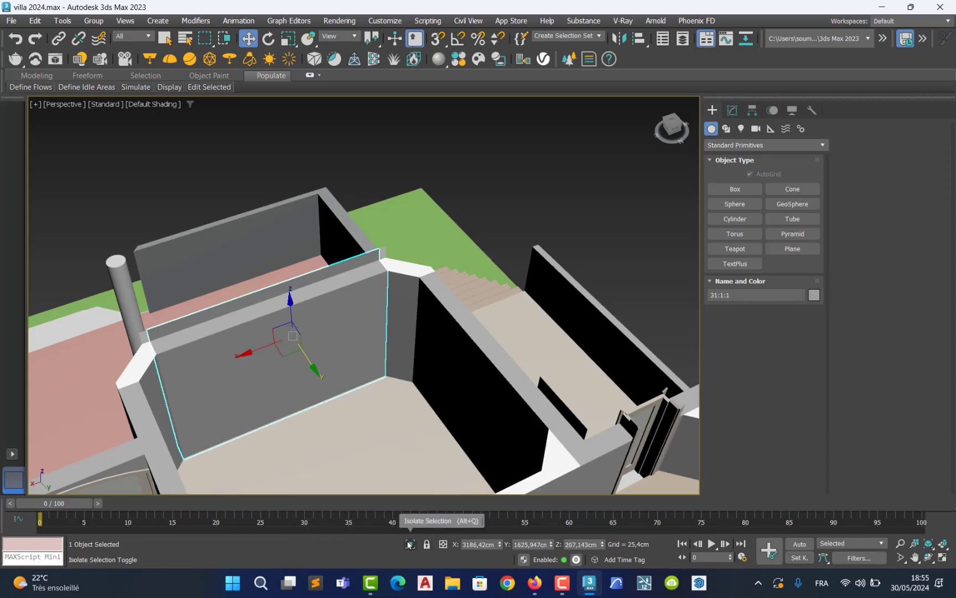
pyautogui.click(410, 544)
pyautogui.click(562, 582)
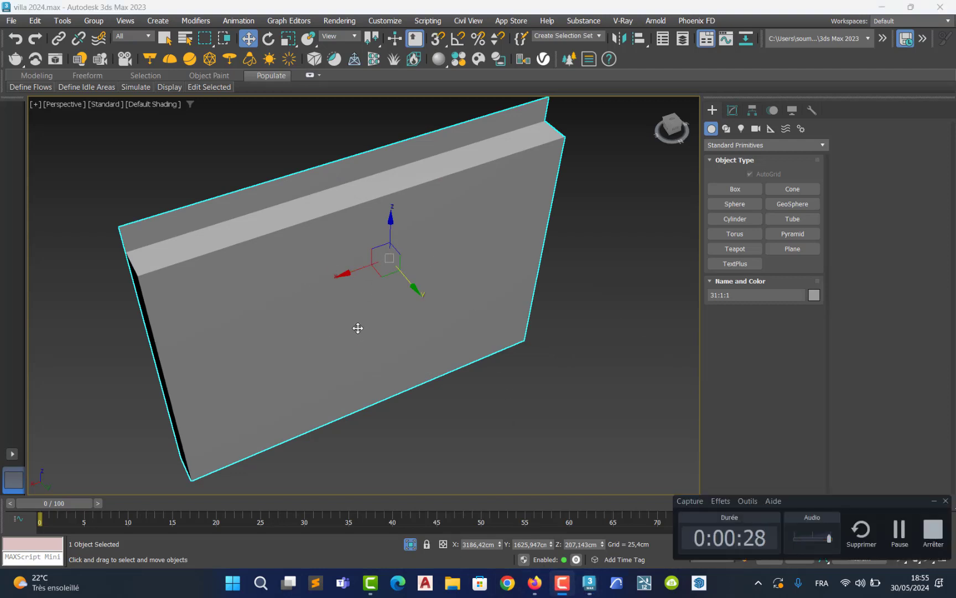
# Draw a box on the wall's front face using AutoGrid, about 154 cm long, 275 cm wide and 55 cm high
pyautogui.moveTo(350, 301); pyautogui.dragTo(331, 270, button='middle')
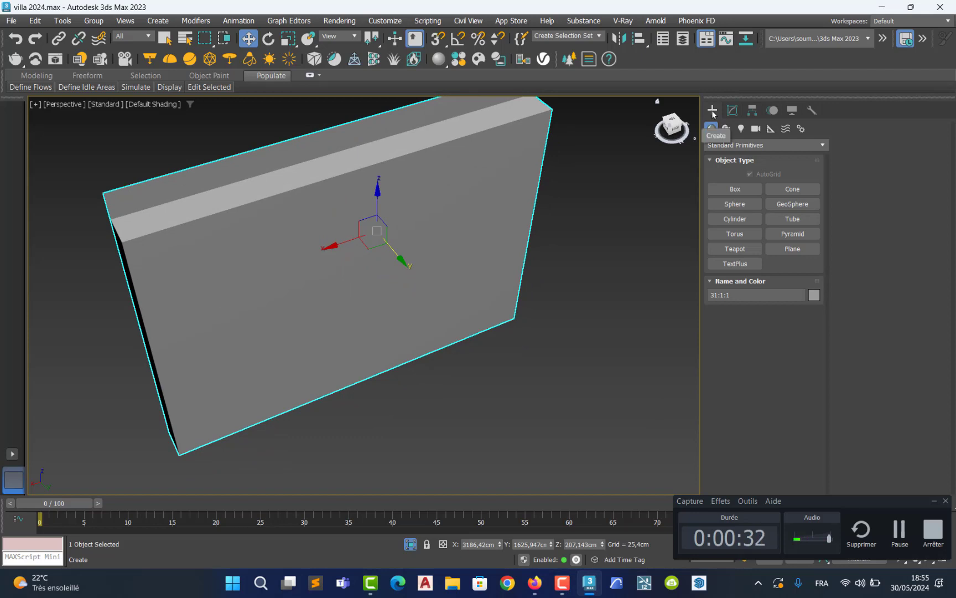
pyautogui.click(736, 192)
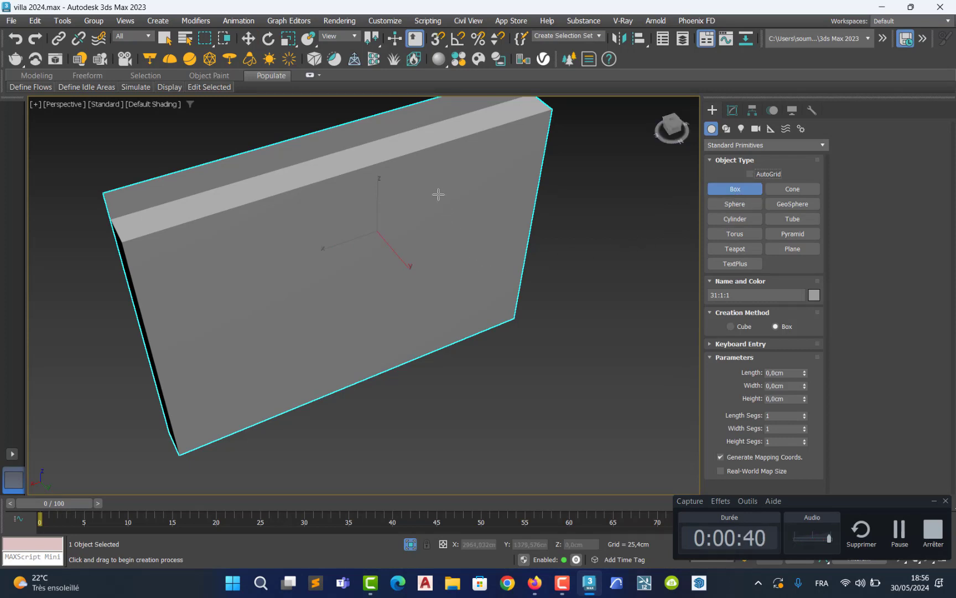
pyautogui.moveTo(438, 193); pyautogui.dragTo(232, 433)
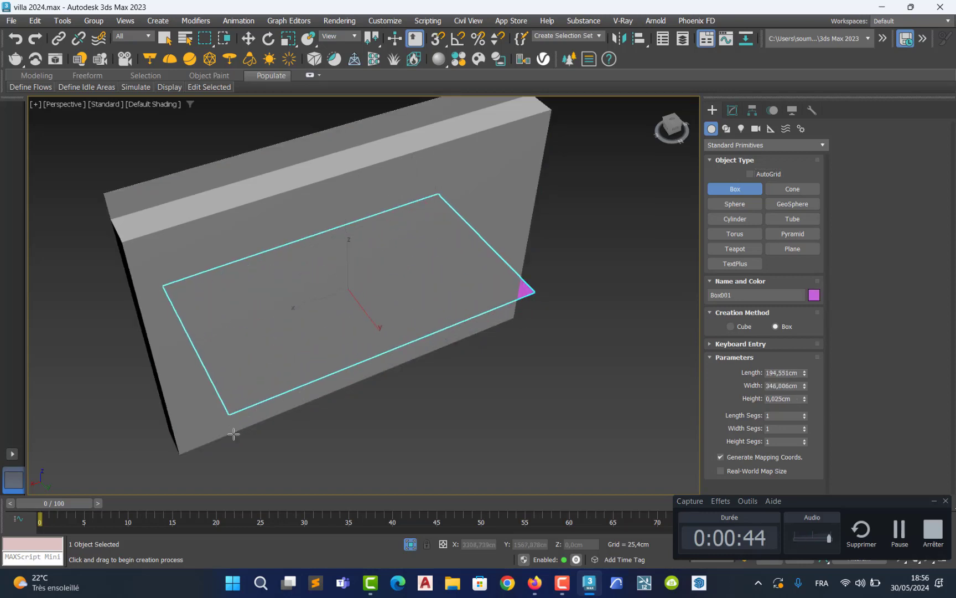
pyautogui.rightClick(250, 382)
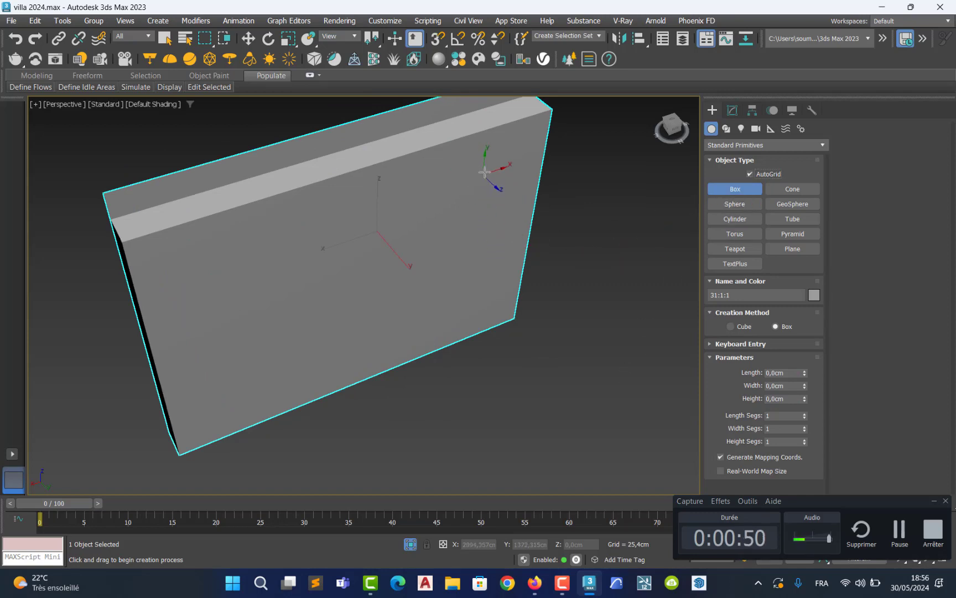
pyautogui.moveTo(507, 162); pyautogui.dragTo(195, 430)
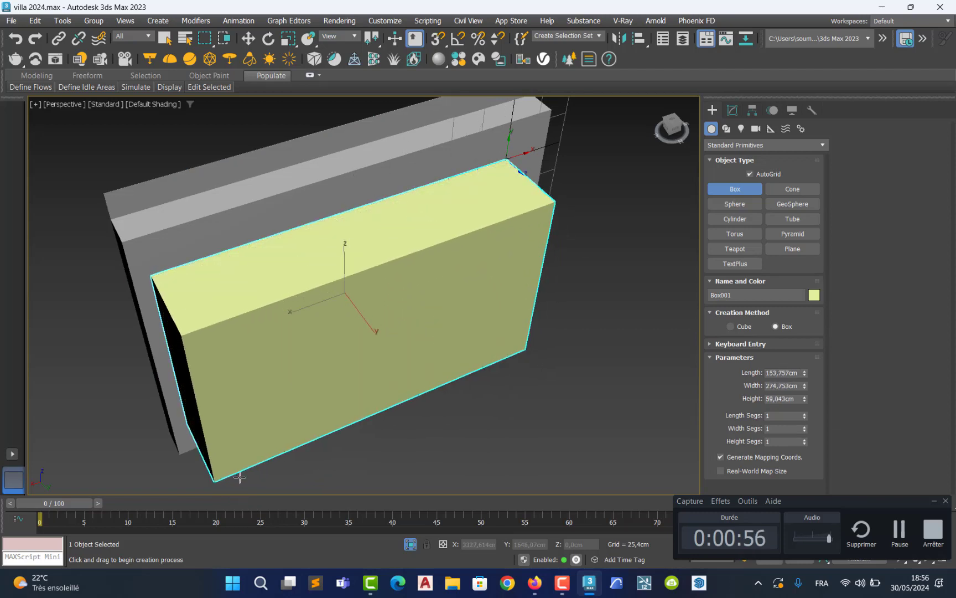
pyautogui.click(246, 492)
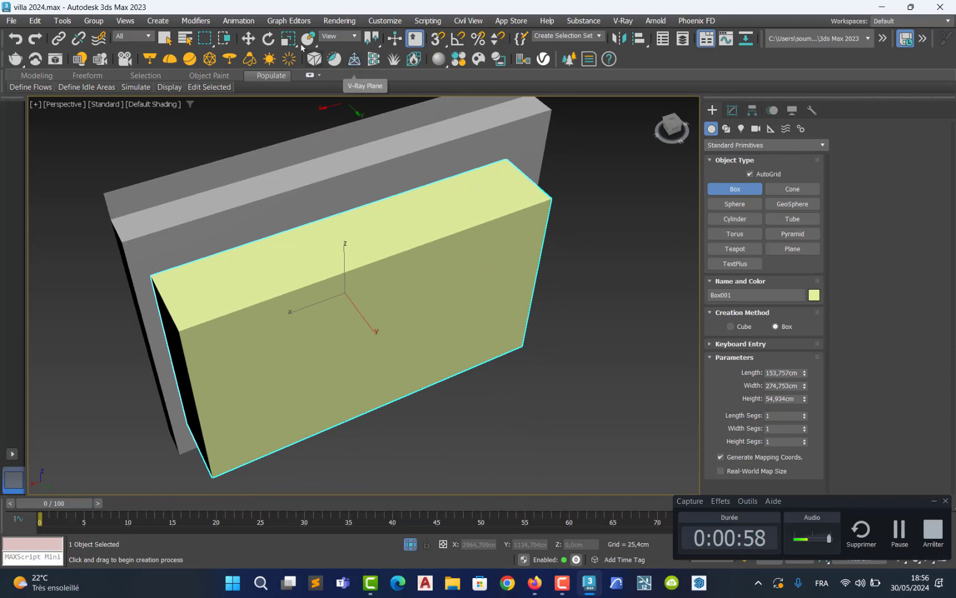
pyautogui.click(248, 38)
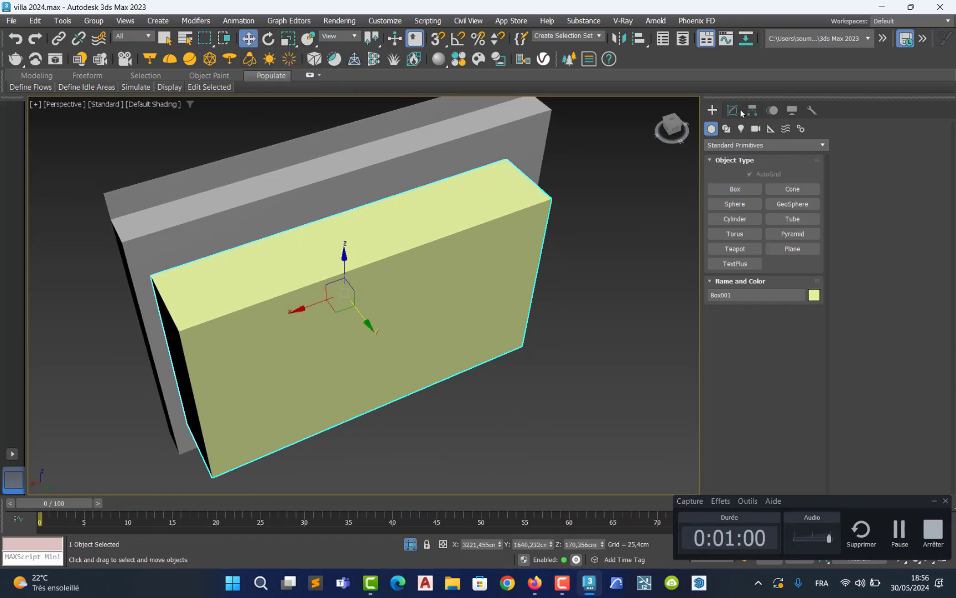
# Set the box's length to 200 cm and its width to 250 cm
pyautogui.click(731, 110)
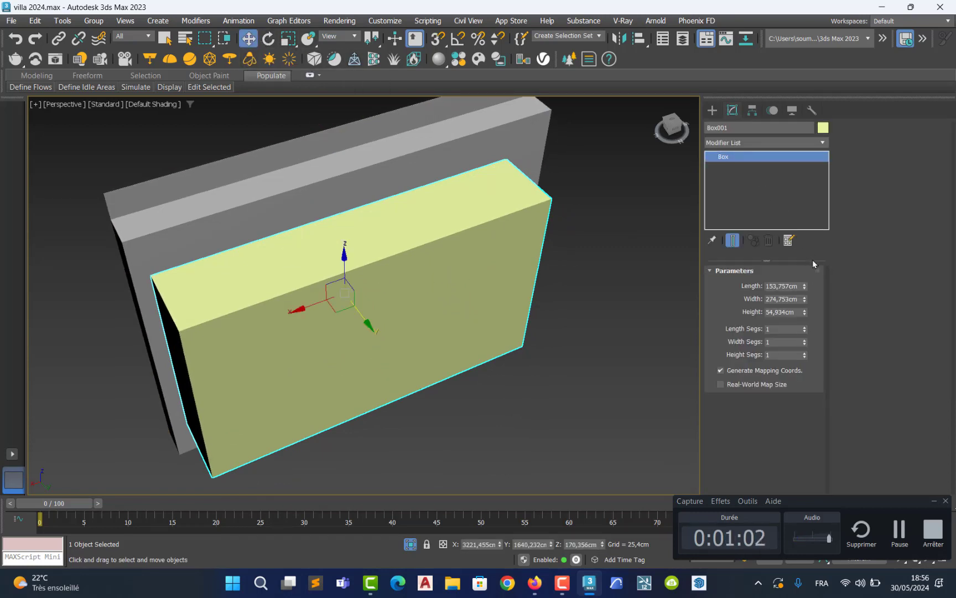
pyautogui.moveTo(805, 285); pyautogui.dragTo(806, 268)
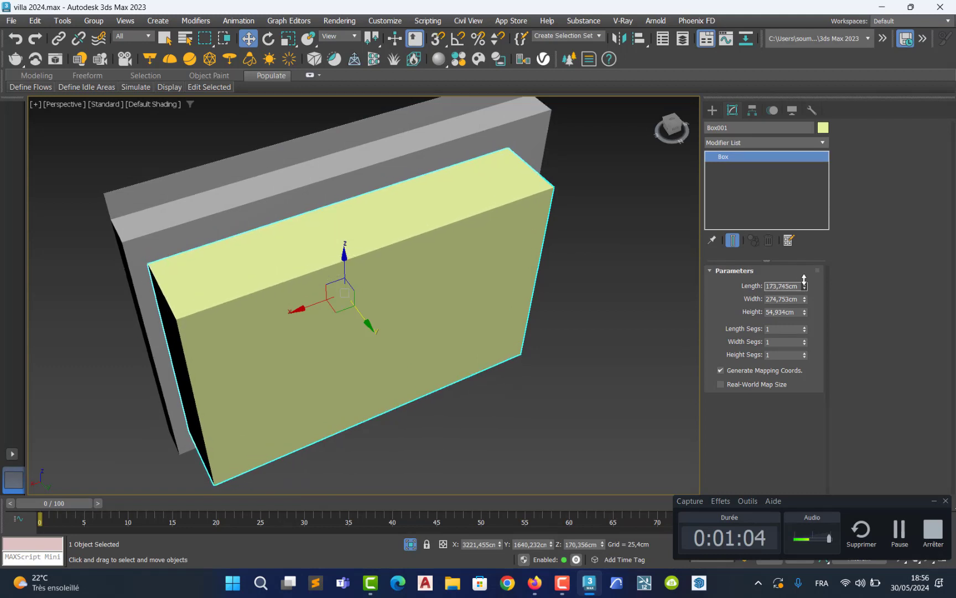
pyautogui.doubleClick(786, 286)
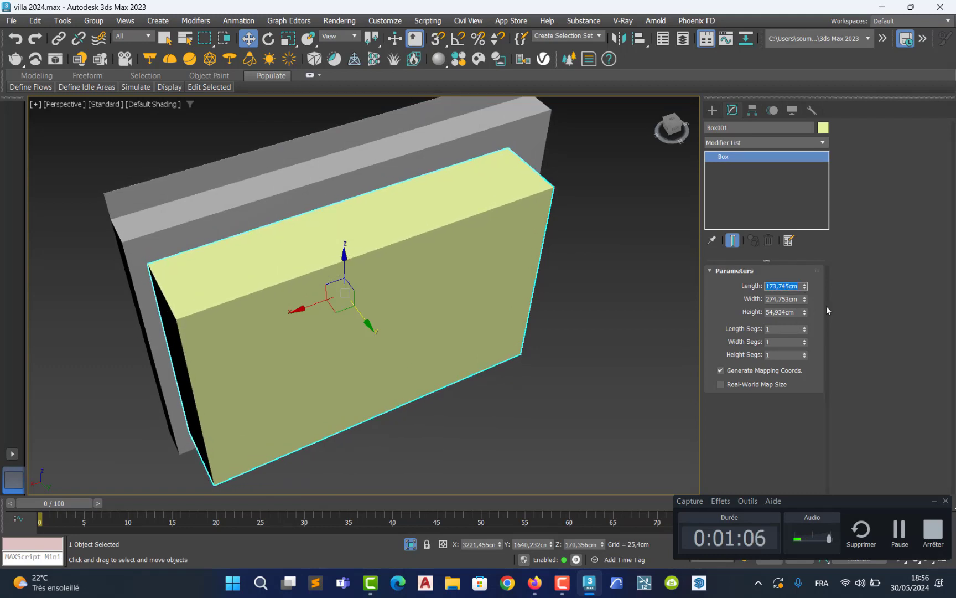
pyautogui.write('200')
pyautogui.press('Return')
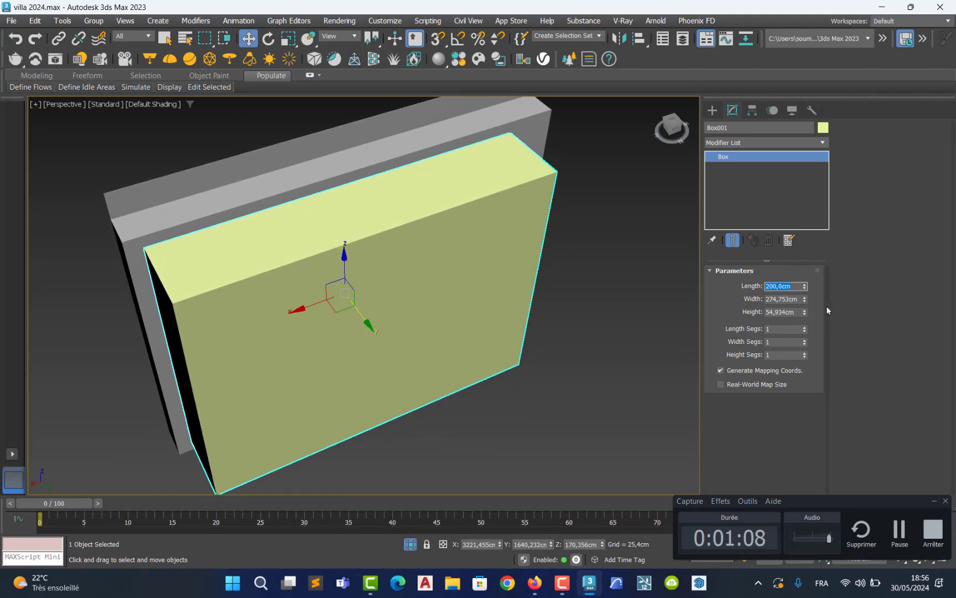
pyautogui.click(782, 299)
pyautogui.write('250')
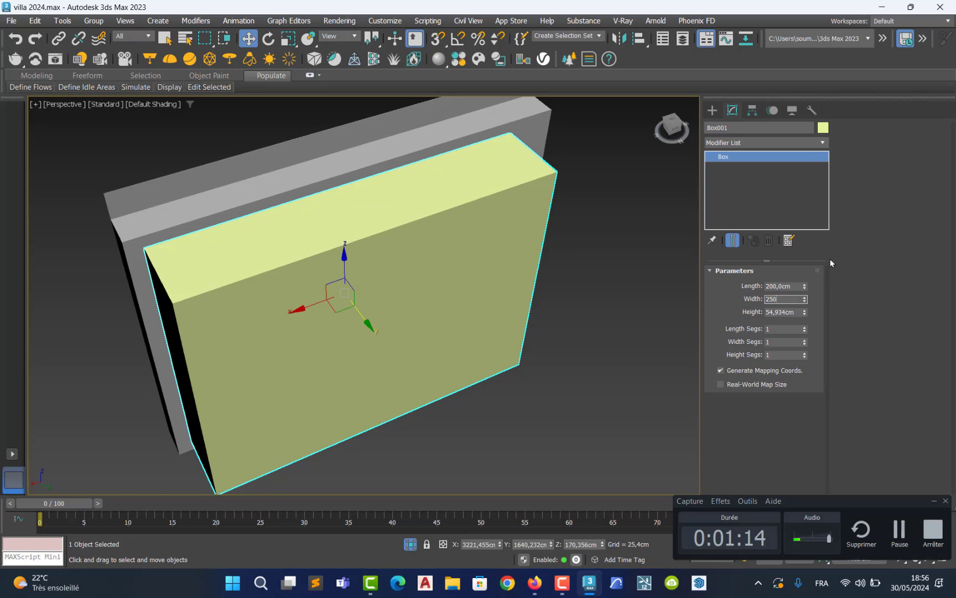
pyautogui.press('Return')
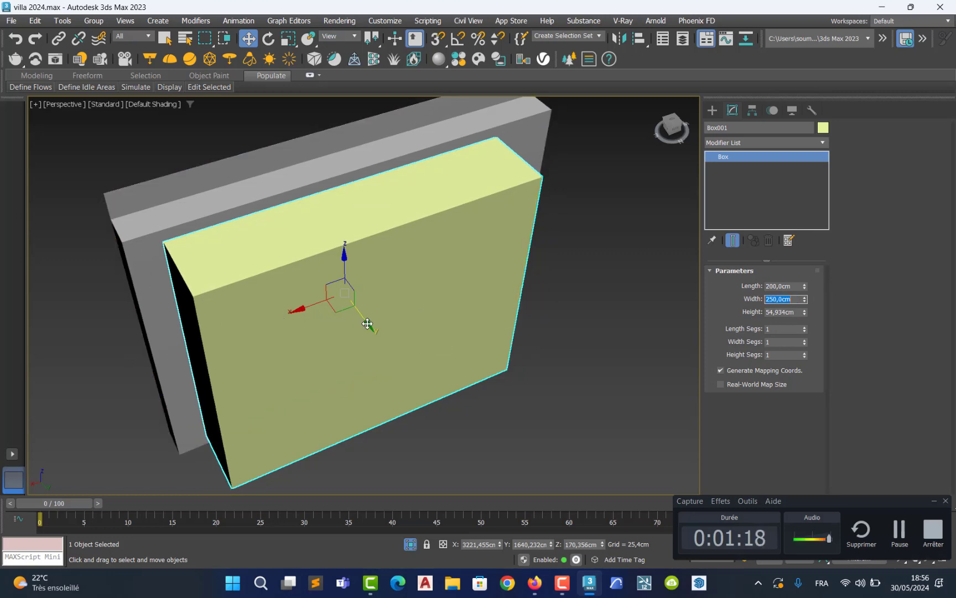
# Move the box along Y into the wall's thickness and shift it along X towards one end of the wall
pyautogui.moveTo(367, 325); pyautogui.dragTo(355, 302)
pyautogui.moveTo(286, 288); pyautogui.dragTo(260, 295)
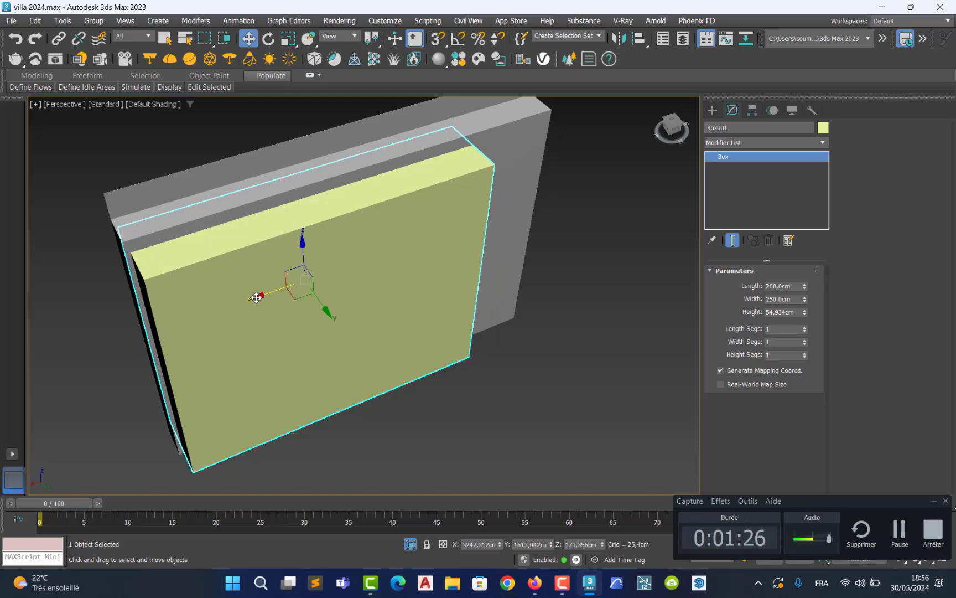
pyautogui.keyDown('alt'); pyautogui.moveTo(277, 316); pyautogui.dragTo(395, 277, button='middle'); pyautogui.keyUp('alt')
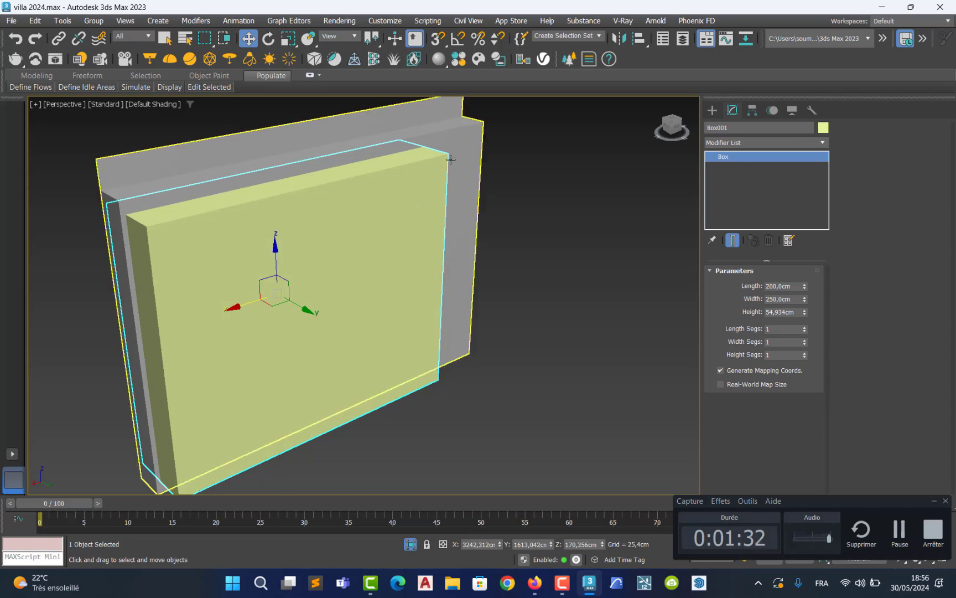
pyautogui.click(529, 405)
pyautogui.click(335, 318)
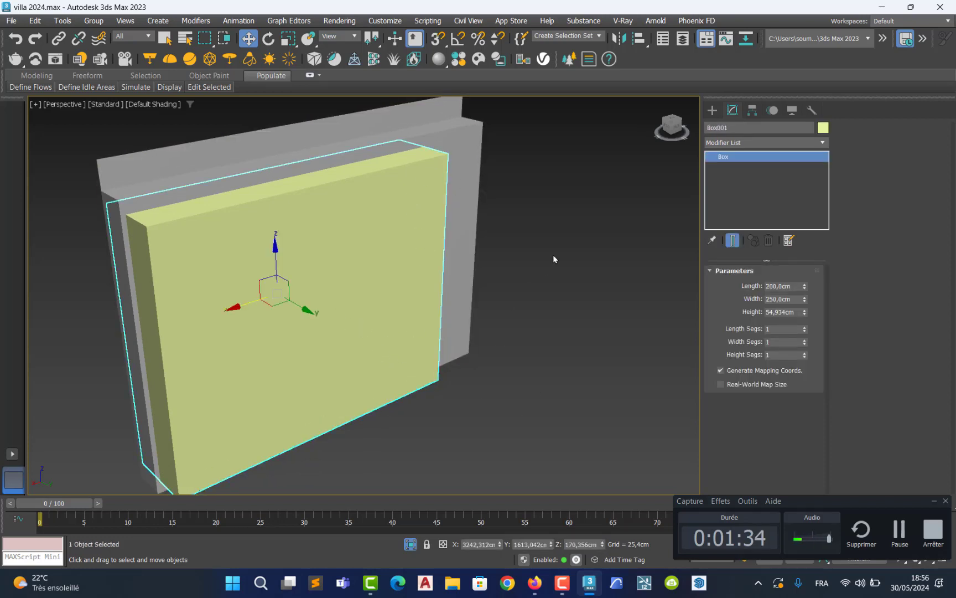
# Align the box to the wall in X position only, pivot point to pivot point
pyautogui.click(640, 41)
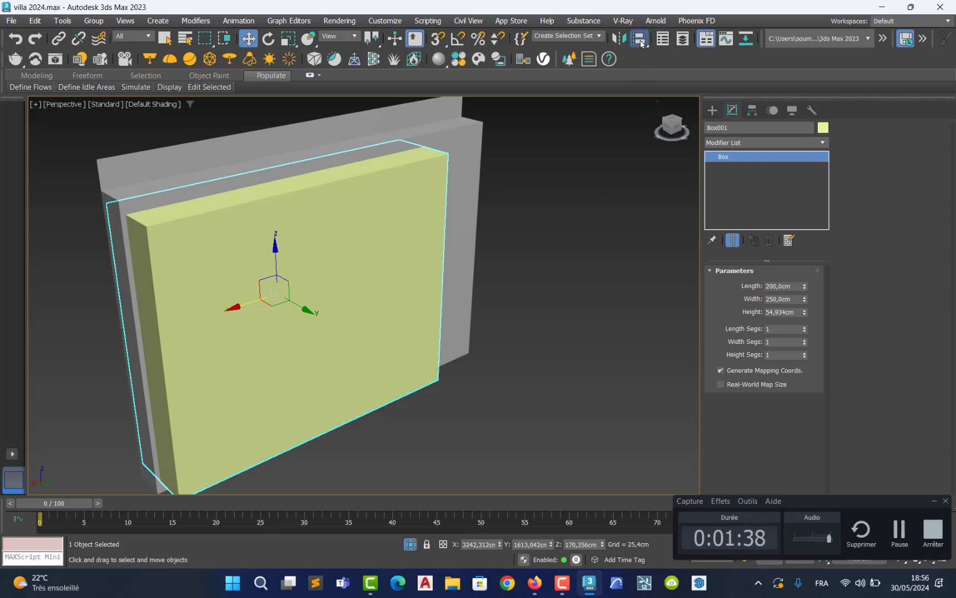
pyautogui.click(463, 195)
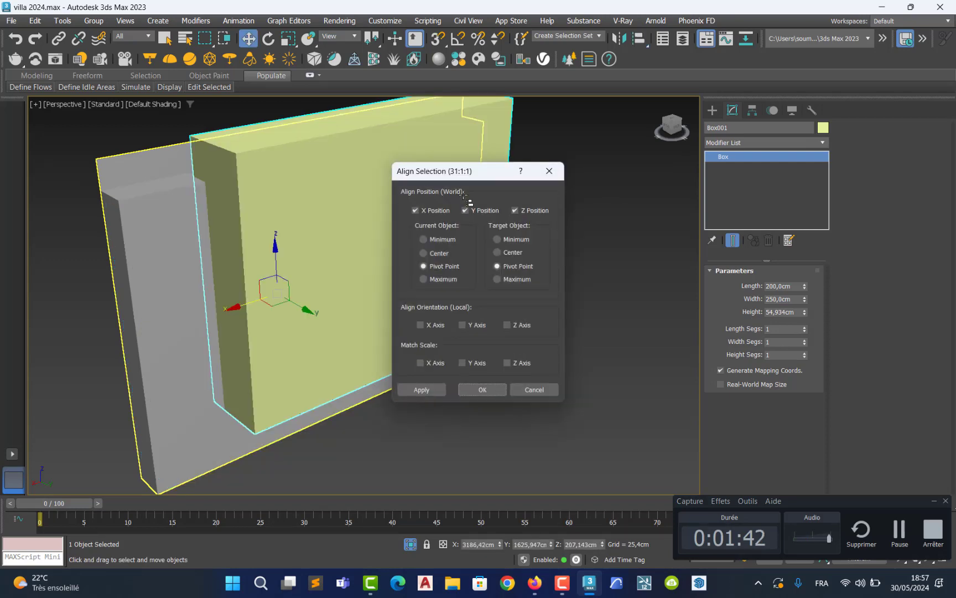
pyautogui.moveTo(545, 189); pyautogui.dragTo(575, 184)
pyautogui.click(626, 219)
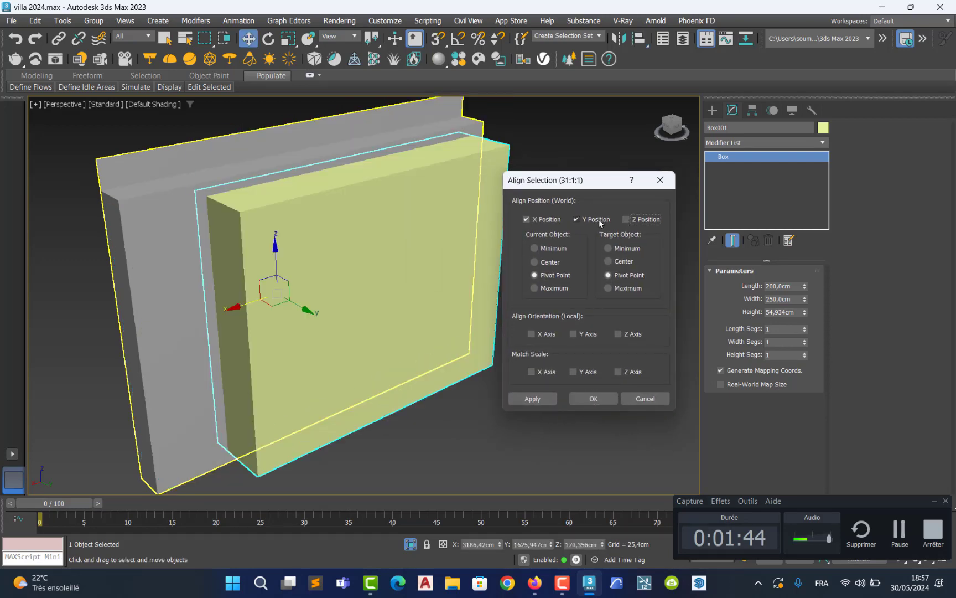
pyautogui.click(577, 219)
pyautogui.click(527, 219)
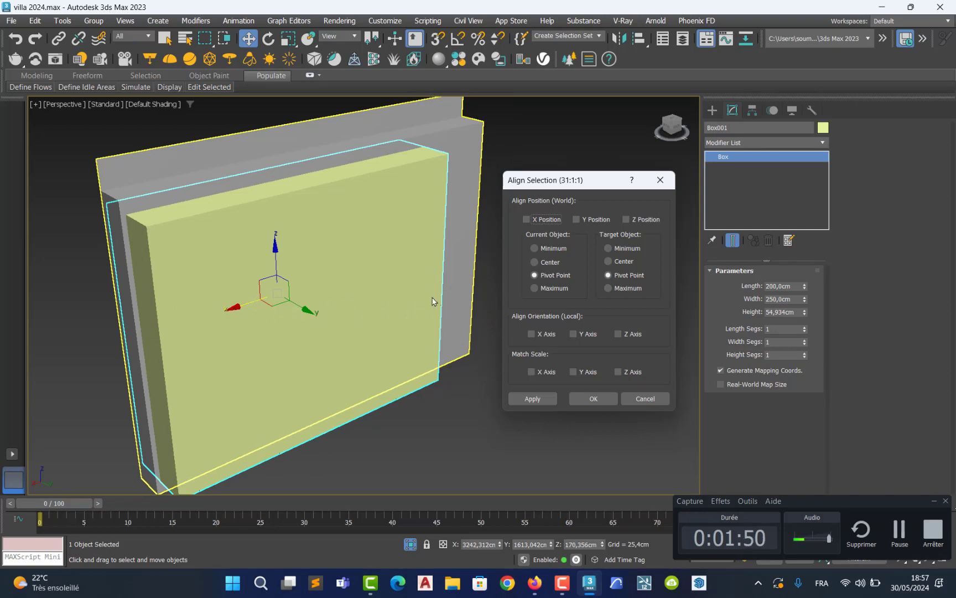
pyautogui.click(527, 219)
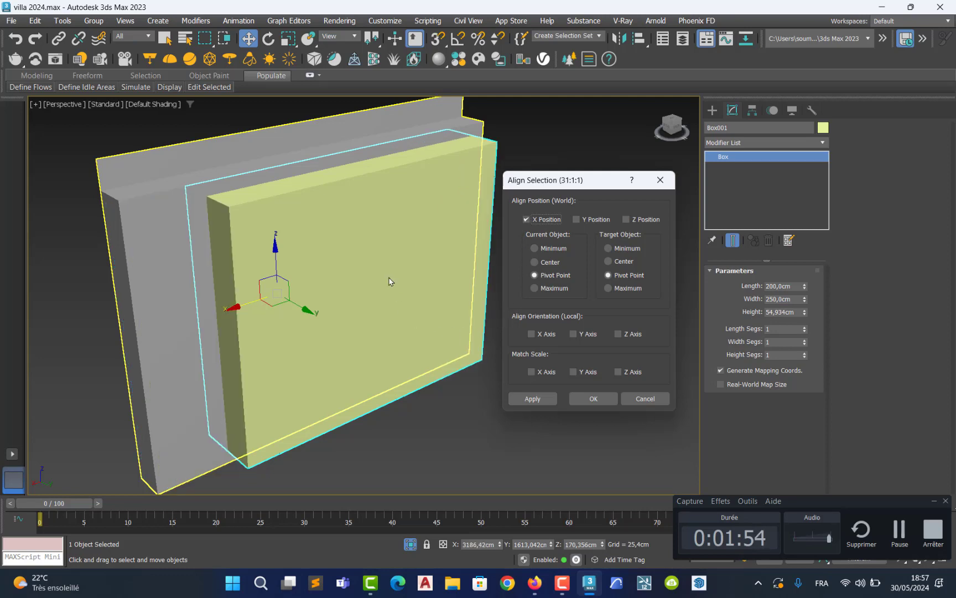
pyautogui.click(581, 398)
pyautogui.moveTo(424, 339)
pyautogui.keyDown('alt'); pyautogui.mouseDown(button='middle')
pyautogui.moveTo(378, 327)
pyautogui.moveTo(419, 321)
pyautogui.moveTo(426, 344)
pyautogui.moveTo(378, 352)
pyautogui.moveTo(361, 335)
pyautogui.moveTo(438, 343)
pyautogui.mouseUp(button='middle'); pyautogui.keyUp('alt')
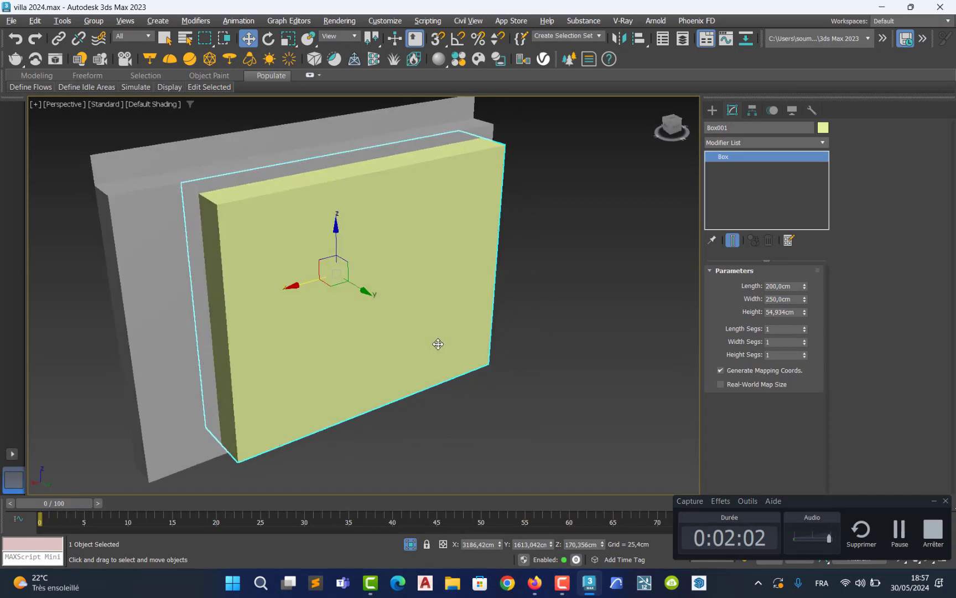
# Centre the wall's pivot on the wall object, affecting the pivot only
pyautogui.click(477, 433)
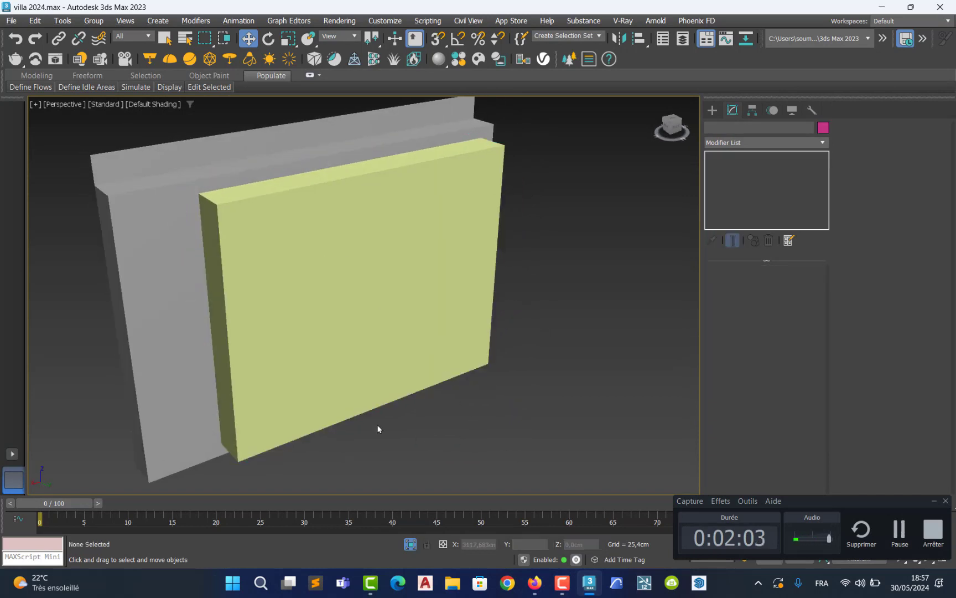
pyautogui.click(156, 304)
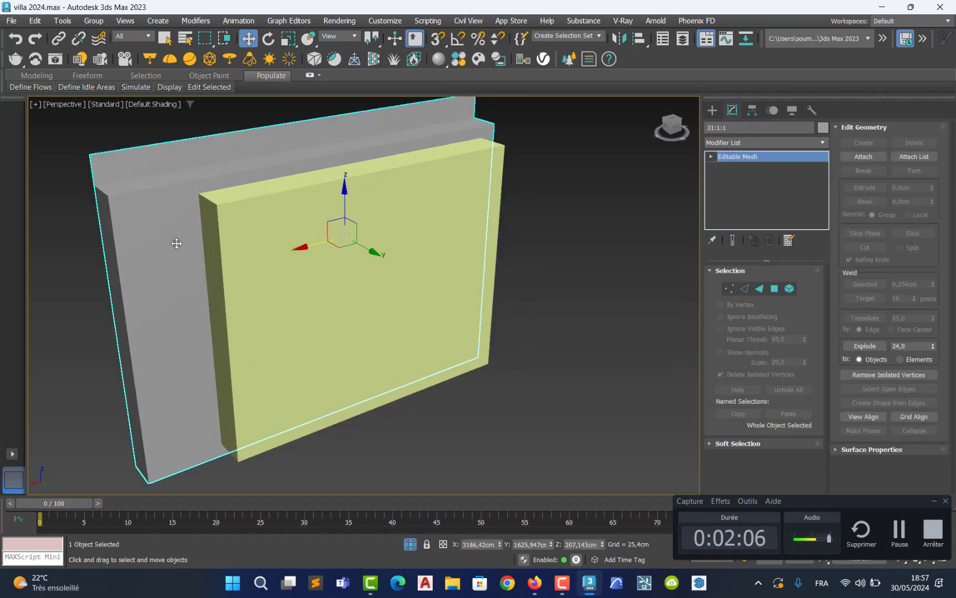
pyautogui.click(752, 112)
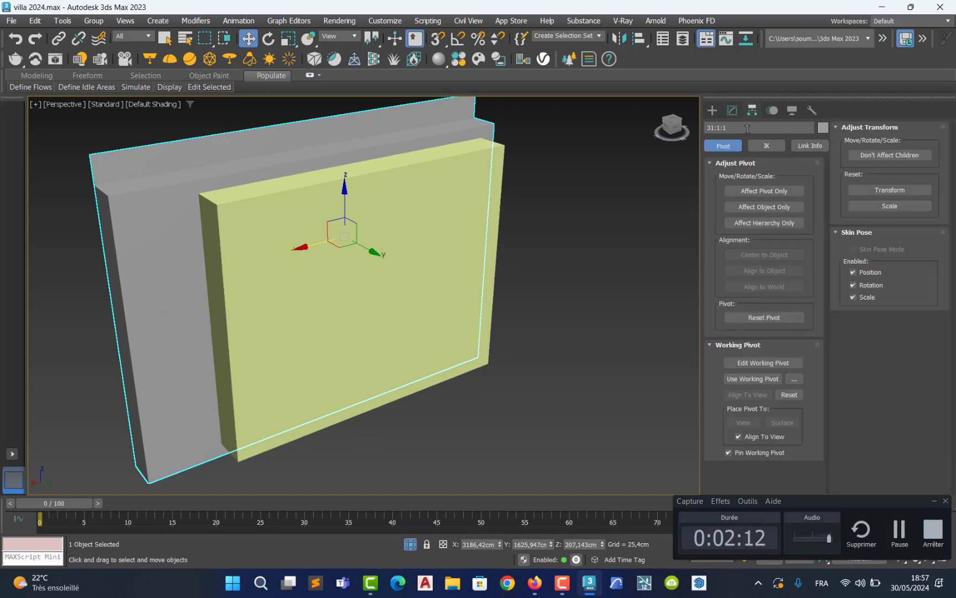
pyautogui.click(761, 191)
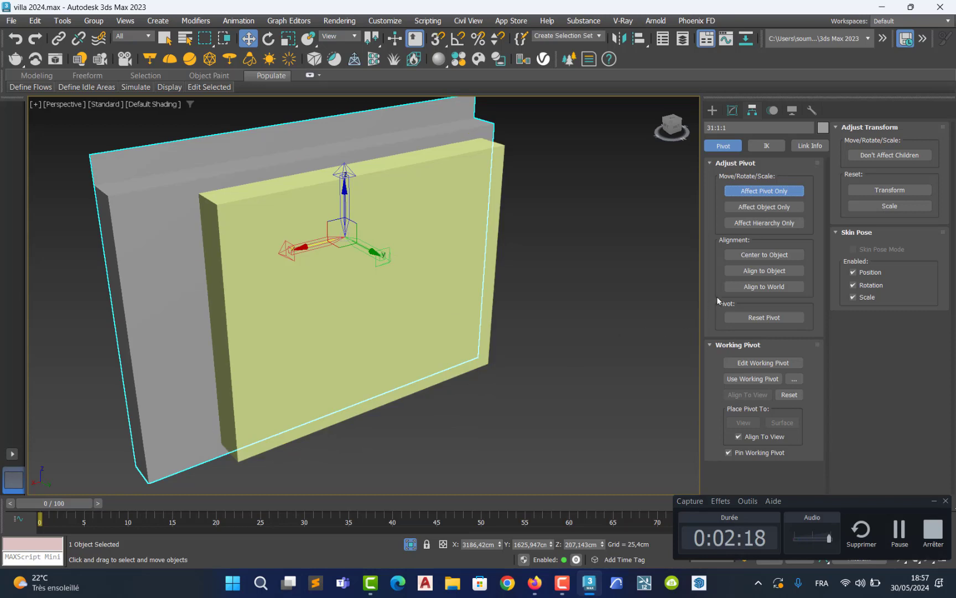
pyautogui.click(766, 256)
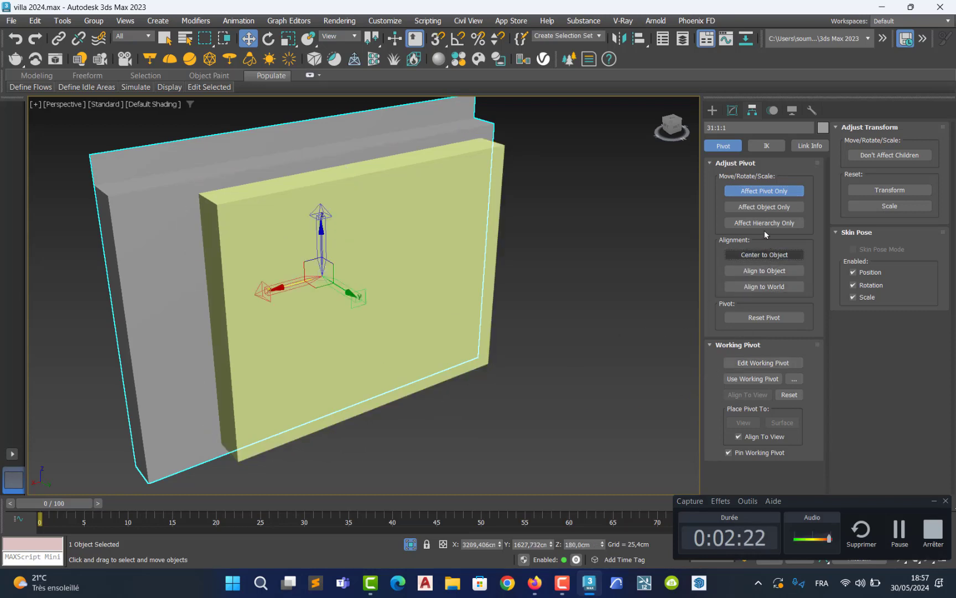
pyautogui.click(756, 191)
# Compare the box's pivot position with the wall's centred pivot, and leave both objects deselected
pyautogui.click(376, 285)
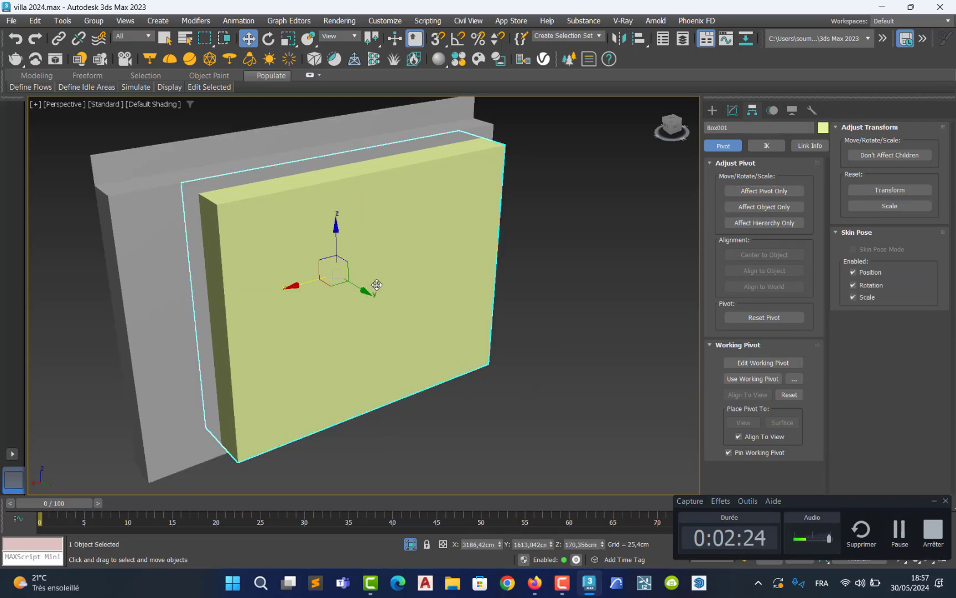
pyautogui.click(127, 263)
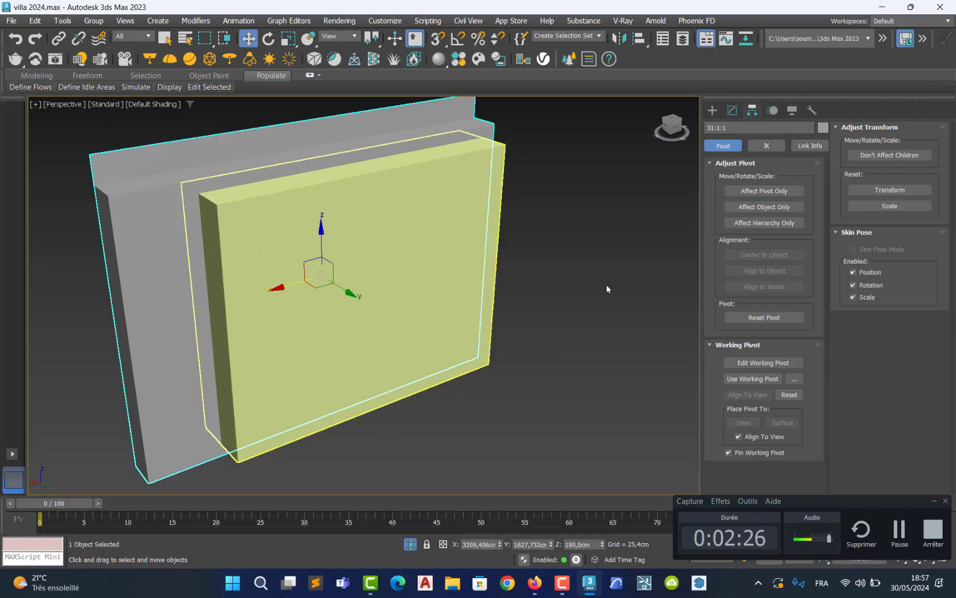
pyautogui.click(746, 192)
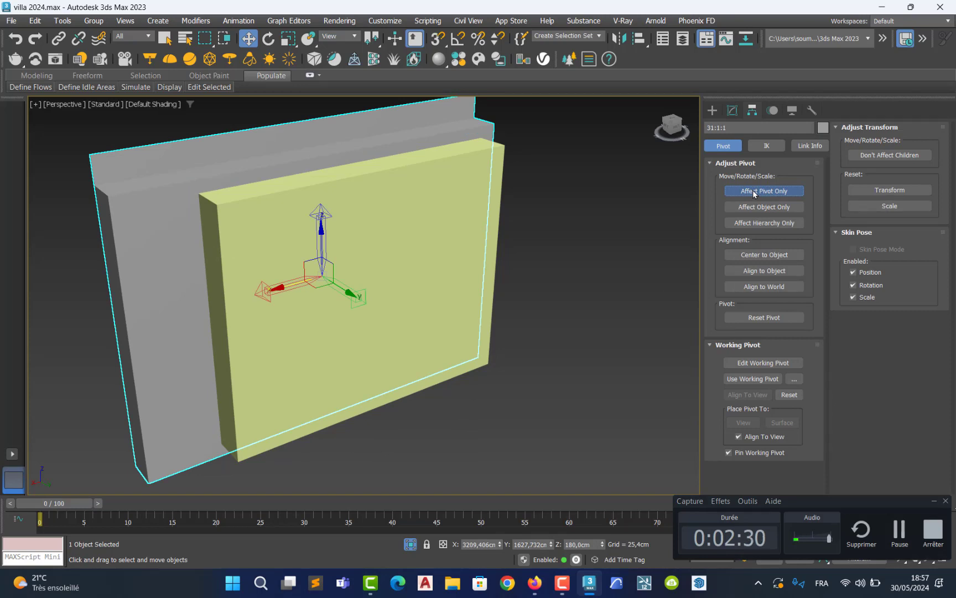
pyautogui.click(753, 193)
pyautogui.click(533, 369)
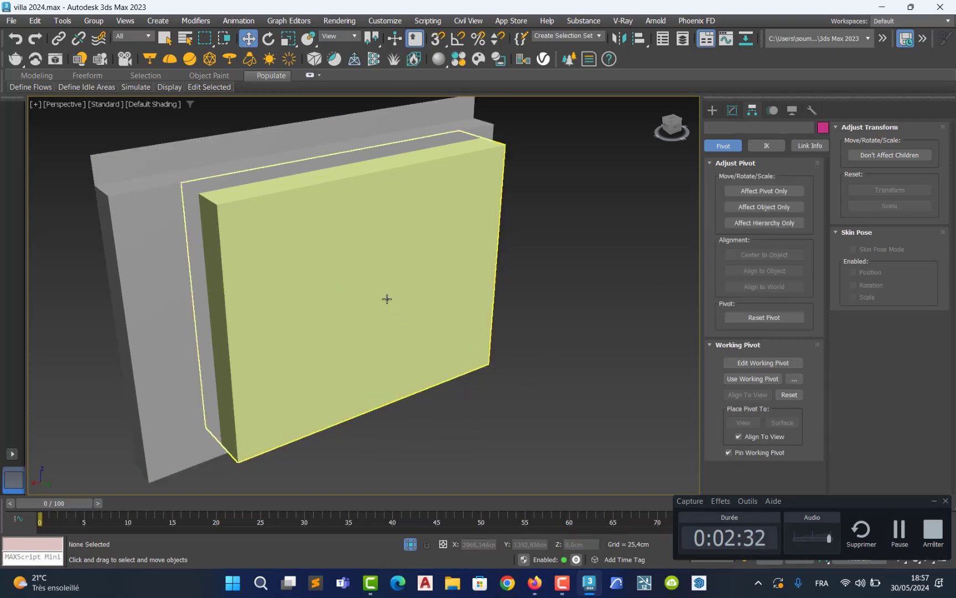
# Centre the box's pivot on the box object, affecting the pivot only
pyautogui.click(387, 299)
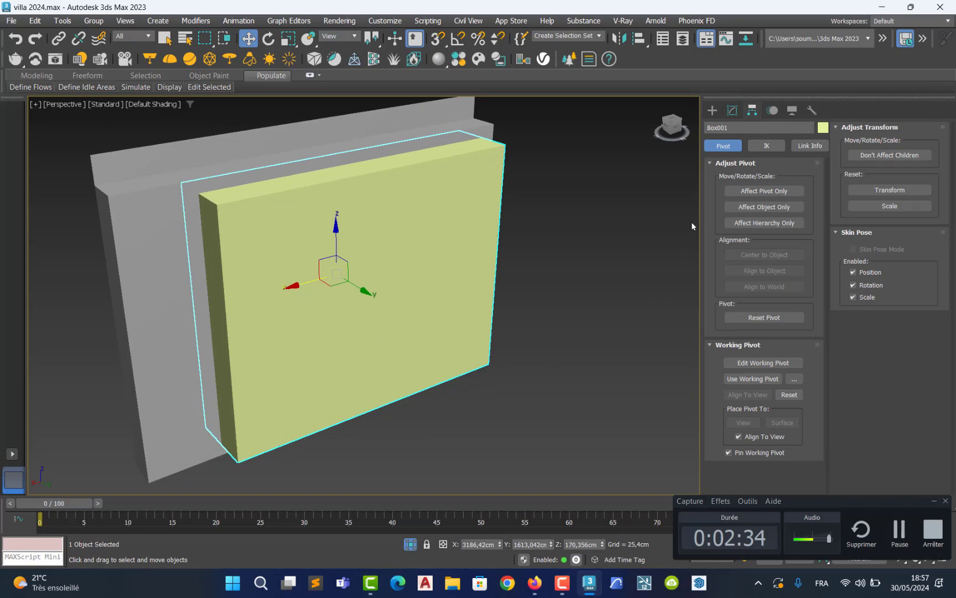
pyautogui.click(759, 192)
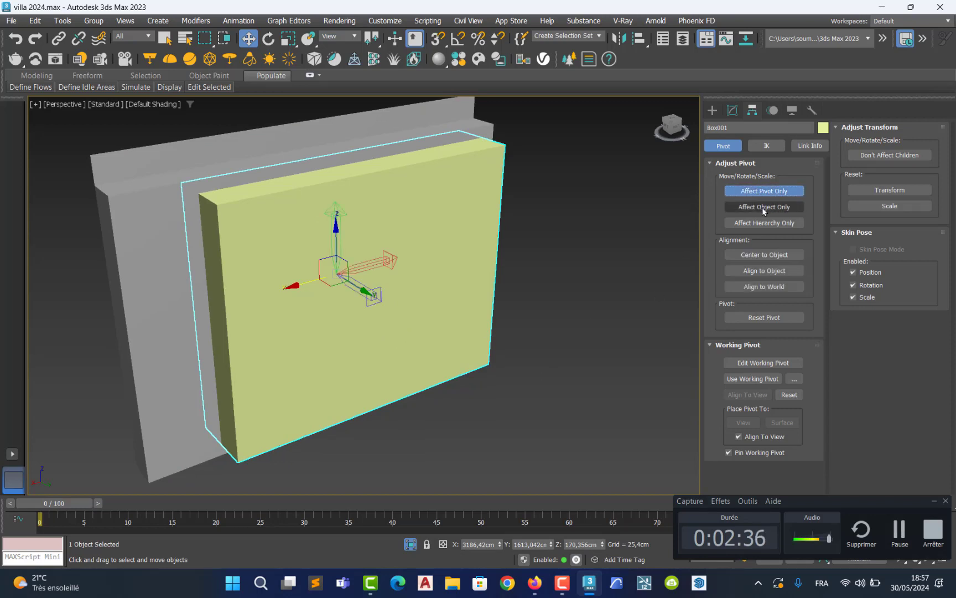
pyautogui.click(757, 254)
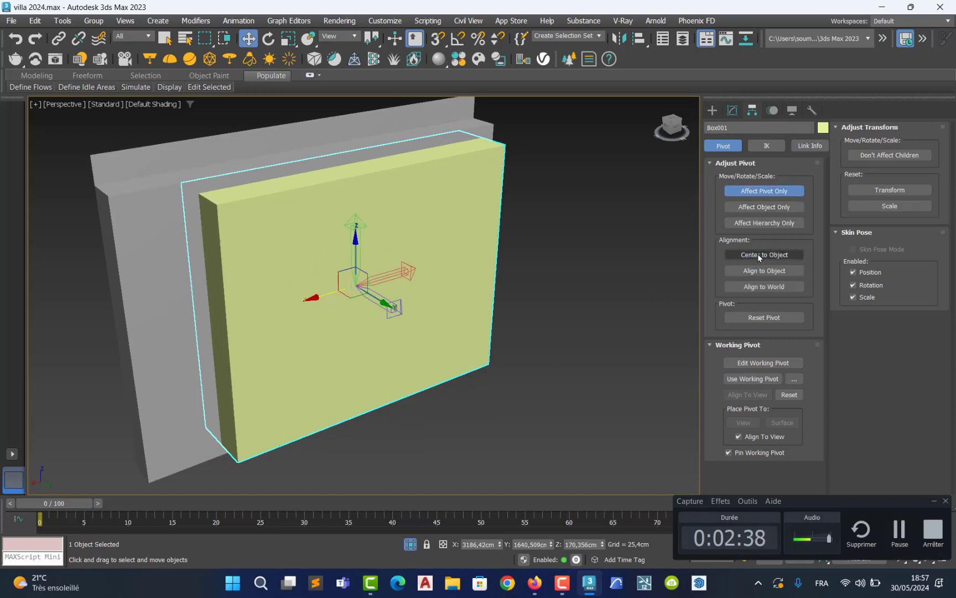
pyautogui.click(762, 191)
pyautogui.click(598, 356)
# Align the box to the wall in X and Y position, pivot point to pivot point, and leave both objects deselected
pyautogui.click(375, 349)
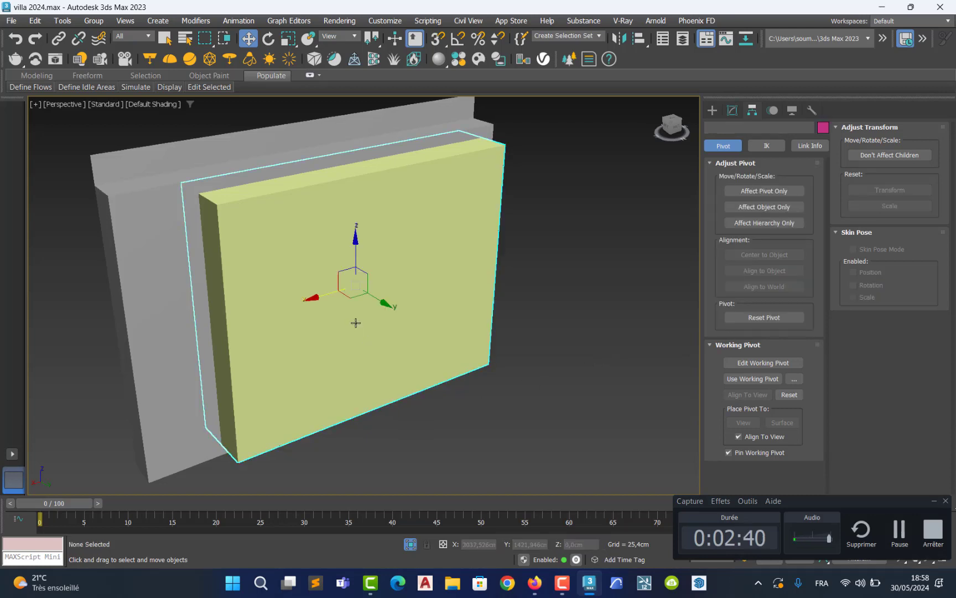
pyautogui.click(638, 39)
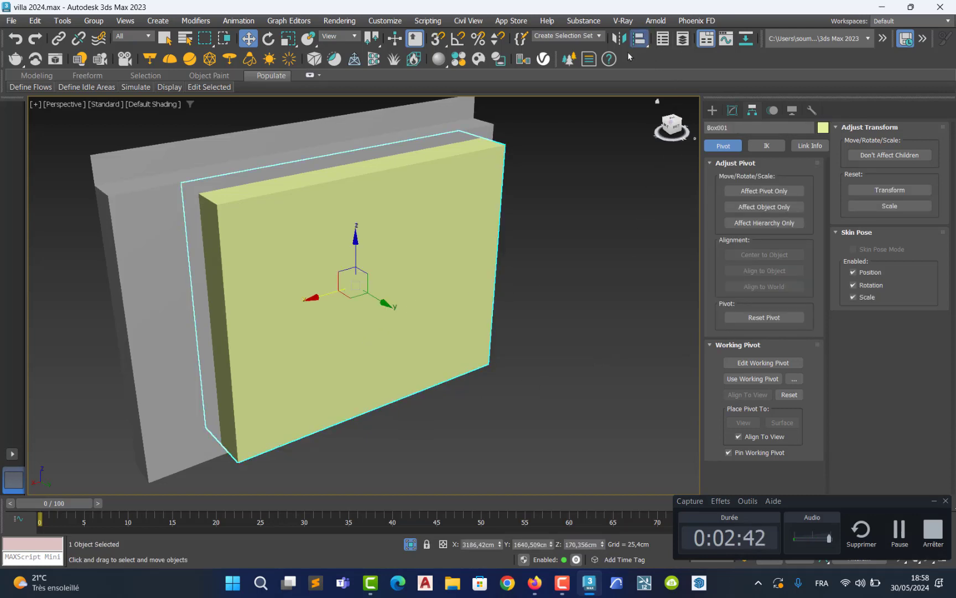
pyautogui.click(178, 242)
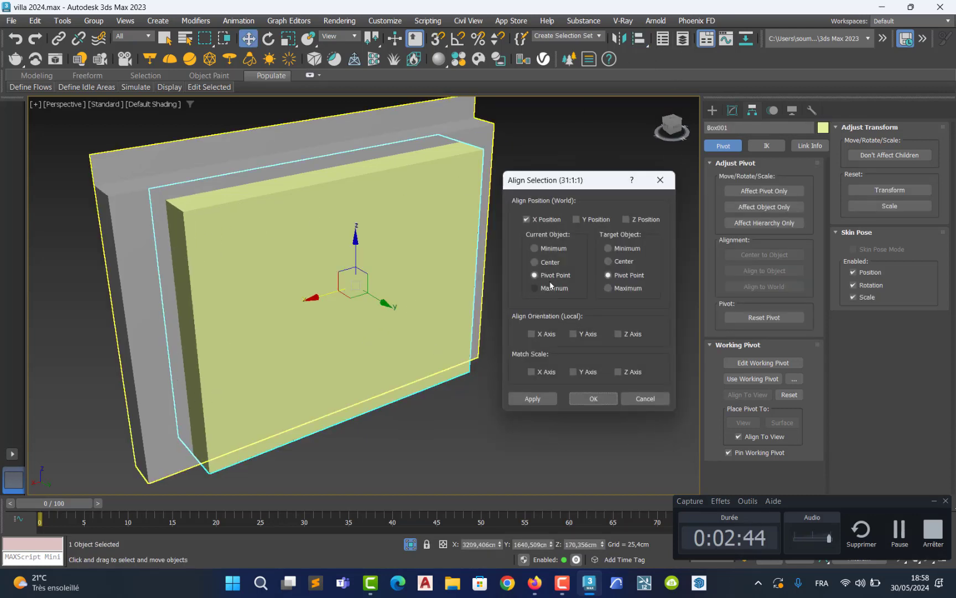
pyautogui.click(534, 261)
pyautogui.click(533, 275)
pyautogui.click(576, 220)
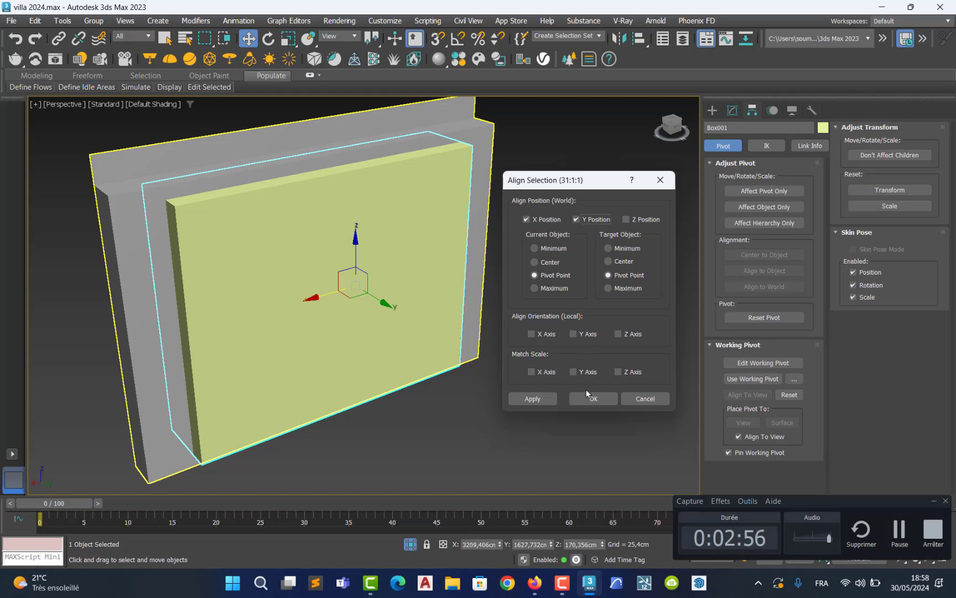
pyautogui.click(587, 394)
pyautogui.keyDown('alt'); pyautogui.moveTo(498, 306); pyautogui.dragTo(548, 341, button='middle'); pyautogui.keyUp('alt')
pyautogui.click(572, 350)
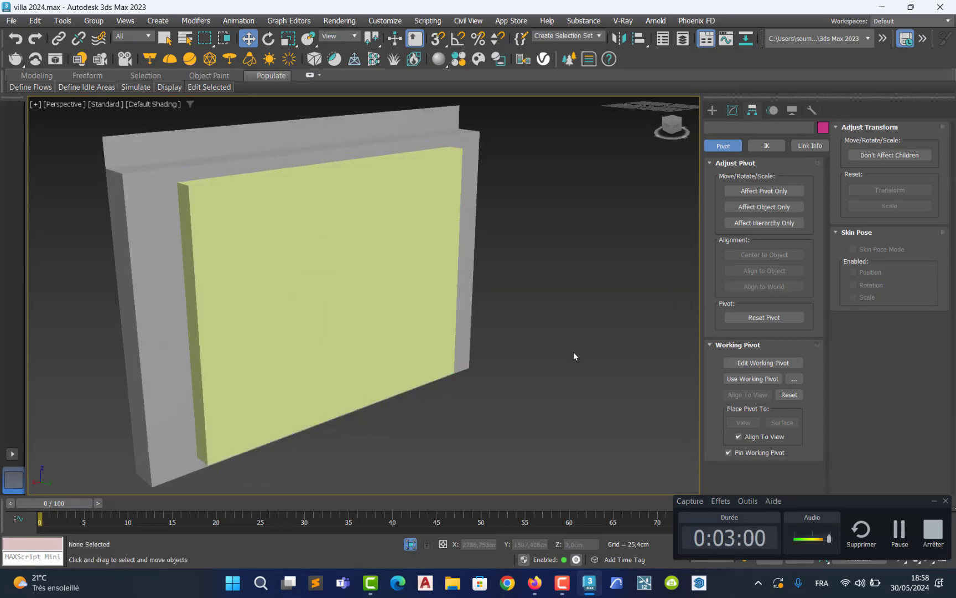
# Cut the opening by subtracting the box from the wall with ProBoolean
pyautogui.click(150, 295)
pyautogui.keyDown('alt'); pyautogui.moveTo(150, 296); pyautogui.dragTo(116, 299, button='middle'); pyautogui.keyUp('alt')
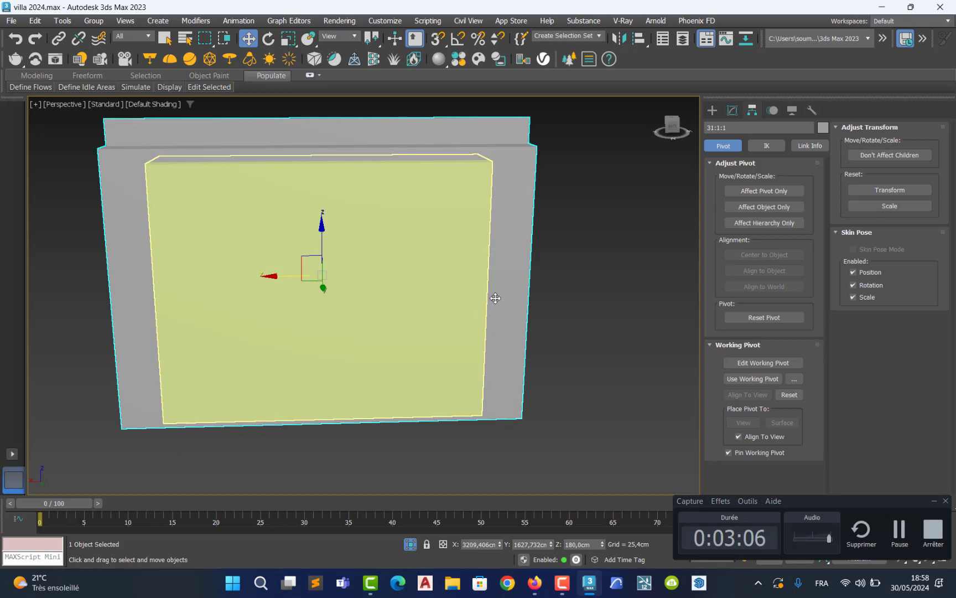
pyautogui.click(713, 111)
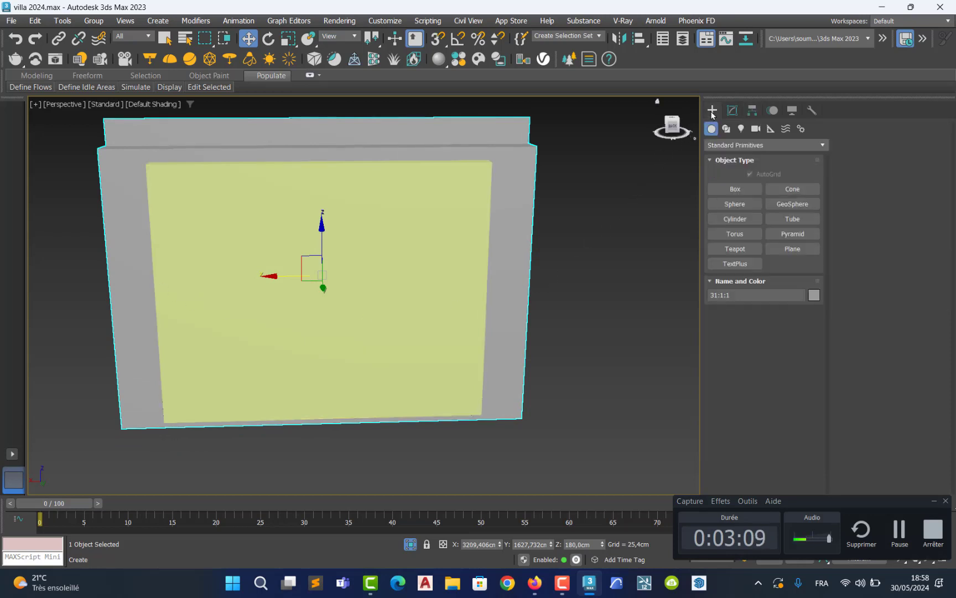
pyautogui.click(756, 144)
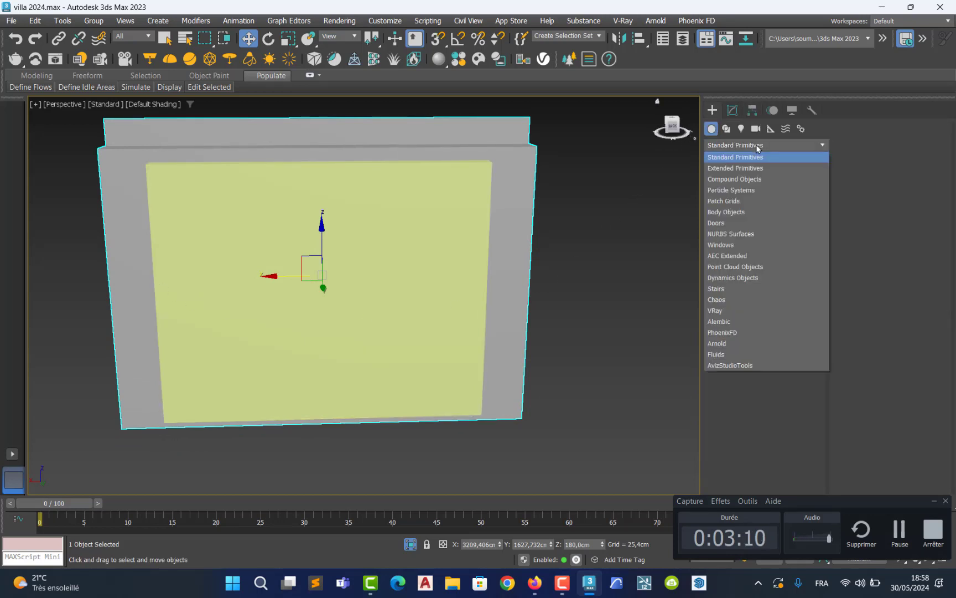
pyautogui.click(760, 179)
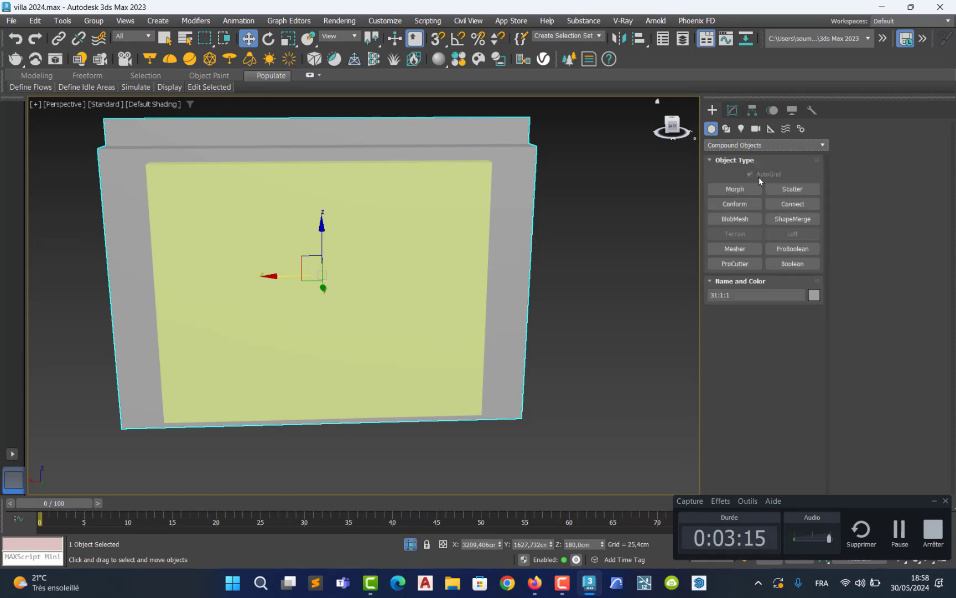
pyautogui.click(792, 249)
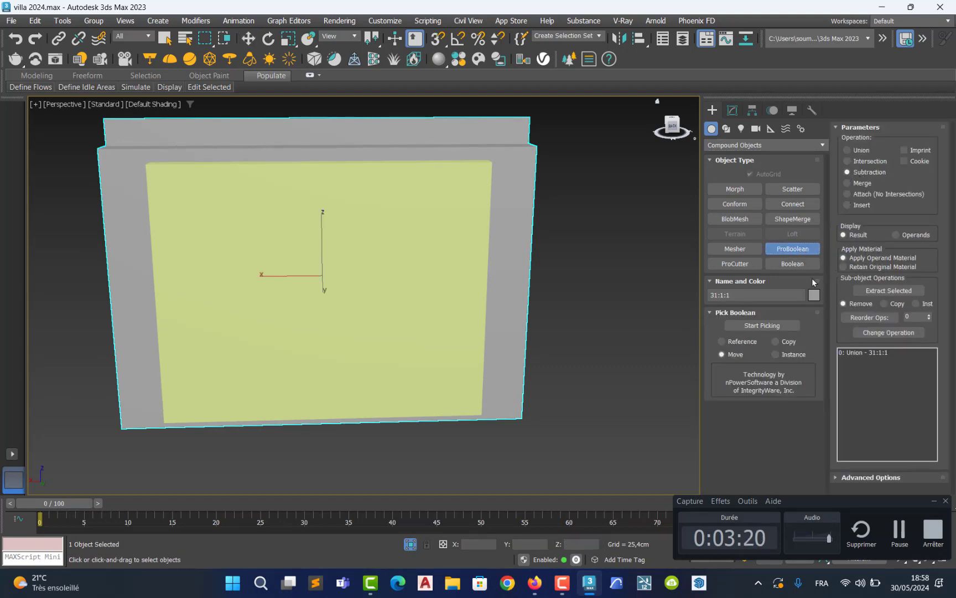
pyautogui.click(757, 324)
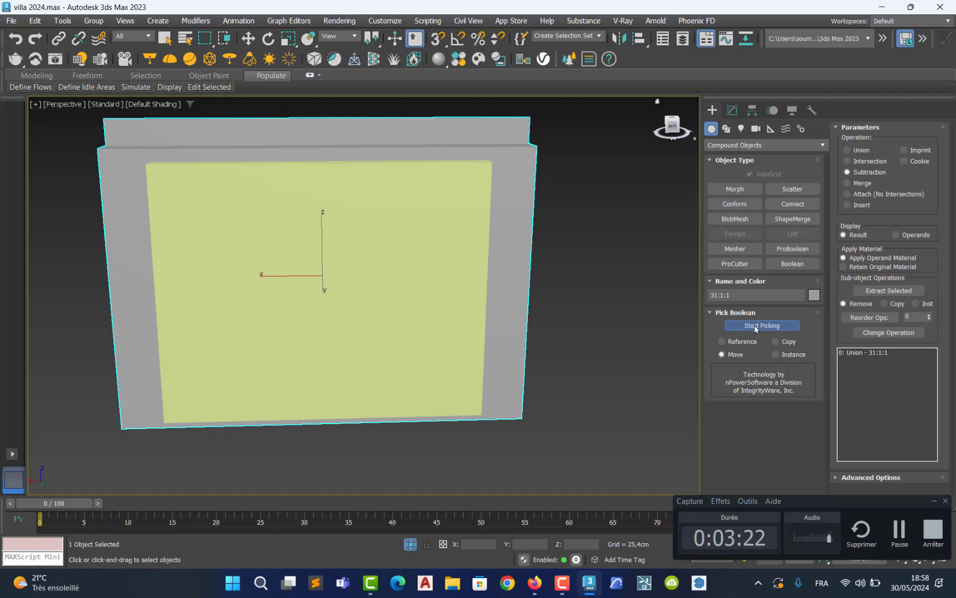
pyautogui.click(411, 312)
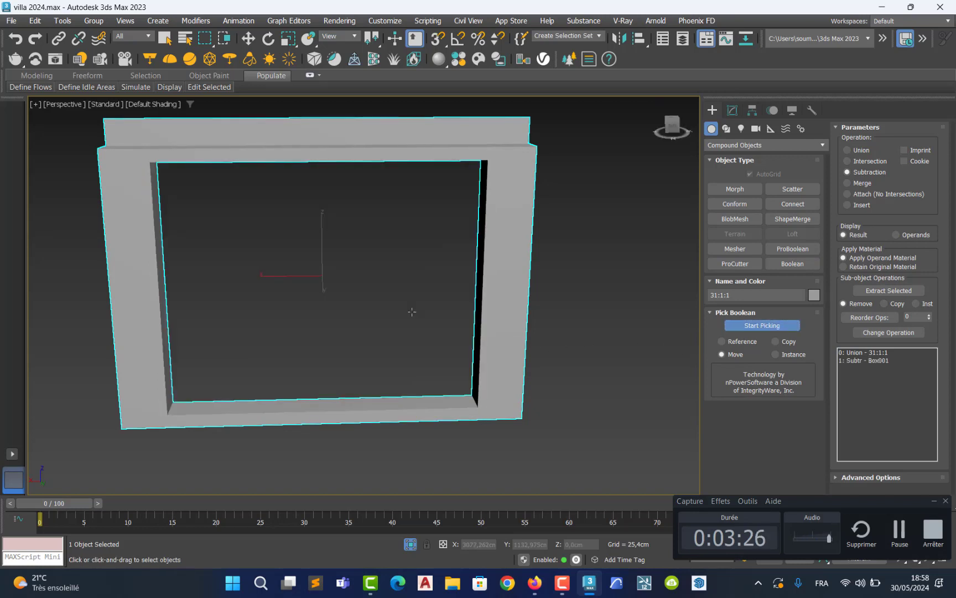
pyautogui.click(761, 327)
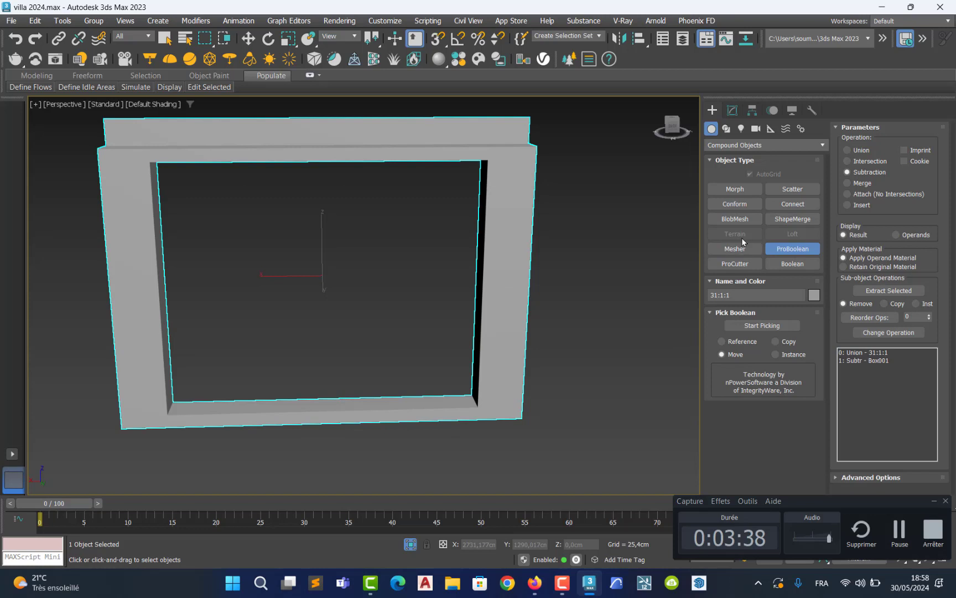
# Frame the cut wall in the Front, Left and Top views, and show the Front view enlarged
pyautogui.click(728, 145)
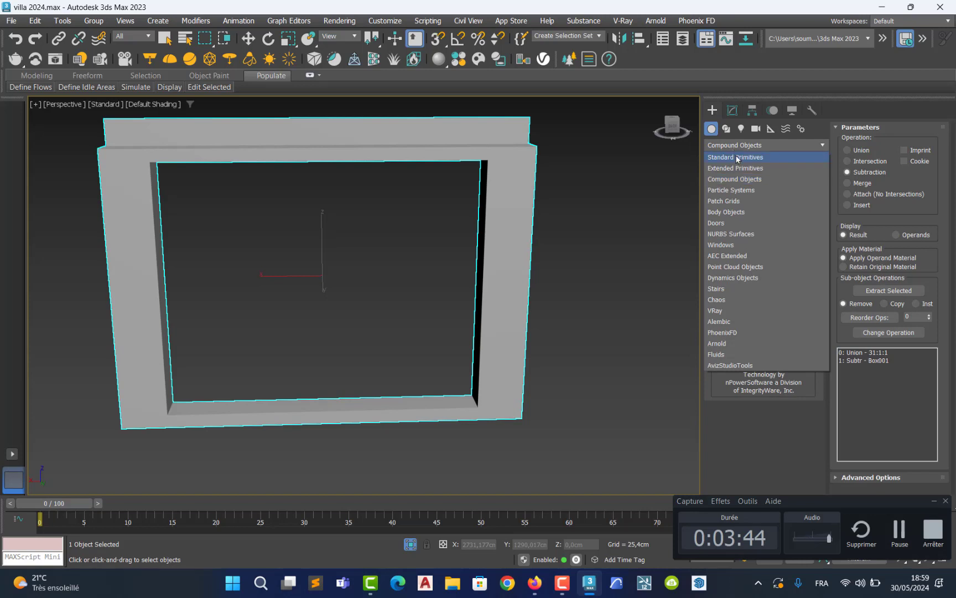
pyautogui.click(736, 158)
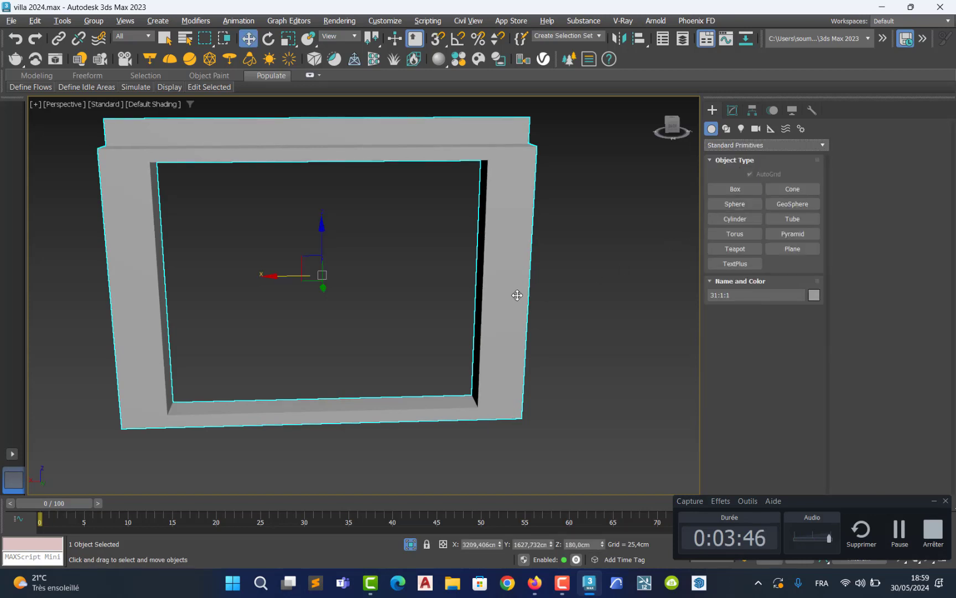
pyautogui.scroll(-2, 444, 308)
pyautogui.hotkey('alt', 'w')
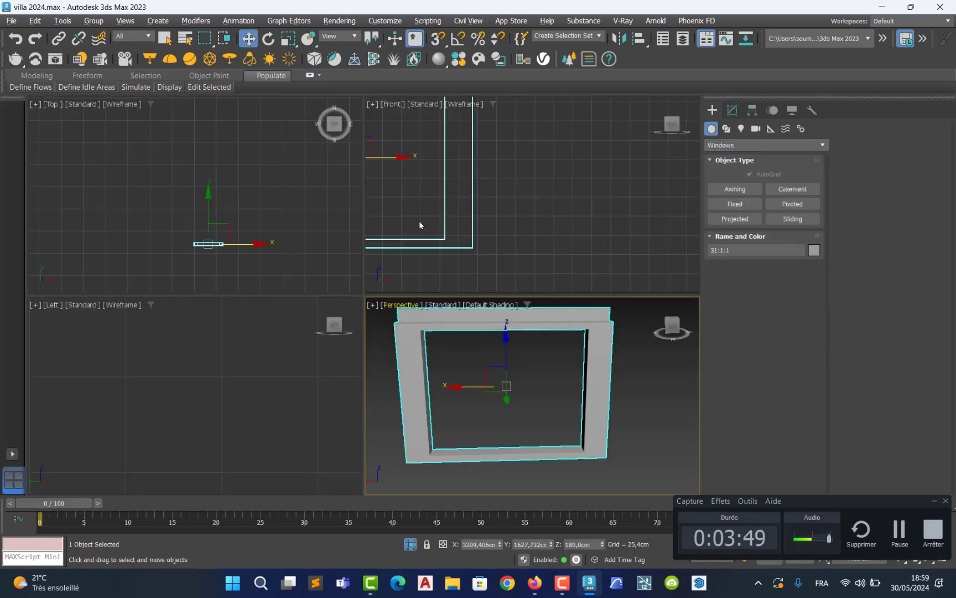
pyautogui.moveTo(419, 221); pyautogui.dragTo(557, 228, button='middle')
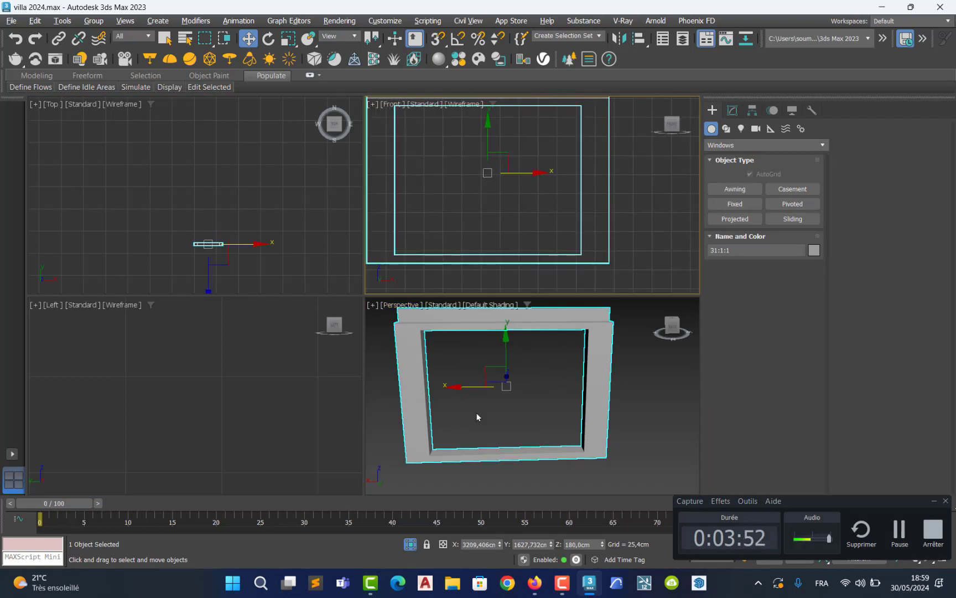
pyautogui.moveTo(428, 165); pyautogui.dragTo(467, 177, button='middle')
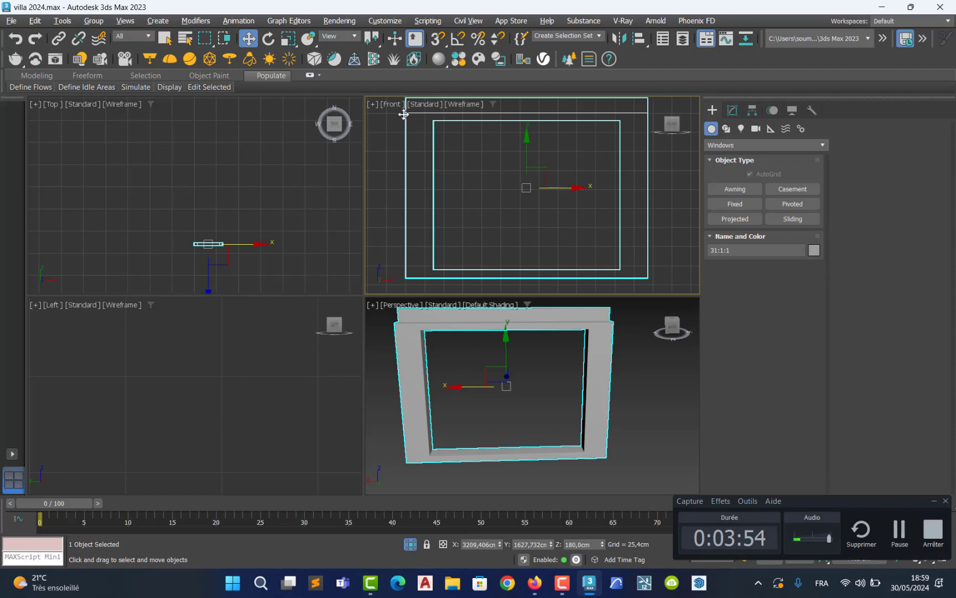
pyautogui.middleClick(206, 406)
pyautogui.press('z')
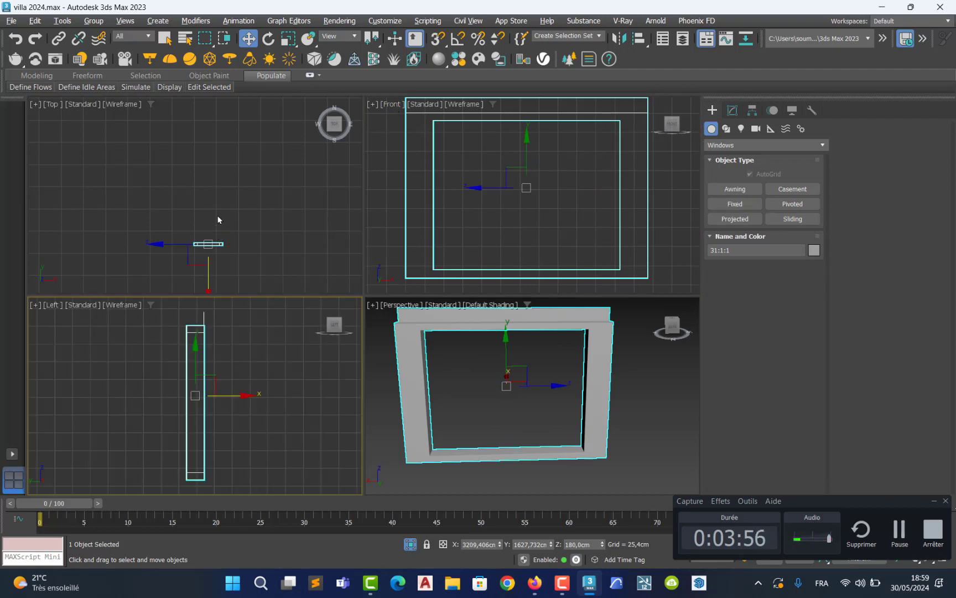
pyautogui.middleClick(218, 221)
pyautogui.press('z')
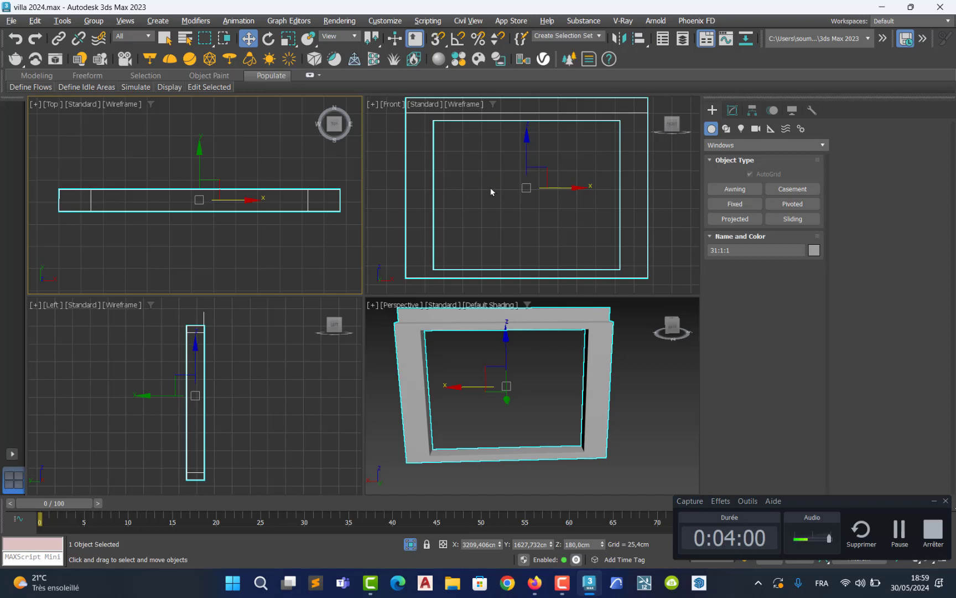
pyautogui.moveTo(499, 181); pyautogui.dragTo(495, 192, button='middle')
pyautogui.hotkey('alt', 'w')
pyautogui.moveTo(390, 270); pyautogui.dragTo(400, 249, button='middle')
# Start a Plane primitive with AutoGrid off, and turn on 3D snapping with Vertex as the only snap type
pyautogui.click(738, 145)
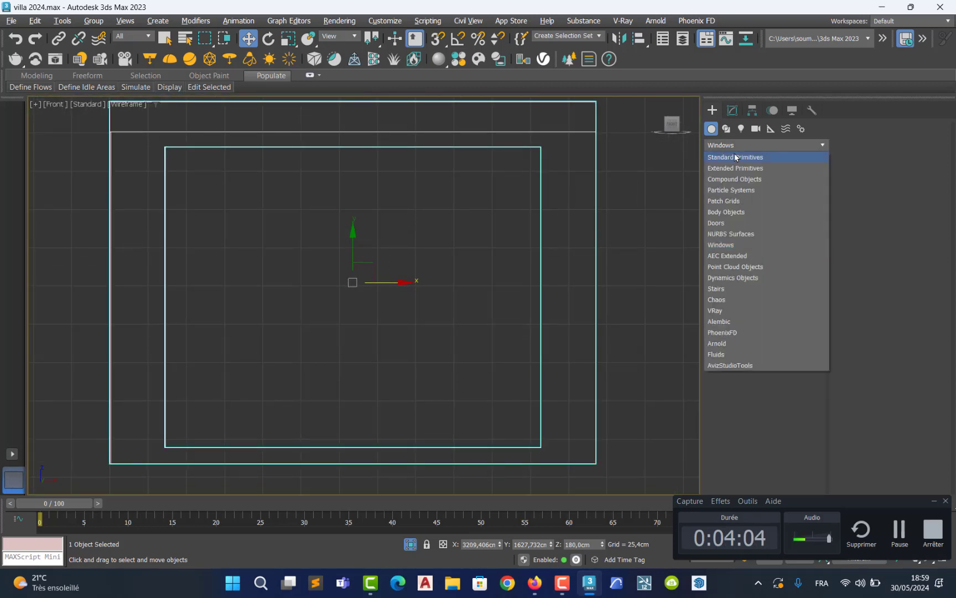
pyautogui.click(734, 157)
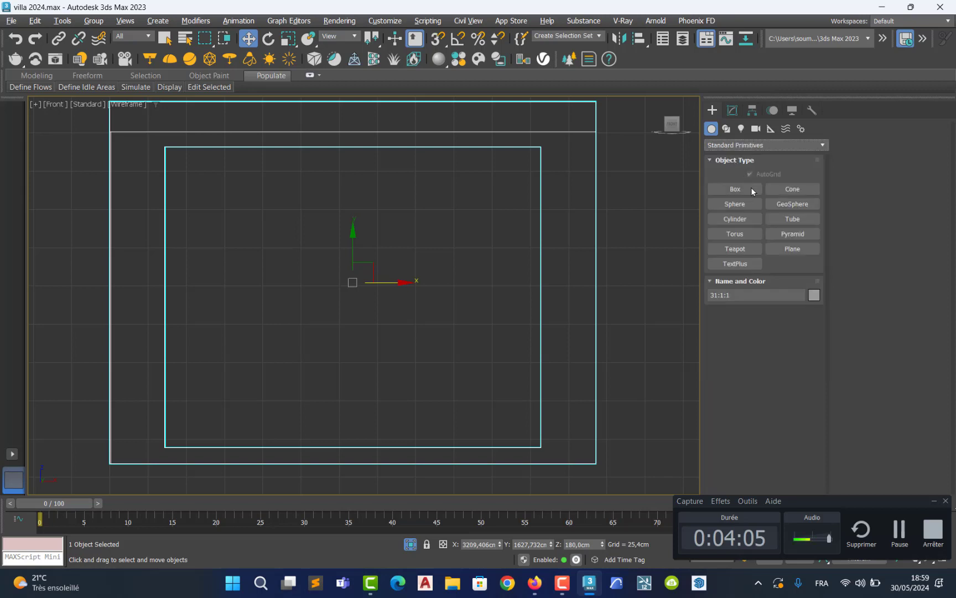
pyautogui.click(785, 248)
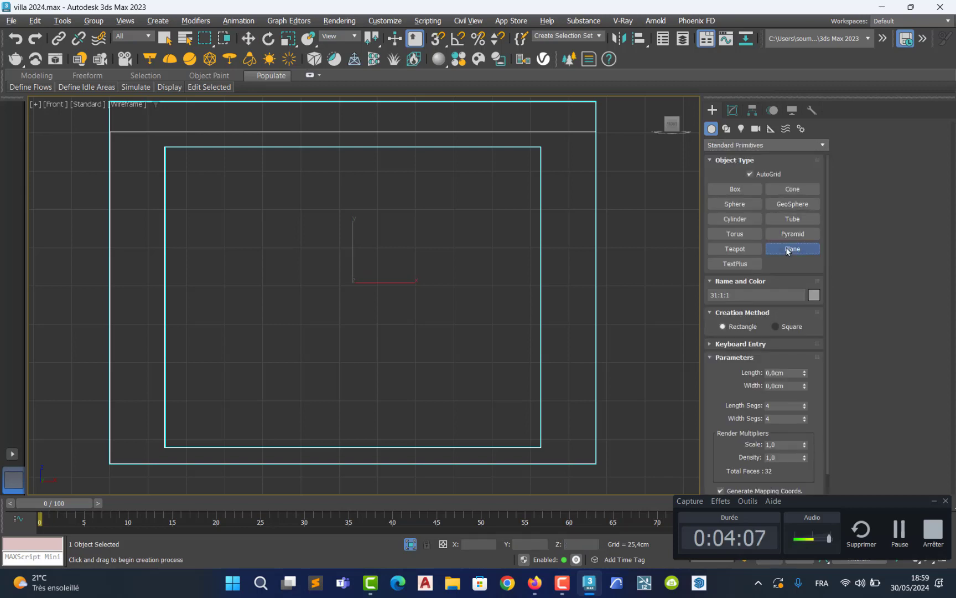
pyautogui.click(750, 174)
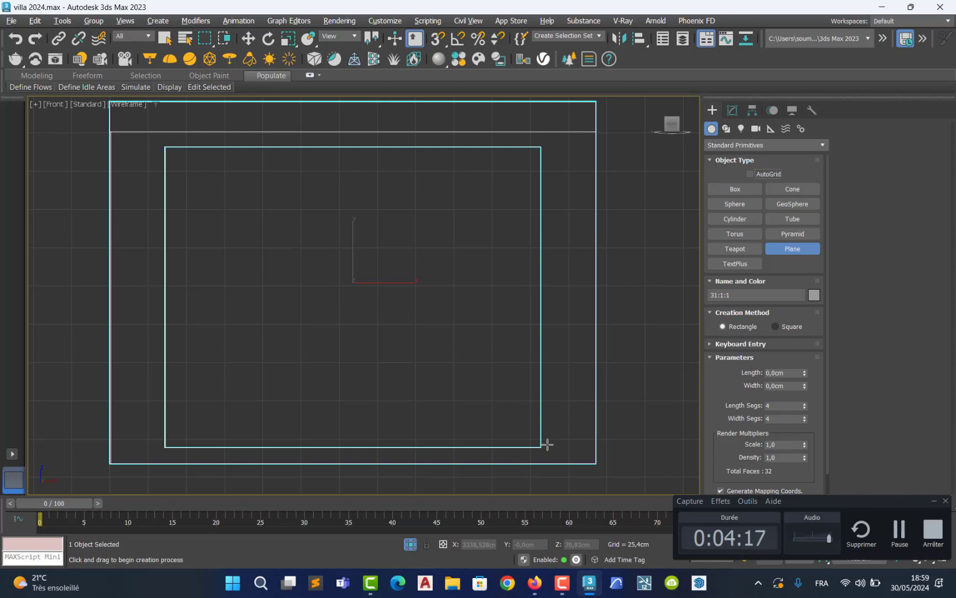
pyautogui.click(437, 37)
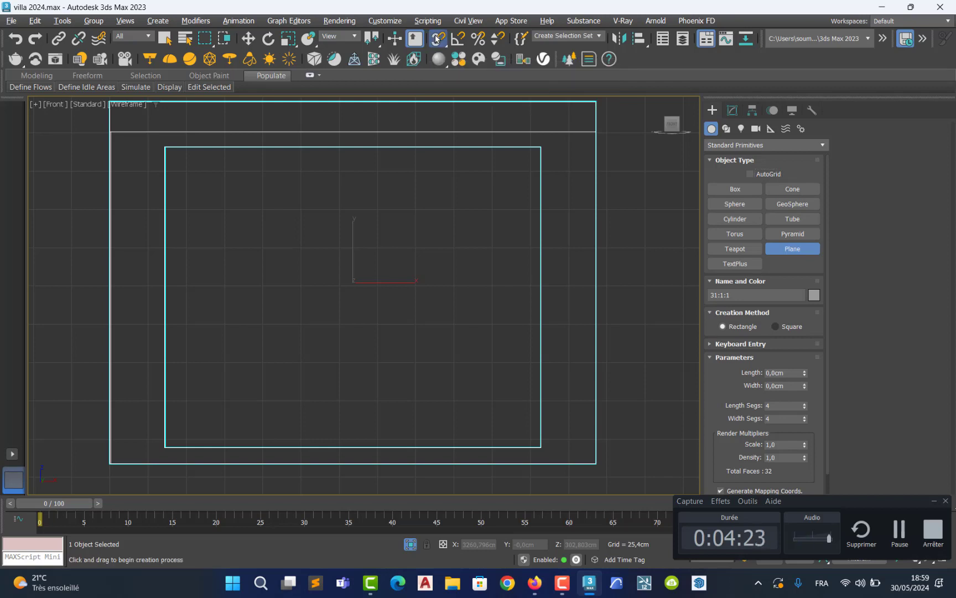
pyautogui.rightClick(437, 38)
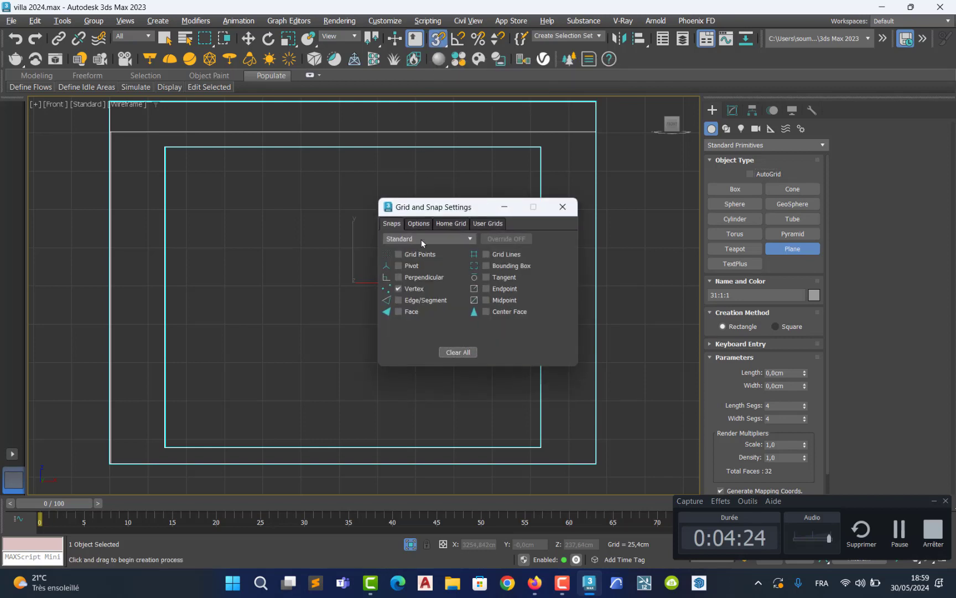
pyautogui.click(399, 288)
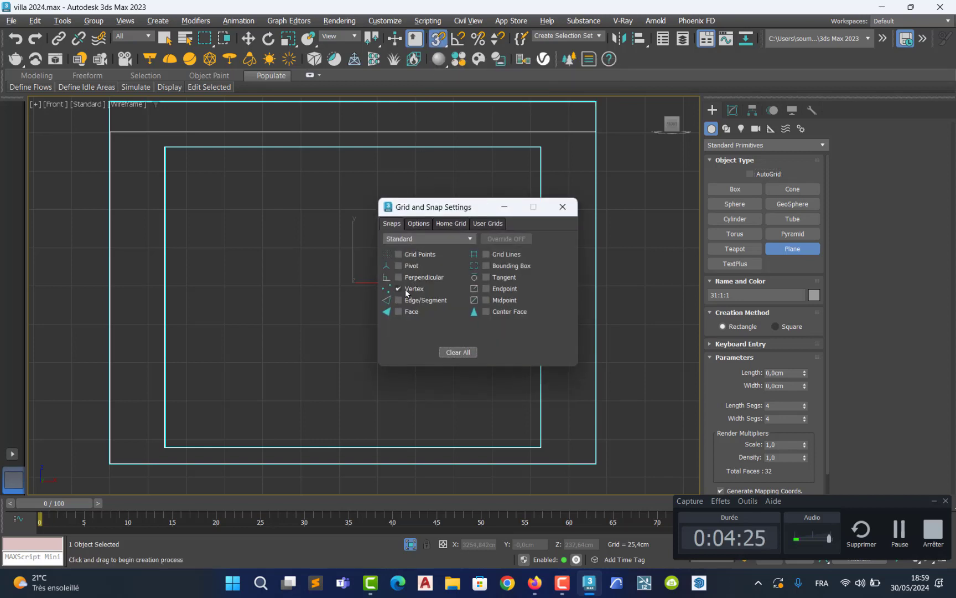
pyautogui.click(563, 207)
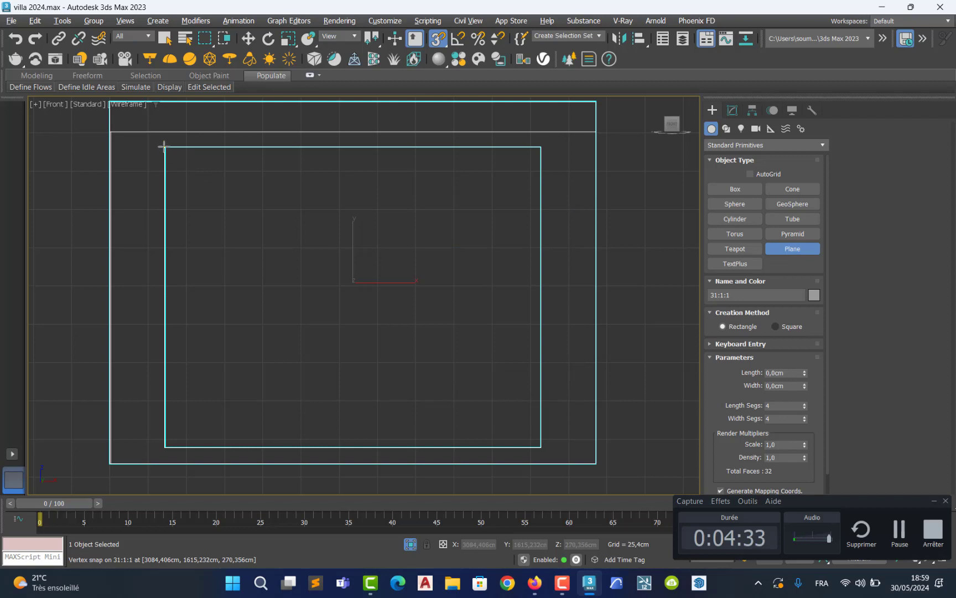
# Draw a 200 by 250 cm plane across the wall opening from corner to opposite corner, and check it in the Perspective view
pyautogui.moveTo(163, 145); pyautogui.dragTo(540, 442)
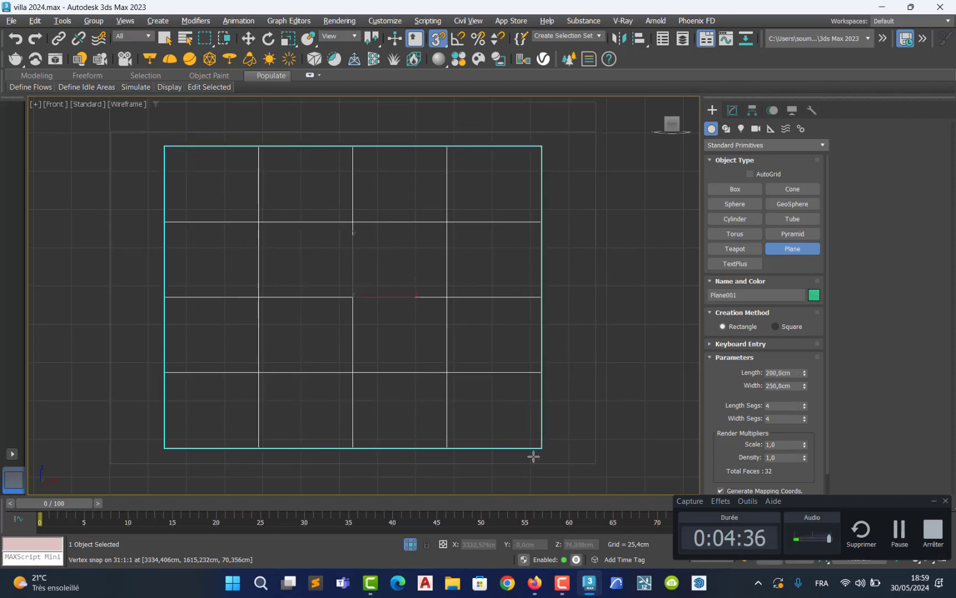
pyautogui.hotkey('alt', 'w')
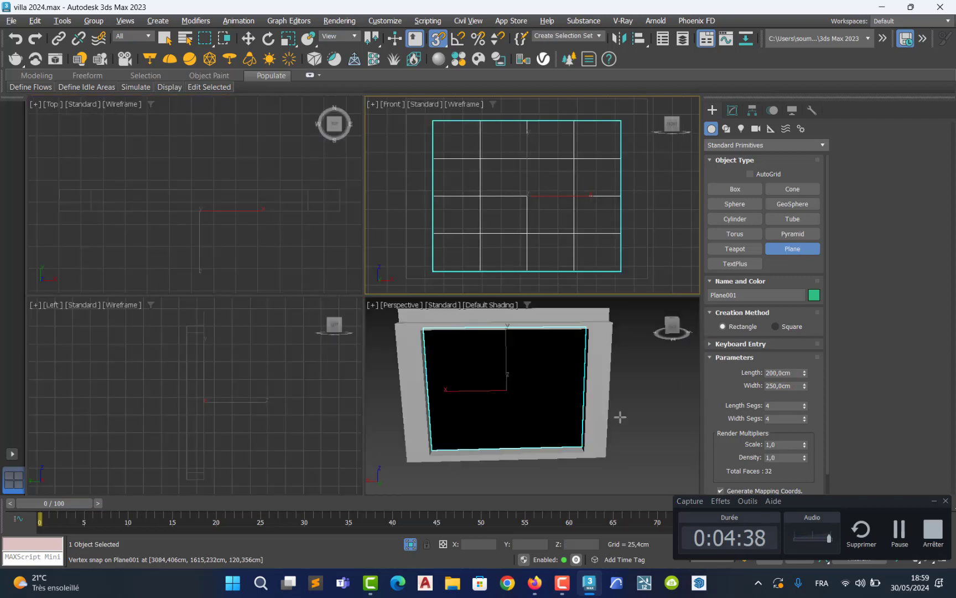
pyautogui.rightClick(553, 401)
pyautogui.hotkey('alt', 'w')
pyautogui.keyDown('alt'); pyautogui.moveTo(237, 300); pyautogui.dragTo(277, 305, button='middle'); pyautogui.keyUp('alt')
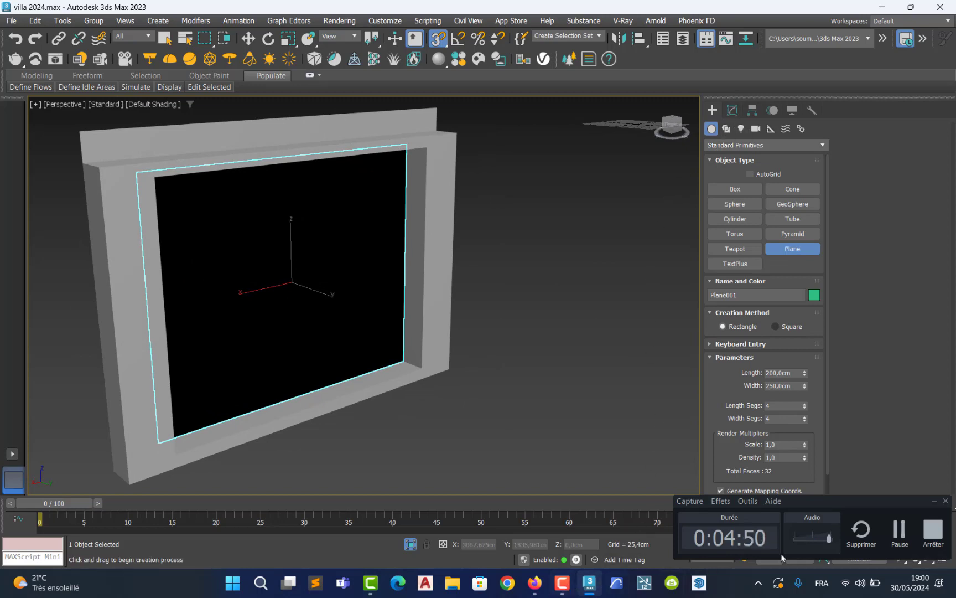
pyautogui.click(898, 535)
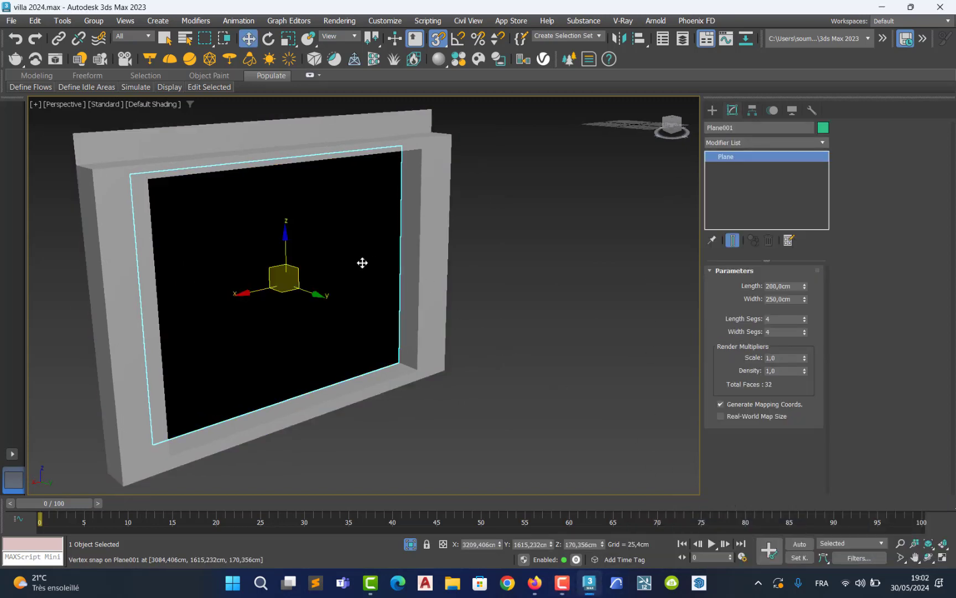
# Apply a Shell modifier to the plane in the wall opening and set its outer amount to 1 cm
pyautogui.keyDown('alt'); pyautogui.moveTo(309, 270); pyautogui.dragTo(297, 273, button='middle'); pyautogui.keyUp('alt')
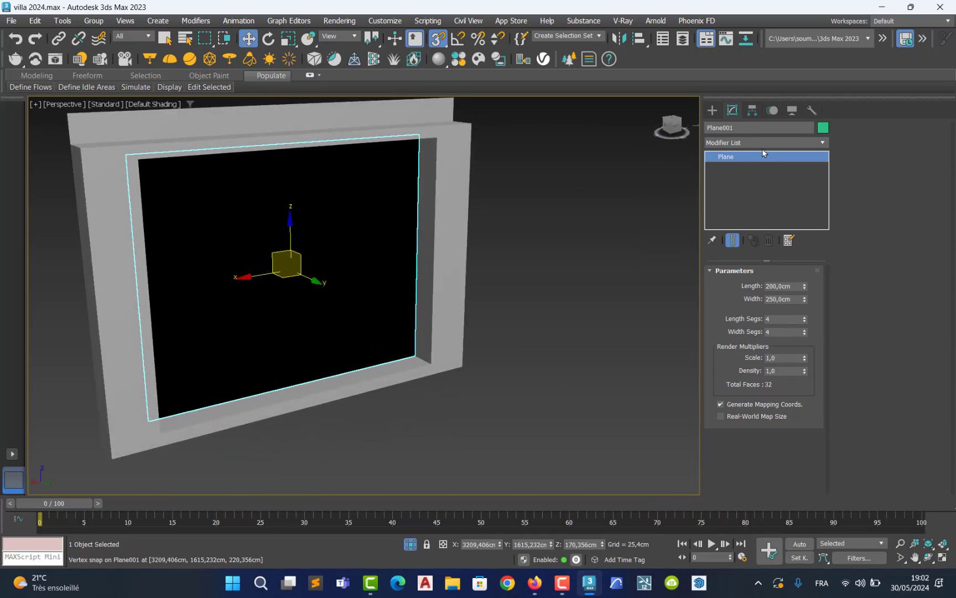
pyautogui.click(823, 142)
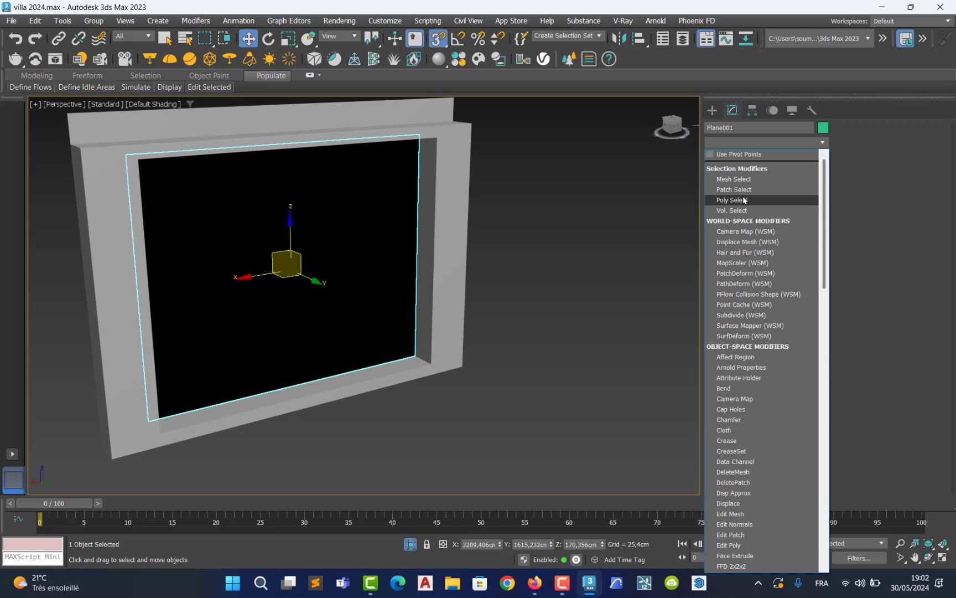
pyautogui.write('sh')
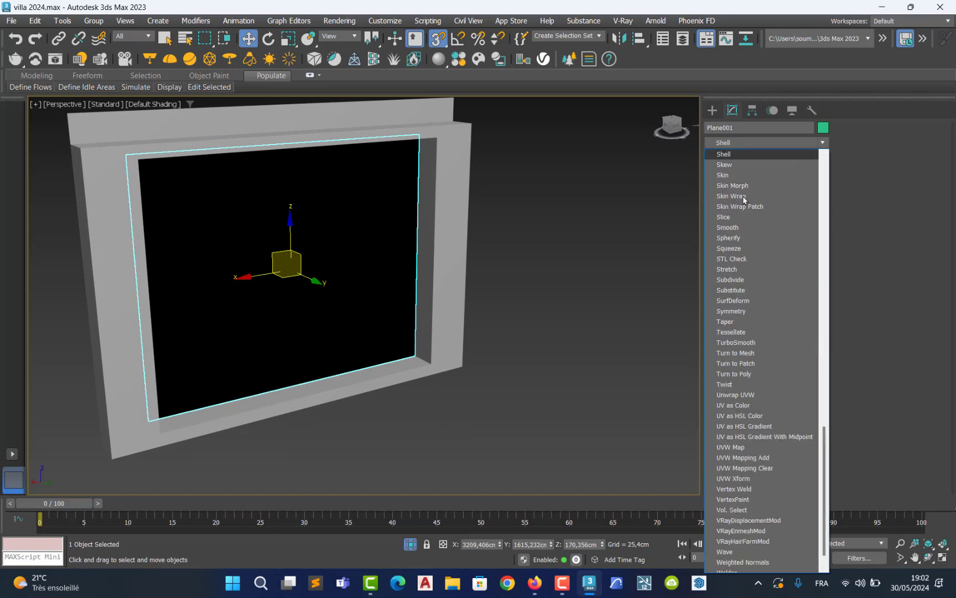
pyautogui.click(743, 156)
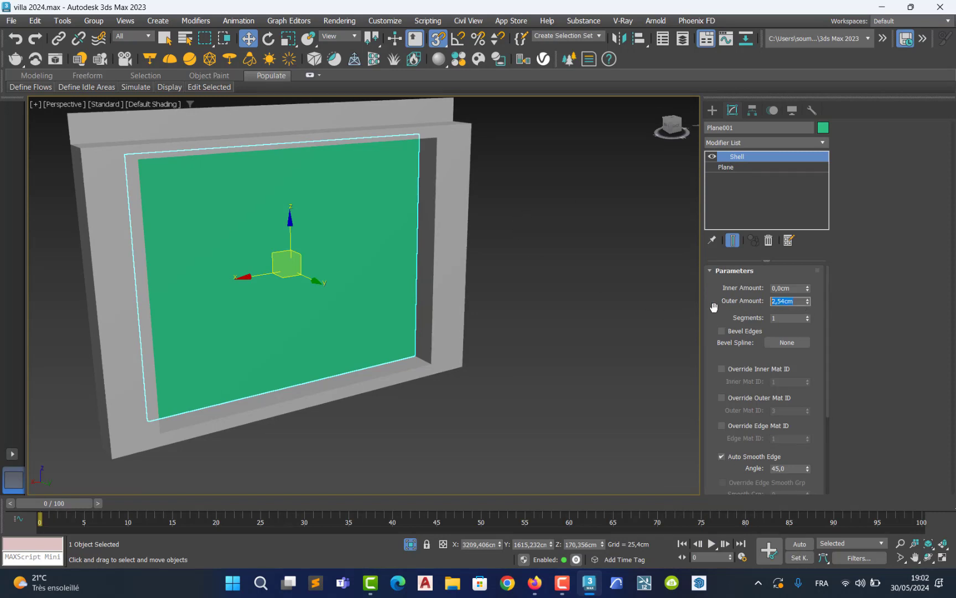
pyautogui.press('Return')
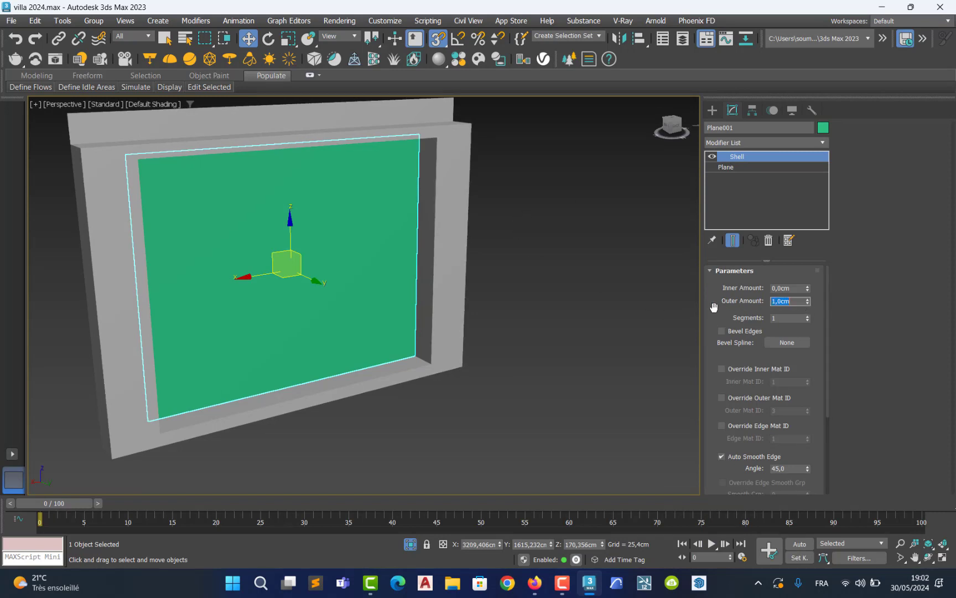
pyautogui.click(517, 266)
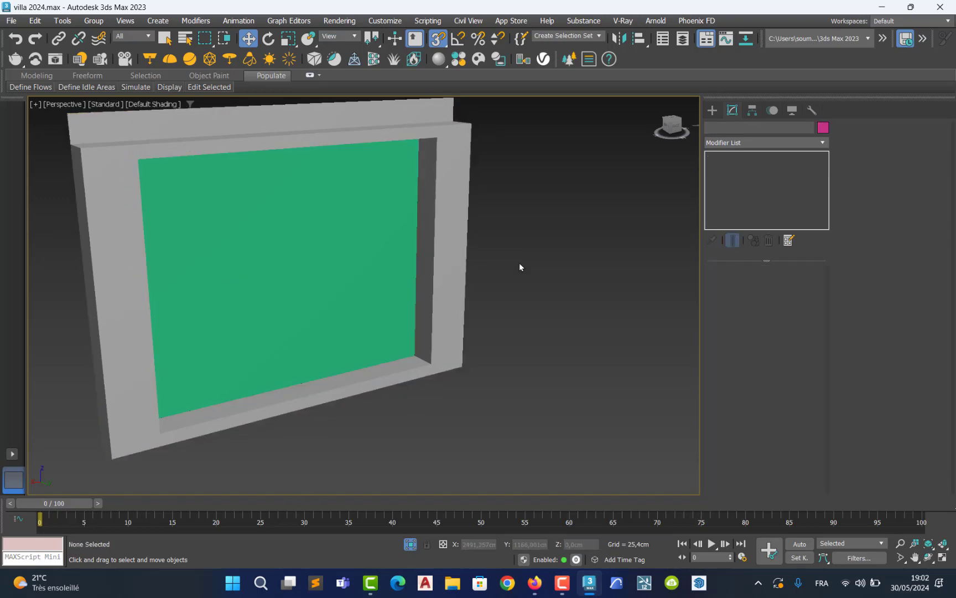
# Select the window pane and set the diffuse colour of the first material, Material #1, to pure white
pyautogui.click(320, 253)
pyautogui.press('m')
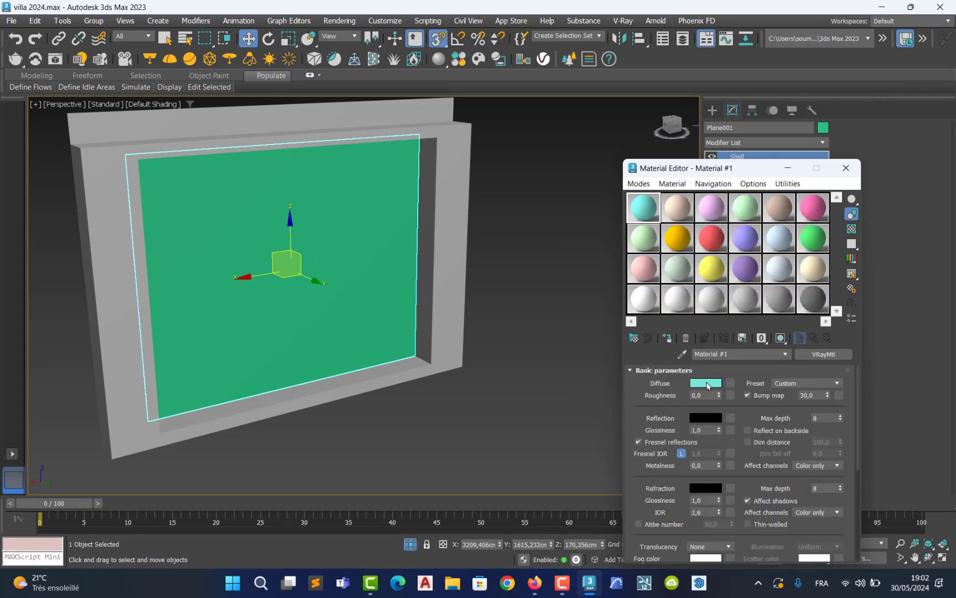
pyautogui.click(706, 383)
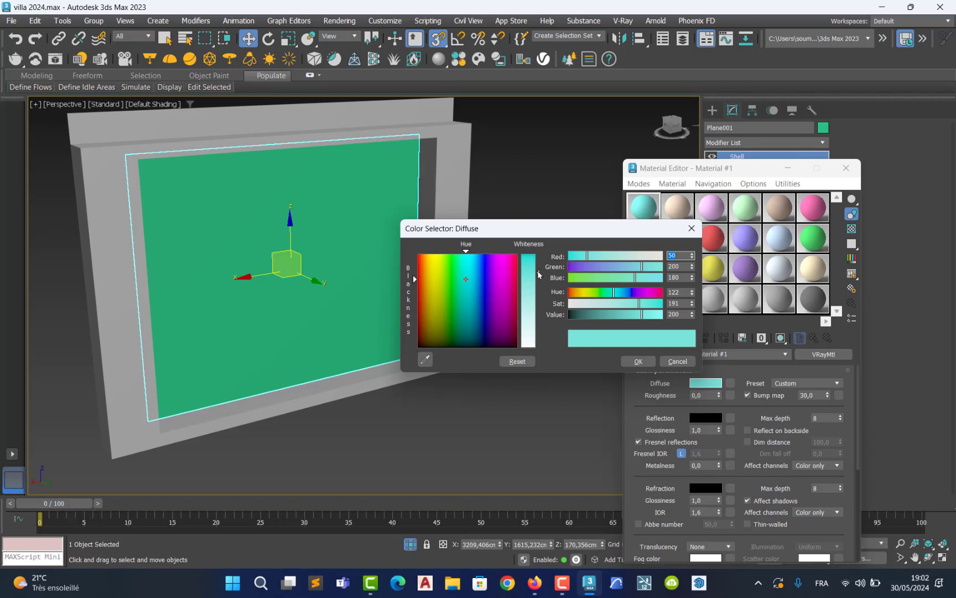
pyautogui.moveTo(538, 273); pyautogui.dragTo(567, 358)
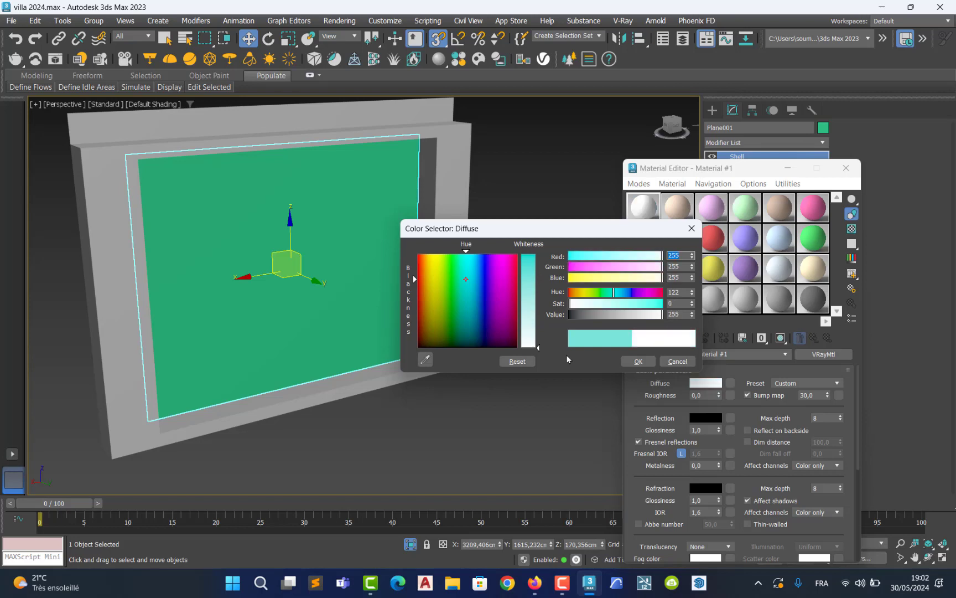
pyautogui.click(636, 361)
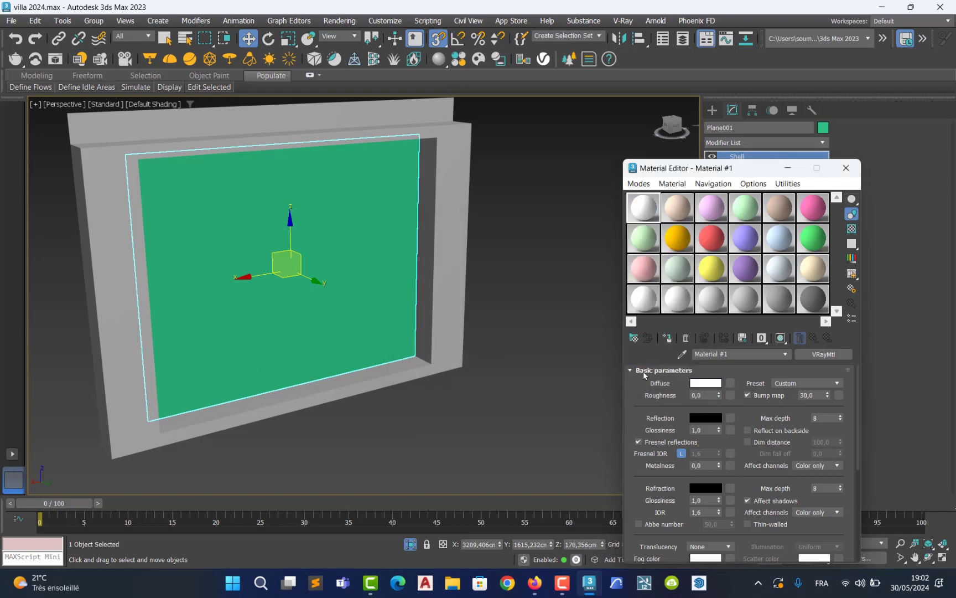
# Set the material's reflection colour to a dark grey with a value of 46
pyautogui.click(711, 419)
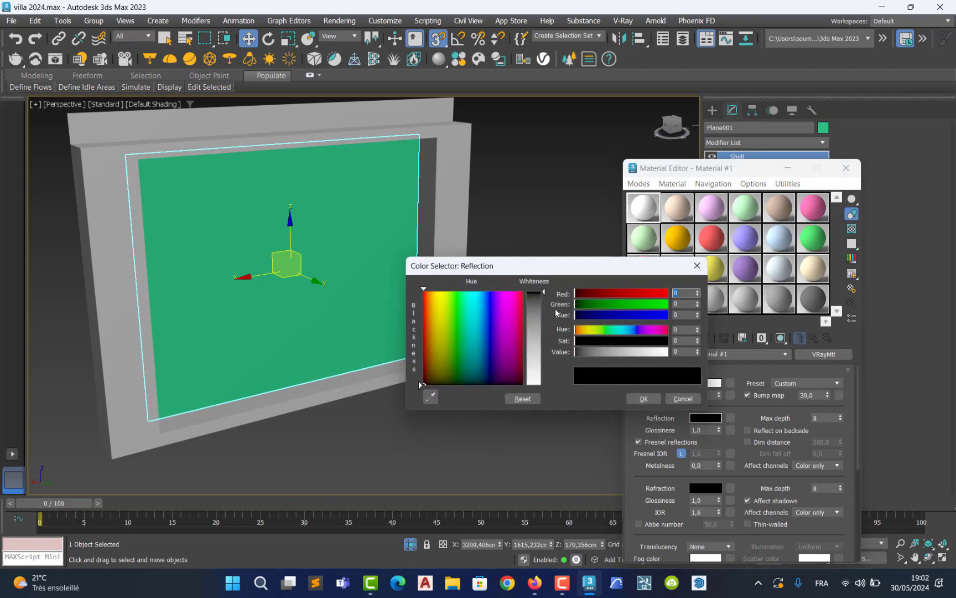
pyautogui.moveTo(545, 295); pyautogui.dragTo(625, 368)
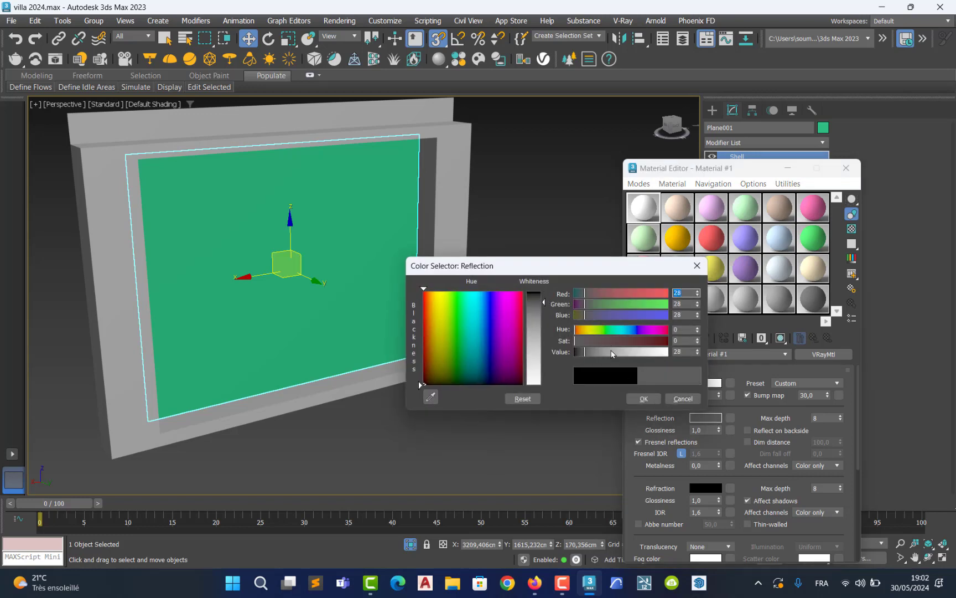
pyautogui.moveTo(546, 305); pyautogui.dragTo(547, 312)
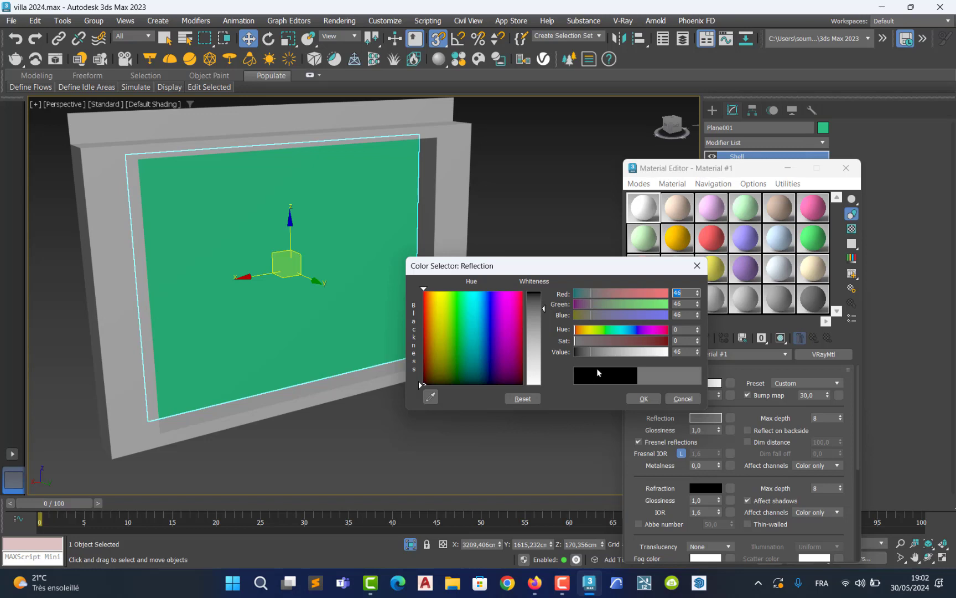
pyautogui.click(643, 400)
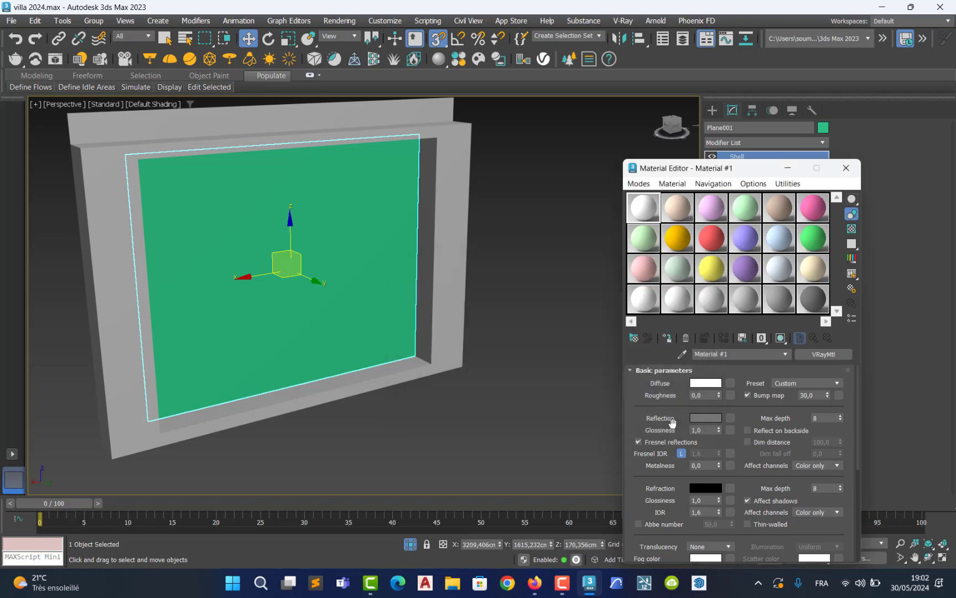
# Set the material's refraction colour to pure white and assign the glass material to the window pane
pyautogui.click(709, 490)
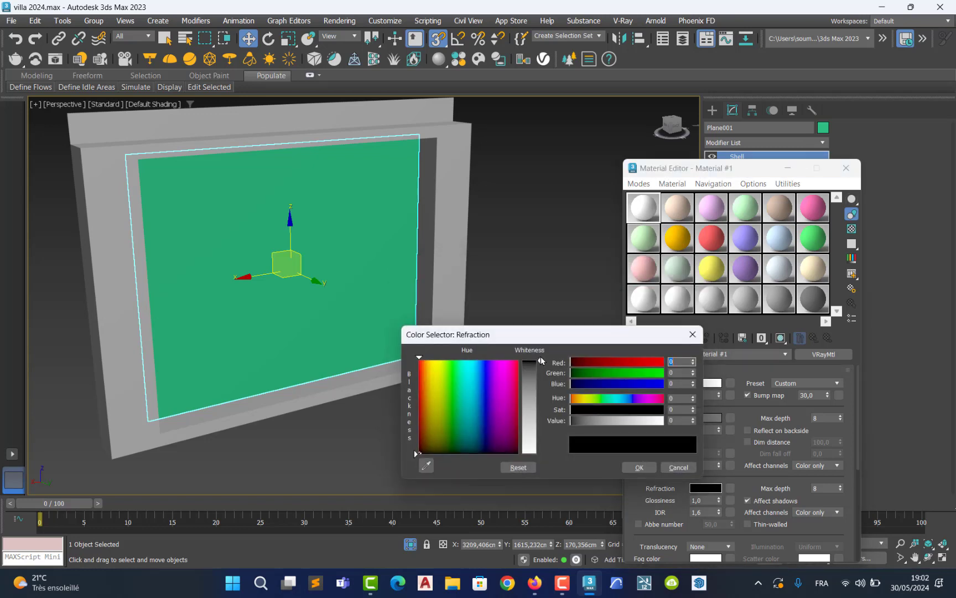
pyautogui.moveTo(542, 361); pyautogui.dragTo(535, 461)
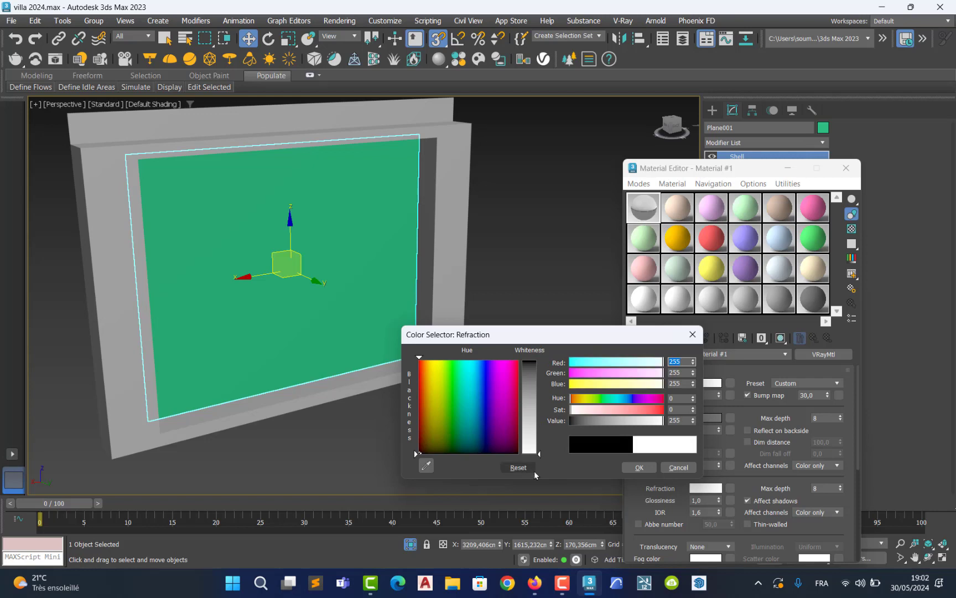
pyautogui.click(639, 468)
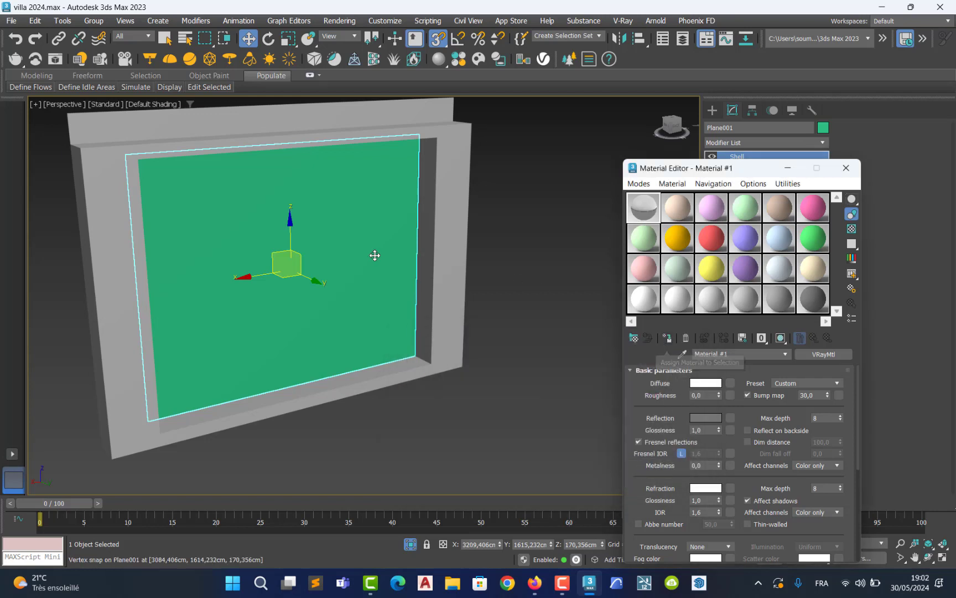
pyautogui.click(669, 338)
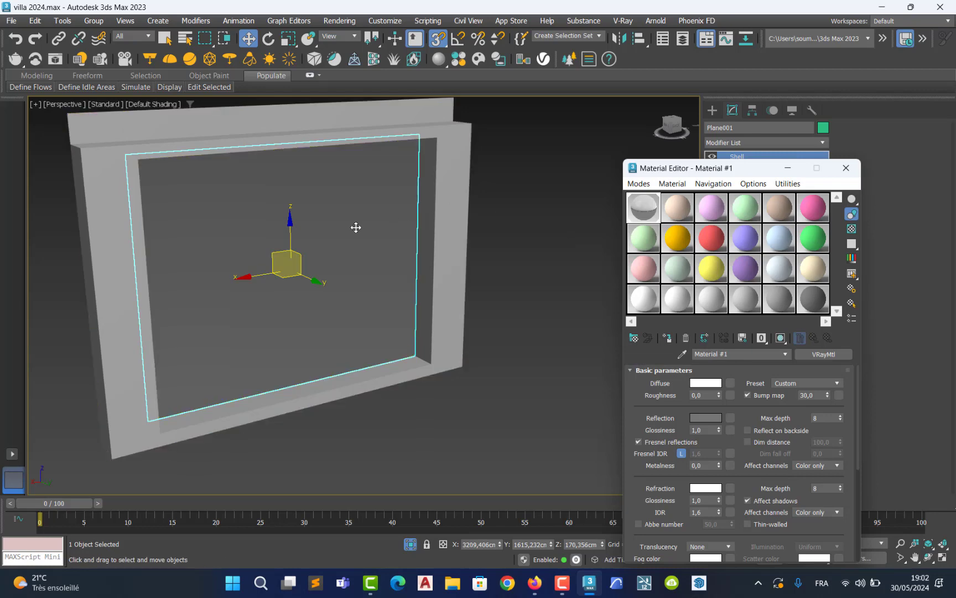
pyautogui.moveTo(351, 234)
pyautogui.keyDown('alt'); pyautogui.mouseDown(button='middle')
pyautogui.moveTo(311, 237)
pyautogui.moveTo(362, 227)
pyautogui.mouseUp(button='middle'); pyautogui.keyUp('alt')
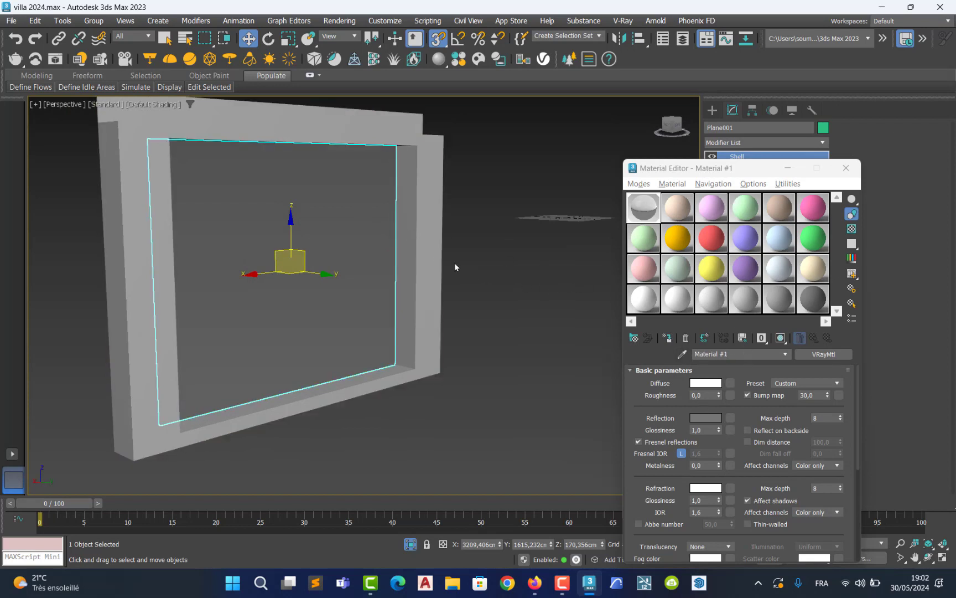
# End the isolation to show the whole villa, frame the window's room in the enlarged Top view, and close the Material Editor
pyautogui.click(410, 543)
pyautogui.keyDown('alt'); pyautogui.moveTo(307, 377); pyautogui.dragTo(289, 412, button='middle'); pyautogui.keyUp('alt')
pyautogui.moveTo(264, 474); pyautogui.dragTo(309, 299, button='middle')
pyautogui.hotkey('alt', 'w')
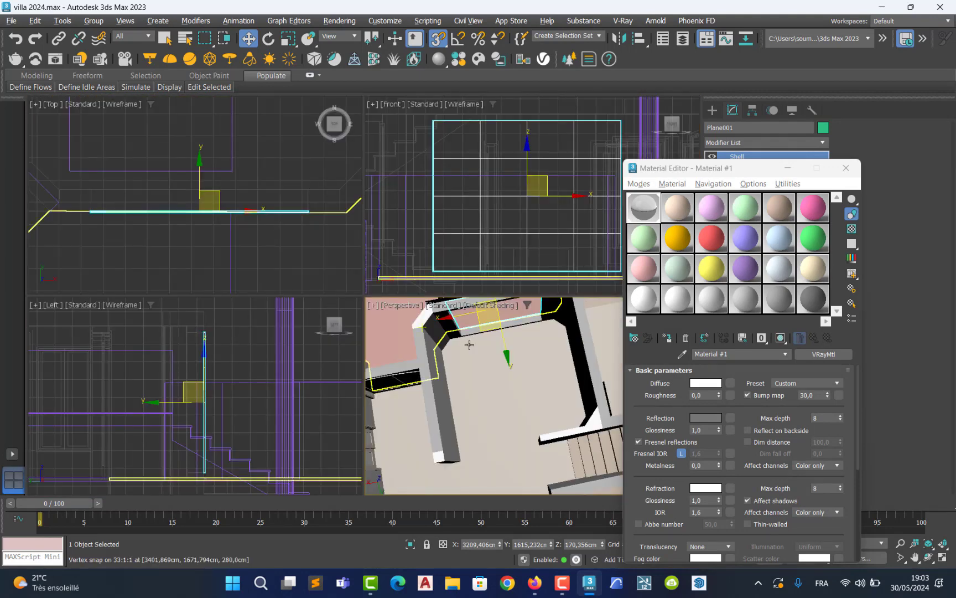
pyautogui.click(595, 361)
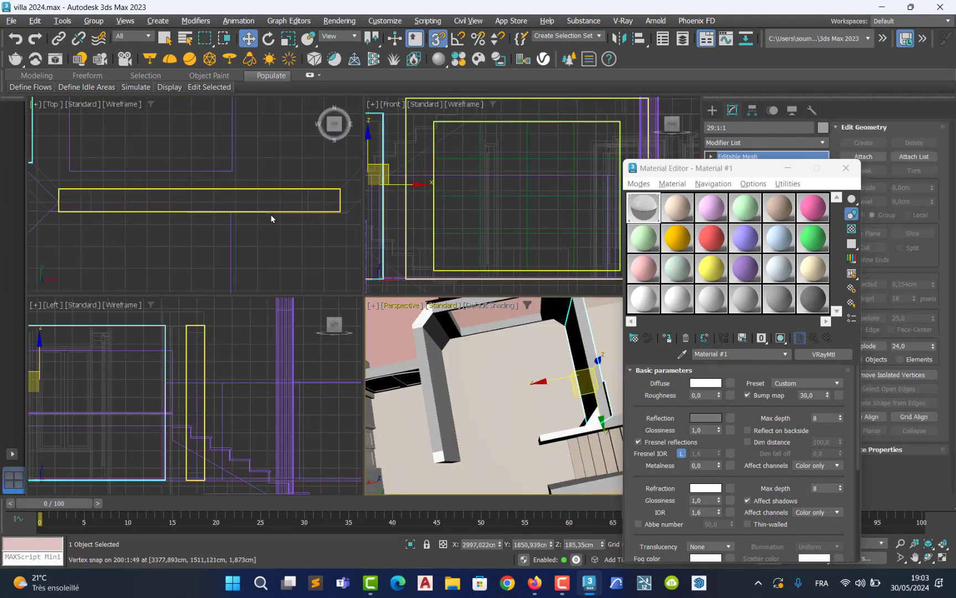
pyautogui.hotkey('alt', 'w')
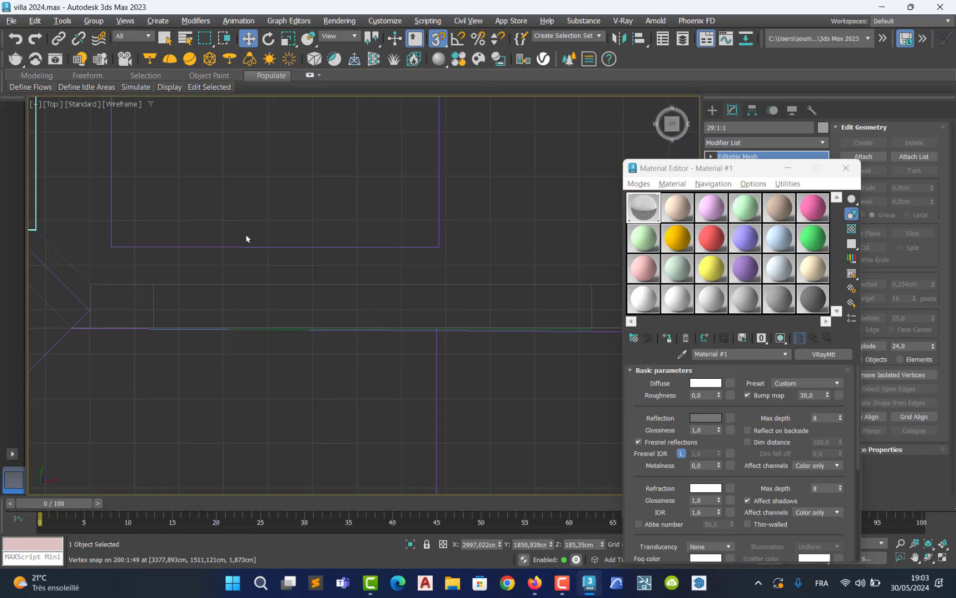
pyautogui.scroll(-4, 210, 273)
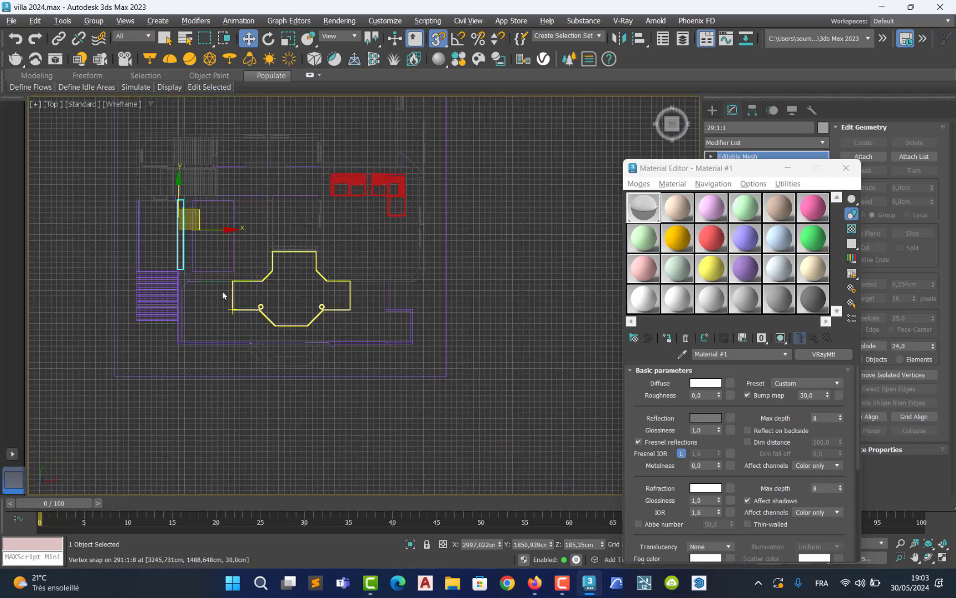
pyautogui.scroll(4, 222, 290)
pyautogui.moveTo(246, 289); pyautogui.dragTo(202, 313, button='middle')
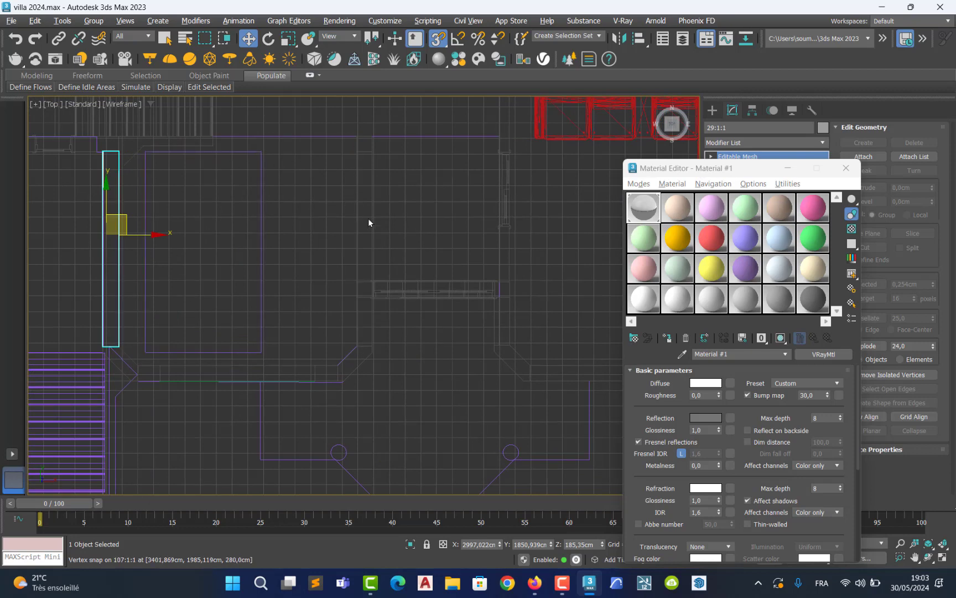
pyautogui.click(845, 168)
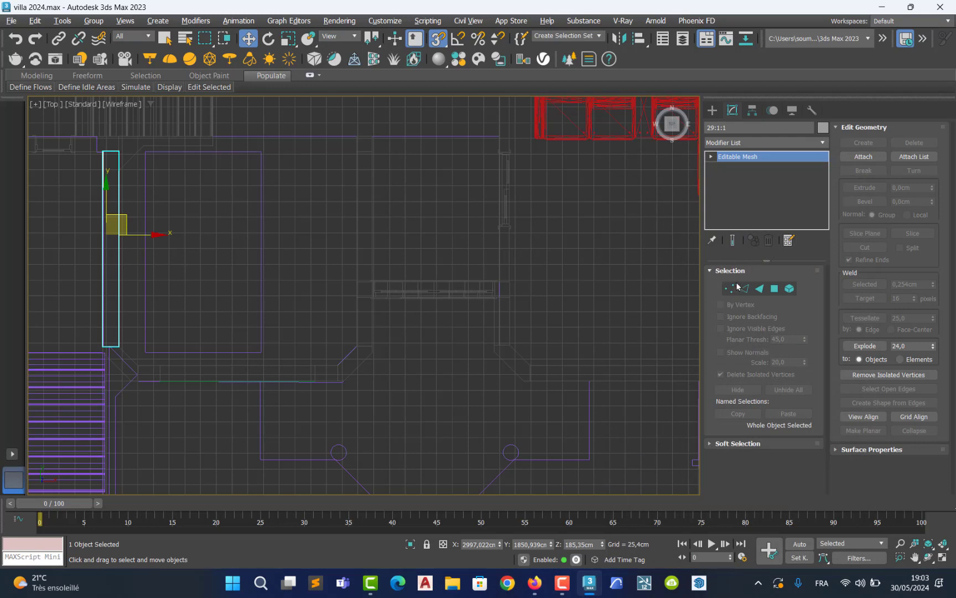
# Turn off 3D snapping and draw a Plane about 366 by 394 cm over the room in the Top view
pyautogui.click(712, 111)
pyautogui.click(735, 188)
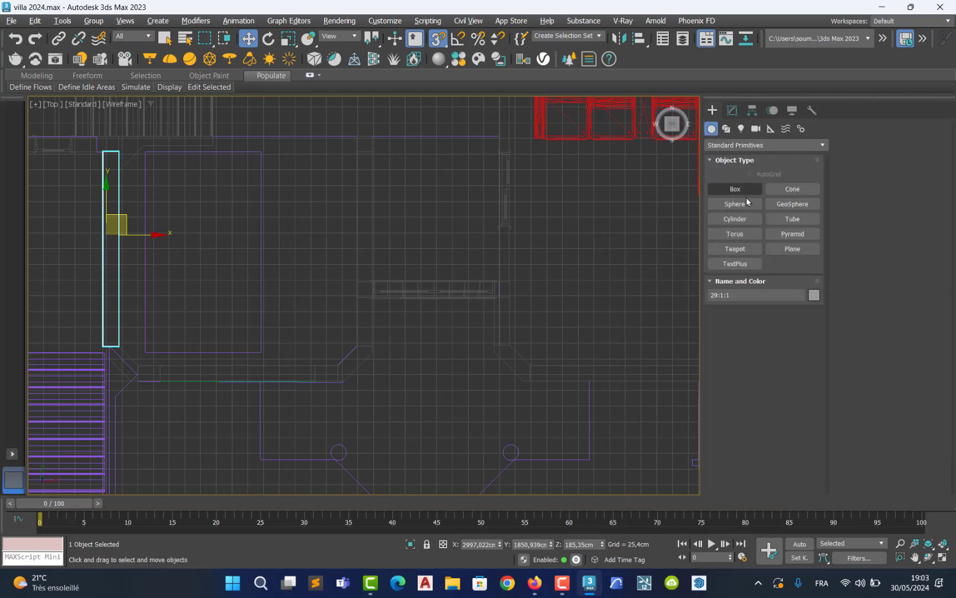
pyautogui.click(793, 248)
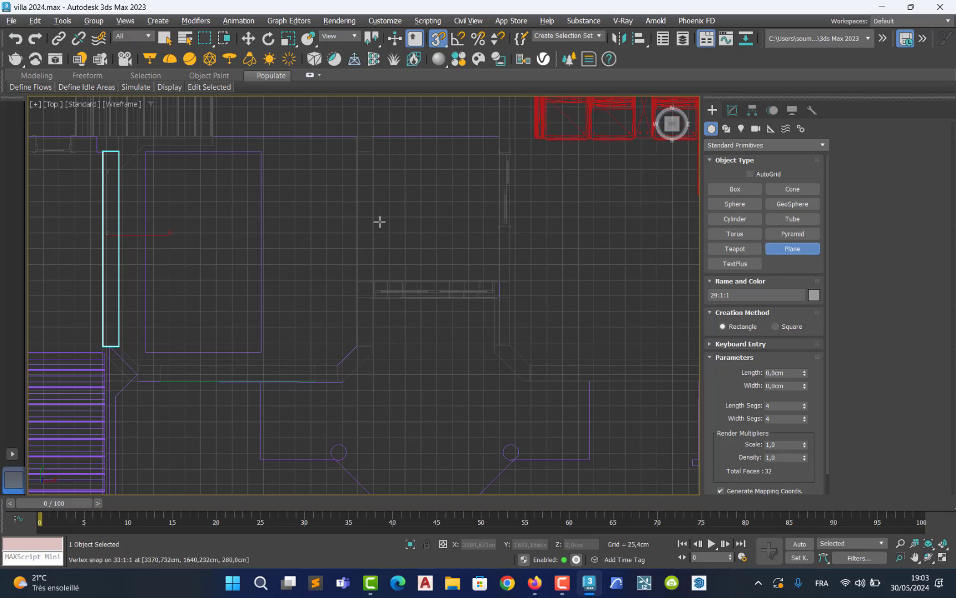
pyautogui.click(436, 40)
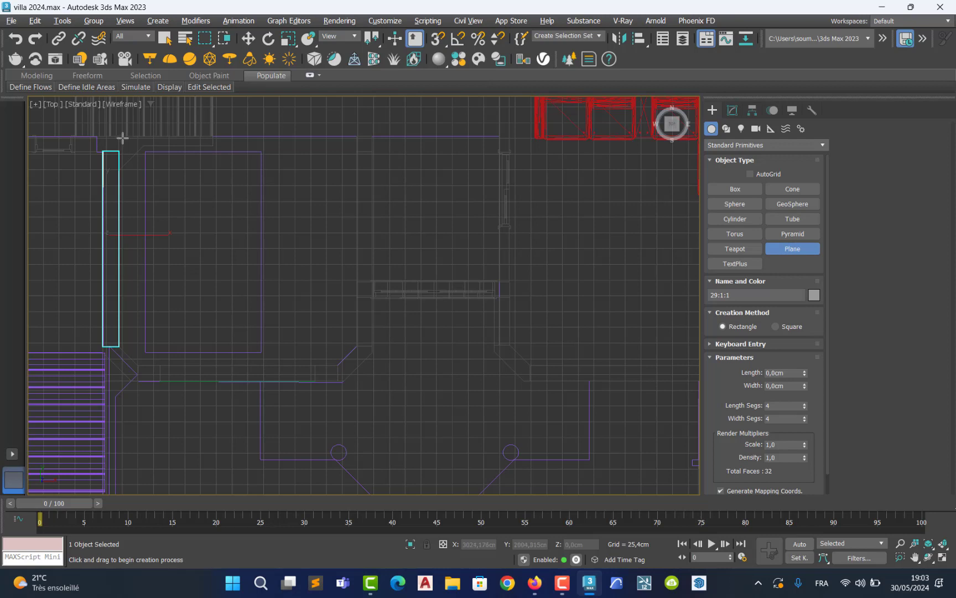
pyautogui.moveTo(122, 138); pyautogui.dragTo(367, 364)
pyautogui.hotkey('alt', 'w')
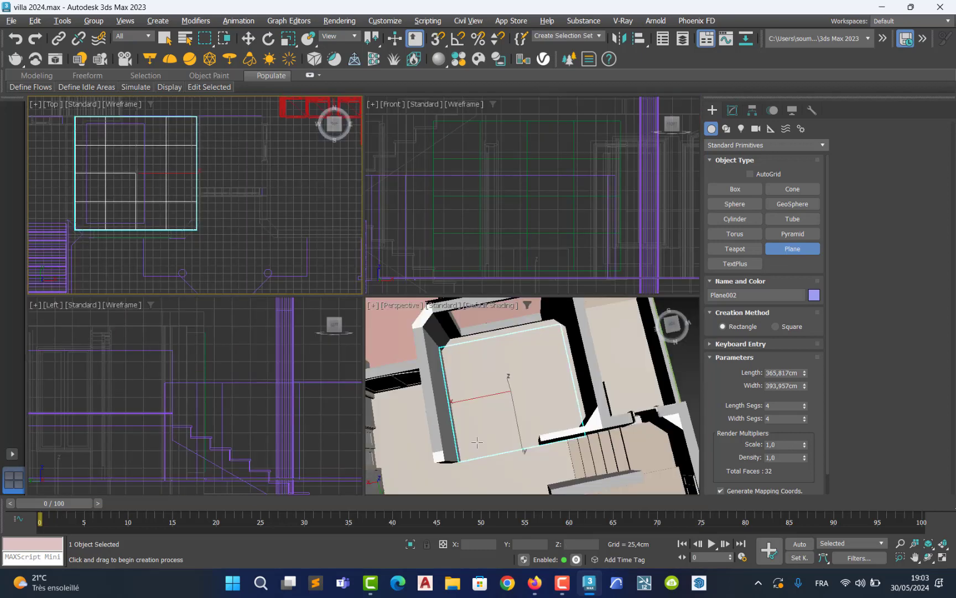
# Raise the new plane above the room's floor to a height of about 68.5 cm in the Perspective view
pyautogui.moveTo(528, 409); pyautogui.dragTo(510, 404, button='middle')
pyautogui.hotkey('alt', 'w')
pyautogui.keyDown('alt'); pyautogui.moveTo(384, 325); pyautogui.dragTo(376, 299, button='middle'); pyautogui.keyUp('alt')
pyautogui.click(248, 39)
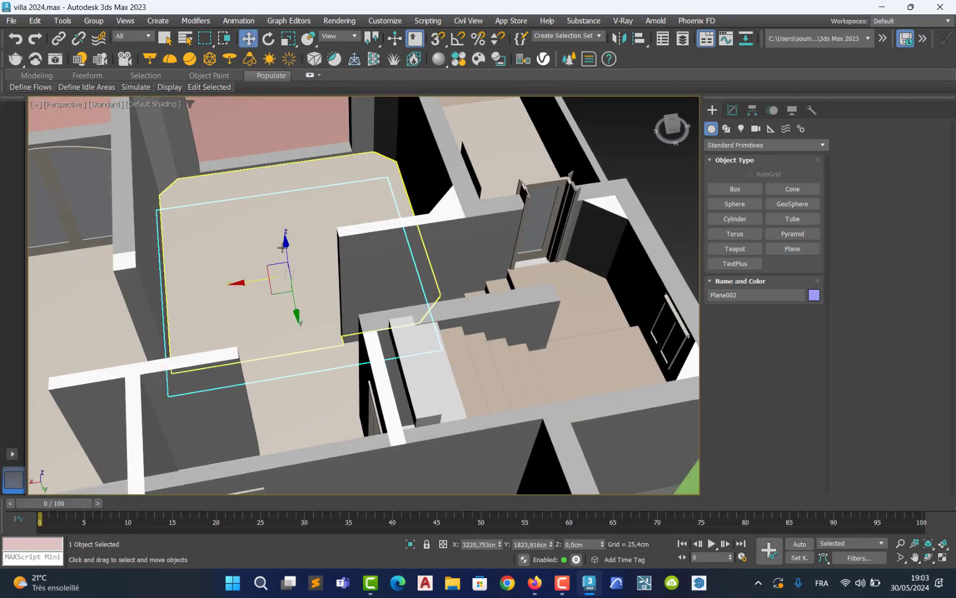
pyautogui.moveTo(283, 239); pyautogui.dragTo(283, 211)
pyautogui.keyDown('alt'); pyautogui.moveTo(316, 242); pyautogui.dragTo(284, 261, button='middle'); pyautogui.keyUp('alt')
# Set the new plane's length and width to 350 cm each
pyautogui.click(733, 110)
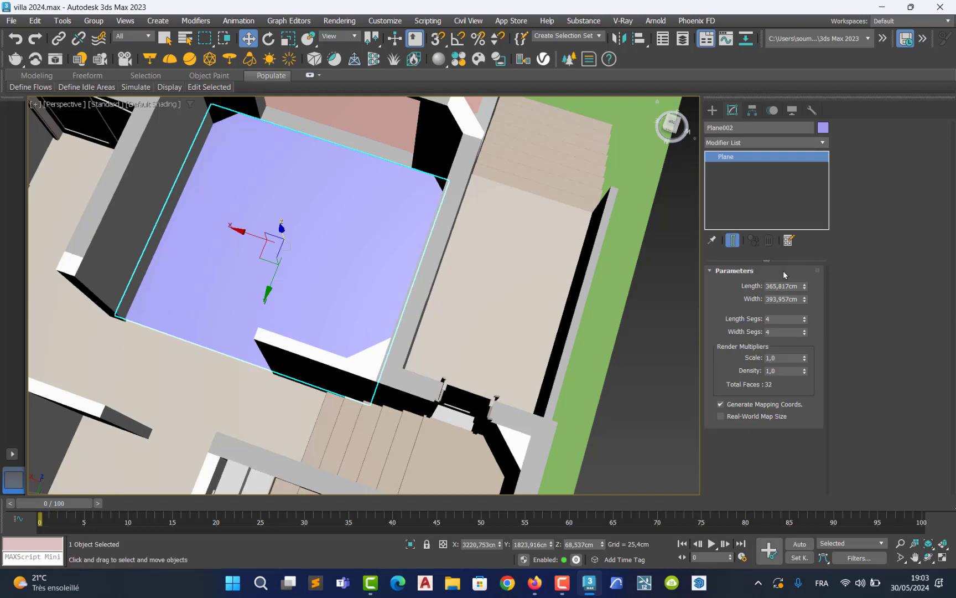
pyautogui.moveTo(804, 288); pyautogui.dragTo(802, 279)
pyautogui.doubleClick(791, 286)
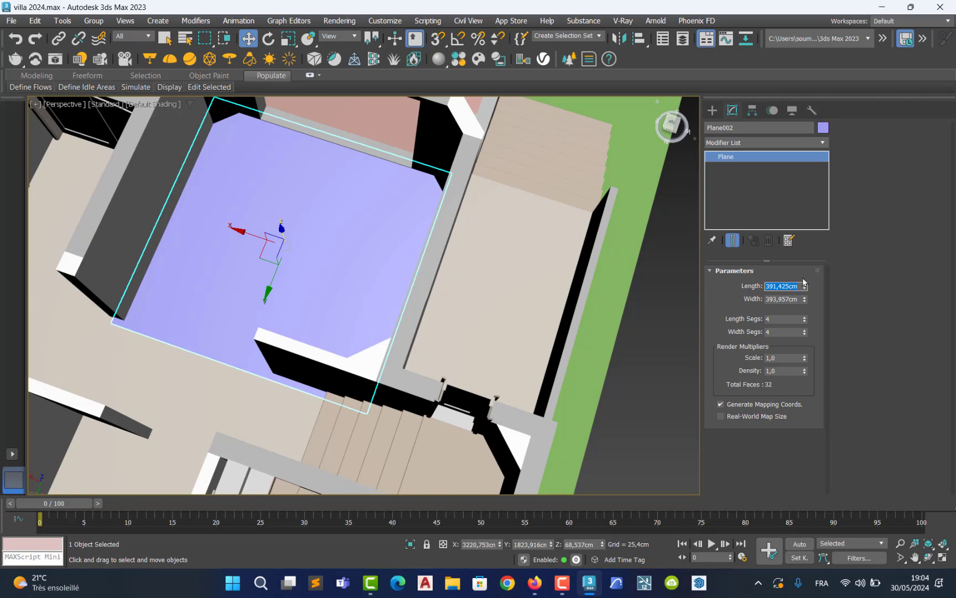
pyautogui.write('350')
pyautogui.press('Return')
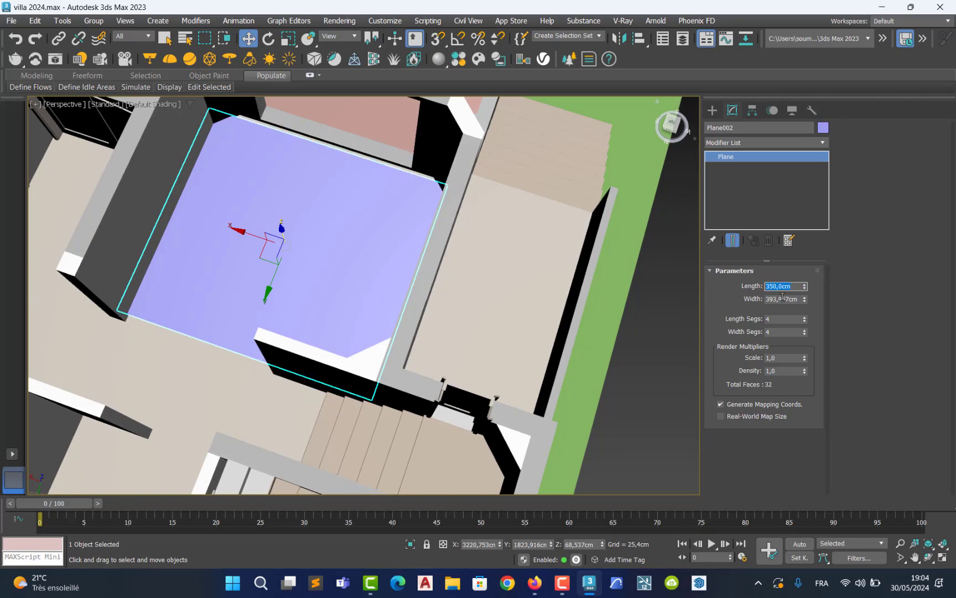
pyautogui.doubleClick(781, 298)
pyautogui.write('350')
pyautogui.press('Return')
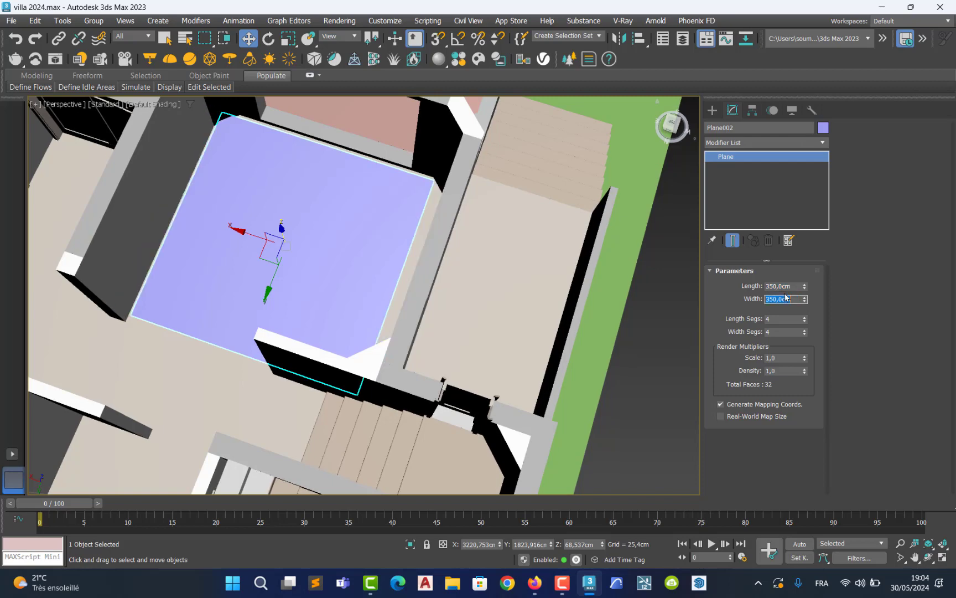
pyautogui.keyDown('alt'); pyautogui.moveTo(354, 248); pyautogui.dragTo(296, 245, button='middle'); pyautogui.keyUp('alt')
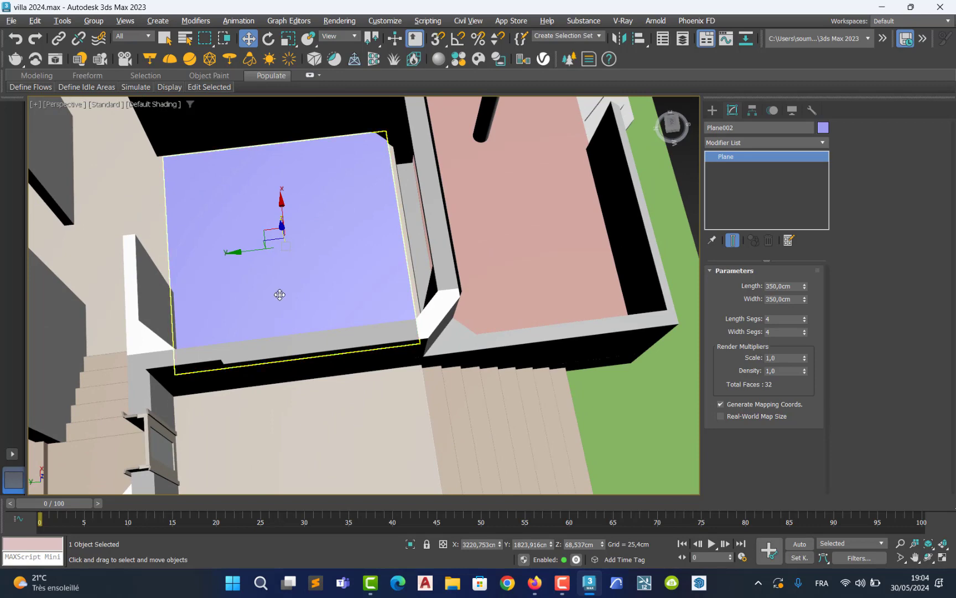
# Set the plane's length and width segments to 5 each and turn on Edged Faces in the Perspective view
pyautogui.keyDown('alt'); pyautogui.moveTo(277, 292); pyautogui.dragTo(373, 289, button='middle'); pyautogui.keyUp('alt')
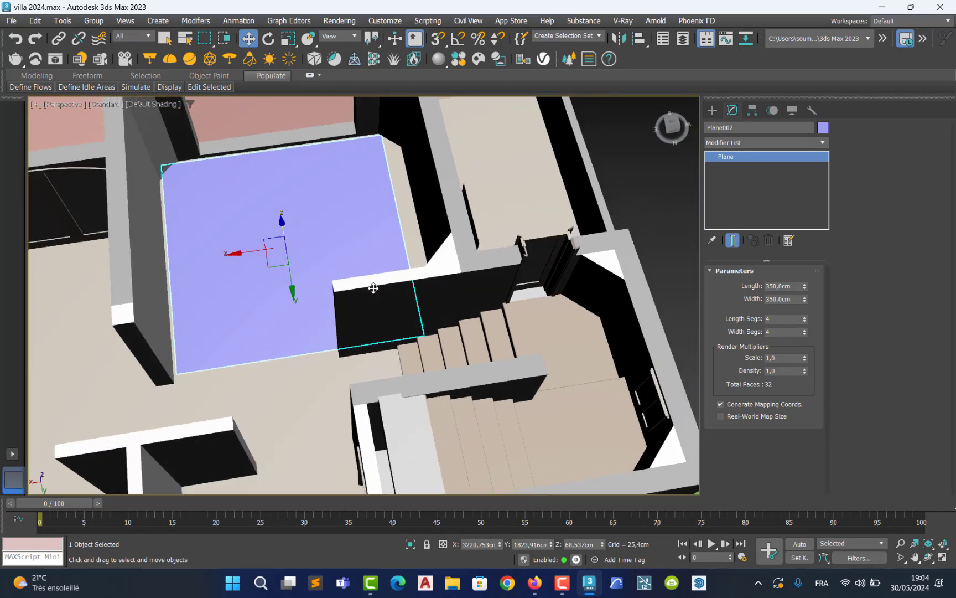
pyautogui.click(804, 318)
pyautogui.click(805, 329)
pyautogui.click(146, 105)
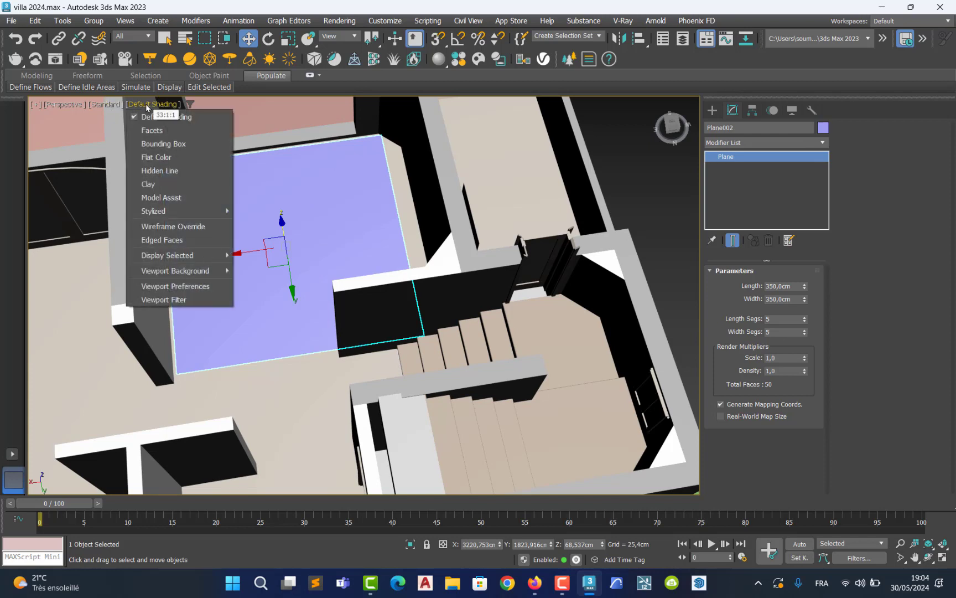
pyautogui.click(181, 247)
pyautogui.moveTo(243, 258); pyautogui.dragTo(297, 310, button='middle')
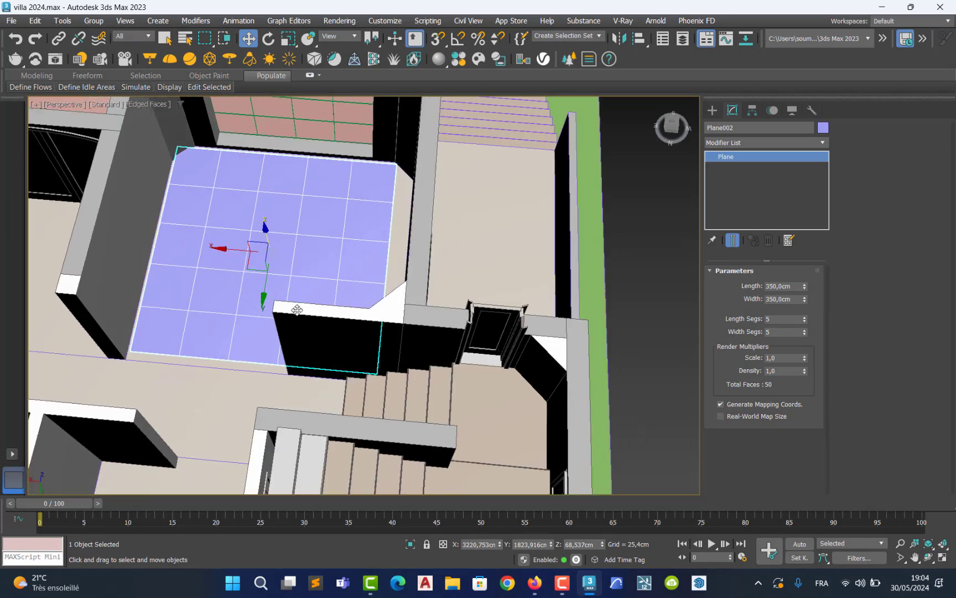
# Reduce the plane's length and width segments to 3 each
pyautogui.click(804, 322)
pyautogui.click(805, 335)
pyautogui.click(804, 334)
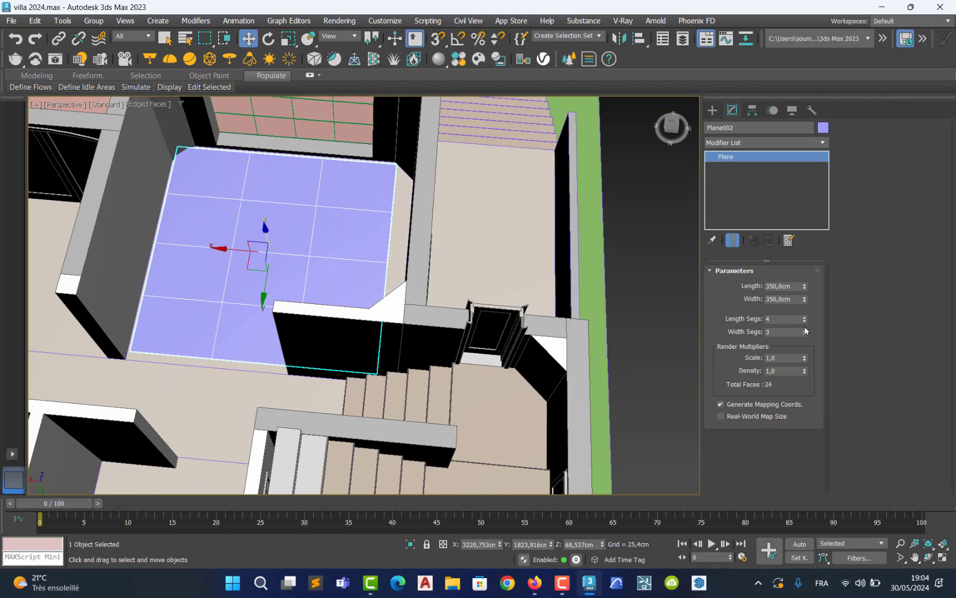
pyautogui.click(804, 324)
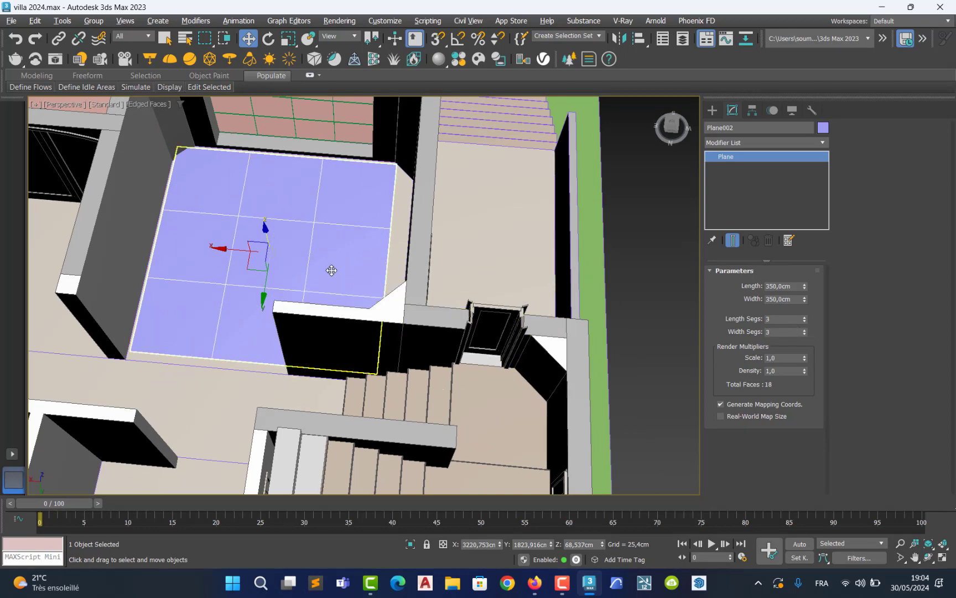
# Convert the plane to an Editable Poly and enter Polygon sub-object level
pyautogui.keyDown('alt'); pyautogui.moveTo(331, 269); pyautogui.dragTo(350, 271, button='middle'); pyautogui.keyUp('alt')
pyautogui.rightClick(302, 231)
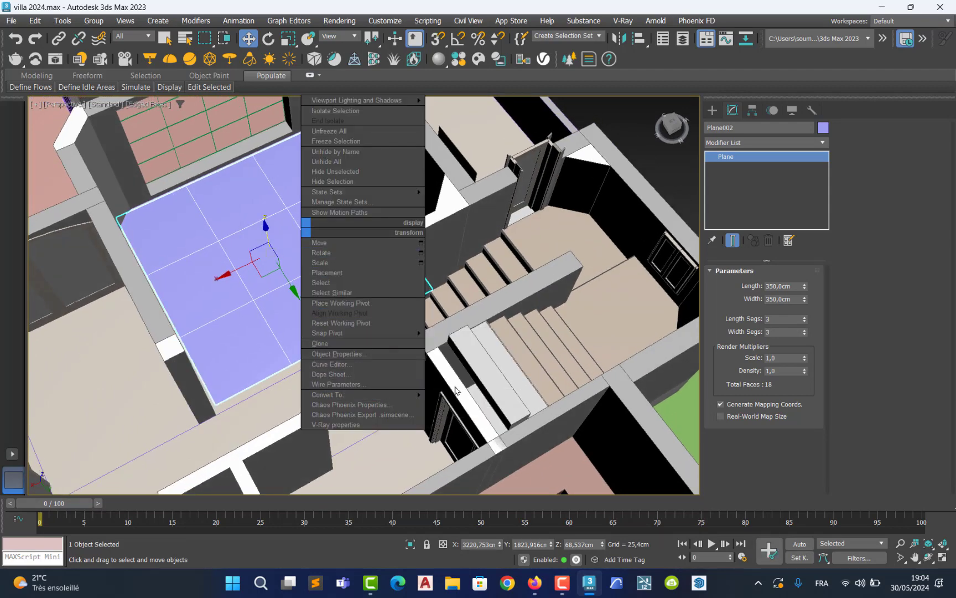
pyautogui.moveTo(418, 394)
pyautogui.click(447, 404)
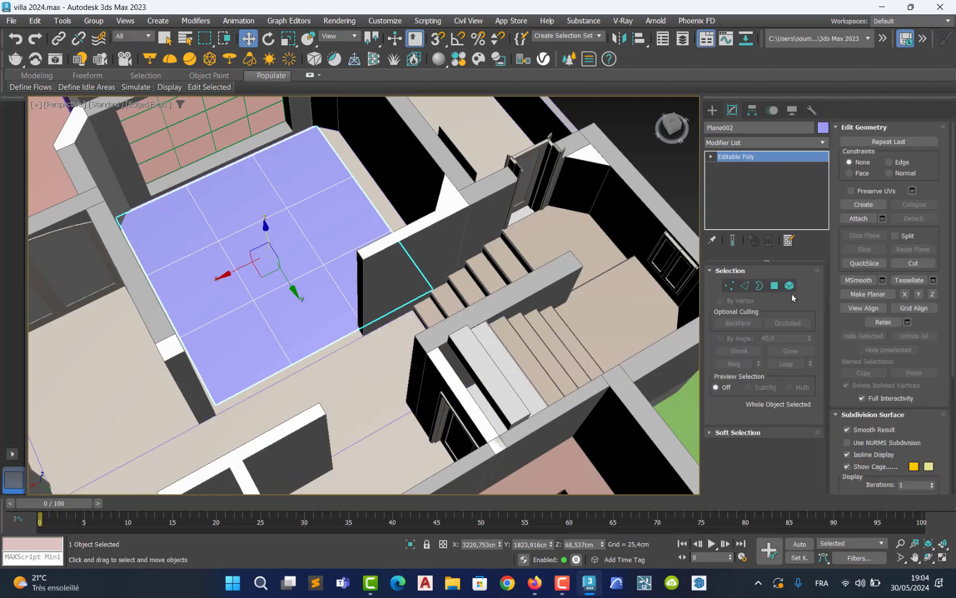
pyautogui.click(774, 286)
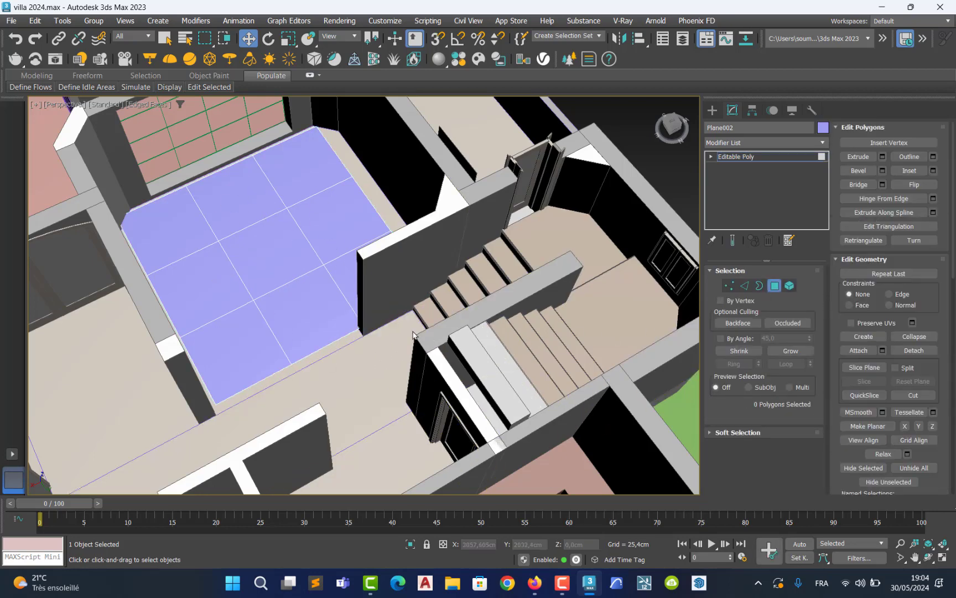
# Delete the plane's front middle, centre, adjoining side and front corner polygons one by one
pyautogui.click(317, 327)
pyautogui.press('Delete')
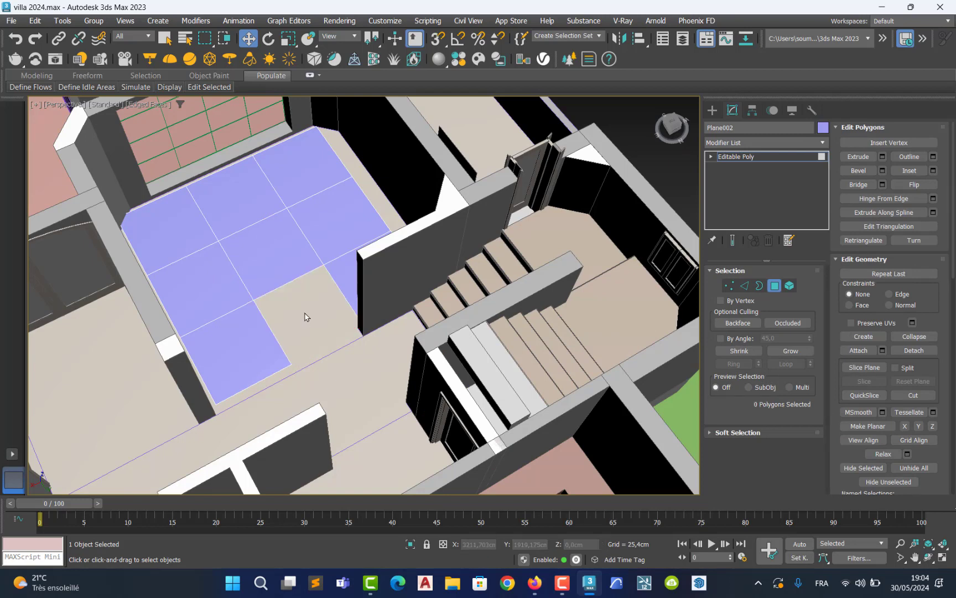
pyautogui.click(280, 262)
pyautogui.press('Delete')
pyautogui.click(201, 286)
pyautogui.press('Delete')
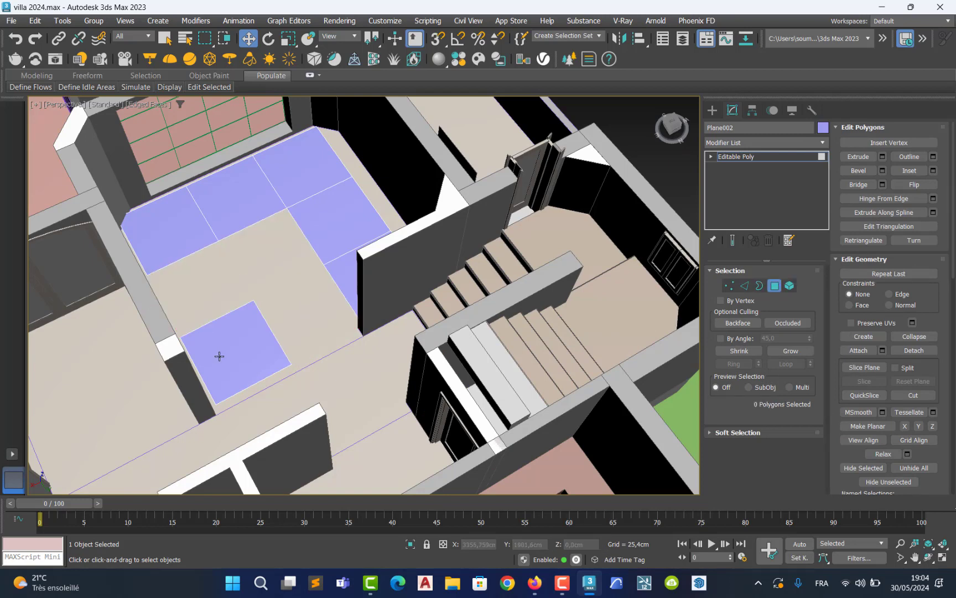
pyautogui.click(219, 356)
pyautogui.press('Delete')
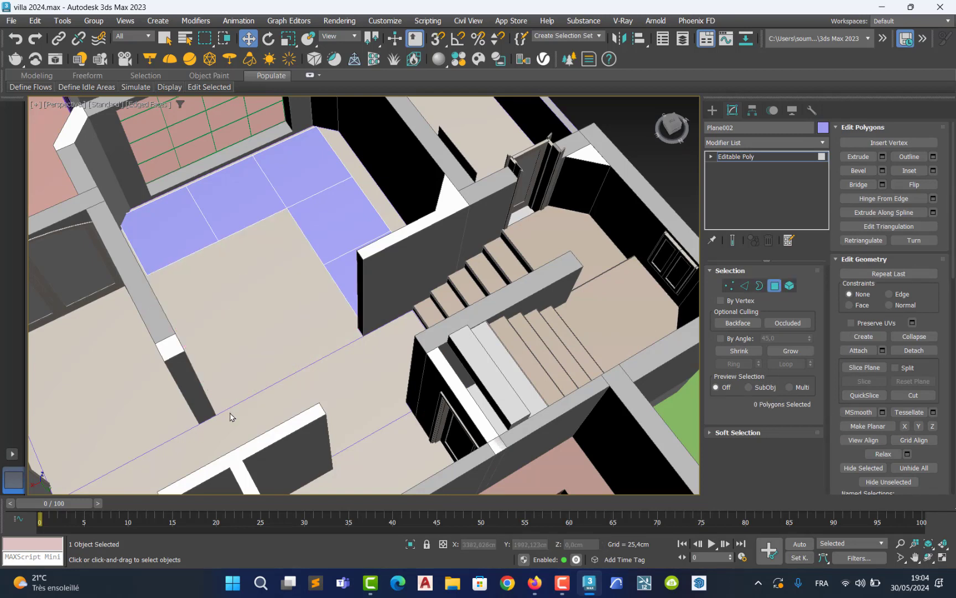
# Undo the polygon deletions until the plane has all nine polygons again
pyautogui.hotkey('ctrl', 'z')
pyautogui.hotkey('ctrl', 'z')
pyautogui.hotkey('ctrl', 'z')
pyautogui.hotkey('ctrl', 'z')
pyautogui.hotkey('ctrl', 'z')
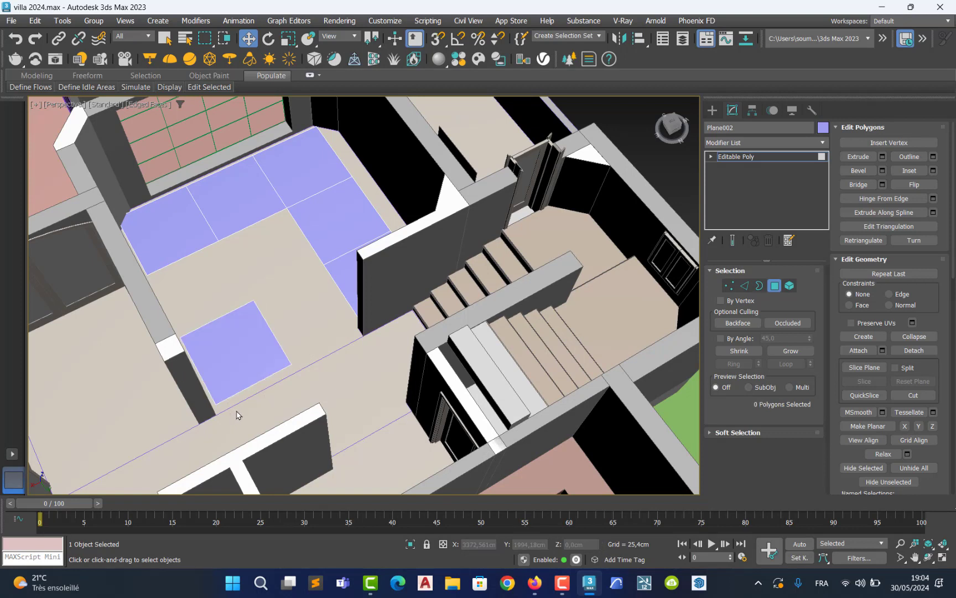
pyautogui.press('Delete')
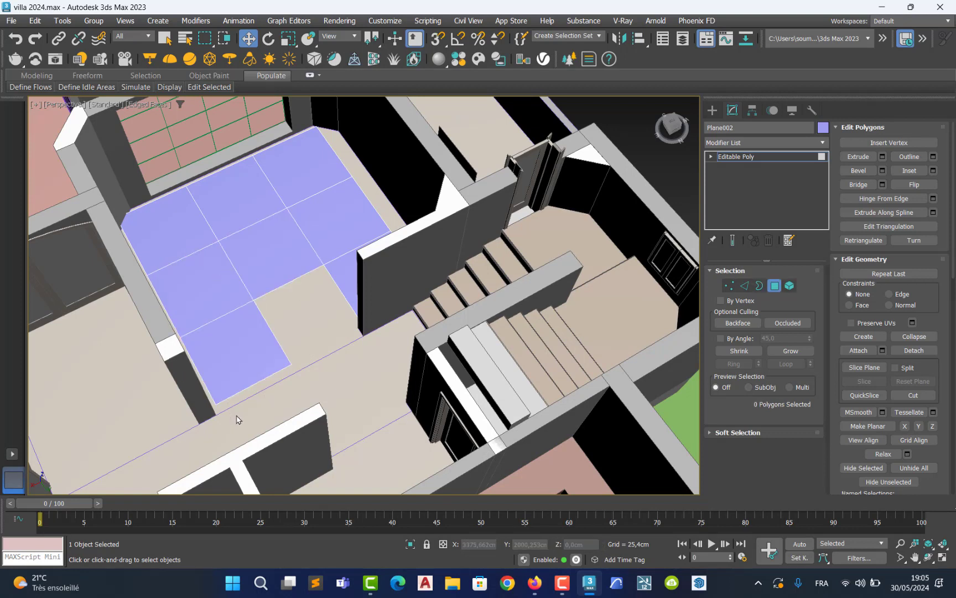
pyautogui.hotkey('ctrl', 'z')
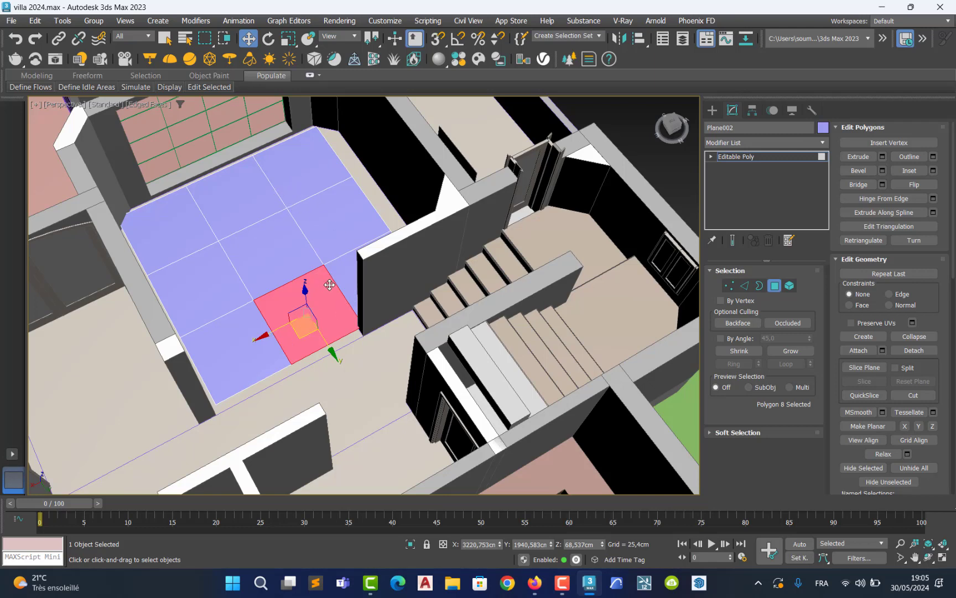
# Delete the plane's front middle polygon, the centre polygon and the side polygon next to it
pyautogui.press('Delete')
pyautogui.click(289, 258)
pyautogui.press('Delete')
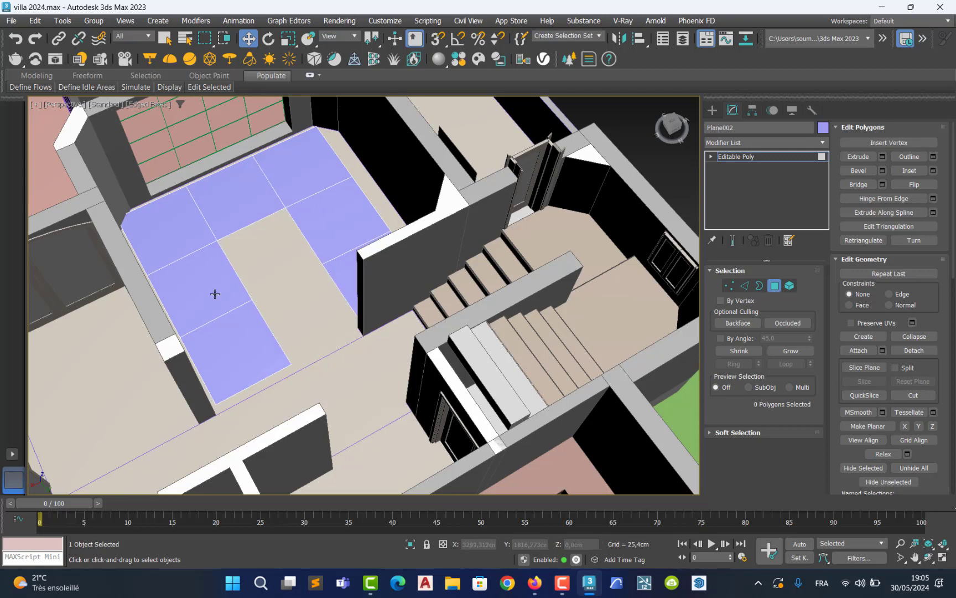
pyautogui.click(207, 288)
pyautogui.press('Delete')
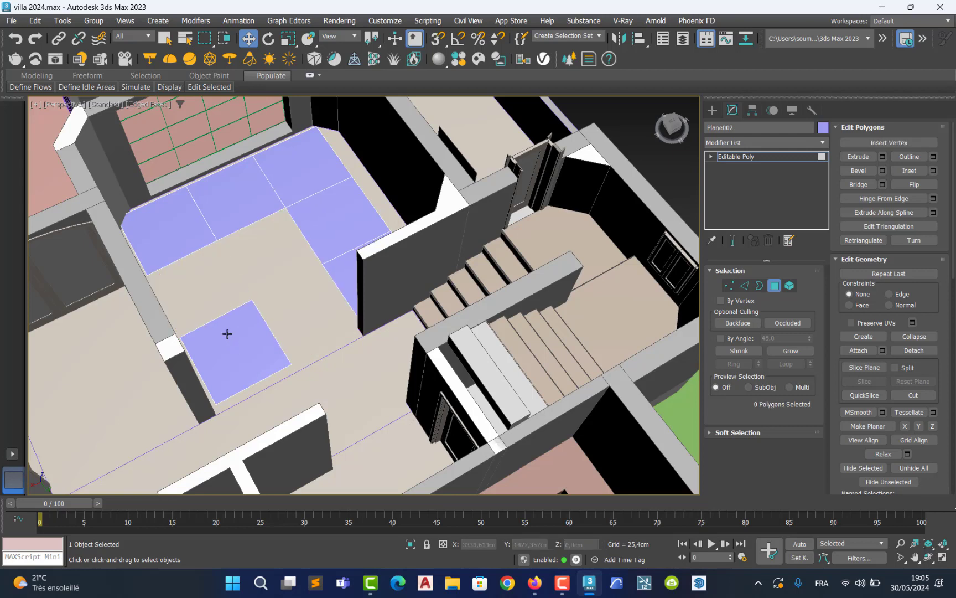
# Undo the last two deletions, then delete the centre, adjoining side and front corner polygons to leave an L shape of five polygons
pyautogui.hotkey('ctrl', 'z')
pyautogui.hotkey('ctrl', 'z')
pyautogui.hotkey('ctrl', 'z')
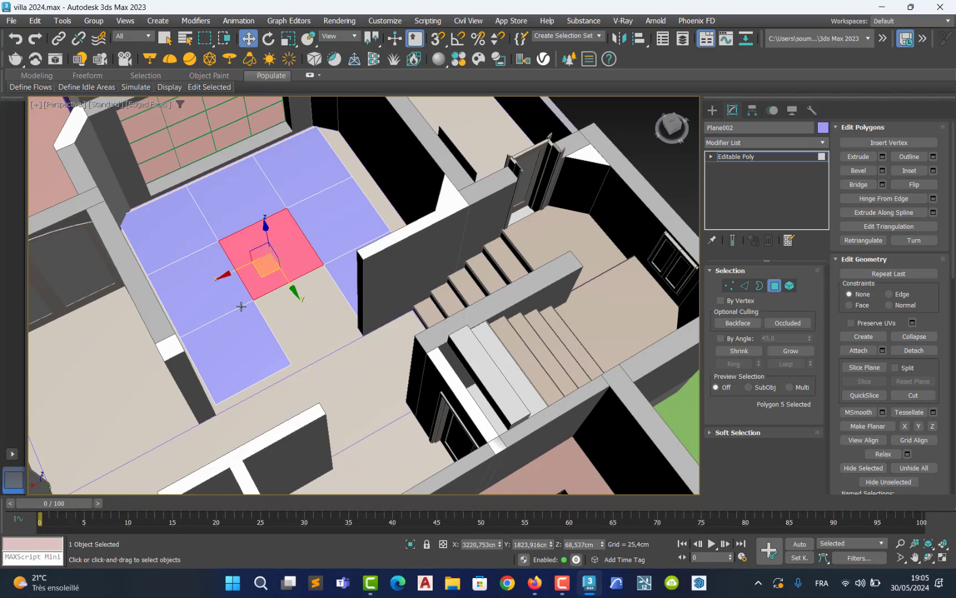
pyautogui.press('Delete')
pyautogui.click(209, 301)
pyautogui.press('Delete')
pyautogui.click(227, 348)
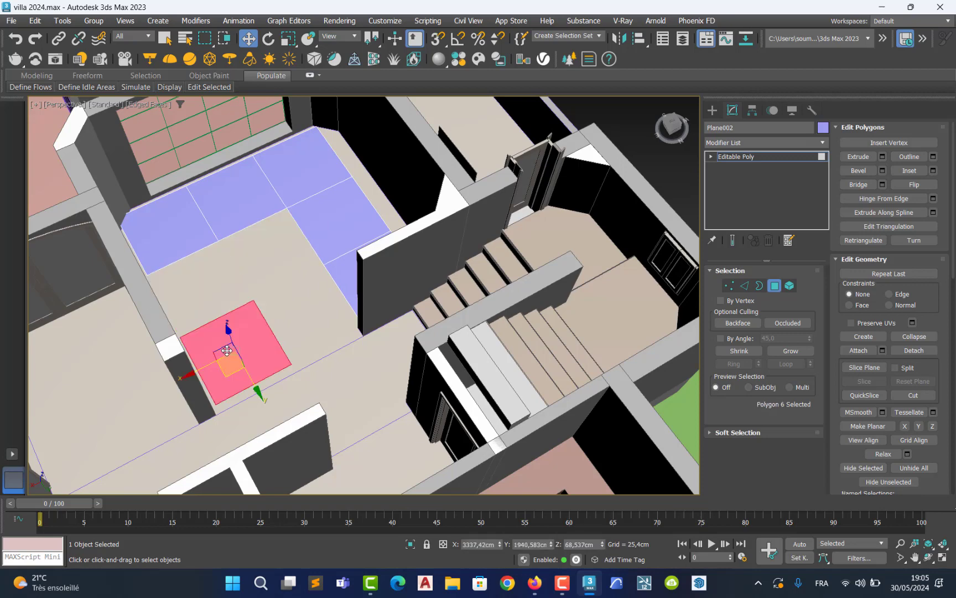
pyautogui.press('Delete')
# Isolate the L-shaped plane and frame it closely in the Perspective view
pyautogui.keyDown('alt'); pyautogui.moveTo(258, 319); pyautogui.dragTo(226, 320, button='middle'); pyautogui.keyUp('alt')
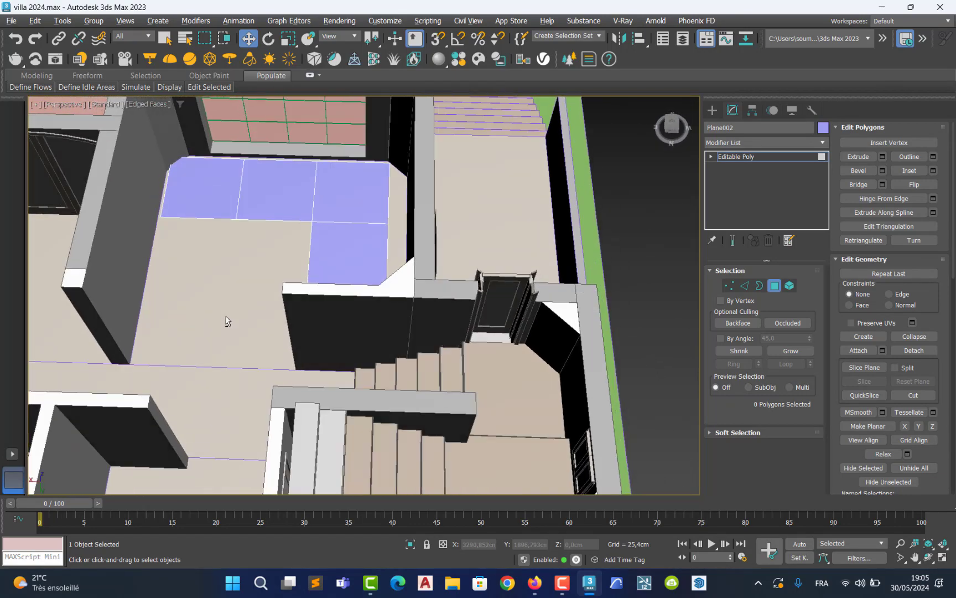
pyautogui.click(409, 544)
pyautogui.keyDown('alt'); pyautogui.moveTo(356, 389); pyautogui.dragTo(363, 268, button='middle'); pyautogui.keyUp('alt')
pyautogui.scroll(5, 363, 272)
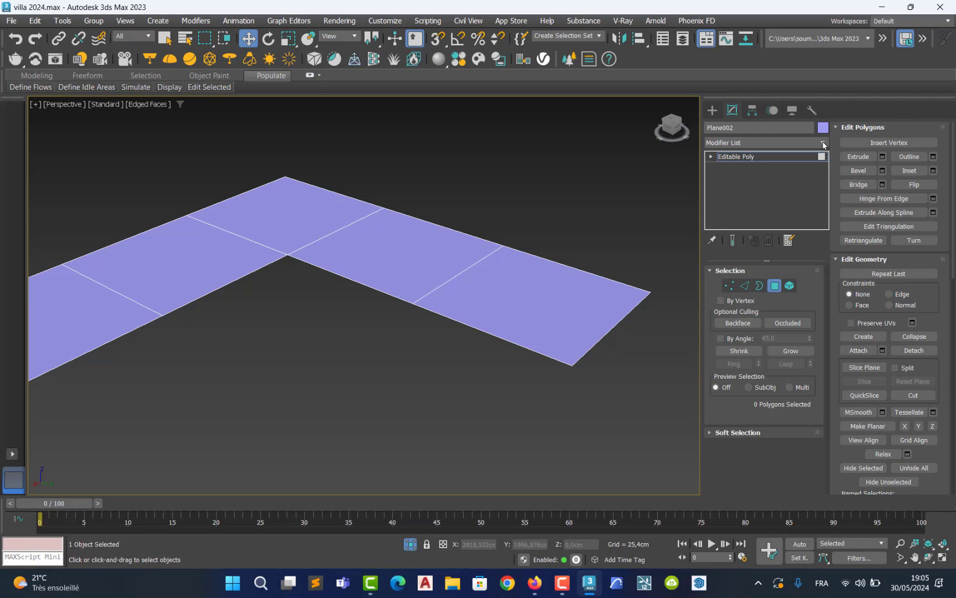
# Leave Polygon level and add a Shell modifier to the L-shaped plane with an outer amount of 10 cm
pyautogui.click(775, 286)
pyautogui.click(822, 143)
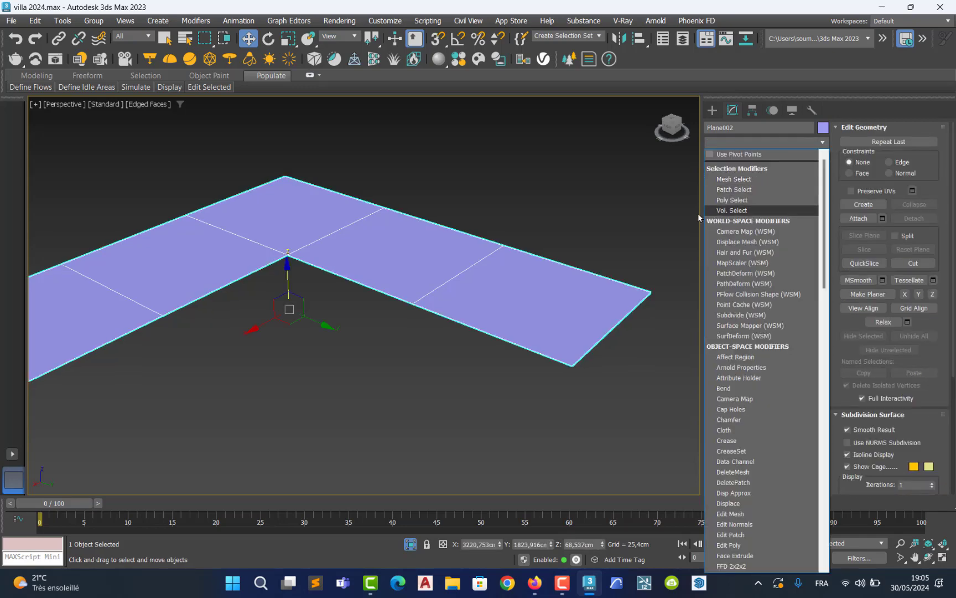
pyautogui.write('sh')
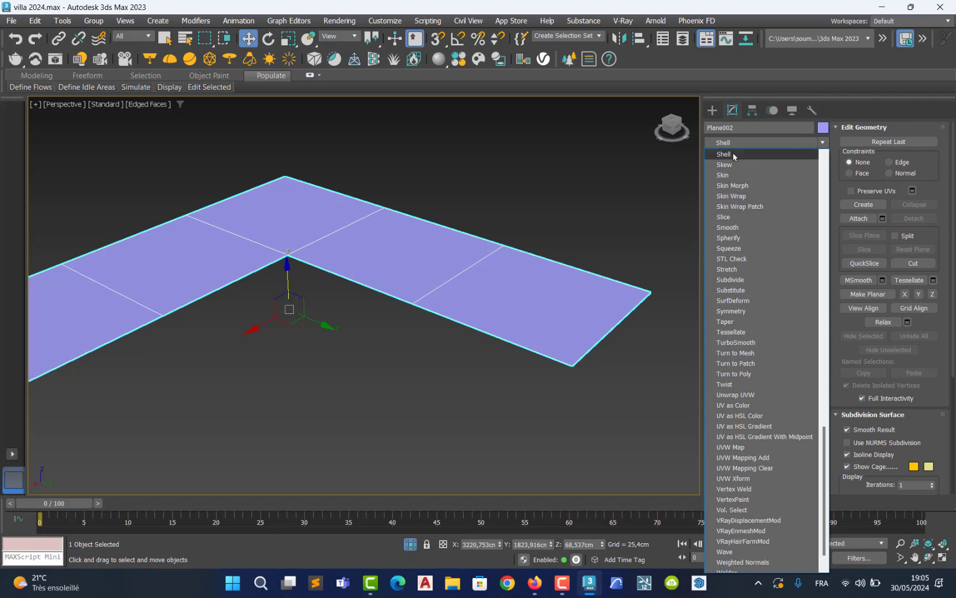
pyautogui.click(734, 156)
pyautogui.moveTo(806, 301); pyautogui.dragTo(757, 269)
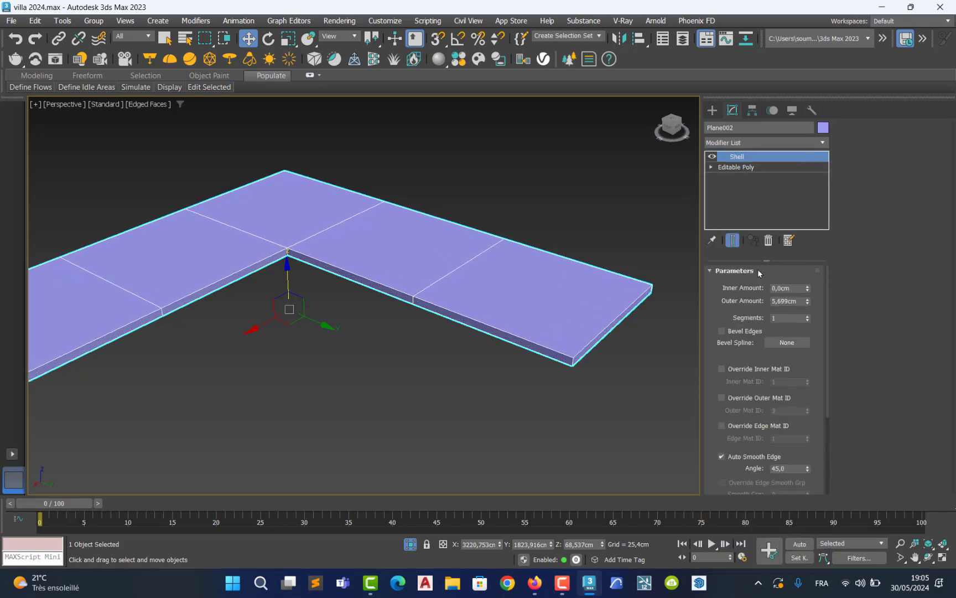
pyautogui.click(801, 302)
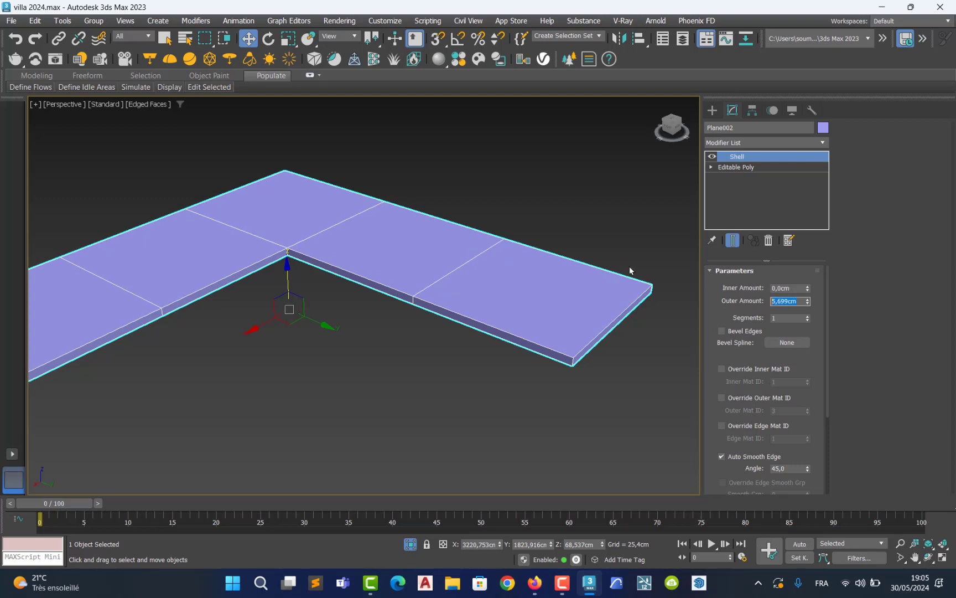
pyautogui.write('10')
pyautogui.press('Return')
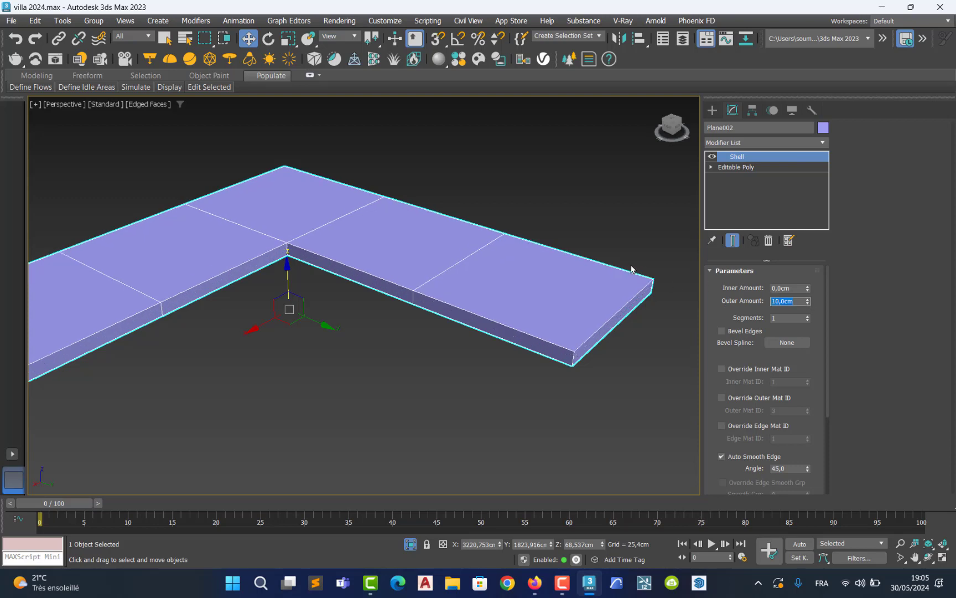
# Convert the shelled L-shaped slab to an Editable Poly
pyautogui.moveTo(210, 276); pyautogui.dragTo(258, 307, button='middle')
pyautogui.scroll(-3, 288, 273)
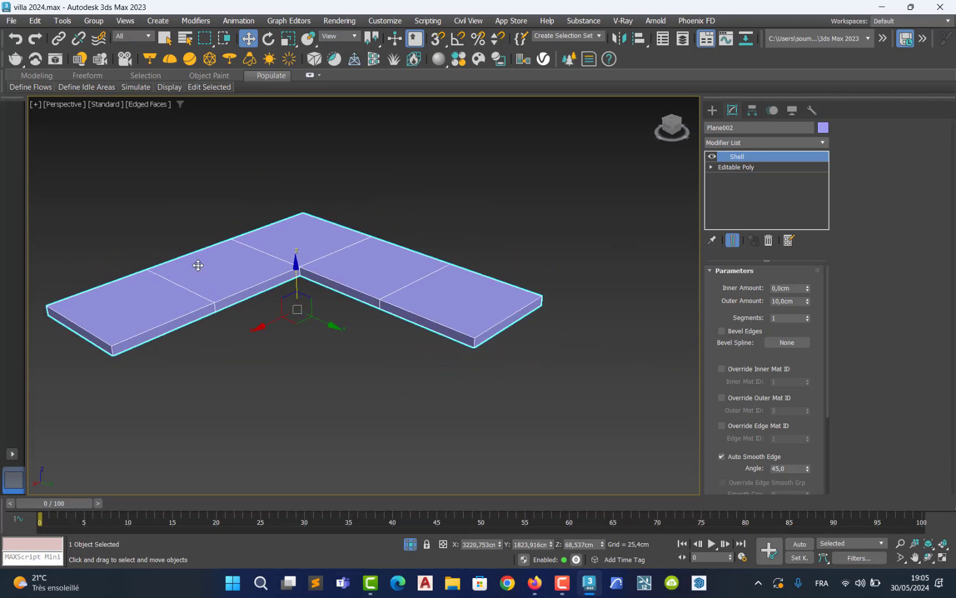
pyautogui.rightClick(315, 262)
pyautogui.moveTo(267, 429)
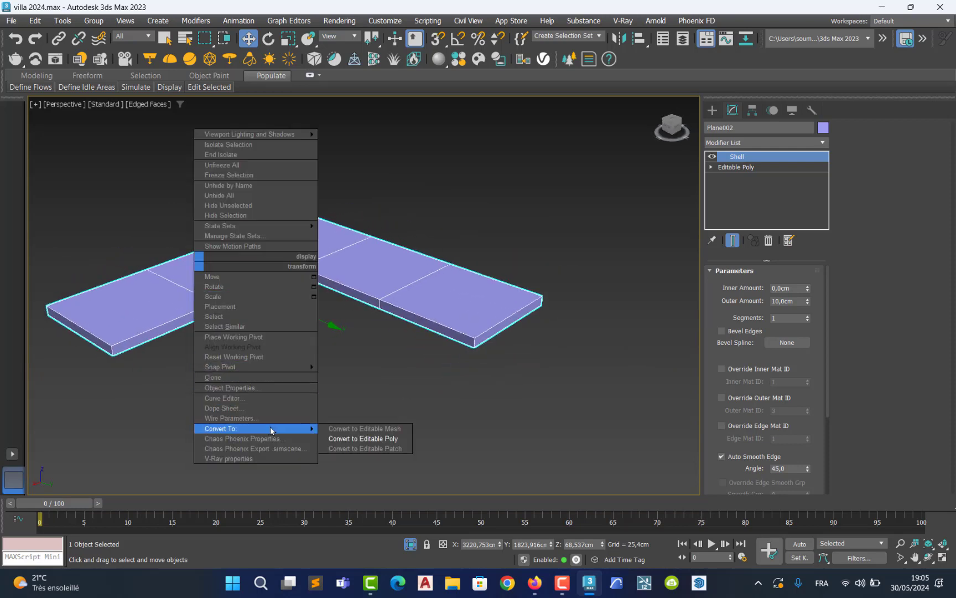
pyautogui.click(346, 438)
pyautogui.keyDown('alt'); pyautogui.moveTo(344, 433); pyautogui.dragTo(359, 365, button='middle'); pyautogui.keyUp('alt')
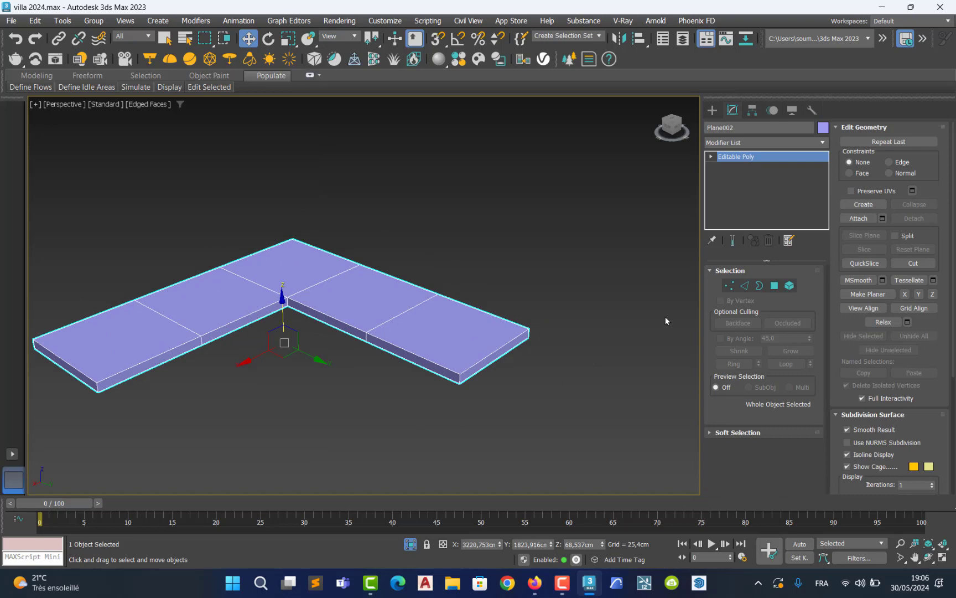
# Select all five top polygons of the L-shaped slab at Polygon level
pyautogui.click(774, 285)
pyautogui.click(464, 339)
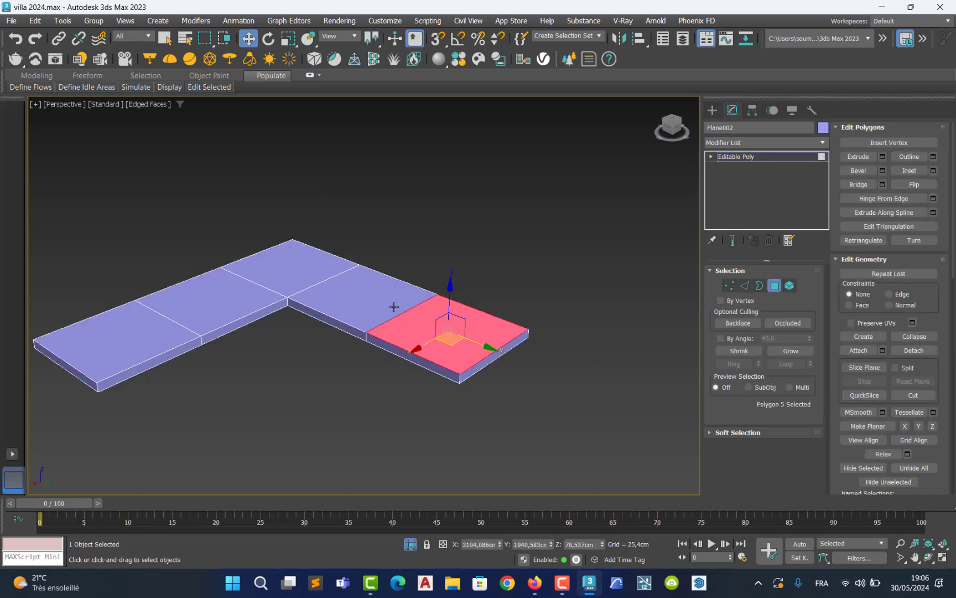
pyautogui.keyDown('ctrl'); pyautogui.click(348, 289); pyautogui.keyUp('ctrl')
pyautogui.keyDown('ctrl'); pyautogui.click(307, 264); pyautogui.keyUp('ctrl')
pyautogui.keyDown('ctrl'); pyautogui.click(252, 290); pyautogui.keyUp('ctrl')
pyautogui.keyDown('ctrl'); pyautogui.click(151, 320); pyautogui.keyUp('ctrl')
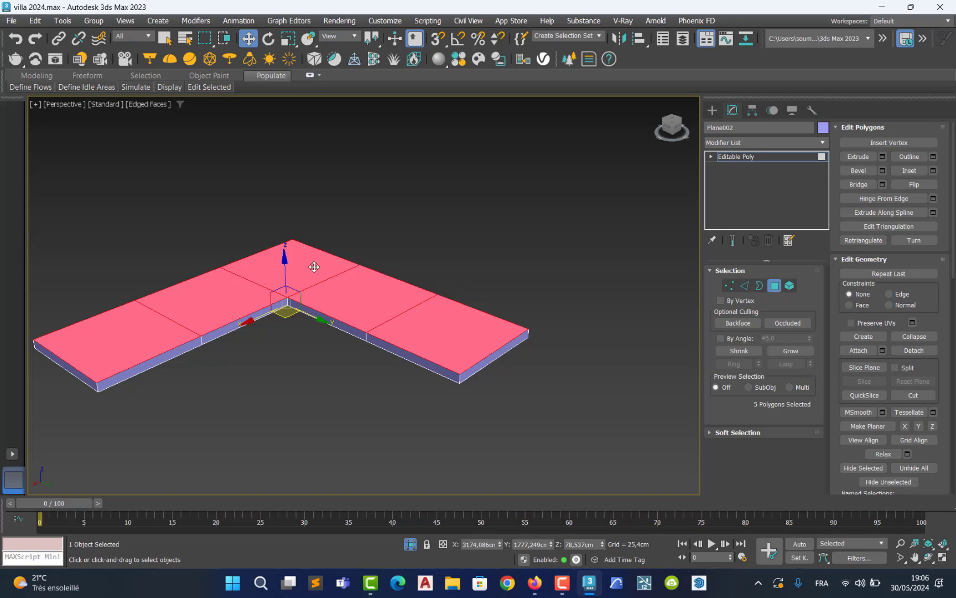
# Try raising the selected top polygons by about 54 cm, then undo the move
pyautogui.moveTo(285, 262); pyautogui.dragTo(284, 209)
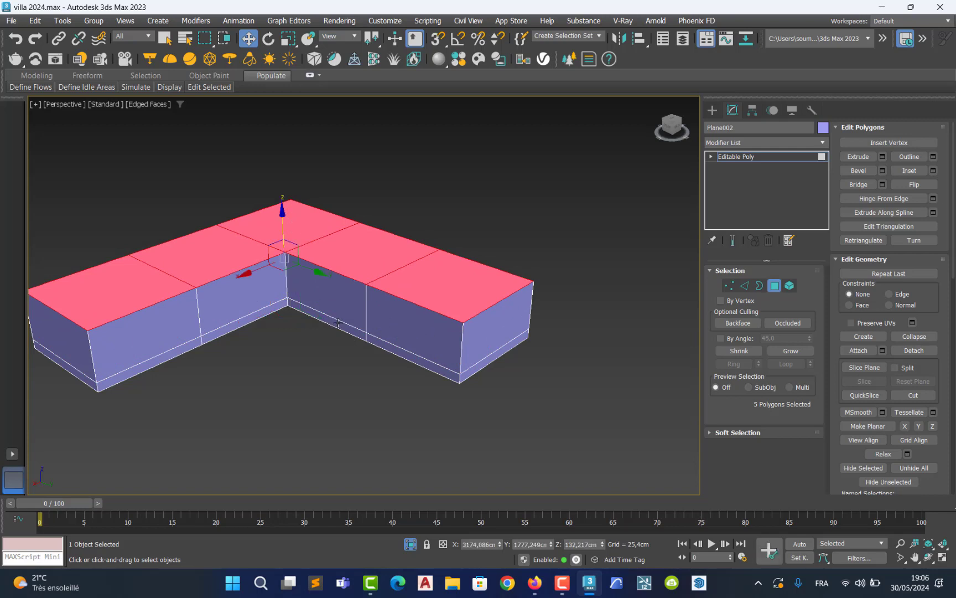
pyautogui.hotkey('ctrl', 'z')
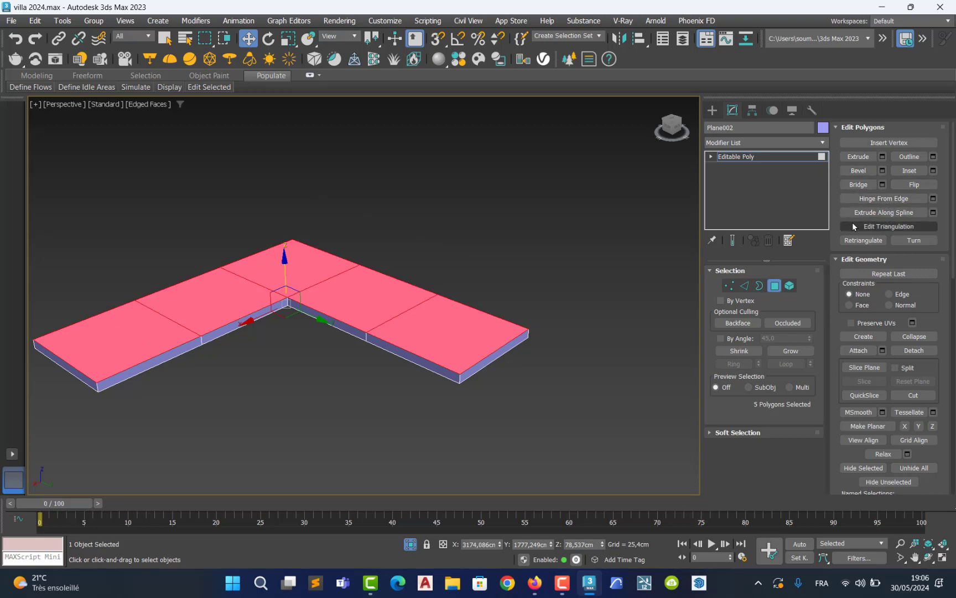
# Detach the selected top polygons as a clone named "sofa", leave Polygon level and deselect the slab
pyautogui.click(904, 352)
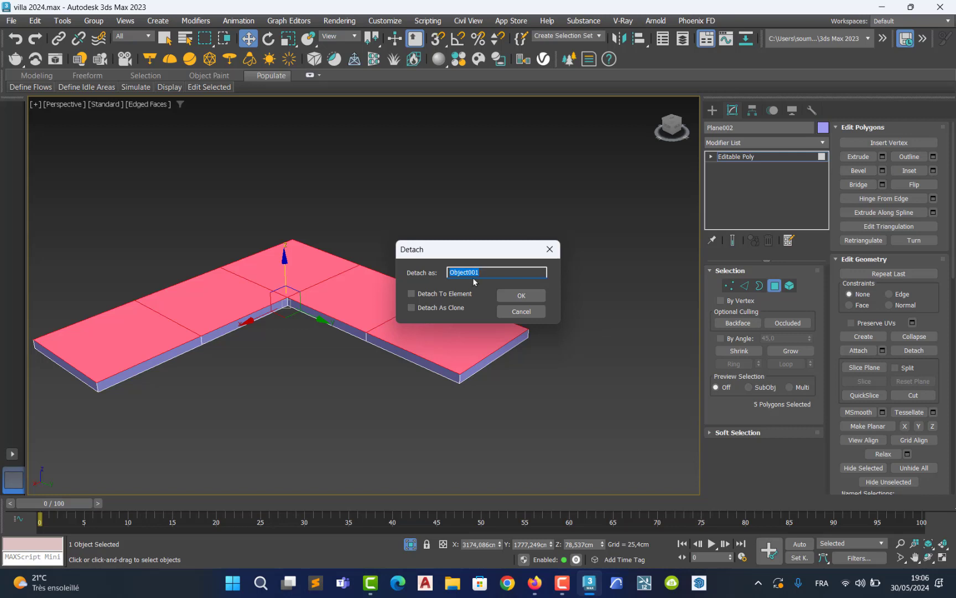
pyautogui.write('sofa')
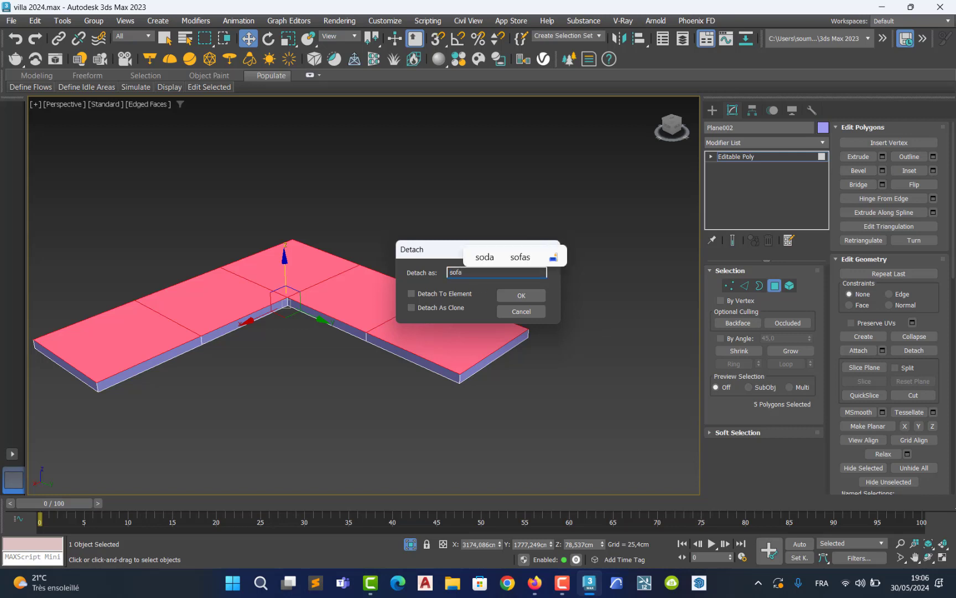
pyautogui.click(411, 308)
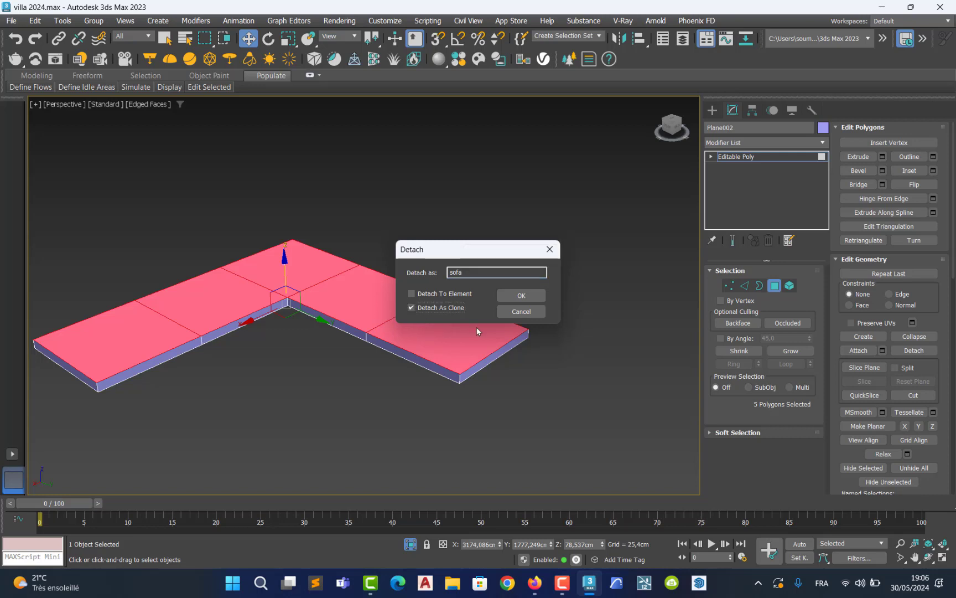
pyautogui.click(514, 296)
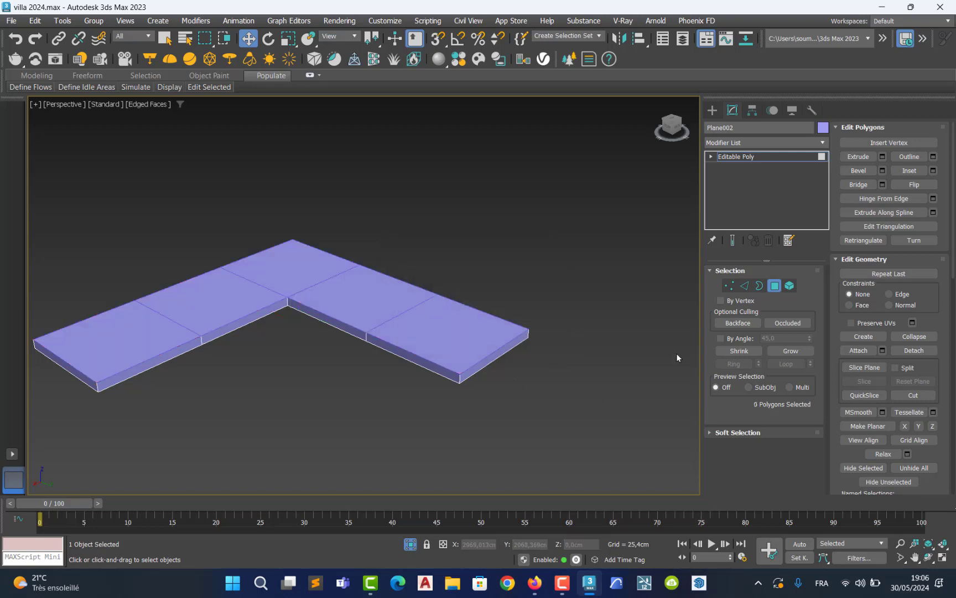
pyautogui.click(774, 285)
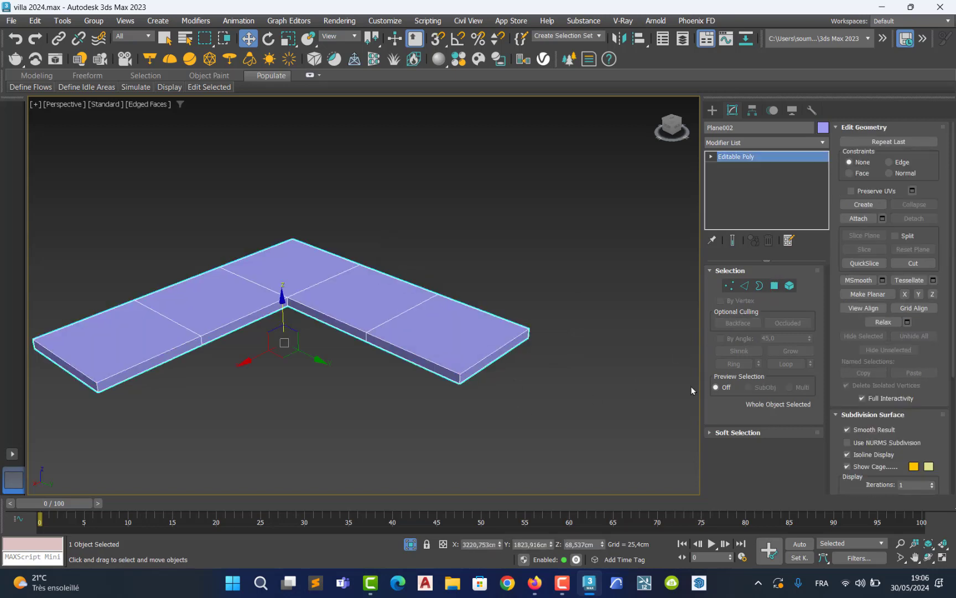
pyautogui.click(533, 404)
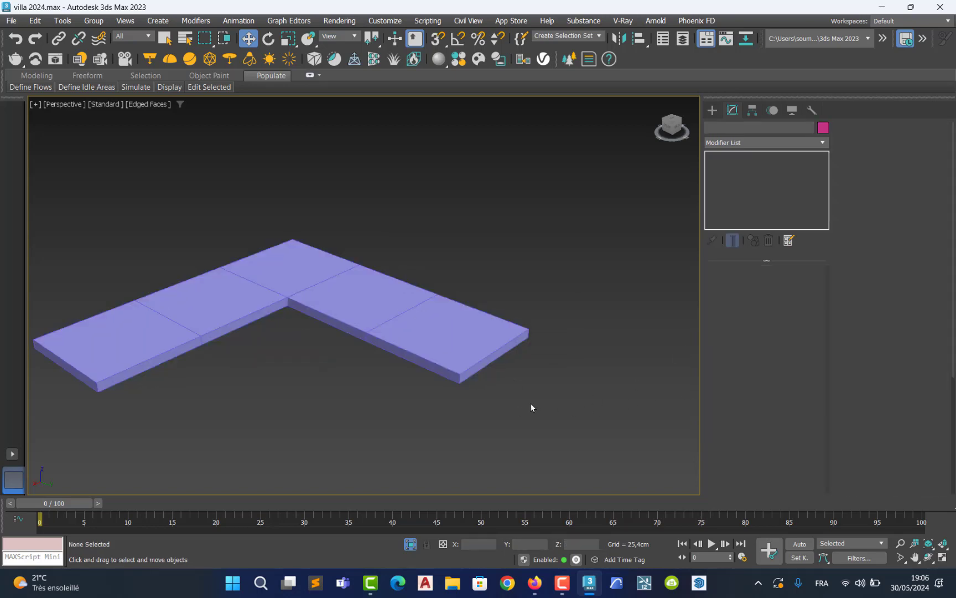
# Add a Shell modifier to the detached sofa surface with an outer amount of 60 cm
pyautogui.click(364, 302)
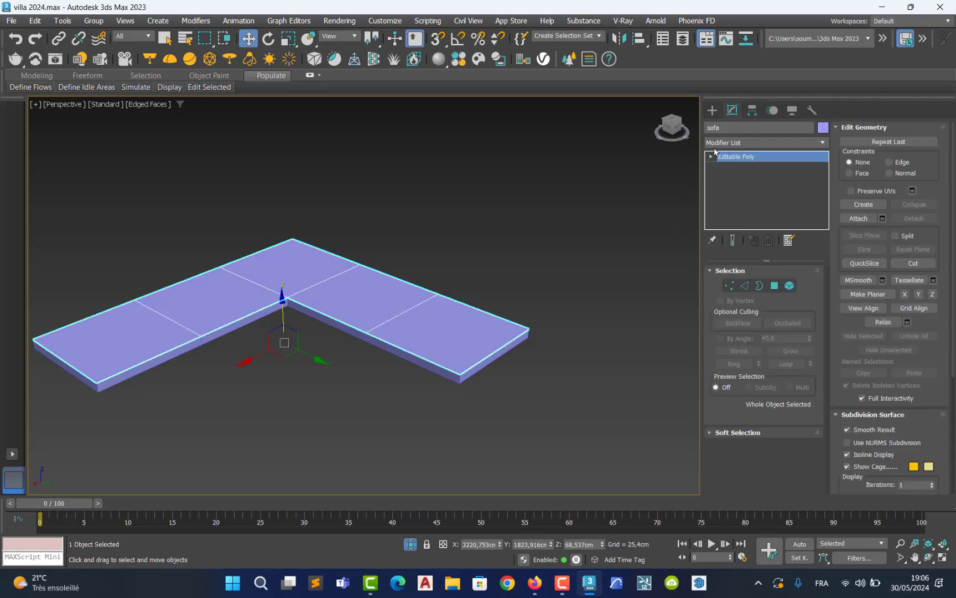
pyautogui.keyDown('shift'); pyautogui.moveTo(282, 277); pyautogui.dragTo(279, 212); pyautogui.keyUp('shift')
pyautogui.hotkey('ctrl', 'z')
pyautogui.click(824, 143)
pyautogui.scroll(-1, 721, 257)
pyautogui.write('sh')
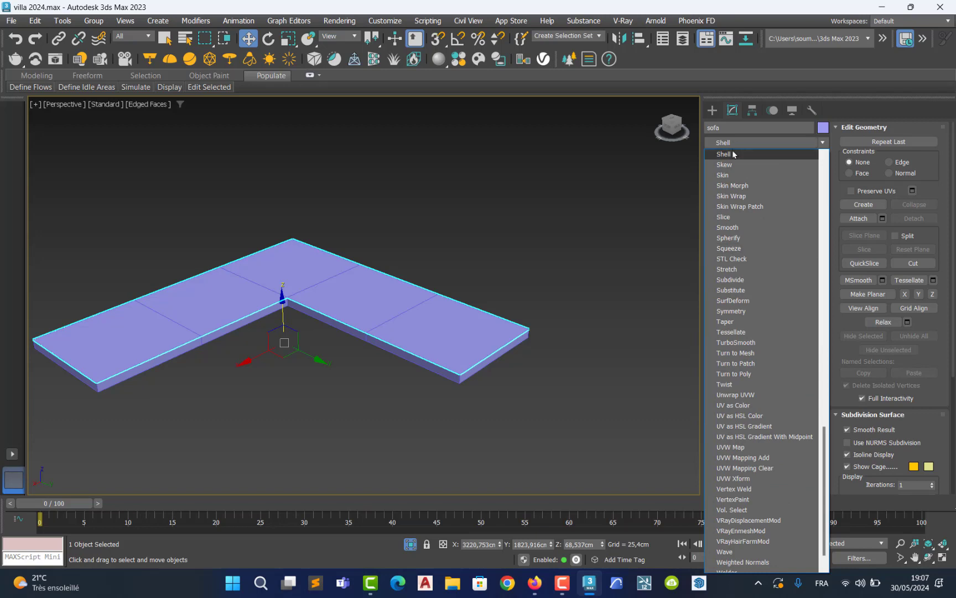
pyautogui.click(733, 154)
pyautogui.click(772, 300)
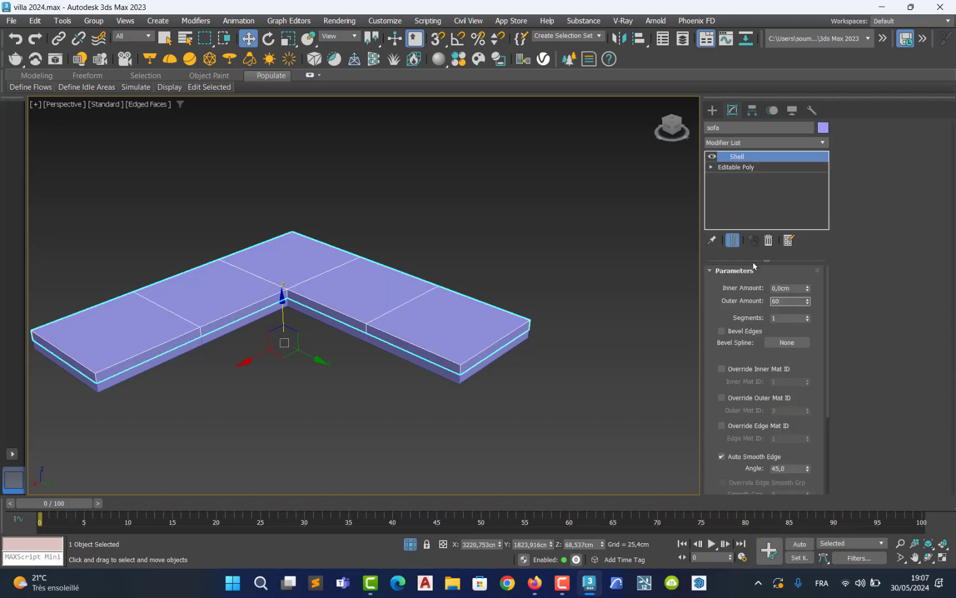
pyautogui.press('Return')
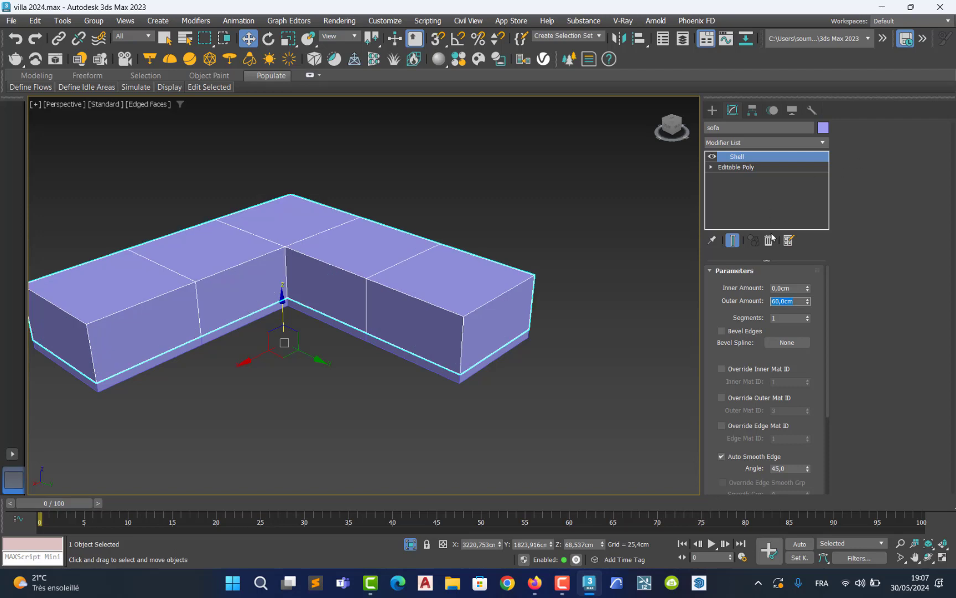
# Set the sofa's Shell outer amount to 40 cm and deselect it
pyautogui.write('40')
pyautogui.press('Return')
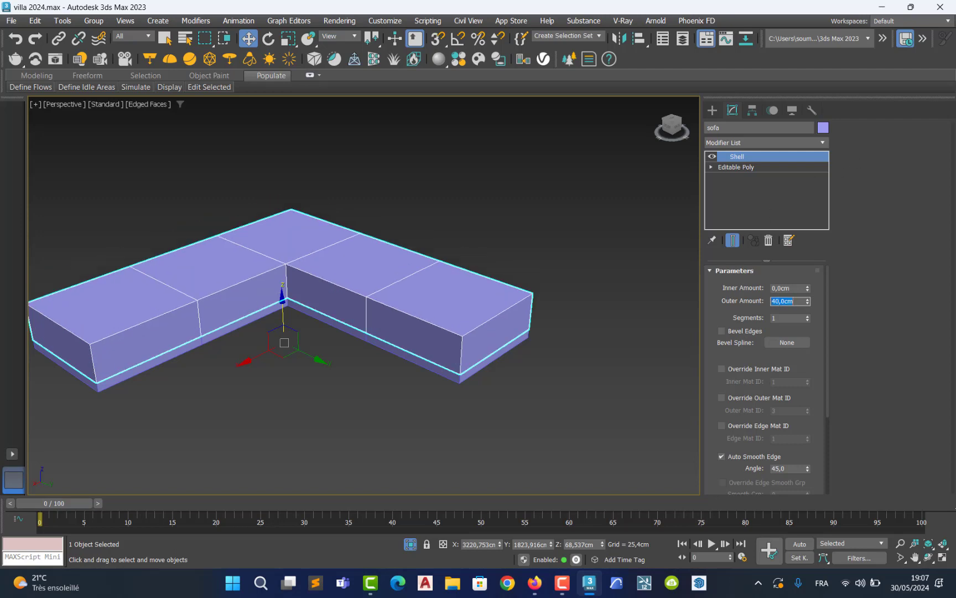
pyautogui.moveTo(401, 284); pyautogui.dragTo(418, 293, button='middle')
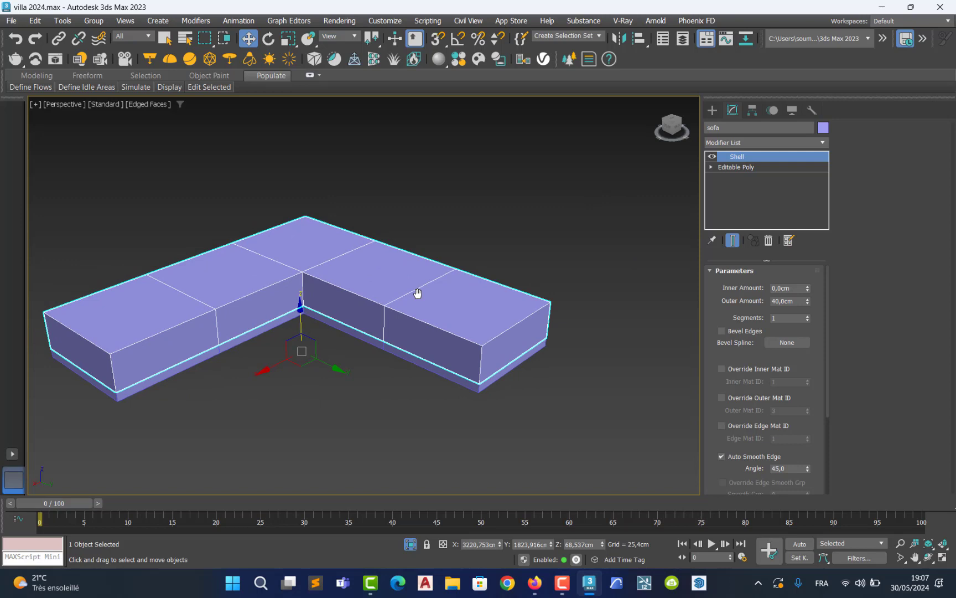
pyautogui.click(413, 403)
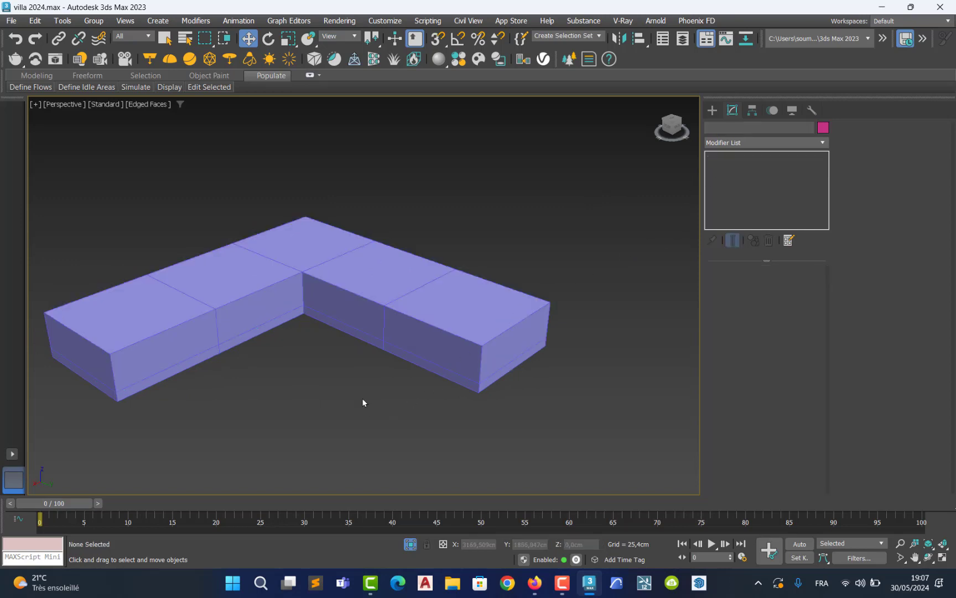
# Draw a test box about 78 cm long, 112 cm wide and 64 cm high in front of the L-shaped sofa
pyautogui.keyDown('alt'); pyautogui.moveTo(362, 399); pyautogui.dragTo(343, 286, button='middle'); pyautogui.keyUp('alt')
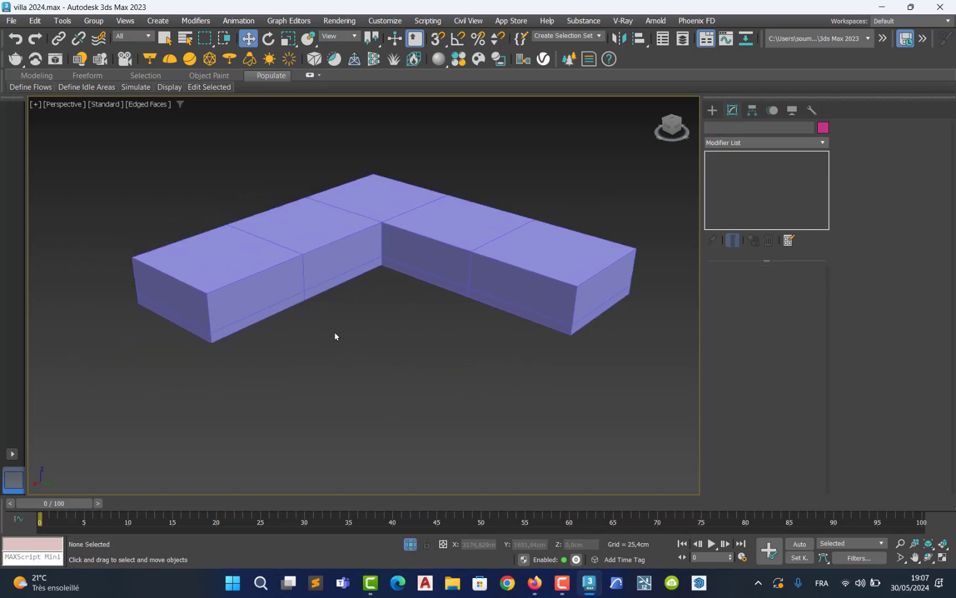
pyautogui.click(712, 110)
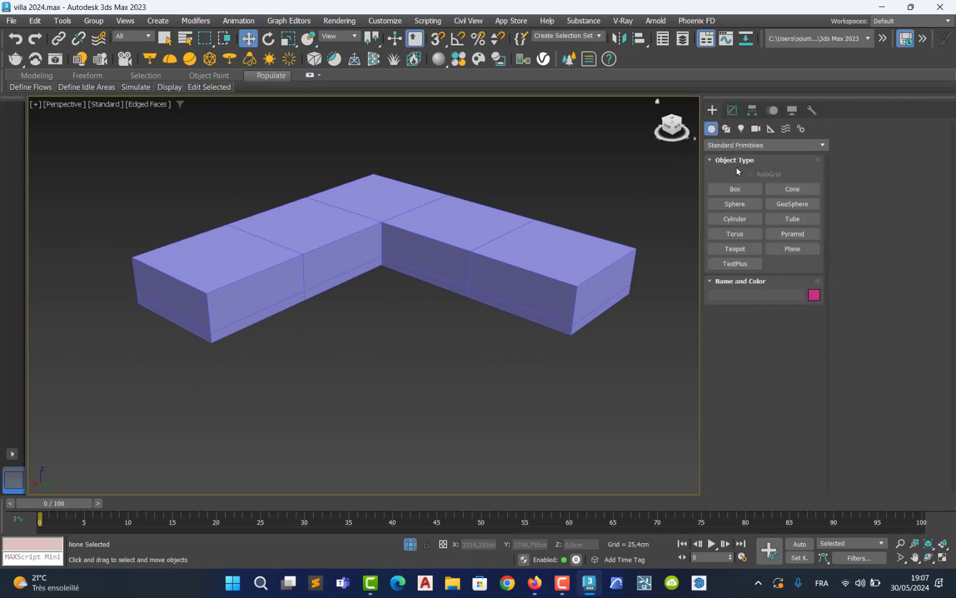
pyautogui.click(737, 189)
pyautogui.click(737, 190)
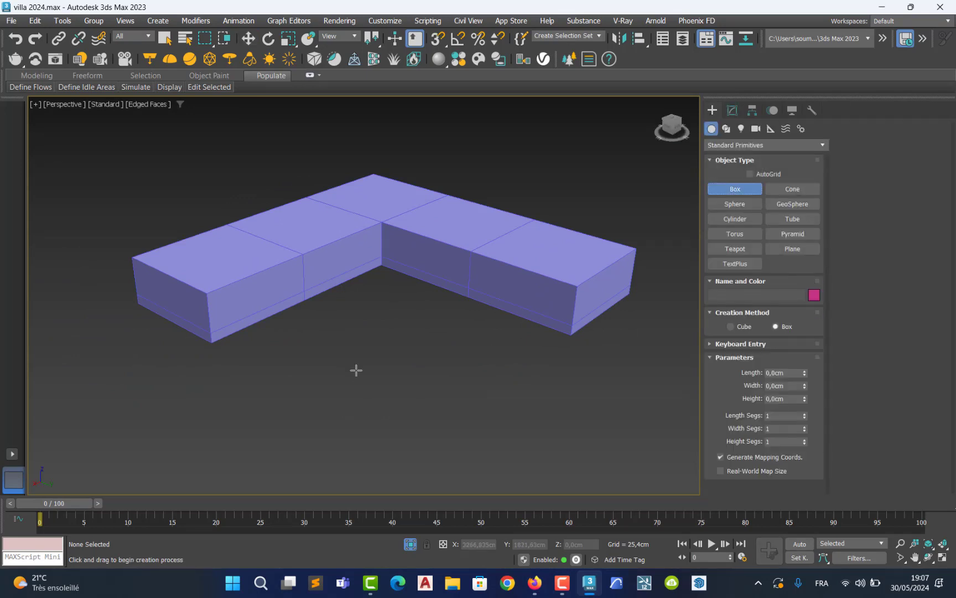
pyautogui.moveTo(354, 369); pyautogui.dragTo(327, 450)
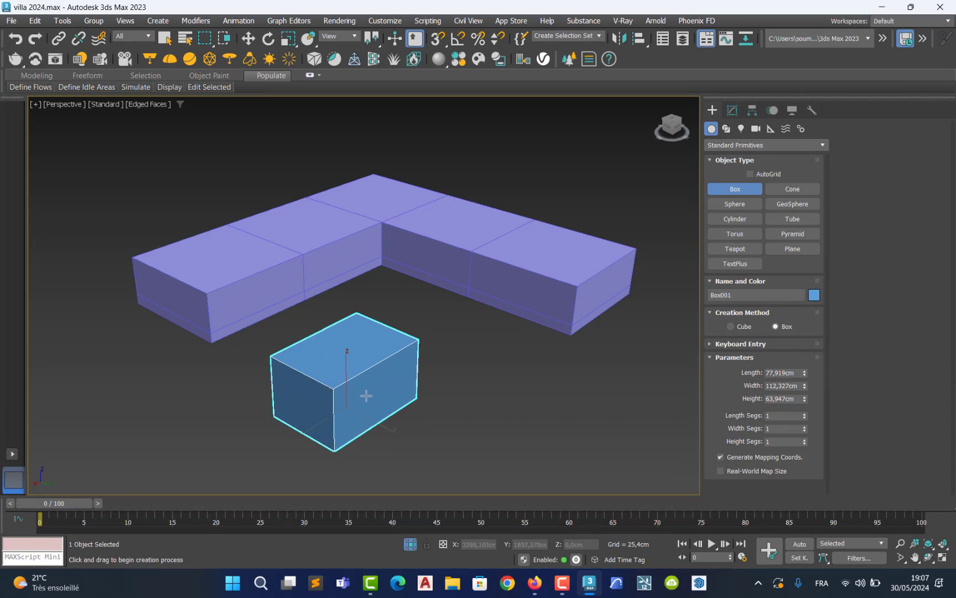
# Add a TurboSmooth modifier to the test box
pyautogui.click(732, 110)
pyautogui.click(823, 142)
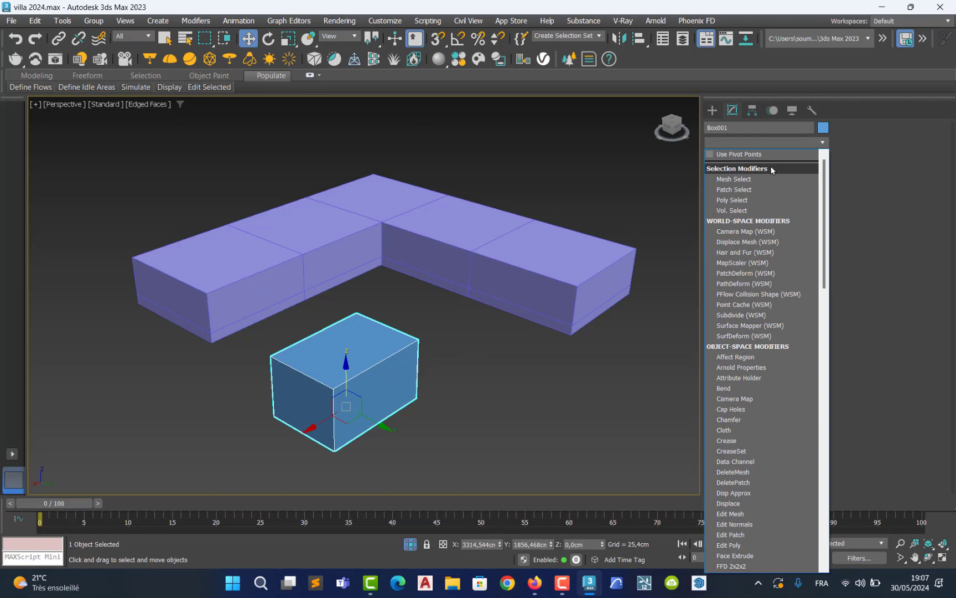
pyautogui.write('tu')
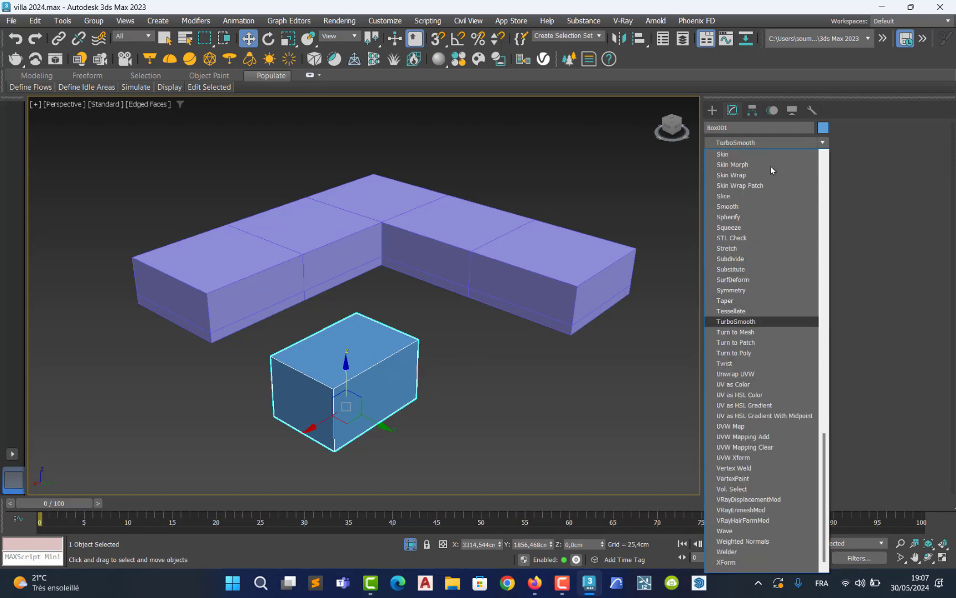
pyautogui.click(771, 324)
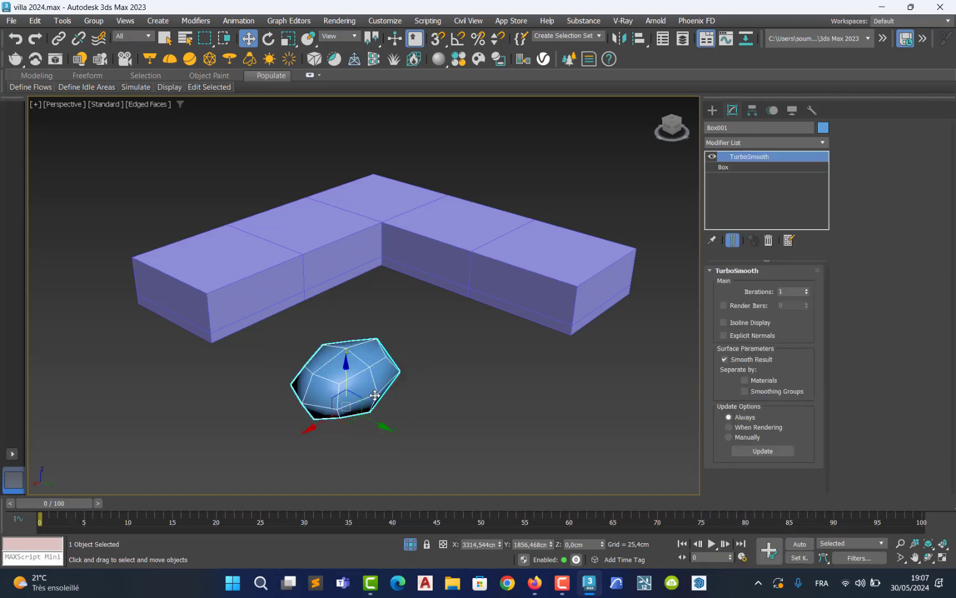
# Set the smoothed box's base segments to 2 in length, 5 in width and 6 in height
pyautogui.click(744, 167)
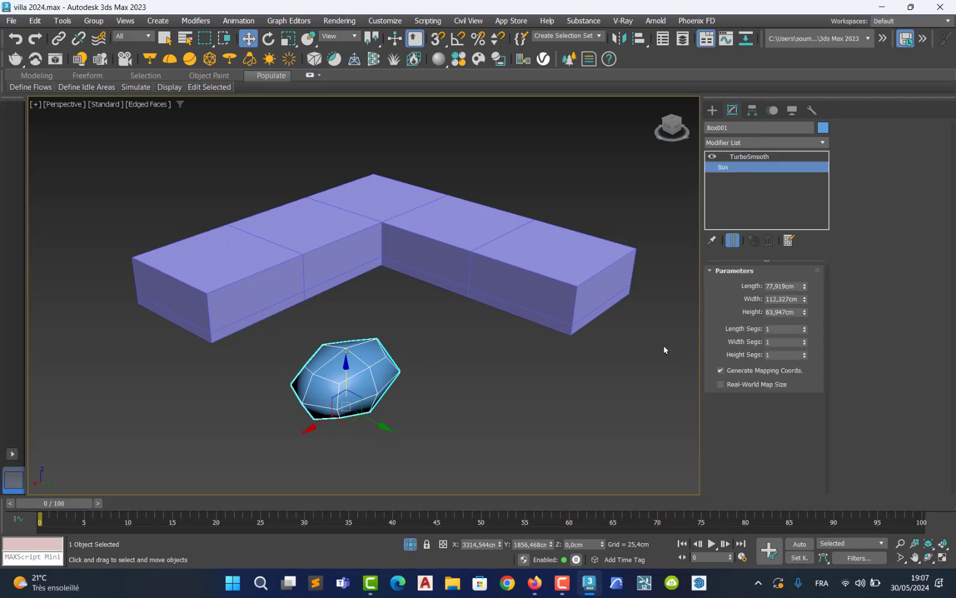
pyautogui.scroll(4, 354, 372)
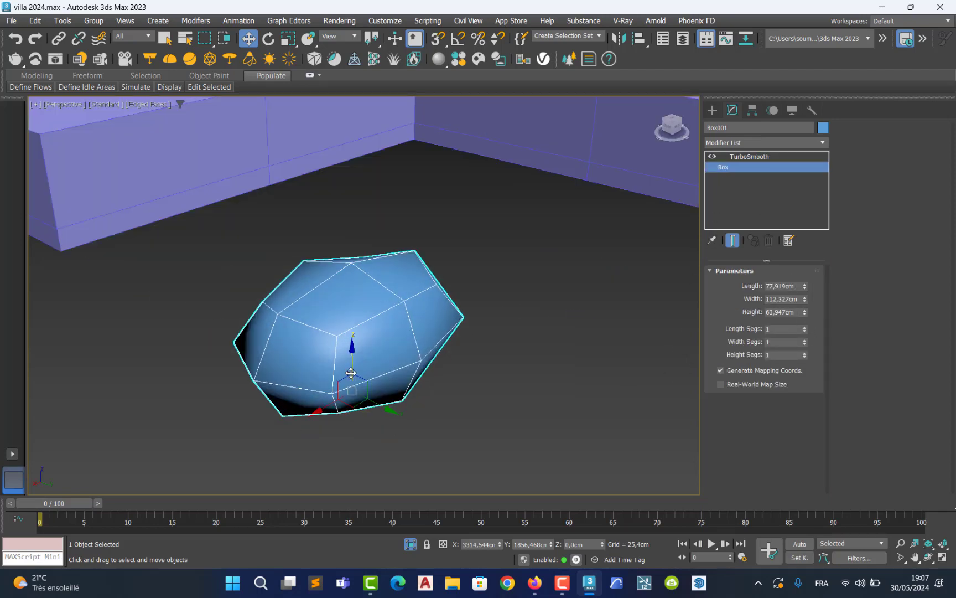
pyautogui.click(804, 329)
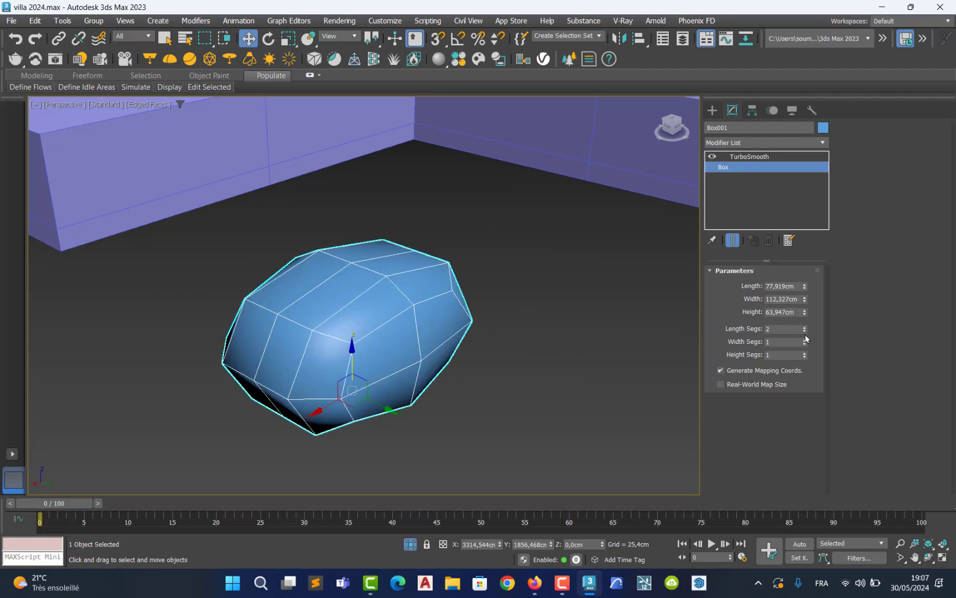
pyautogui.click(805, 339)
pyautogui.click(805, 339)
pyautogui.click(805, 339)
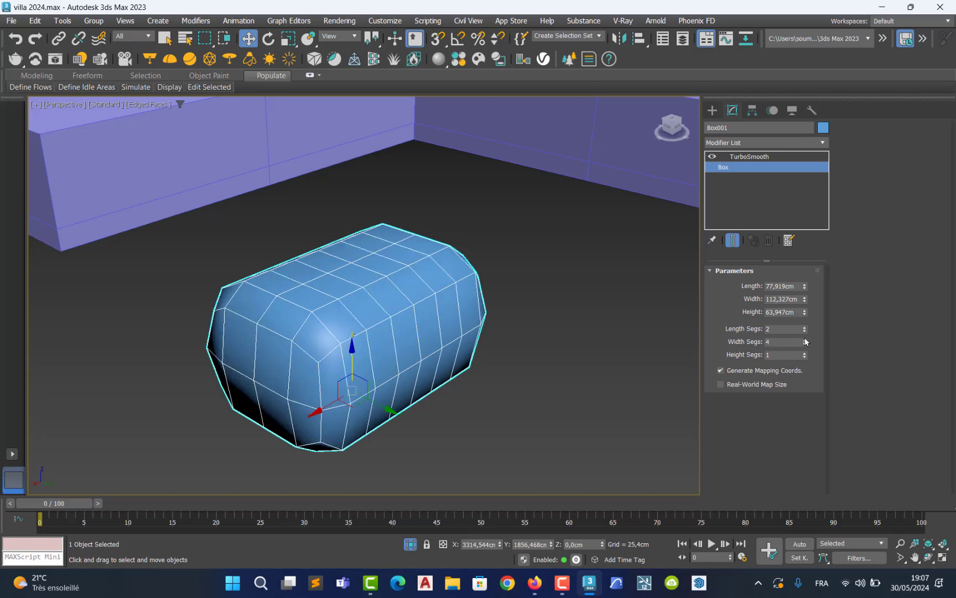
pyautogui.click(805, 339)
pyautogui.click(804, 352)
pyautogui.click(805, 352)
pyautogui.click(805, 353)
pyautogui.click(805, 352)
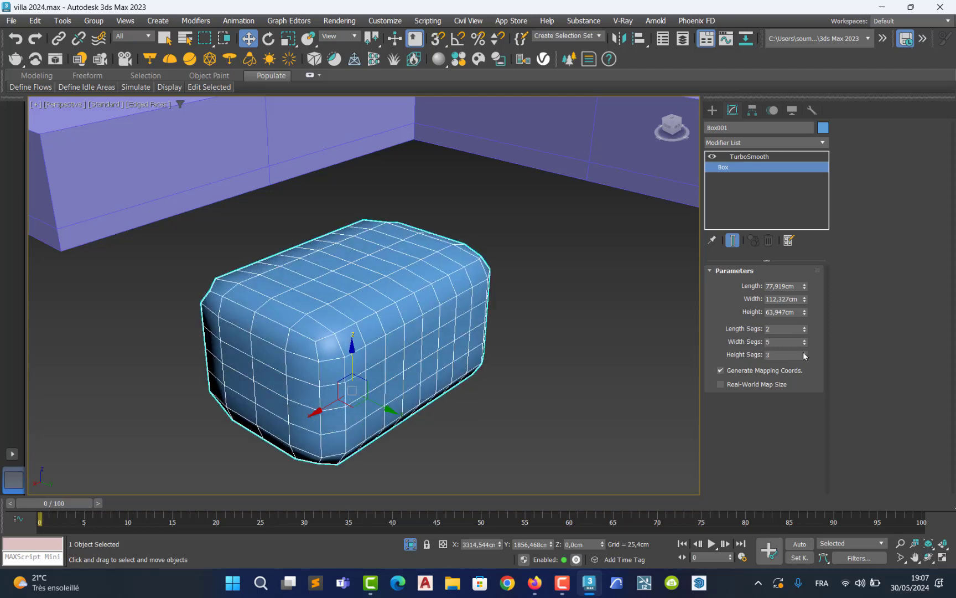
pyautogui.click(804, 352)
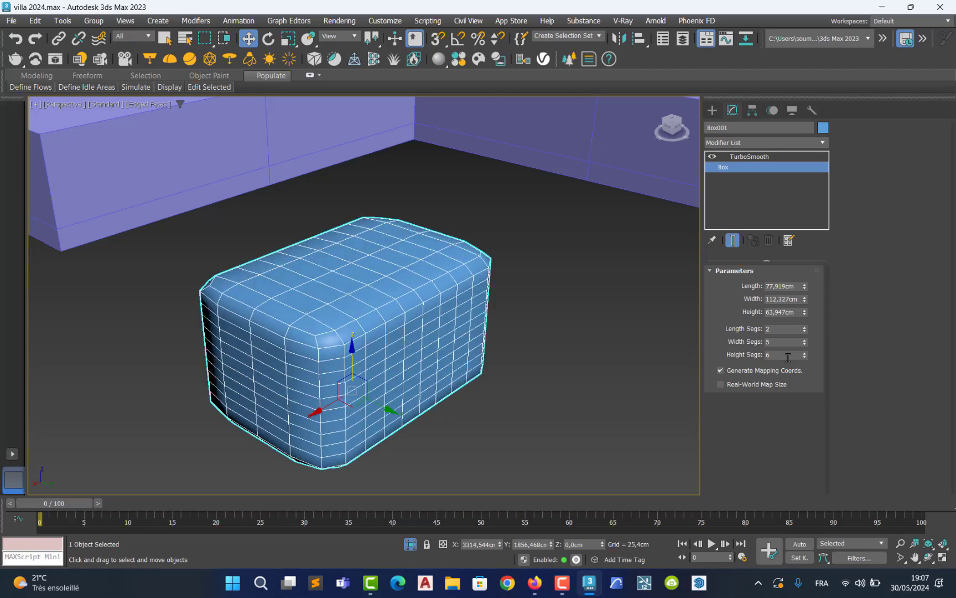
# Delete the smoothed test box
pyautogui.moveTo(409, 345); pyautogui.dragTo(399, 378, button='middle')
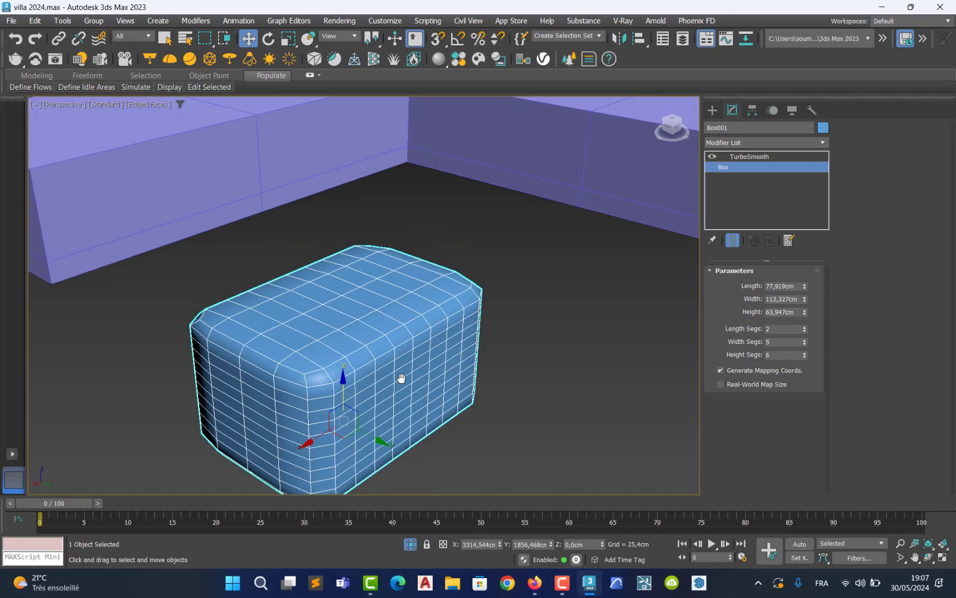
pyautogui.press('Delete')
pyautogui.scroll(-8, 398, 376)
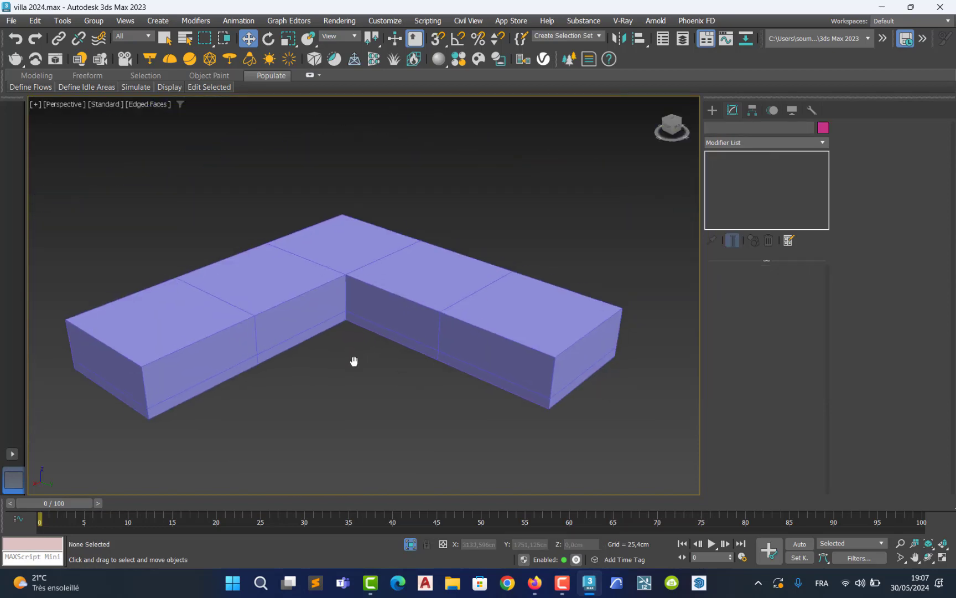
# Convert the shelled sofa seat to an Editable Poly
pyautogui.click(402, 307)
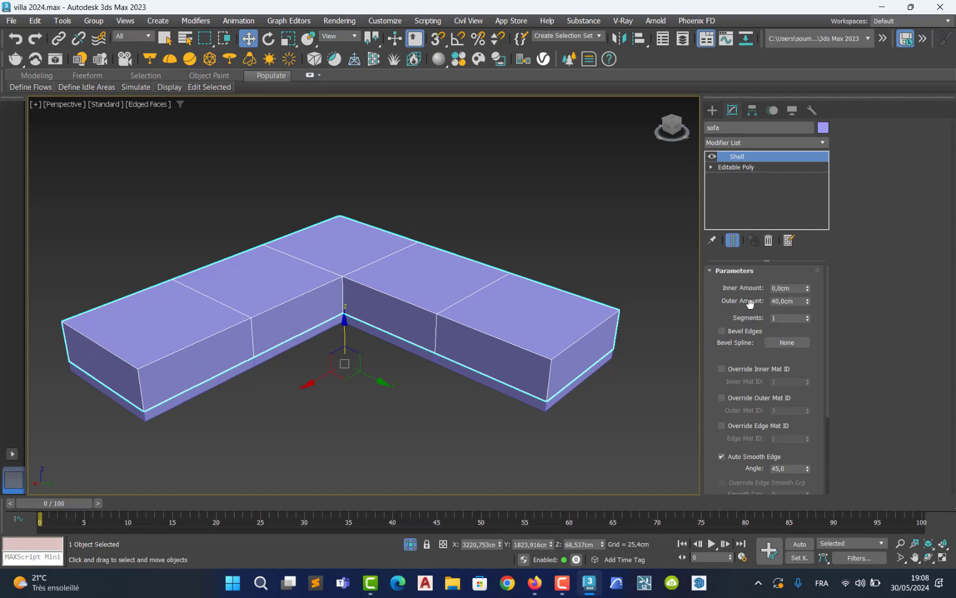
pyautogui.rightClick(378, 300)
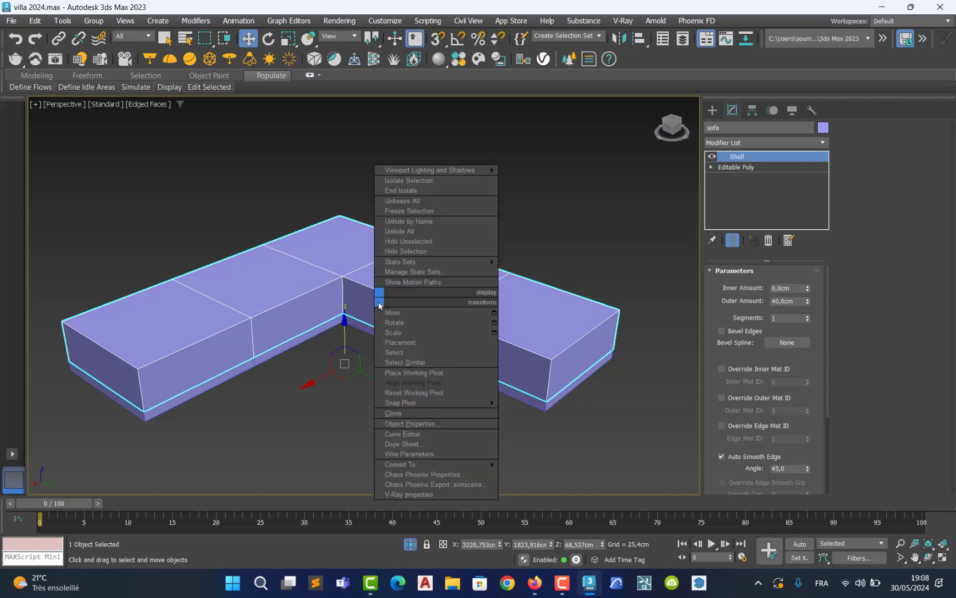
pyautogui.moveTo(475, 465)
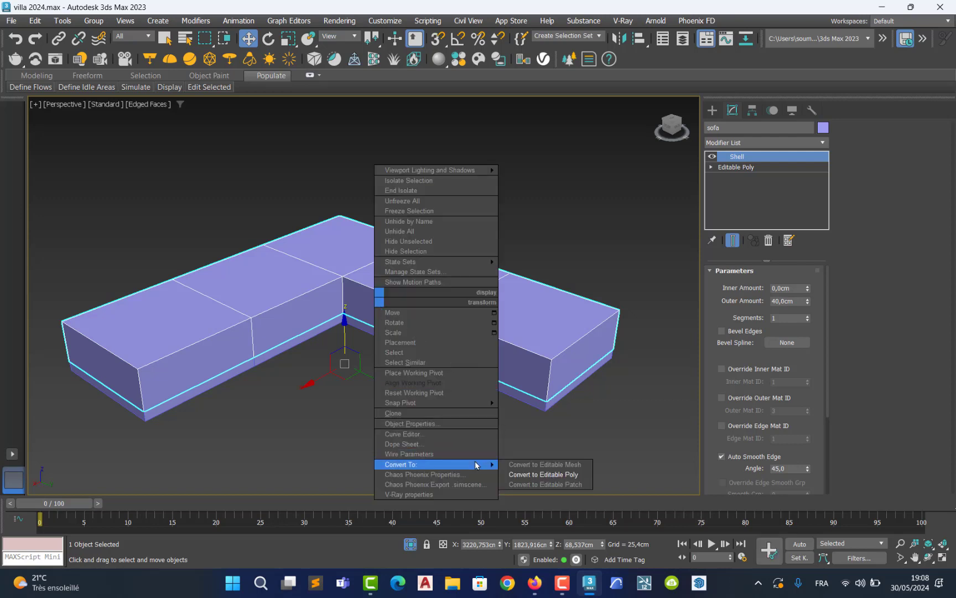
pyautogui.click(541, 474)
pyautogui.moveTo(489, 356); pyautogui.dragTo(465, 363, button='middle')
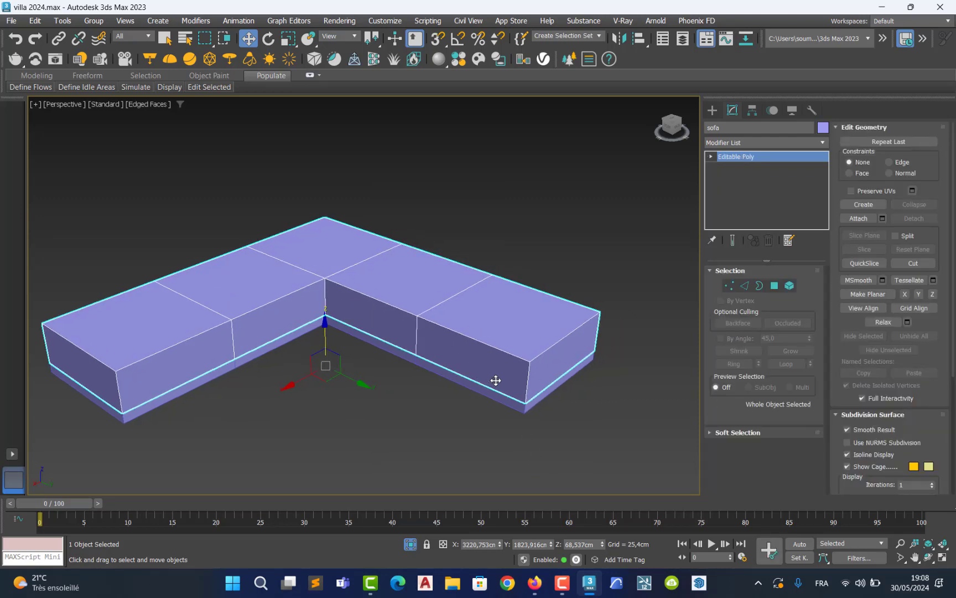
# Raise the top edge at the free end of the sofa's right wing by about 33 cm at Edge level
pyautogui.click(745, 286)
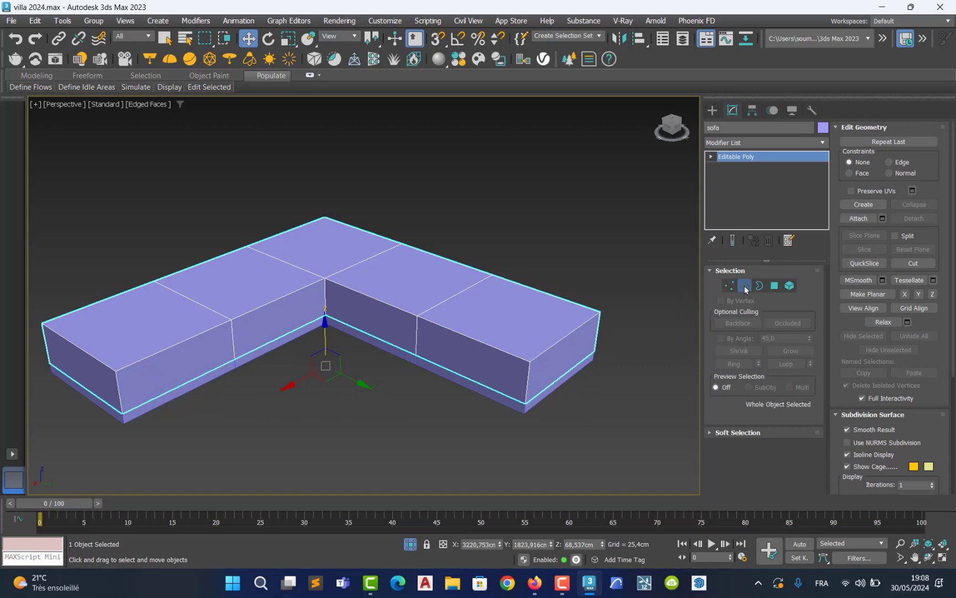
pyautogui.click(563, 339)
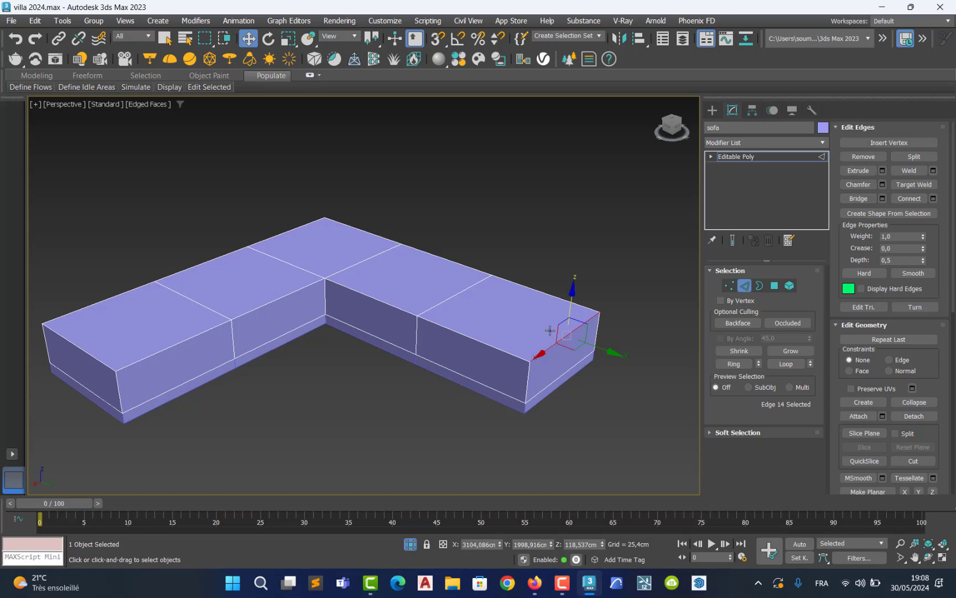
pyautogui.moveTo(571, 305); pyautogui.dragTo(570, 273)
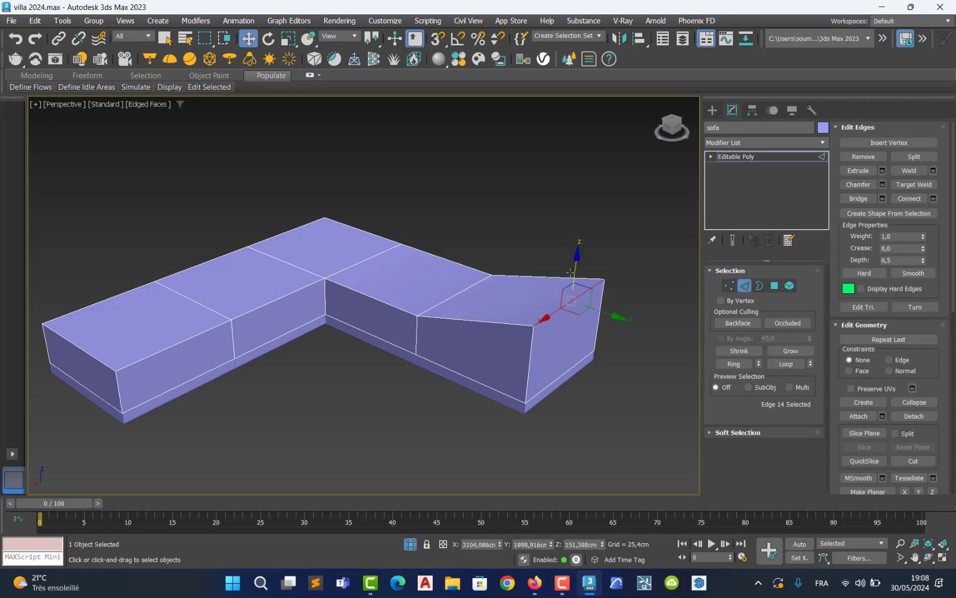
# Undo the raise of the right wing's end edge and ring-select the edges crossing that wing's width
pyautogui.hotkey('ctrl', 'z')
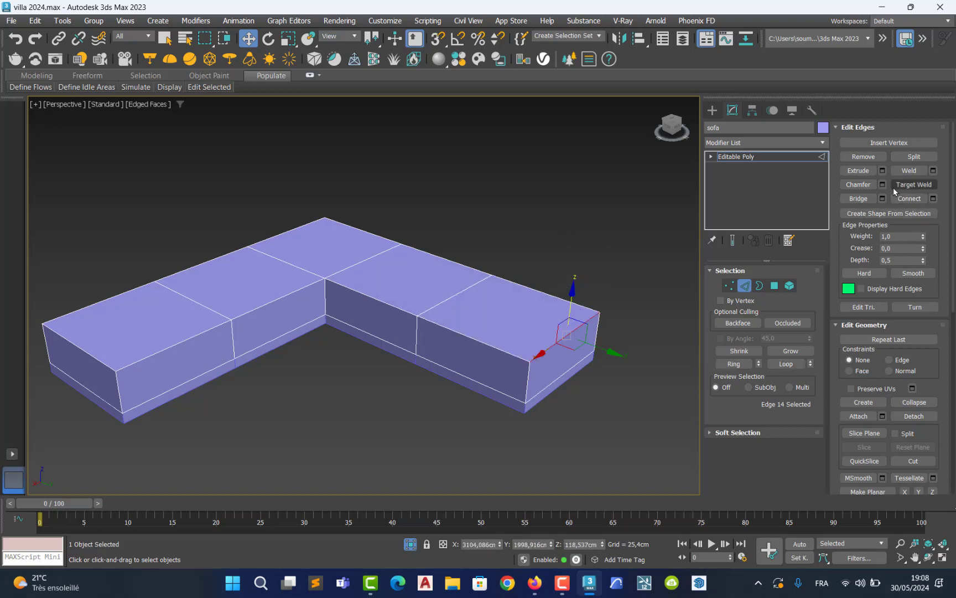
pyautogui.click(734, 363)
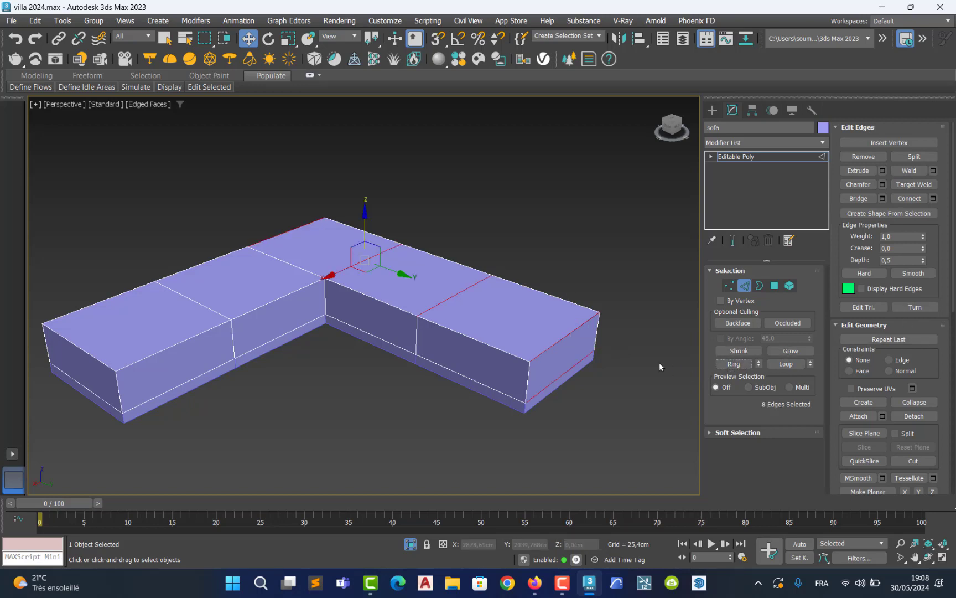
pyautogui.click(565, 334)
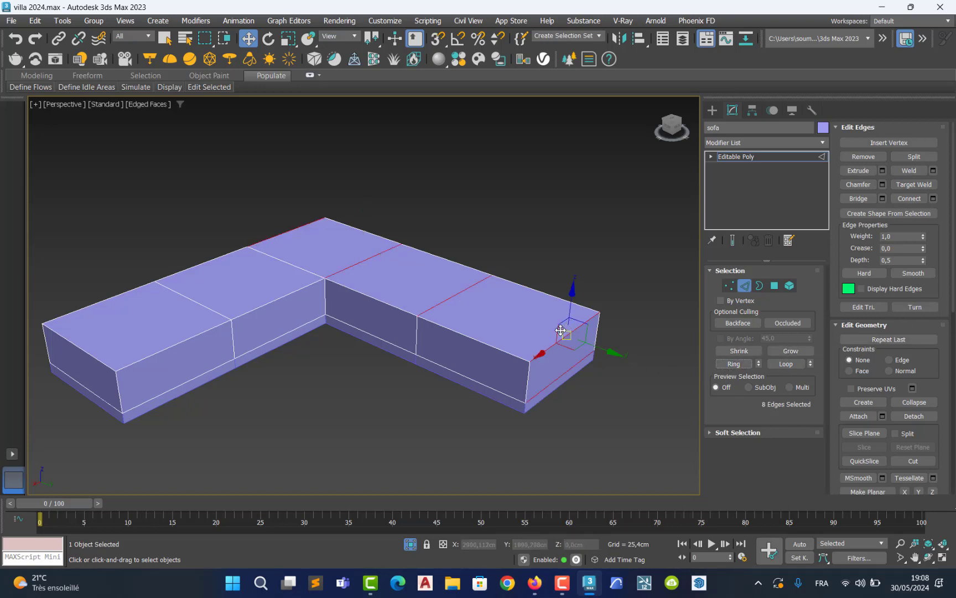
pyautogui.click(458, 290)
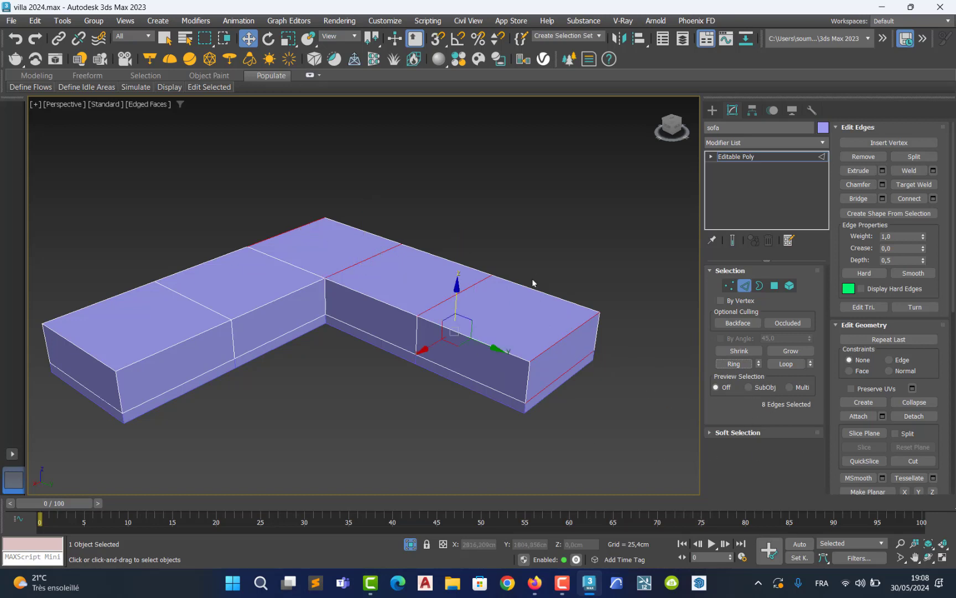
pyautogui.keyDown('alt'); pyautogui.moveTo(532, 279); pyautogui.dragTo(514, 366, button='middle'); pyautogui.keyUp('alt')
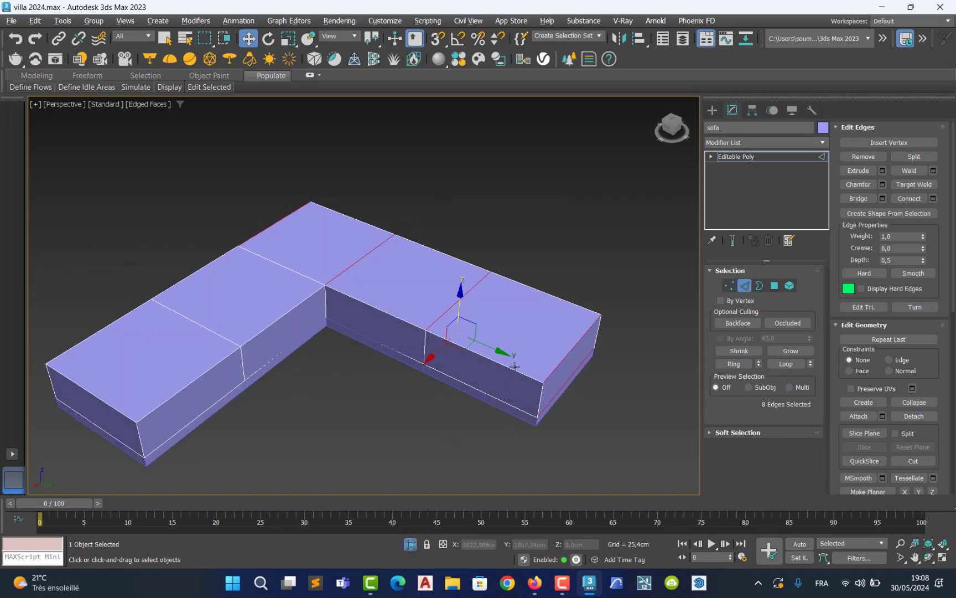
# Re-isolate the selected sofa seat on its own so that the base slab is hidden
pyautogui.click(411, 541)
pyautogui.click(411, 540)
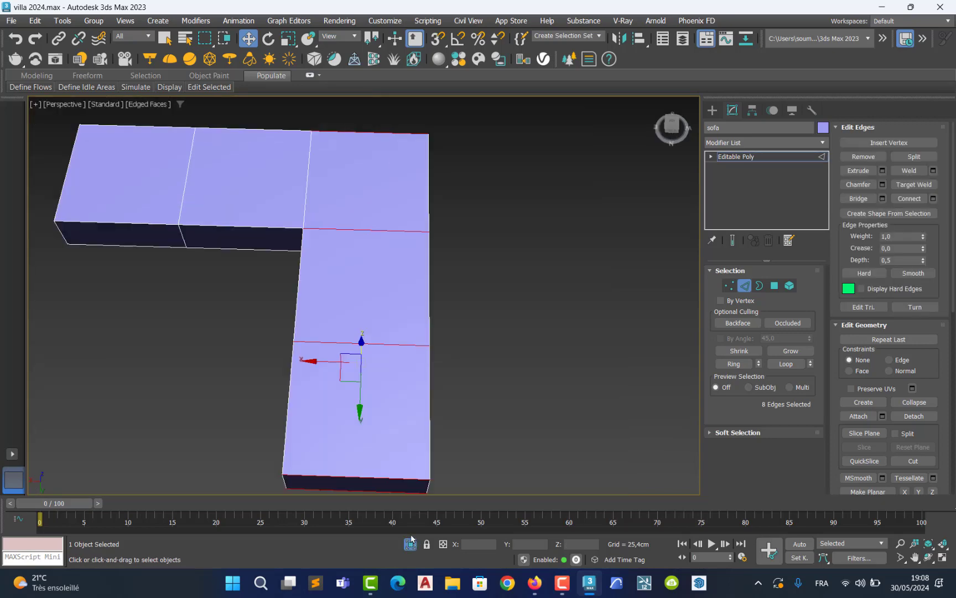
pyautogui.keyDown('alt'); pyautogui.moveTo(373, 362); pyautogui.dragTo(446, 328, button='middle'); pyautogui.keyUp('alt')
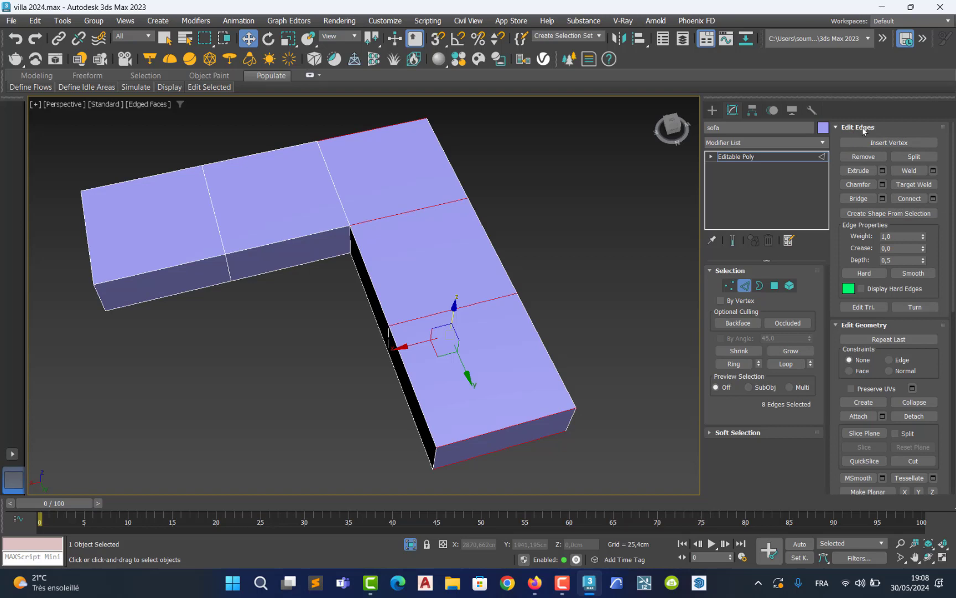
# Connect the ringed edges with 2 segments and a pinch of 80, forming lengthwise loops along the right wing
pyautogui.click(933, 199)
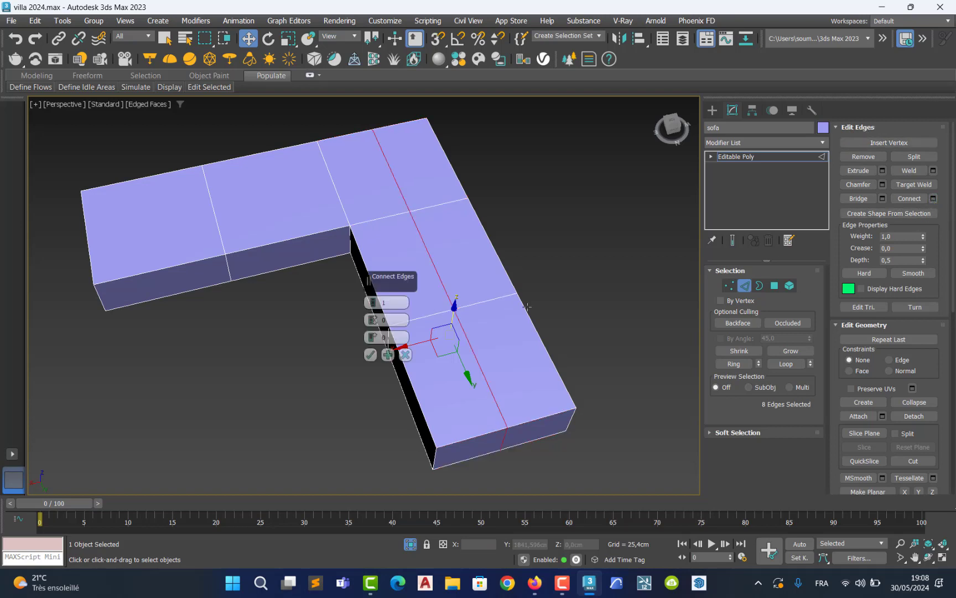
pyautogui.moveTo(360, 283); pyautogui.dragTo(101, 281)
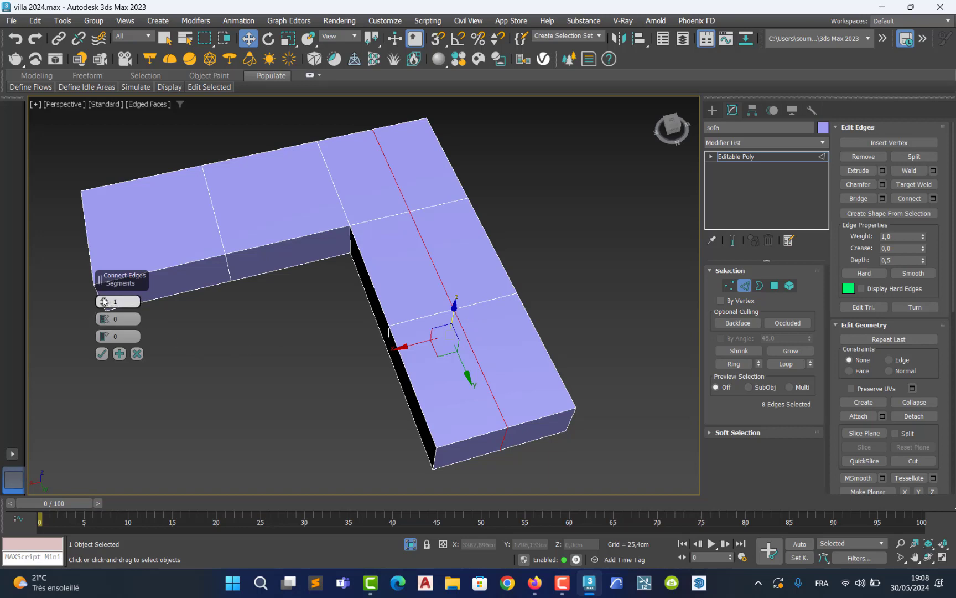
pyautogui.scroll(1, 104, 301)
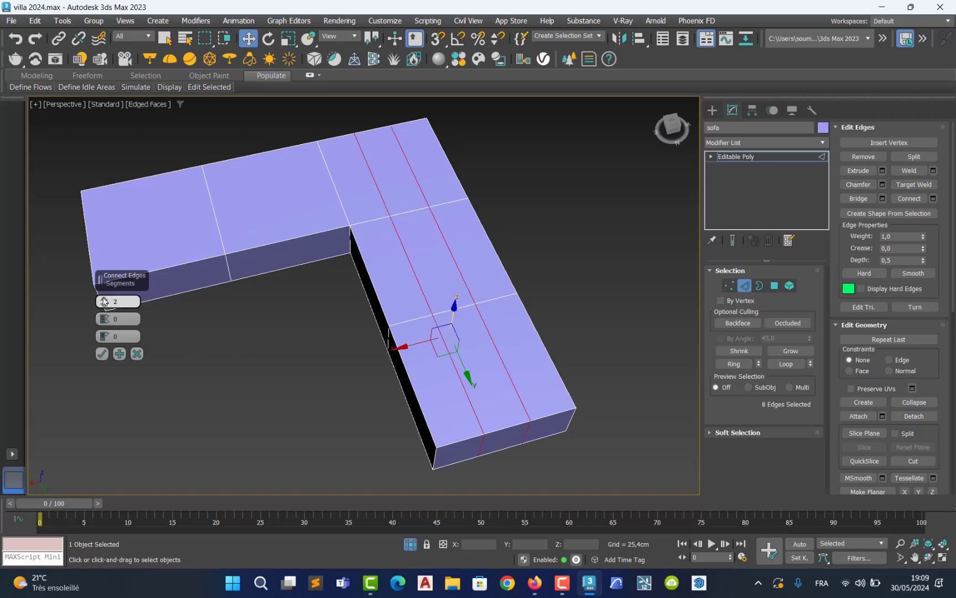
pyautogui.moveTo(104, 323); pyautogui.dragTo(109, 320)
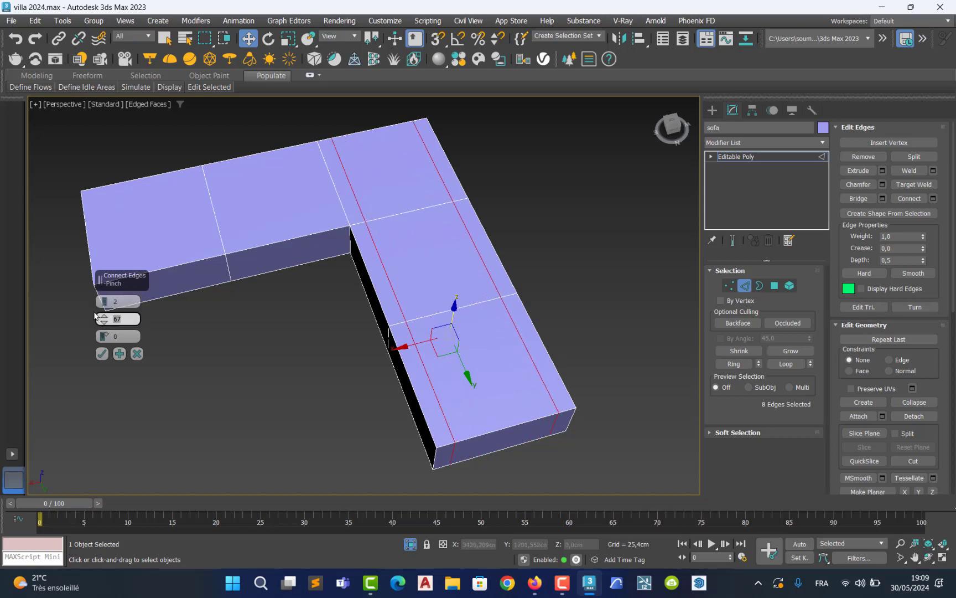
pyautogui.write('80')
pyautogui.press('Return')
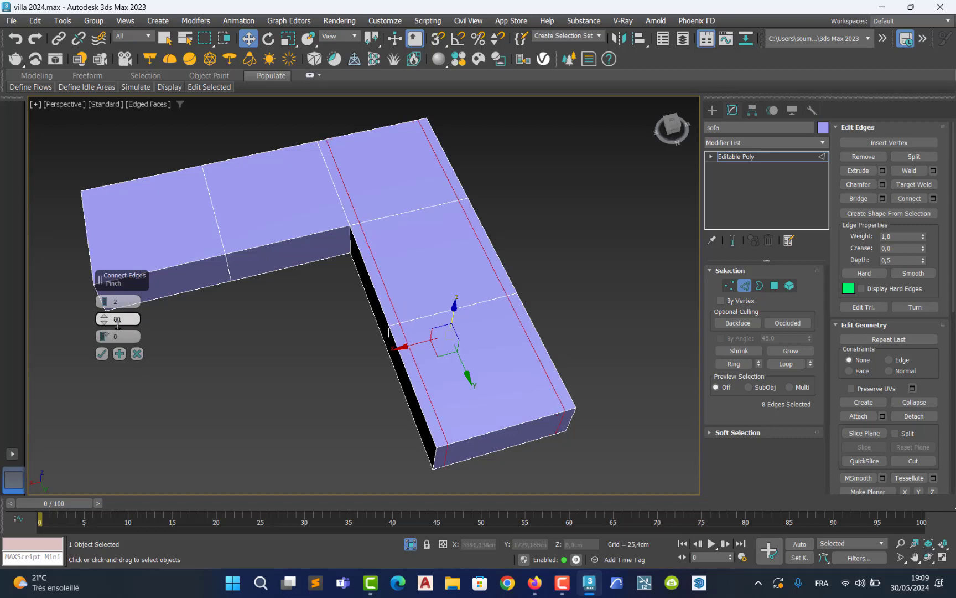
pyautogui.click(102, 353)
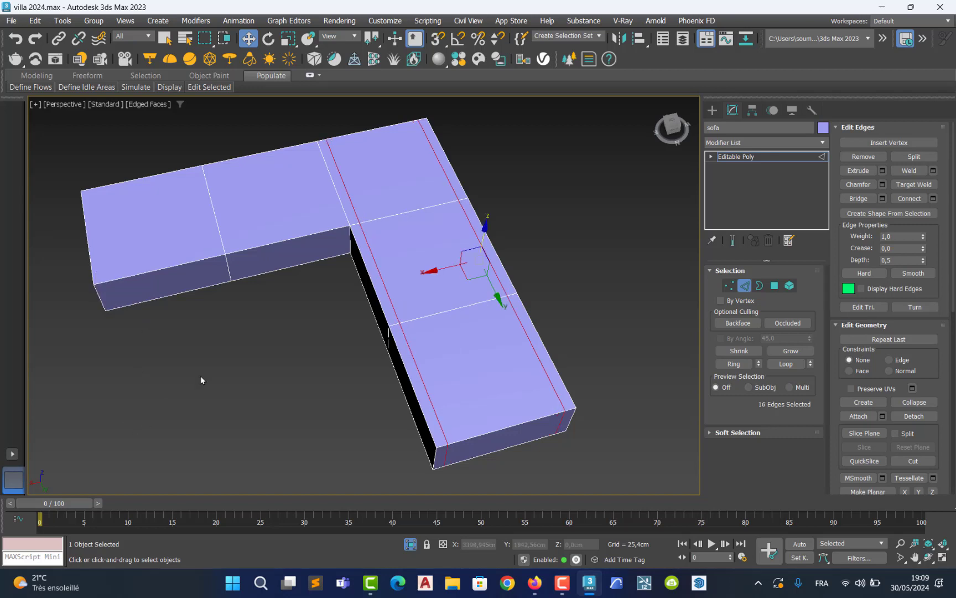
# Test a TurboSmooth modifier on the sofa seat and remove it again
pyautogui.moveTo(201, 380); pyautogui.dragTo(277, 367, button='middle')
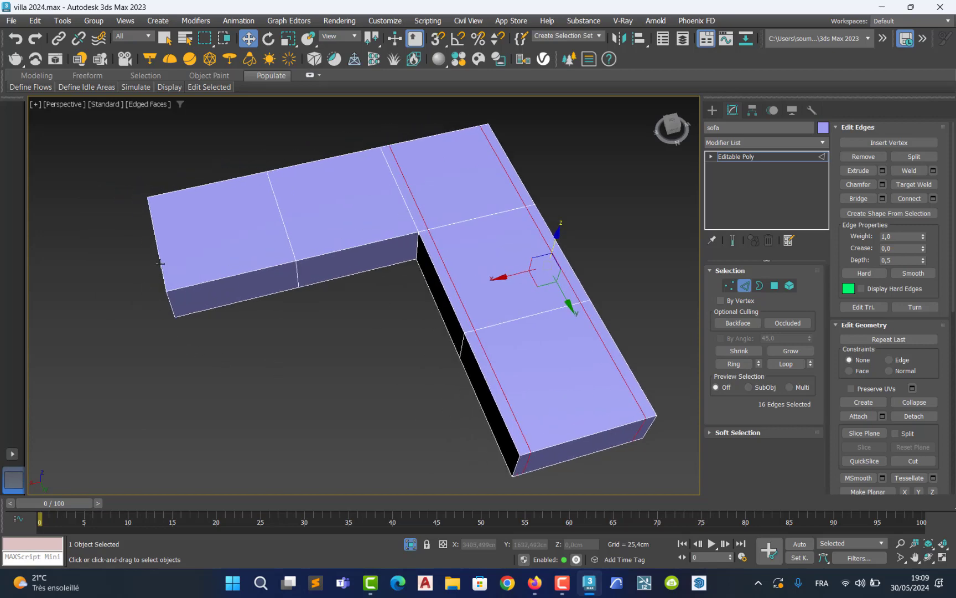
pyautogui.click(744, 285)
pyautogui.moveTo(481, 288); pyautogui.dragTo(446, 304, button='middle')
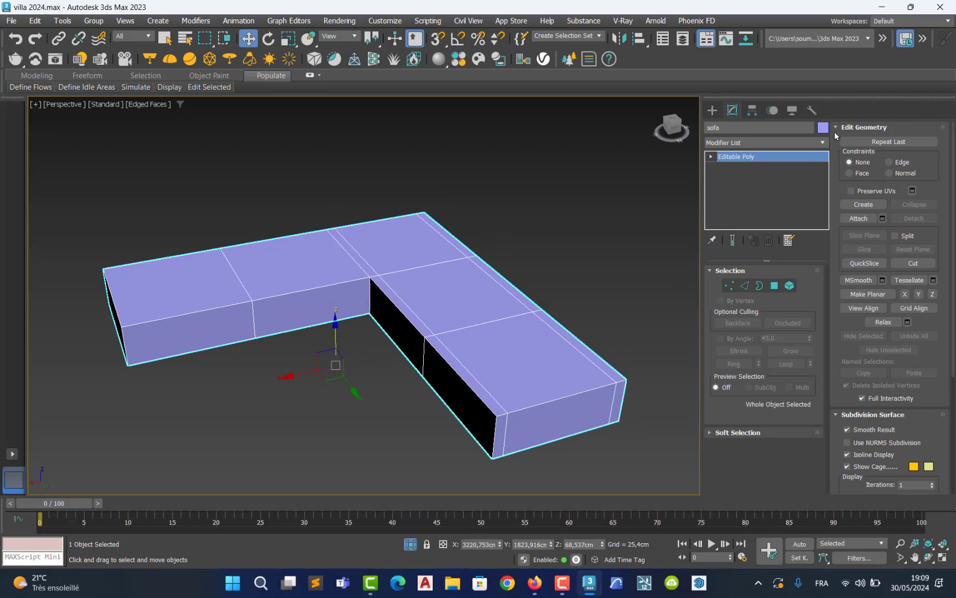
pyautogui.click(822, 142)
pyautogui.write('tu')
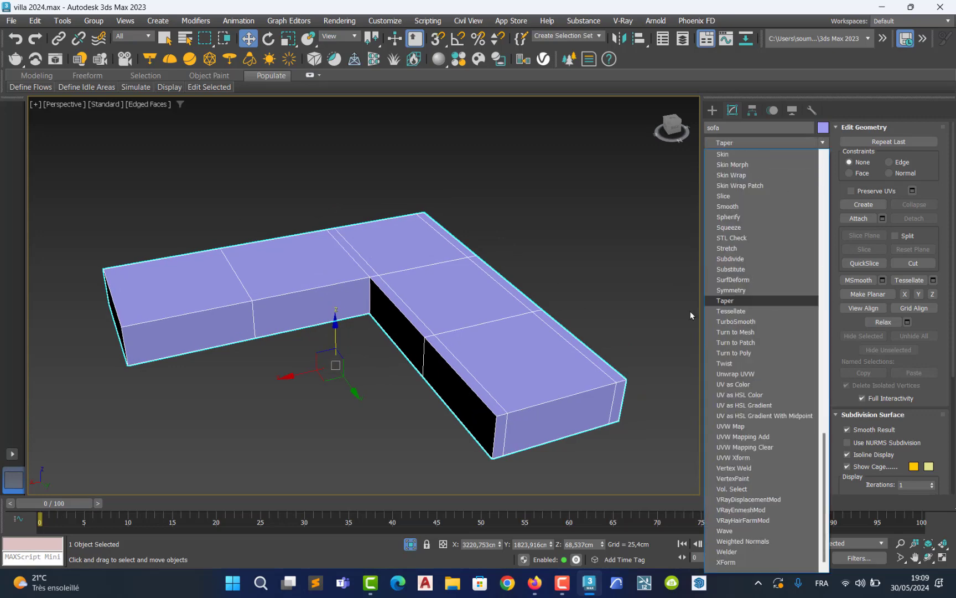
pyautogui.click(742, 321)
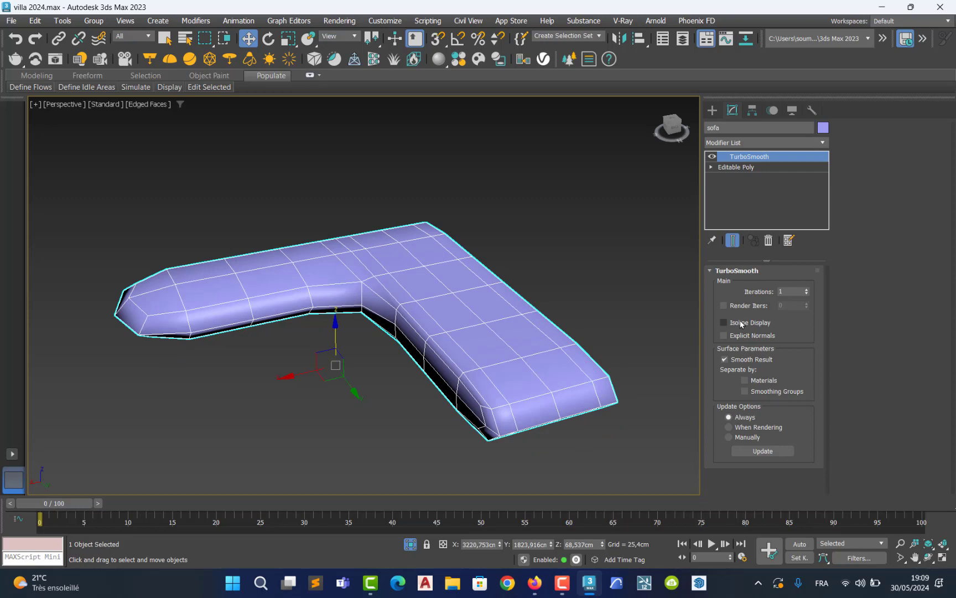
pyautogui.click(768, 240)
# Ring-select the edges crossing the left wing's width and connect them with 2 segments and a pinch of 80
pyautogui.click(745, 285)
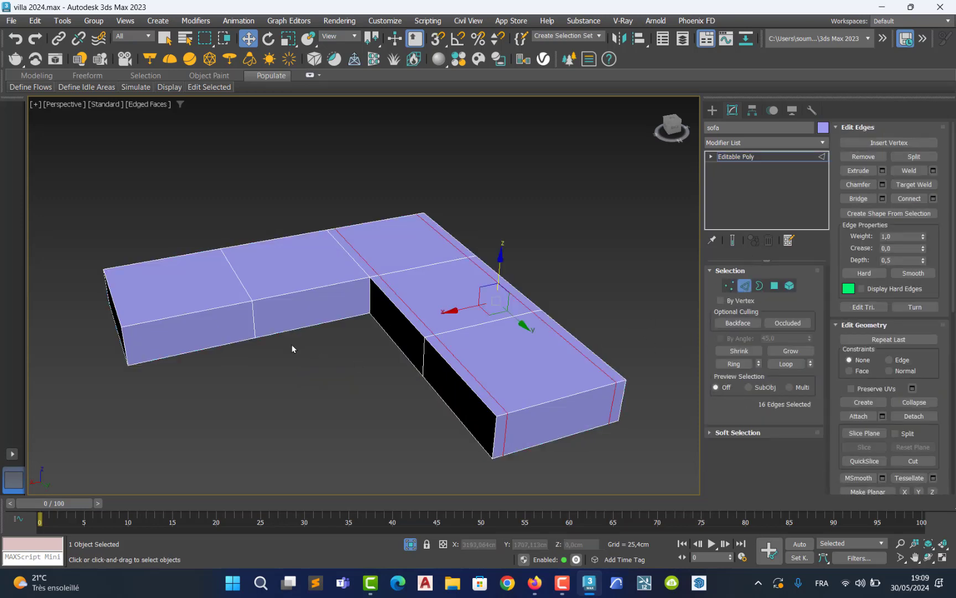
pyautogui.click(112, 300)
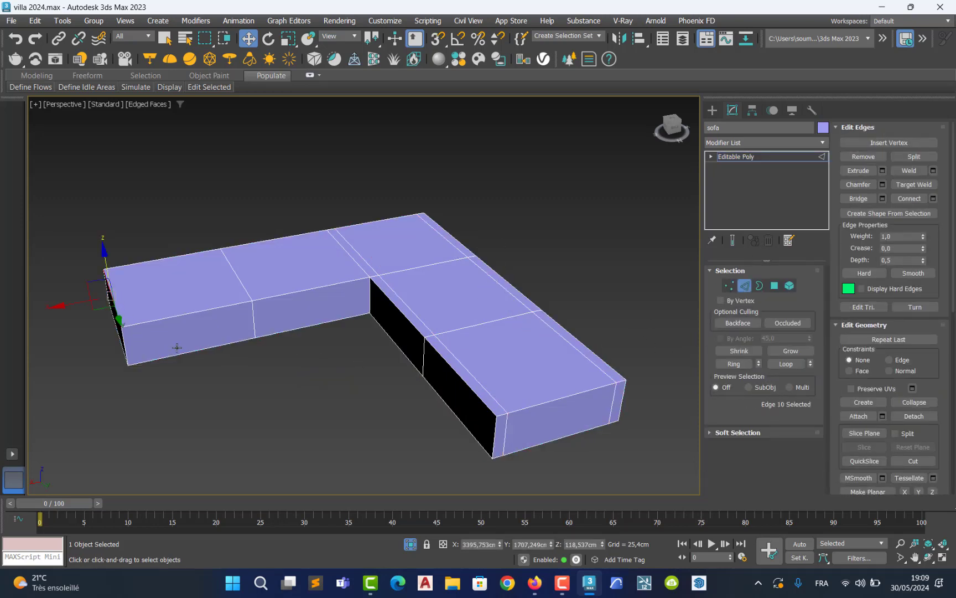
pyautogui.click(733, 364)
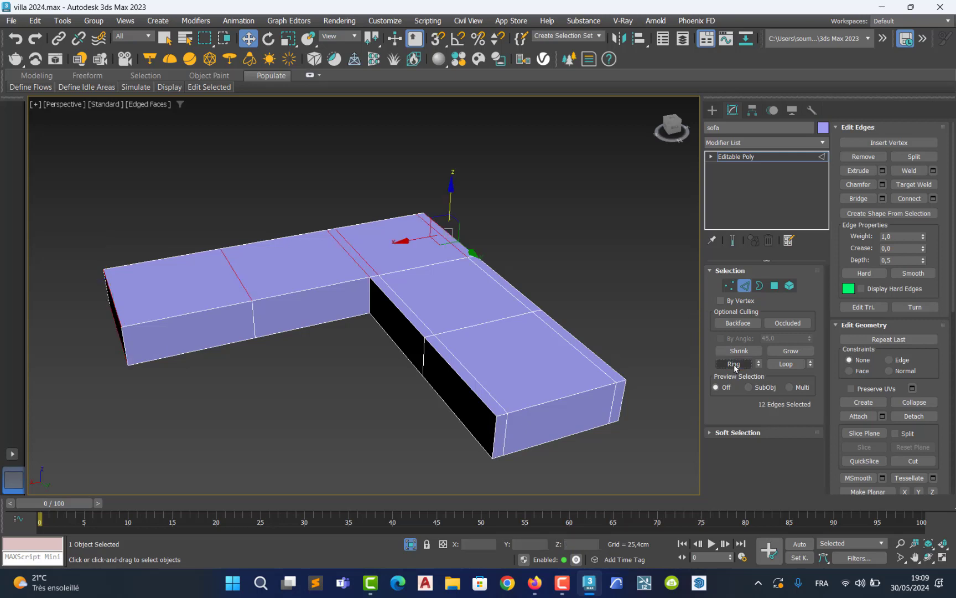
pyautogui.click(933, 198)
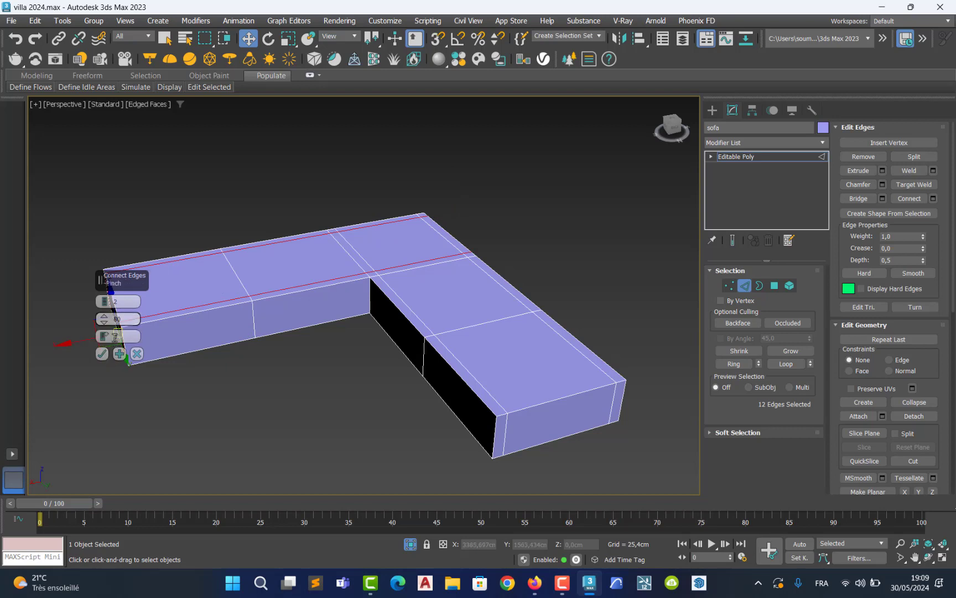
pyautogui.click(103, 355)
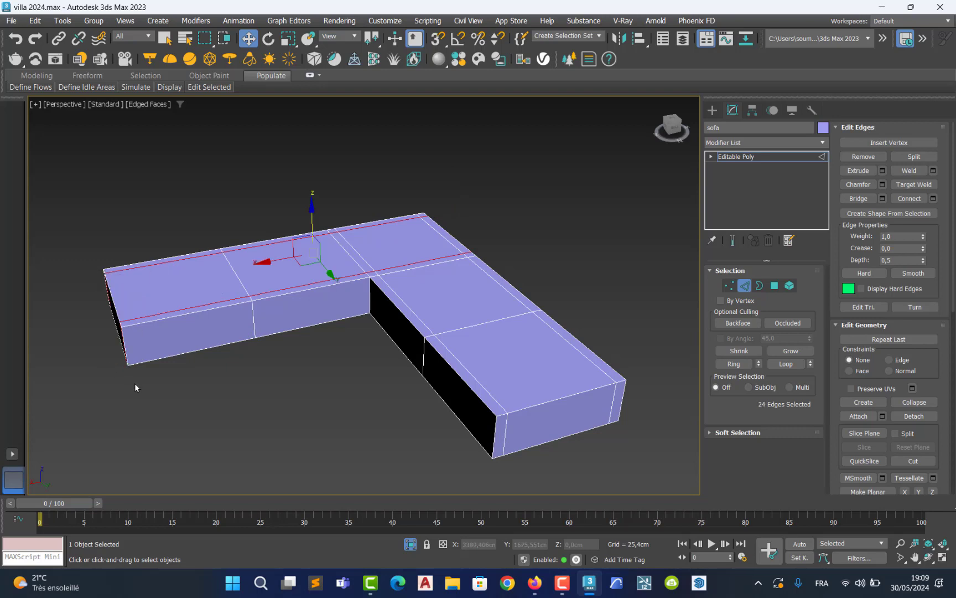
# Ring-select from the four inner top edges along both wings and connect them with 2 segments and a pinch of 80
pyautogui.click(172, 318)
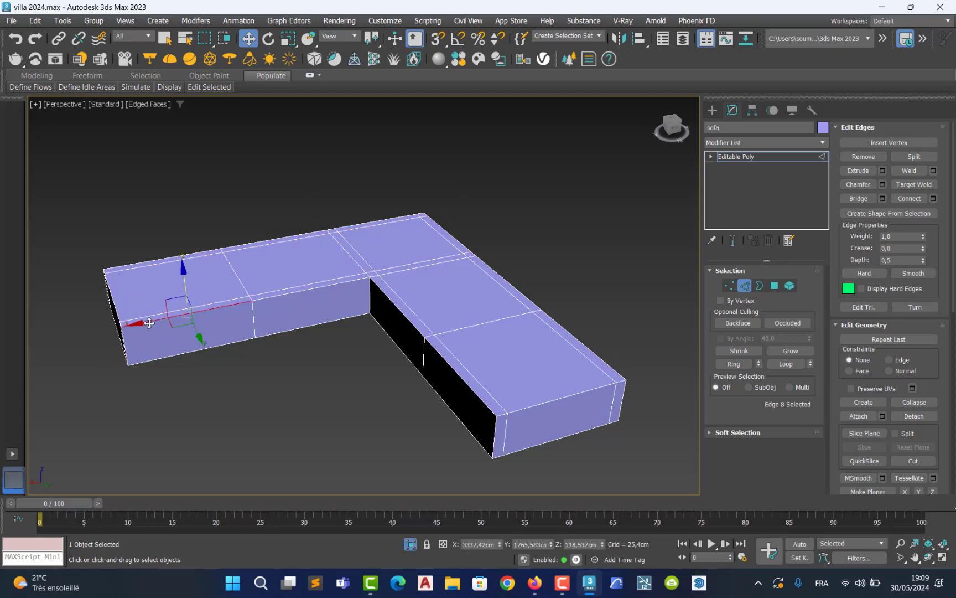
pyautogui.keyDown('ctrl'); pyautogui.click(292, 293); pyautogui.keyUp('ctrl')
pyautogui.keyDown('ctrl'); pyautogui.click(396, 306); pyautogui.keyUp('ctrl')
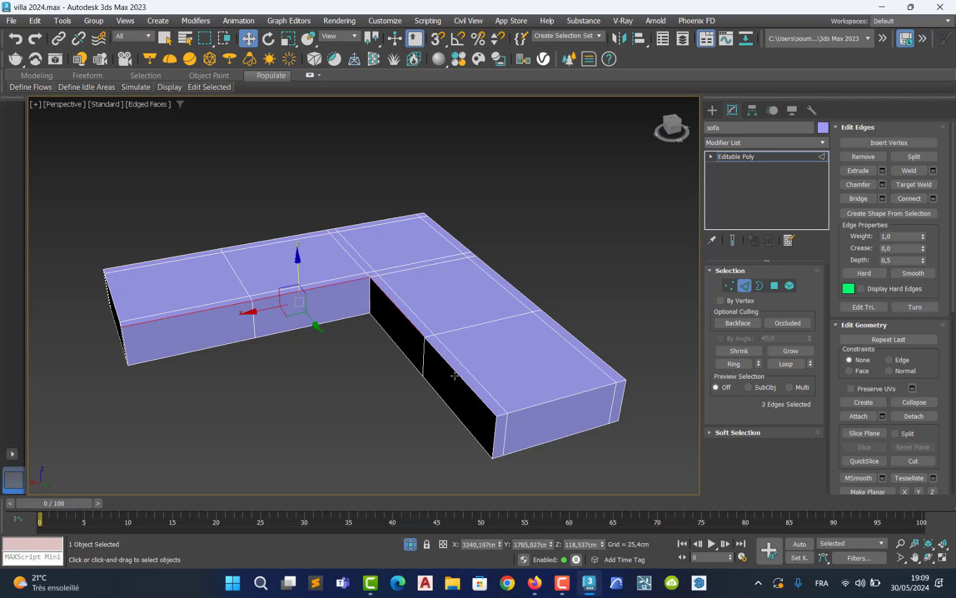
pyautogui.keyDown('ctrl'); pyautogui.click(454, 376); pyautogui.keyUp('ctrl')
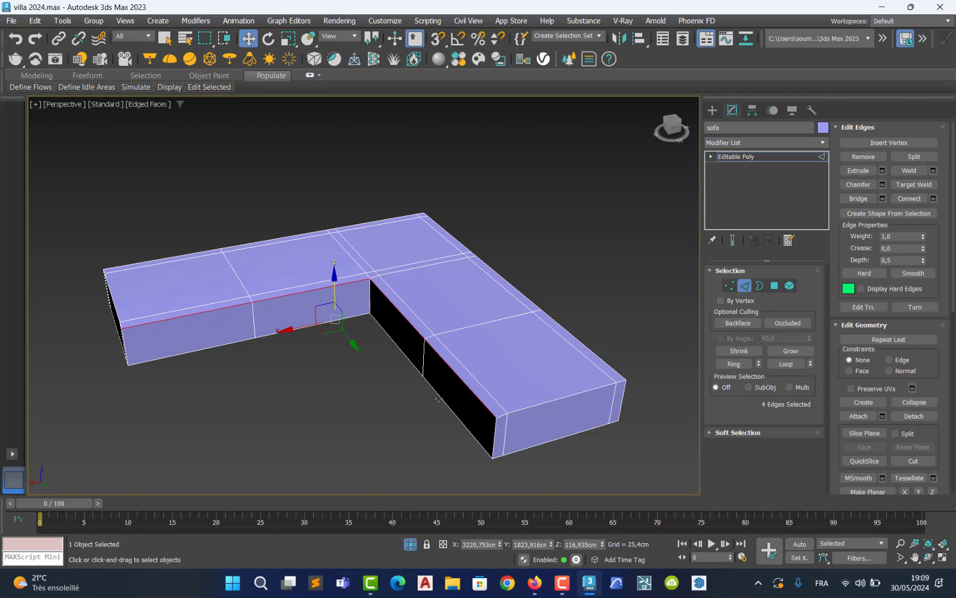
pyautogui.click(718, 362)
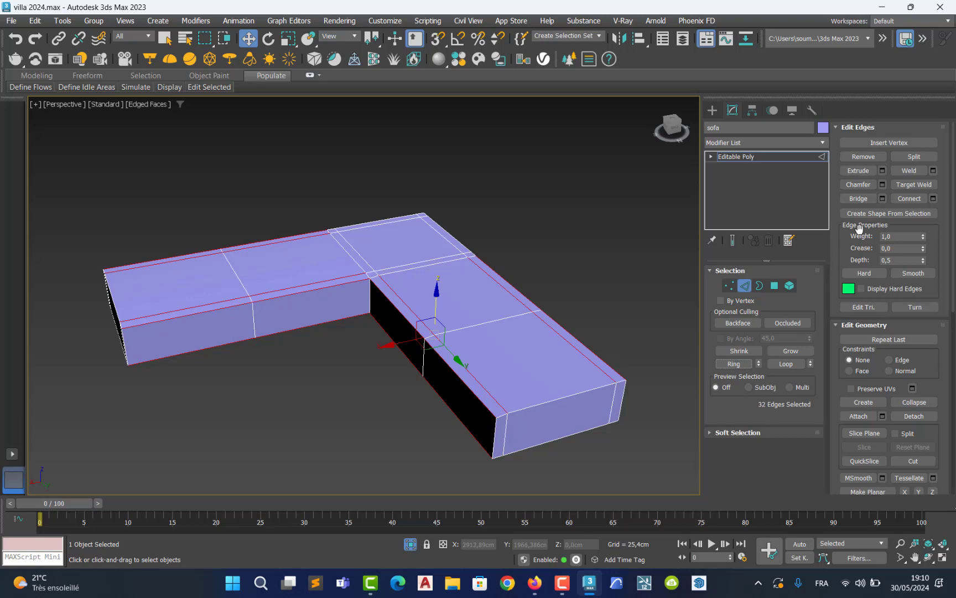
pyautogui.click(933, 198)
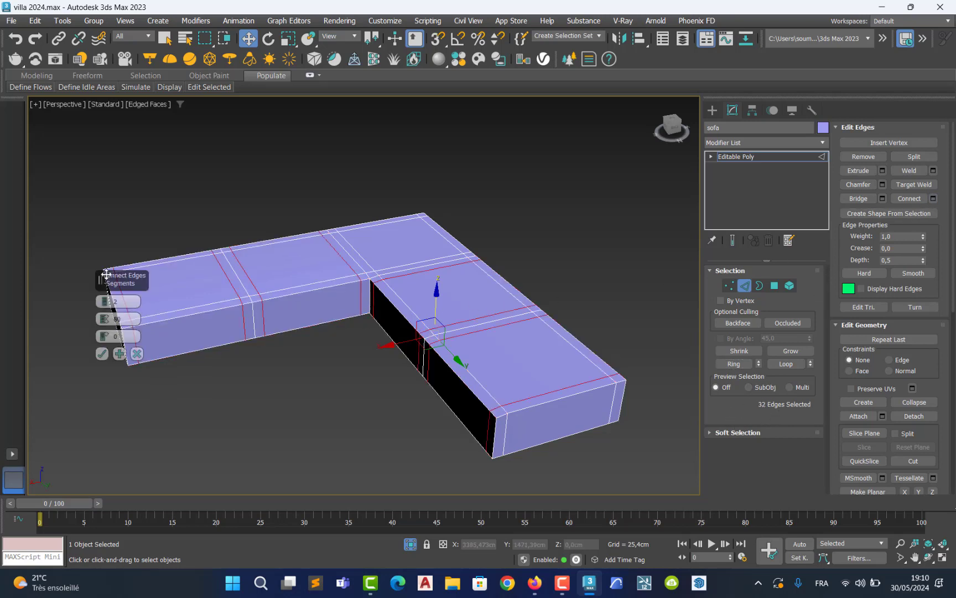
pyautogui.moveTo(101, 278); pyautogui.dragTo(410, 182)
pyautogui.click(411, 255)
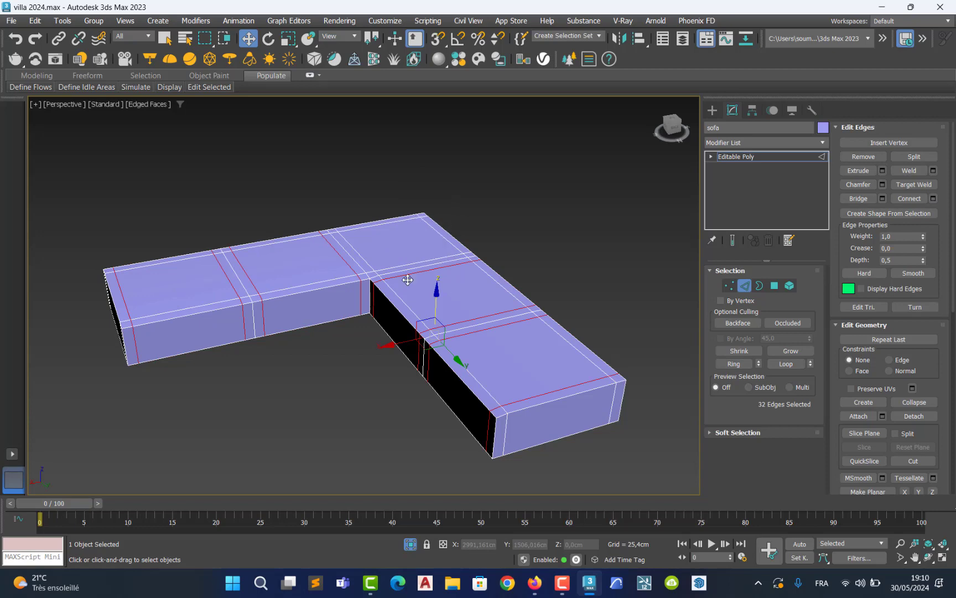
pyautogui.moveTo(192, 335); pyautogui.dragTo(246, 337, button='middle')
pyautogui.press('super')
pyautogui.press('super')
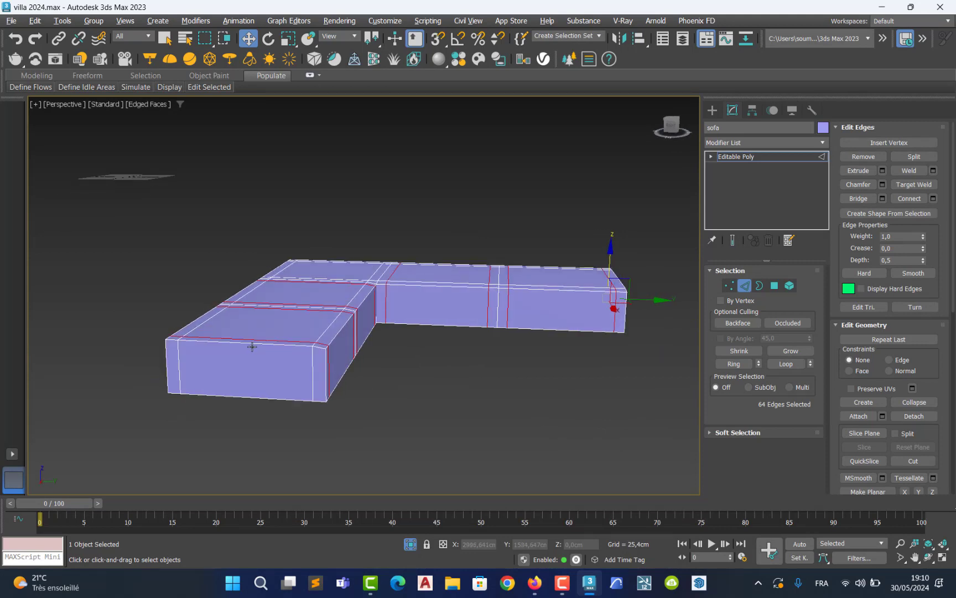
pyautogui.click(252, 343)
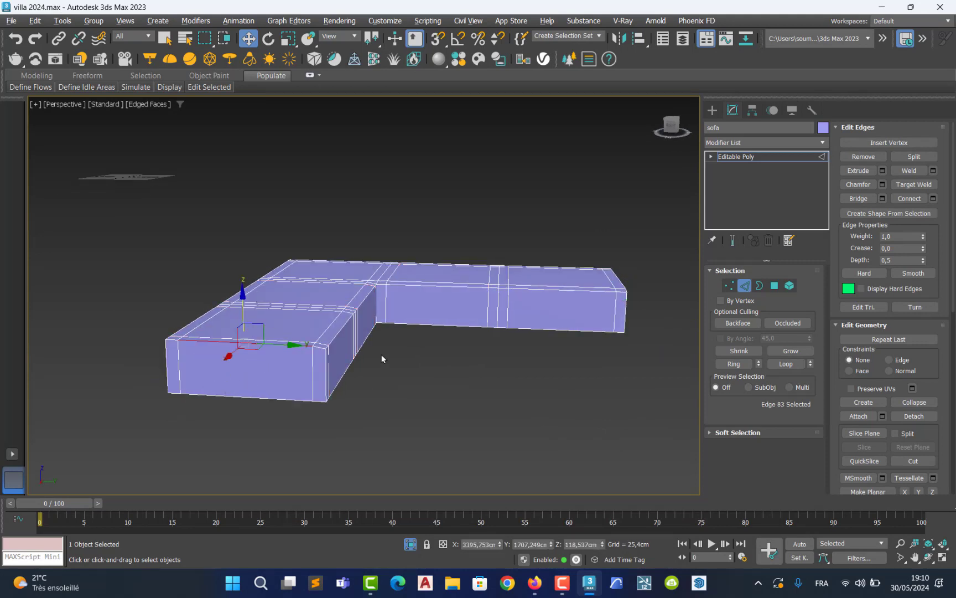
pyautogui.keyDown('alt'); pyautogui.moveTo(381, 357); pyautogui.dragTo(265, 348, button='middle'); pyautogui.keyUp('alt')
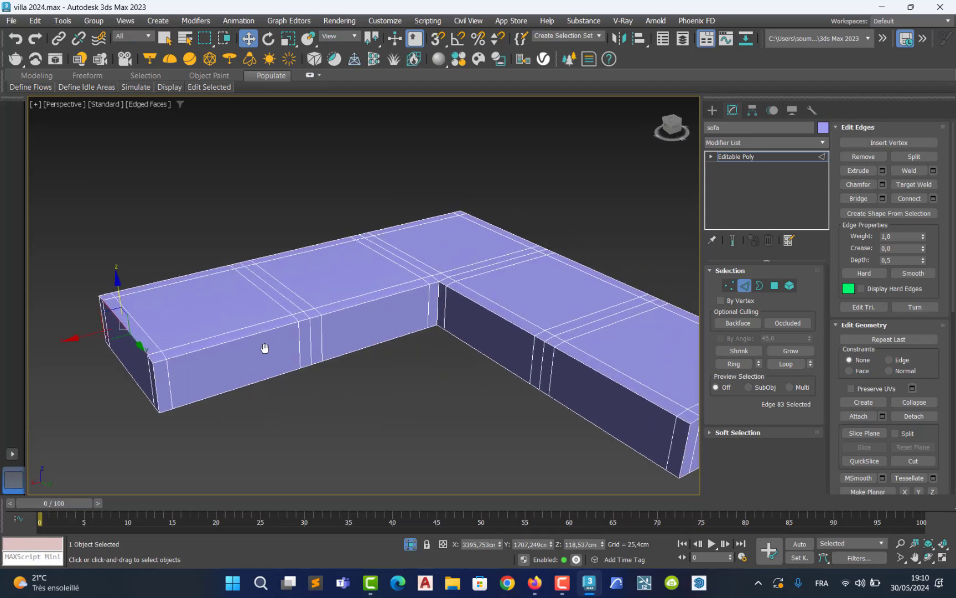
# Leave Edge level and apply a TurboSmooth modifier to the sofa seat
pyautogui.click(804, 157)
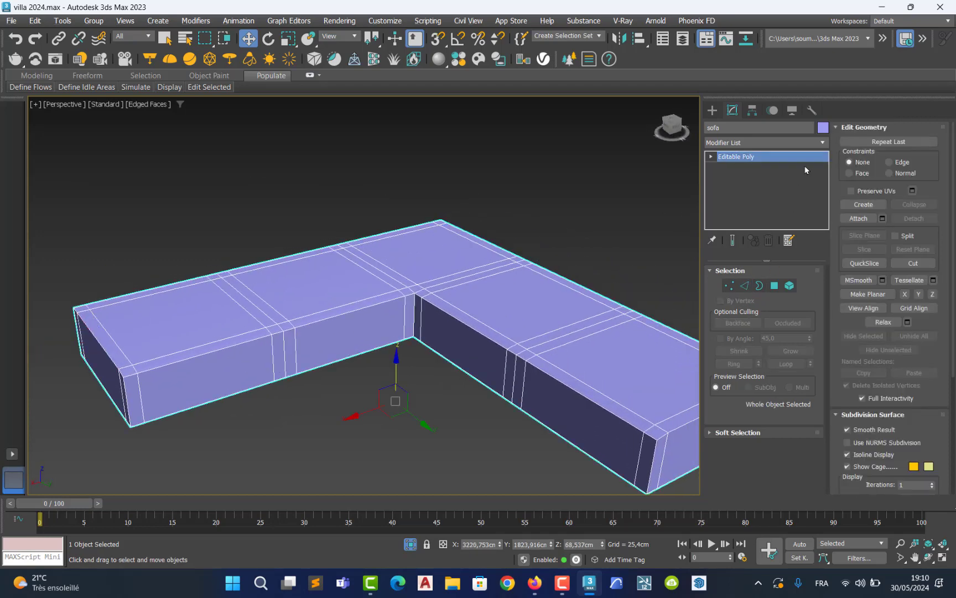
pyautogui.click(823, 142)
pyautogui.write('tu')
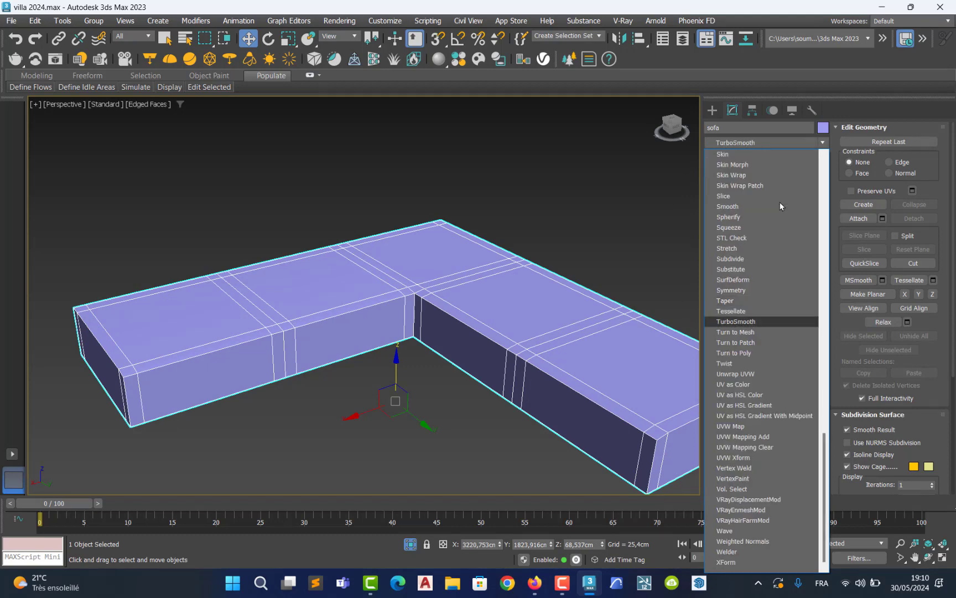
pyautogui.click(736, 322)
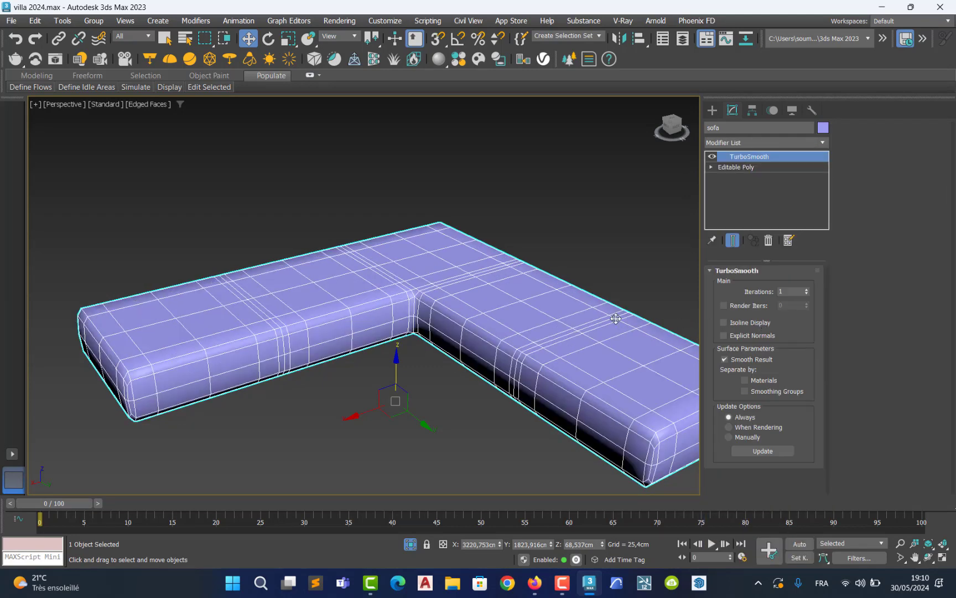
pyautogui.moveTo(482, 324); pyautogui.dragTo(333, 284, button='middle')
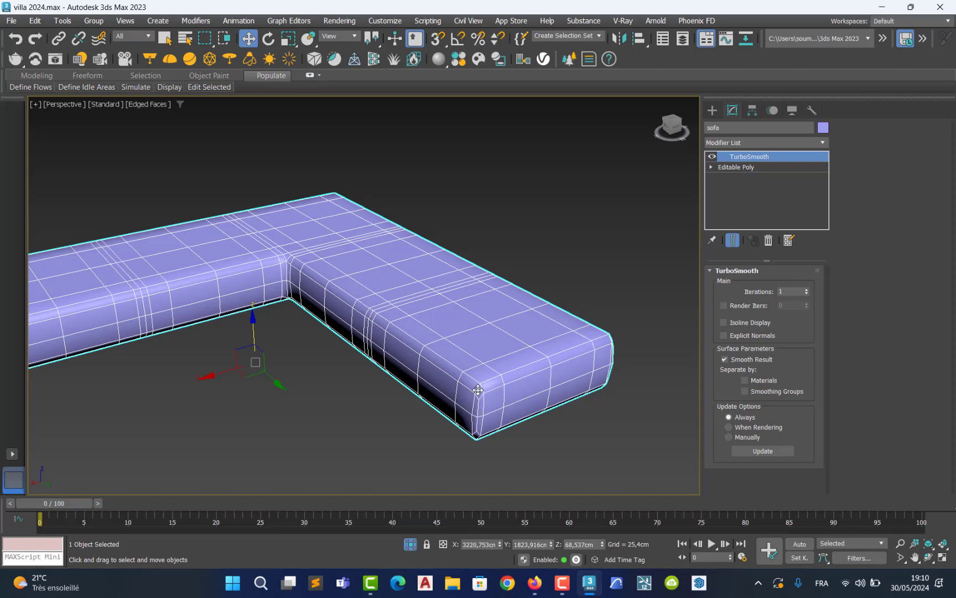
# Leave isolation, add the base slab to the seat selection and isolate the two sofa parts together
pyautogui.click(410, 544)
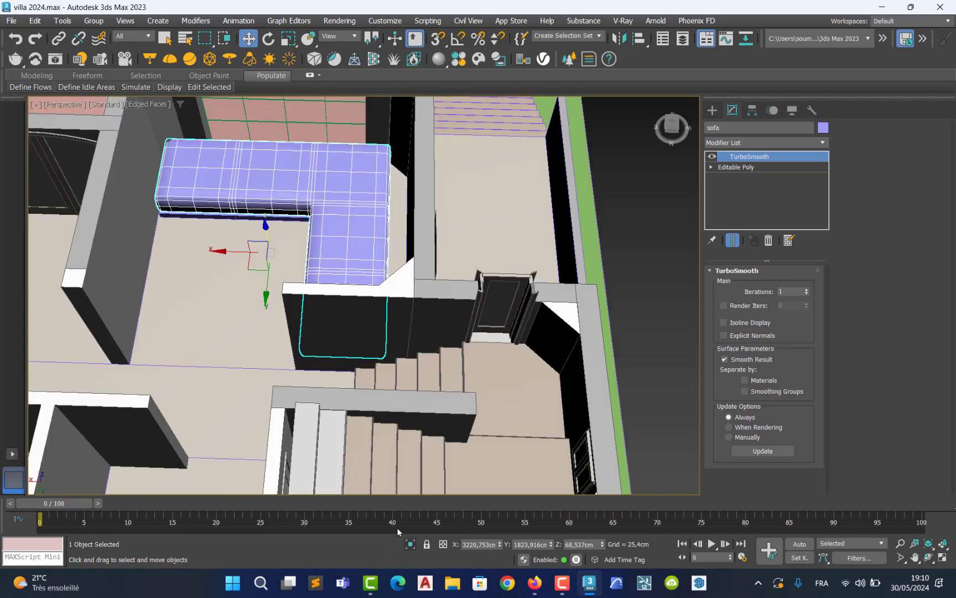
pyautogui.moveTo(324, 235); pyautogui.dragTo(329, 234, button='middle')
pyautogui.keyDown('alt'); pyautogui.moveTo(310, 258); pyautogui.dragTo(246, 246, button='middle'); pyautogui.keyUp('alt')
pyautogui.keyDown('ctrl'); pyautogui.click(236, 244); pyautogui.keyUp('ctrl')
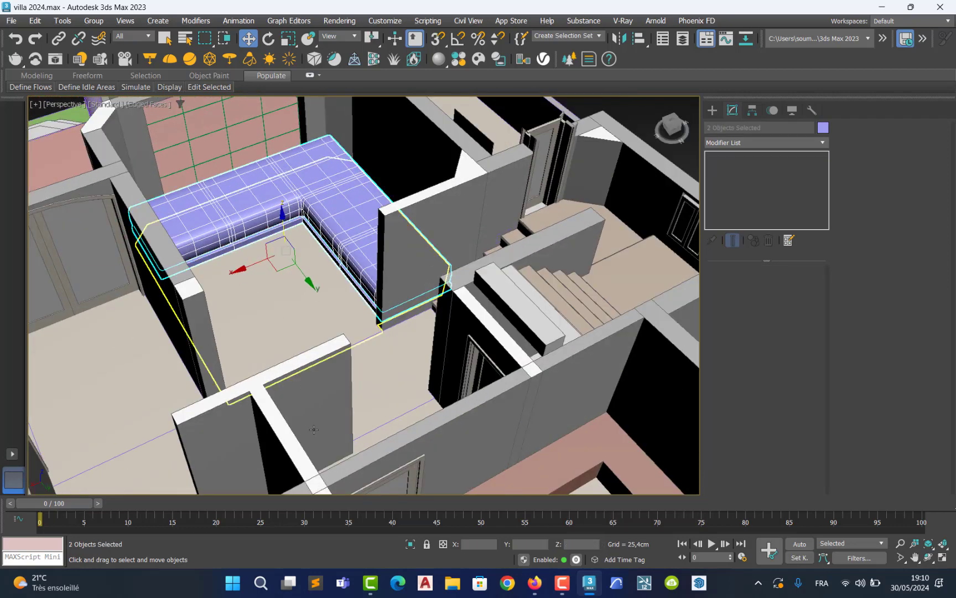
pyautogui.click(410, 544)
pyautogui.moveTo(300, 266)
pyautogui.mouseDown(button='middle')
pyautogui.moveTo(288, 271)
pyautogui.moveTo(316, 239)
pyautogui.moveTo(292, 260)
pyautogui.moveTo(301, 278)
pyautogui.mouseUp(button='middle')
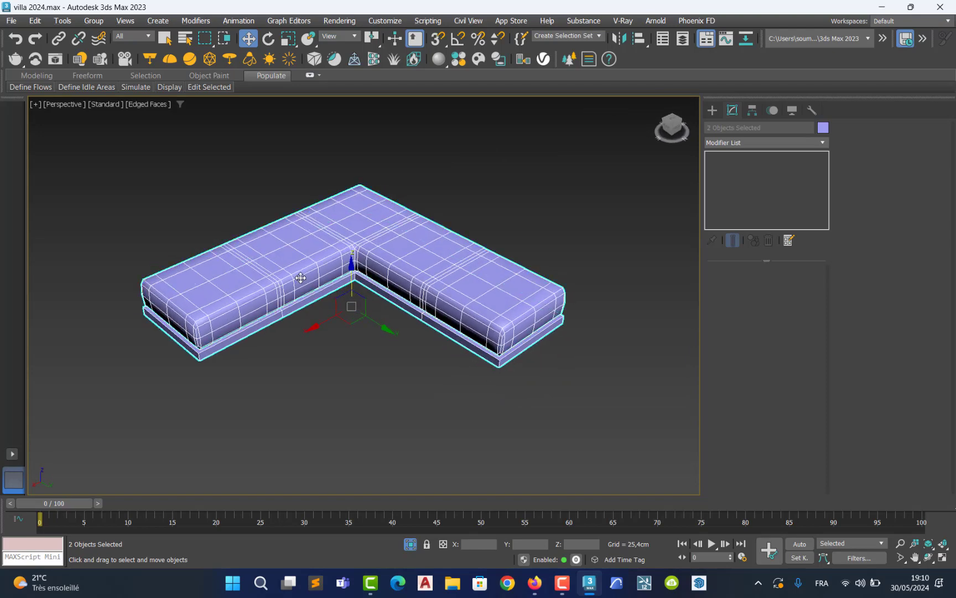
# Create a box about 74 x 87 x 40 cm on the end of the seat's left wing, with AutoGrid enabled
pyautogui.scroll(3, 308, 285)
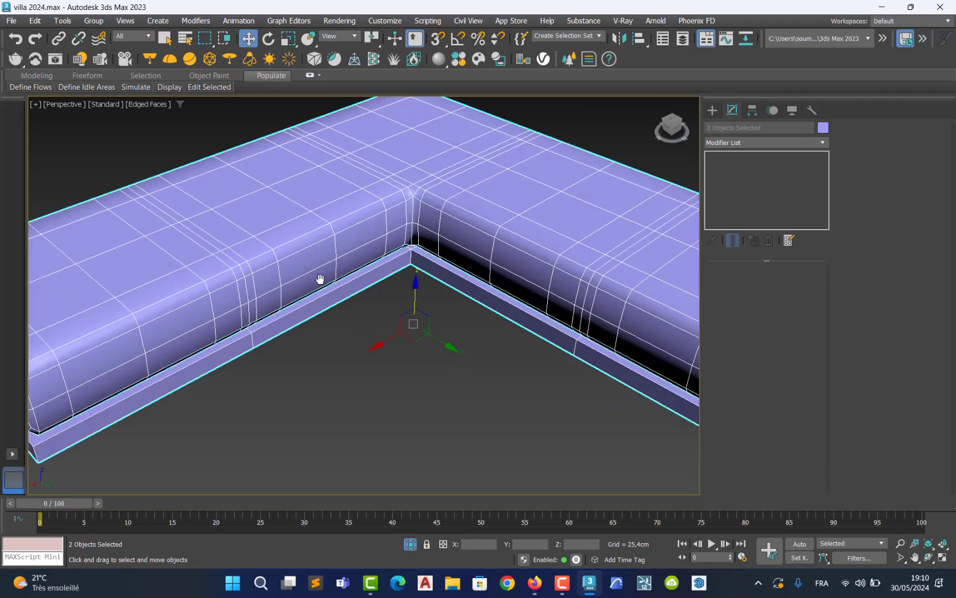
pyautogui.scroll(2, 384, 294)
pyautogui.scroll(-1, 385, 294)
pyautogui.click(713, 108)
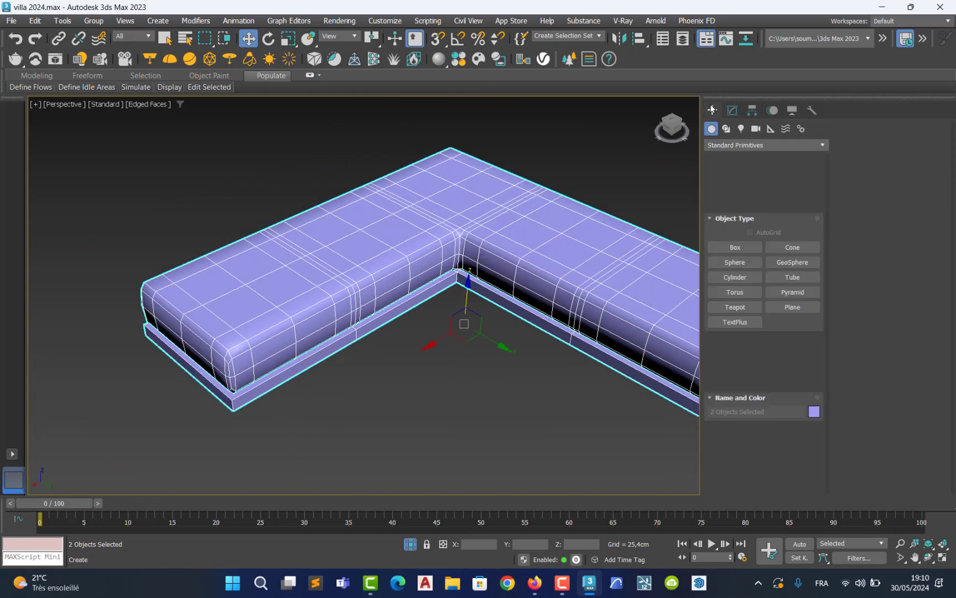
pyautogui.click(744, 191)
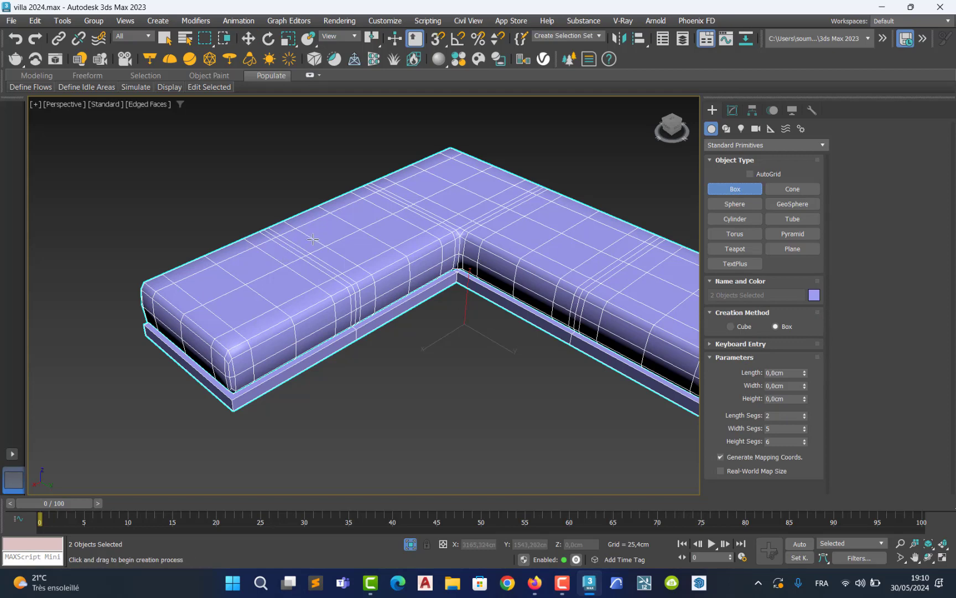
pyautogui.click(749, 174)
pyautogui.moveTo(255, 254); pyautogui.dragTo(214, 342)
pyautogui.click(213, 291)
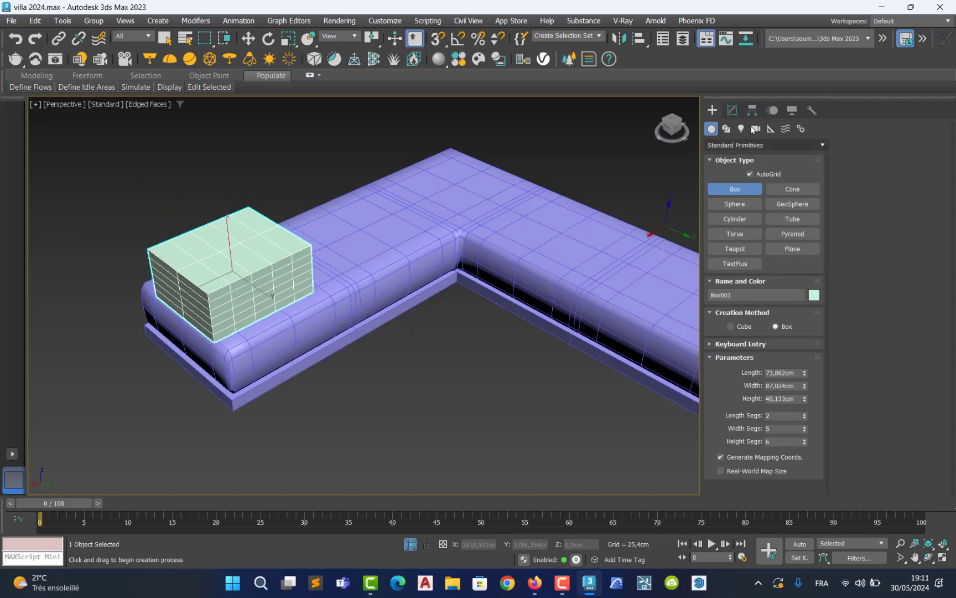
# Set the box's length to 80 cm, width to 100 cm and height to 1 cm
pyautogui.click(732, 110)
pyautogui.moveTo(805, 288); pyautogui.dragTo(805, 277)
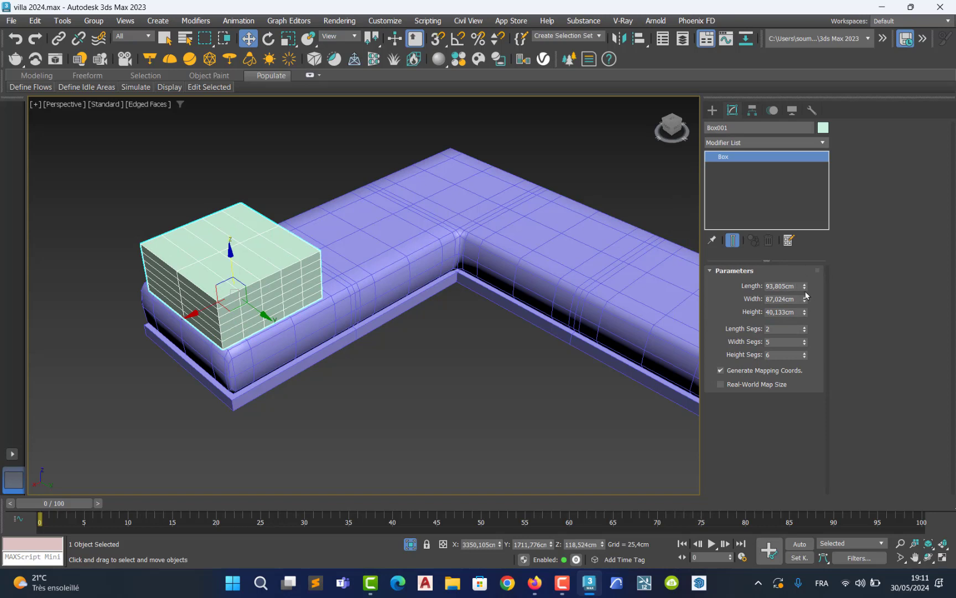
pyautogui.moveTo(805, 299); pyautogui.dragTo(807, 286)
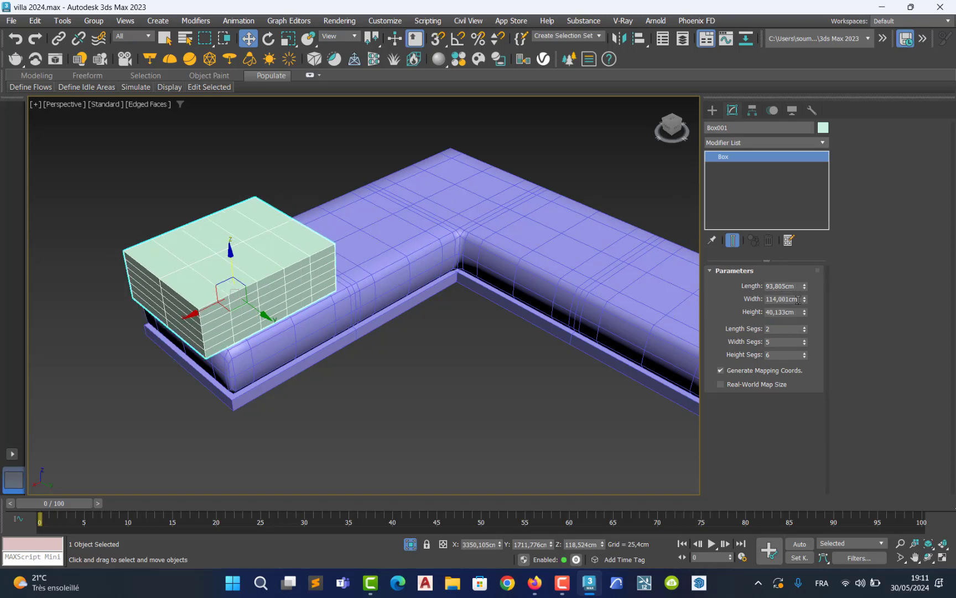
pyautogui.click(787, 299)
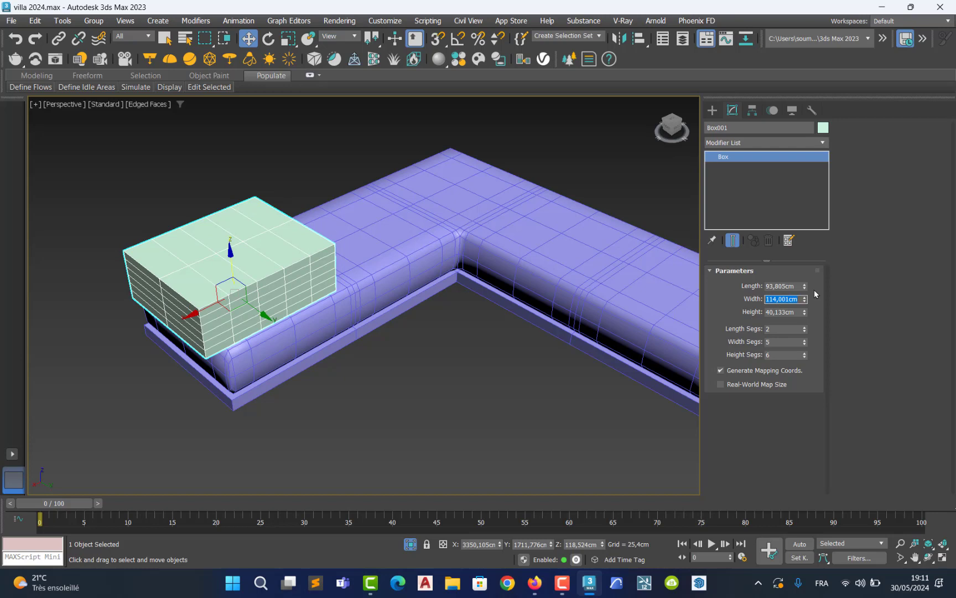
pyautogui.write('1m')
pyautogui.click(769, 287)
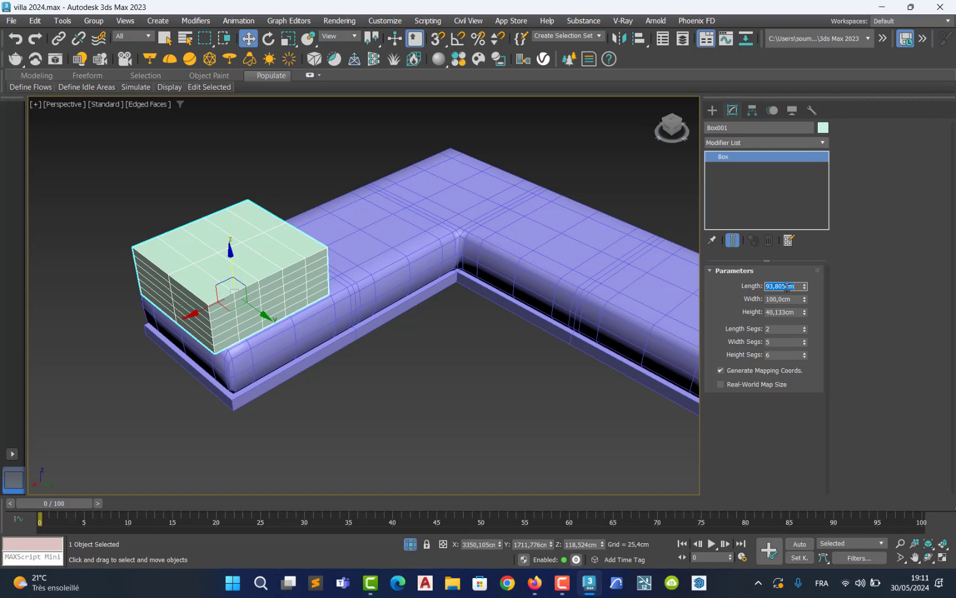
pyautogui.write('80')
pyautogui.press('Return')
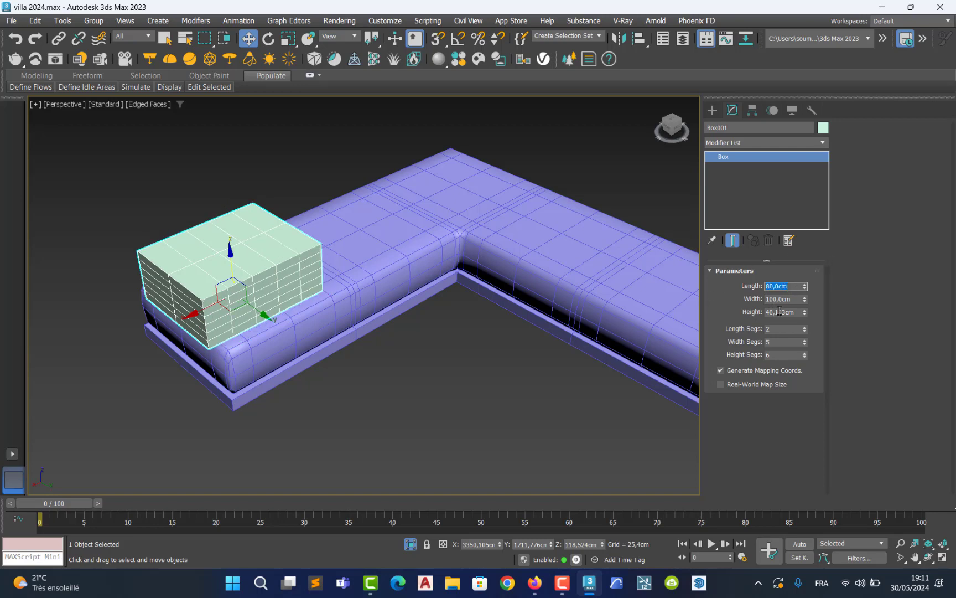
pyautogui.click(781, 313)
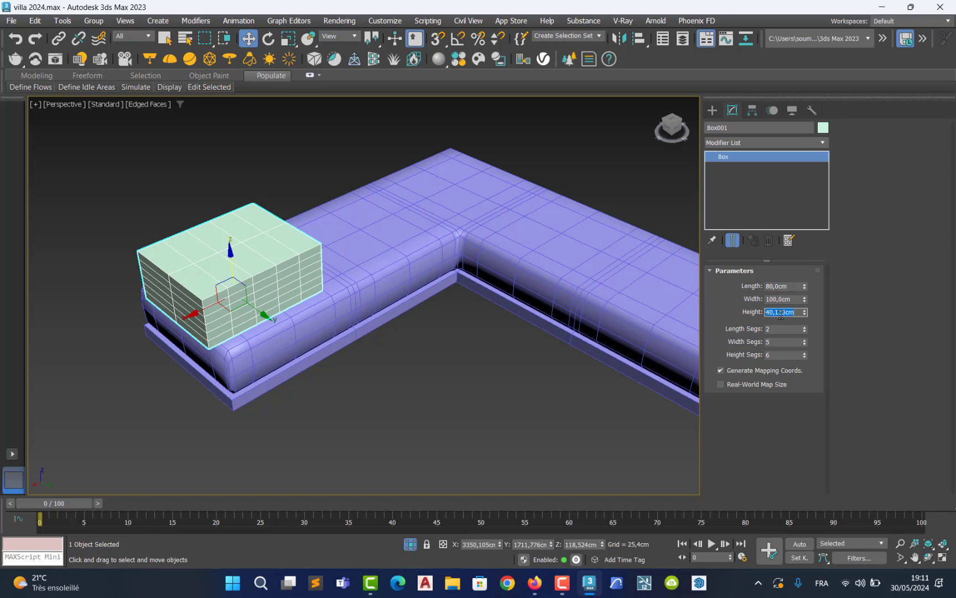
pyautogui.write('1')
pyautogui.press('Return')
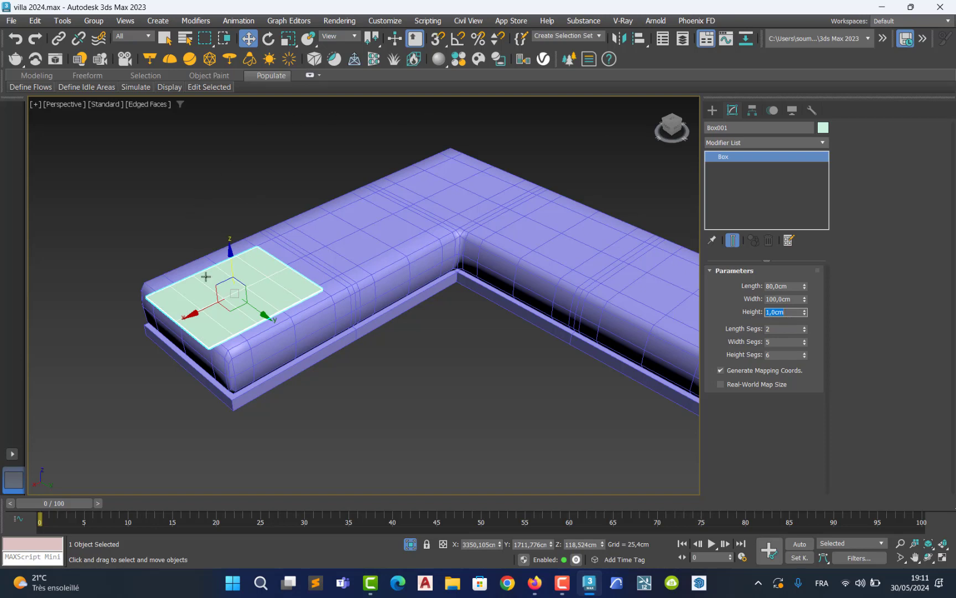
# Move the thin box about 26 cm along the left wing, away from the seat's end
pyautogui.scroll(3, 185, 315)
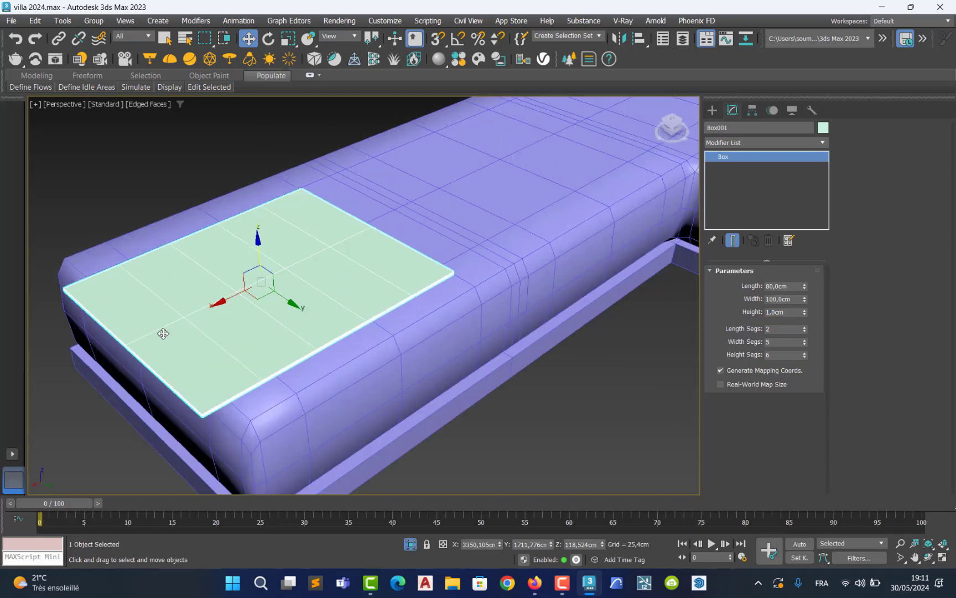
pyautogui.moveTo(238, 305); pyautogui.dragTo(282, 280)
pyautogui.moveTo(381, 271); pyautogui.dragTo(333, 273, button='middle')
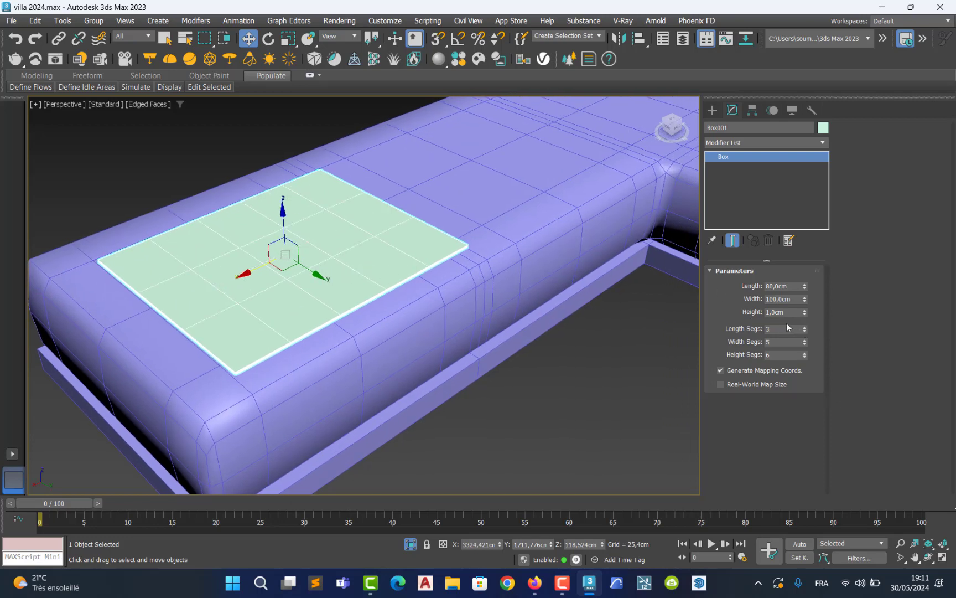
# Subdivide the thin box with 14 length segments, 14 width segments and 1 height segment
pyautogui.moveTo(783, 326); pyautogui.dragTo(710, 325)
pyautogui.write('14')
pyautogui.press('Tab')
pyautogui.write('14')
pyautogui.press('Tab')
pyautogui.click(538, 393)
pyautogui.click(343, 258)
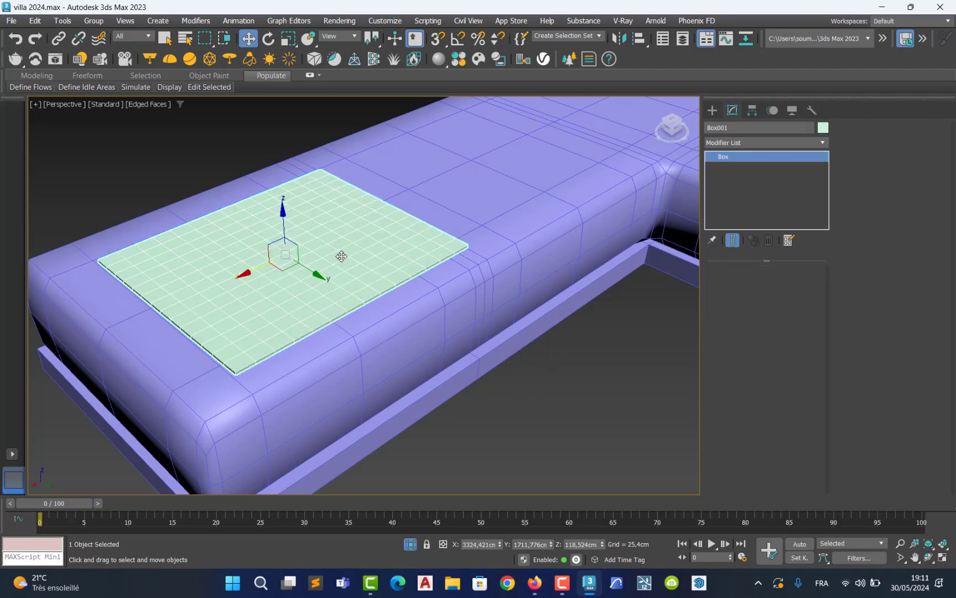
# Select the base slab, the seat and the thin box in turn to check each object's name
pyautogui.moveTo(363, 259); pyautogui.dragTo(356, 255, button='middle')
pyautogui.click(372, 379)
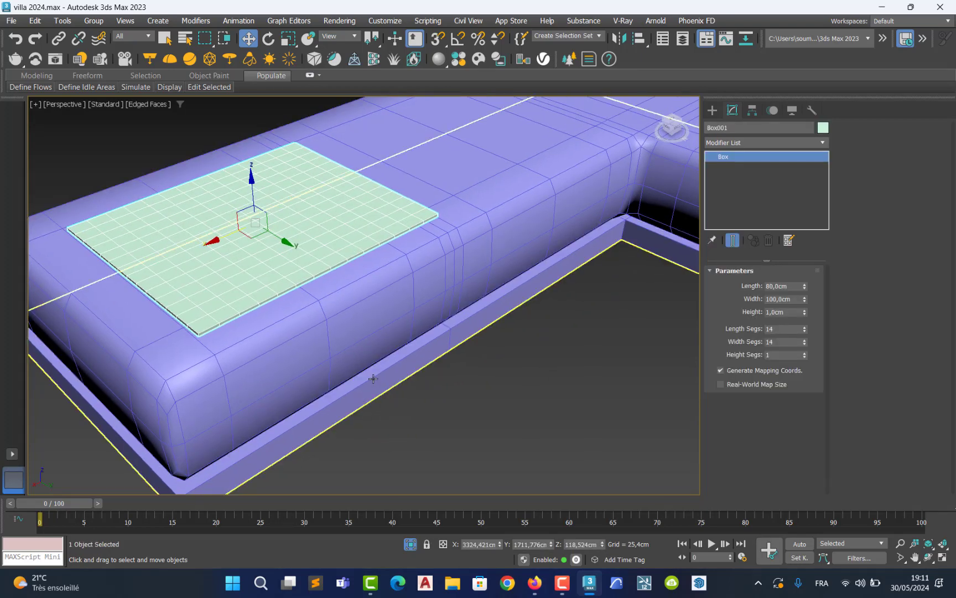
pyautogui.click(761, 128)
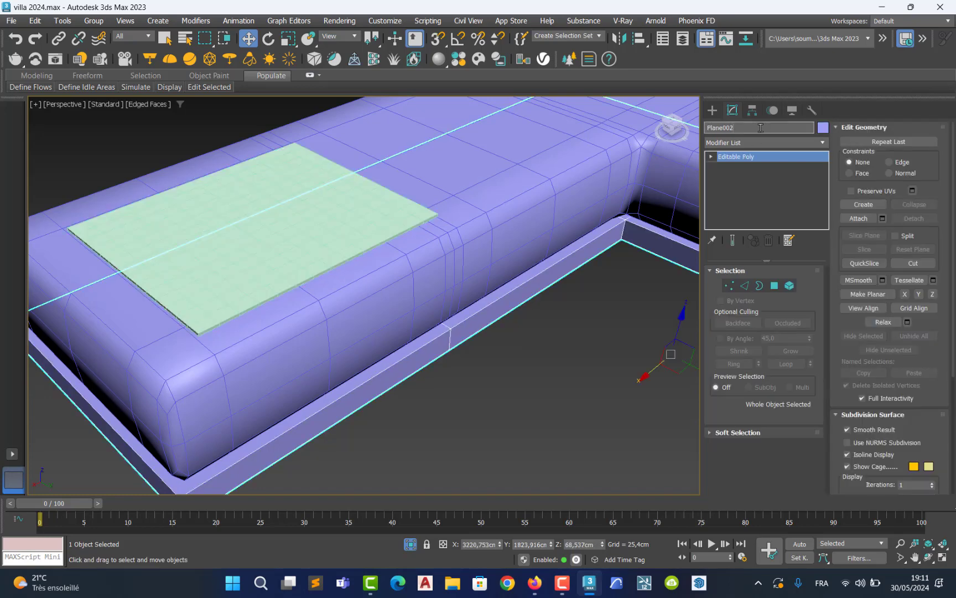
pyautogui.click(374, 271)
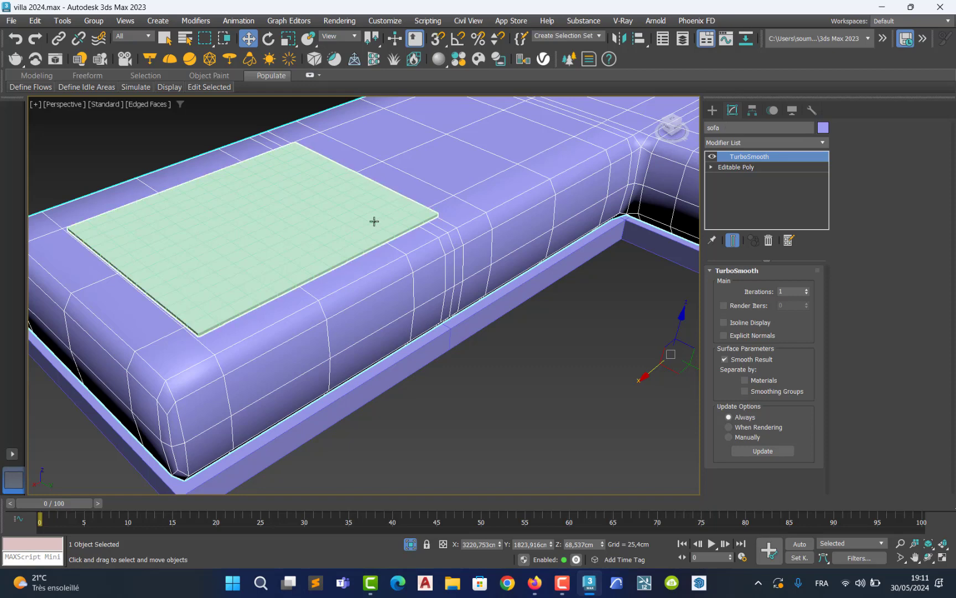
pyautogui.click(308, 220)
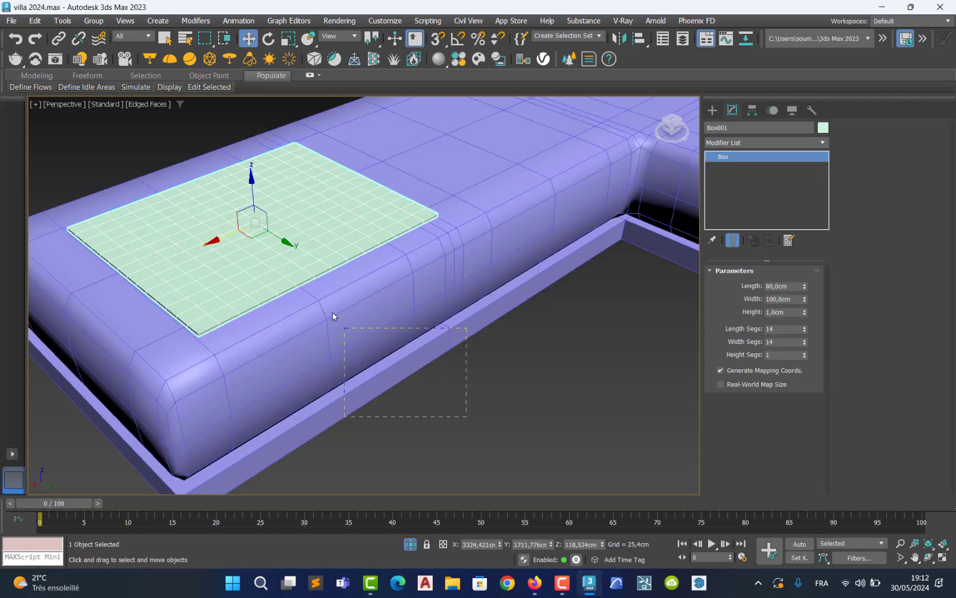
# Select the base slab, the seat and the thin box together and apply a Cloth modifier to them
pyautogui.moveTo(332, 316); pyautogui.dragTo(249, 205)
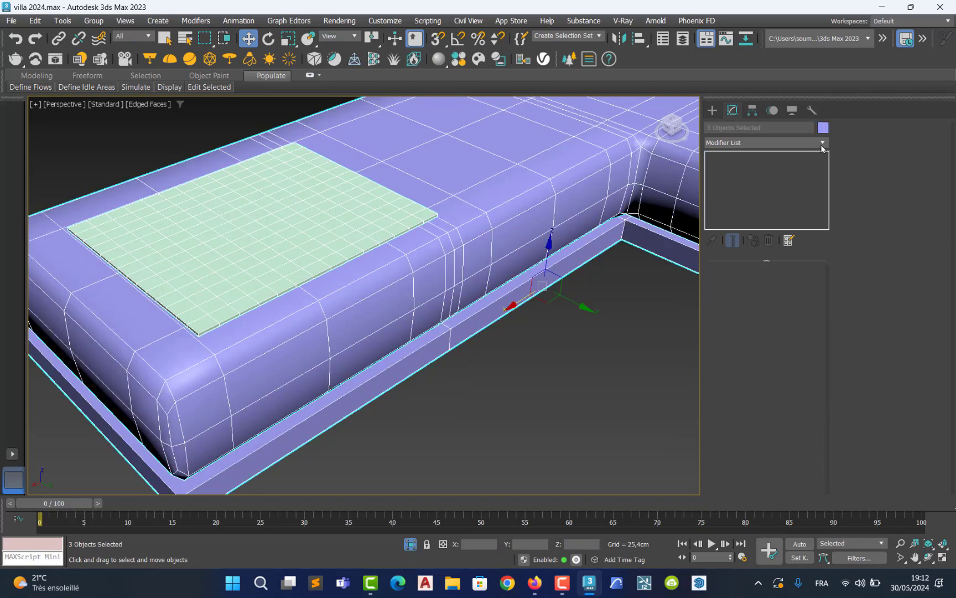
pyautogui.click(822, 143)
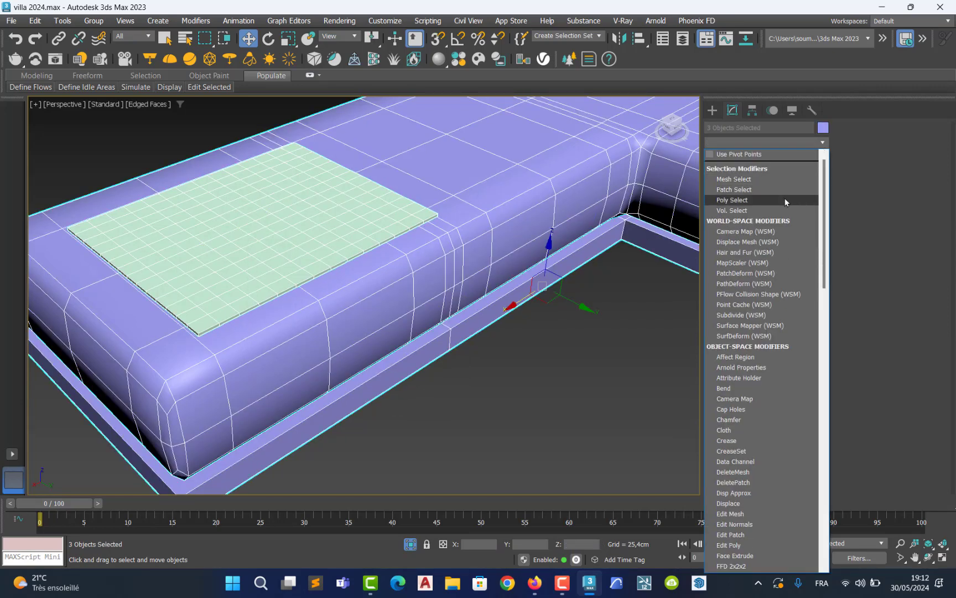
pyautogui.write('cl')
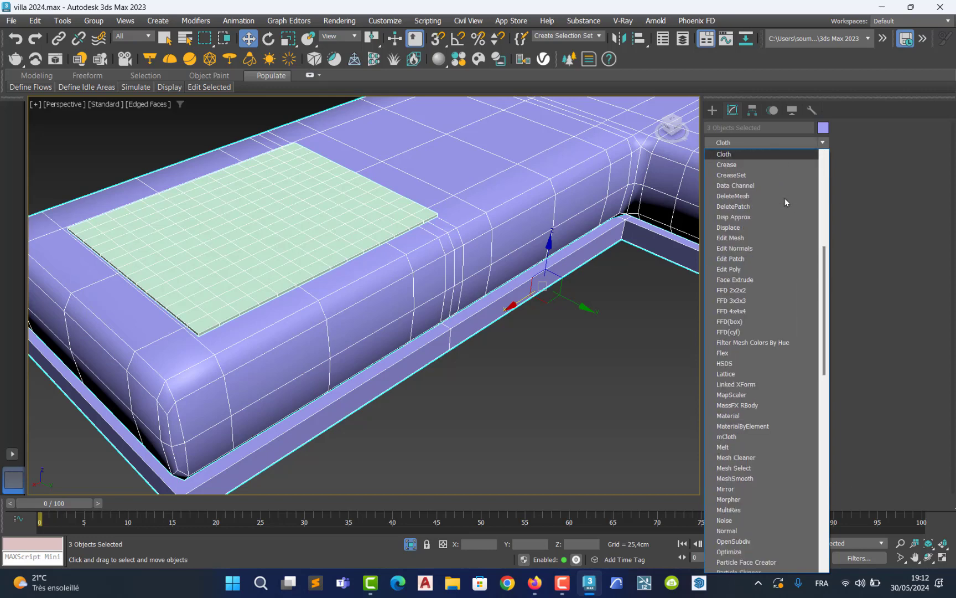
pyautogui.click(724, 156)
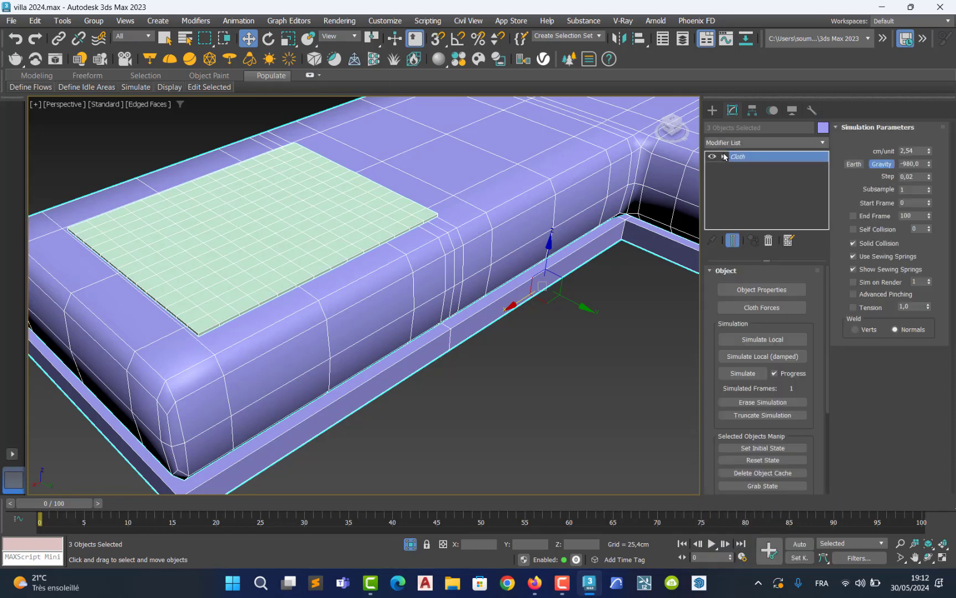
# In the Cloth object properties, define sofa and Plane002 as collision objects
pyautogui.click(759, 292)
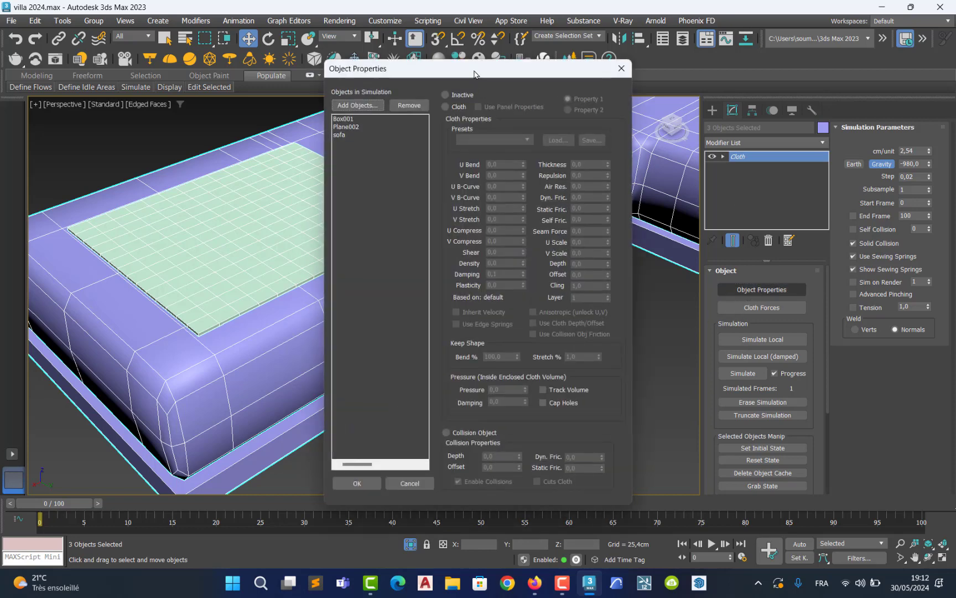
pyautogui.moveTo(474, 74); pyautogui.dragTo(635, 92)
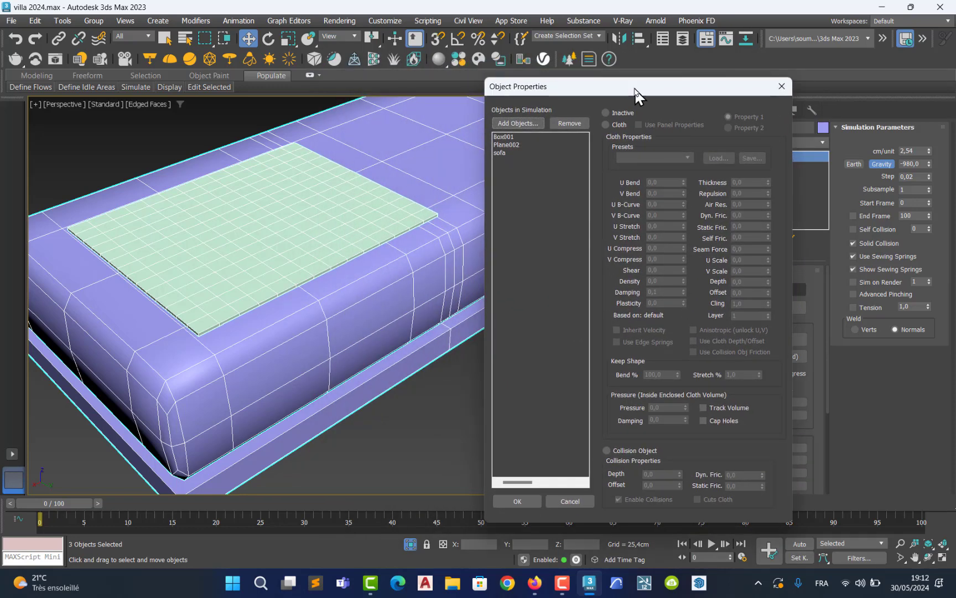
pyautogui.click(503, 152)
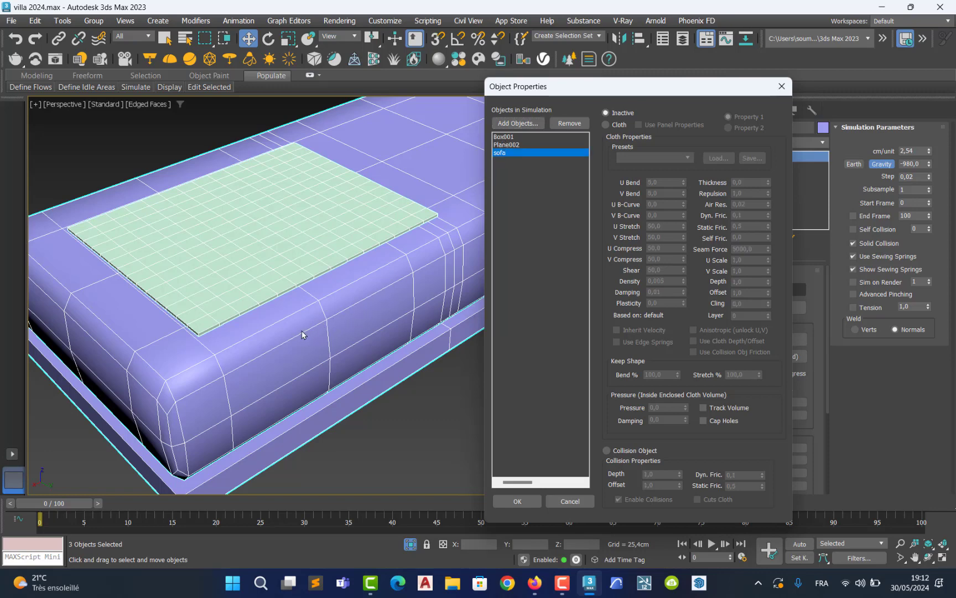
pyautogui.click(605, 451)
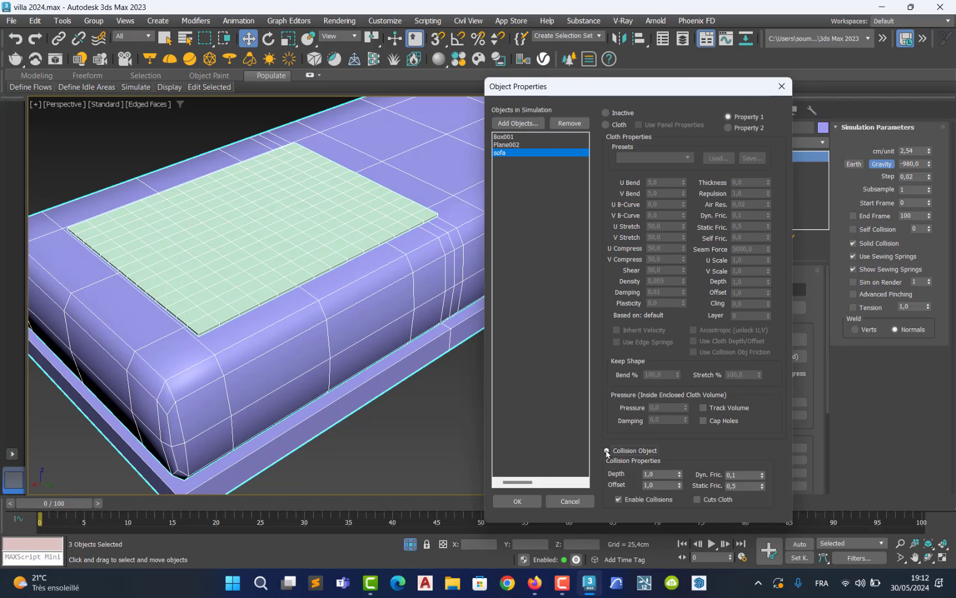
pyautogui.click(514, 145)
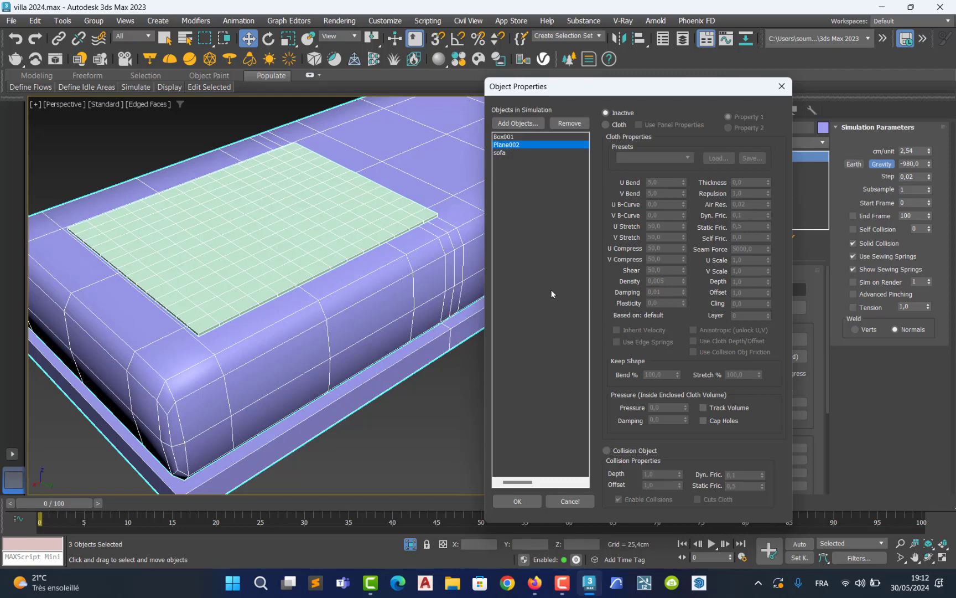
pyautogui.click(608, 450)
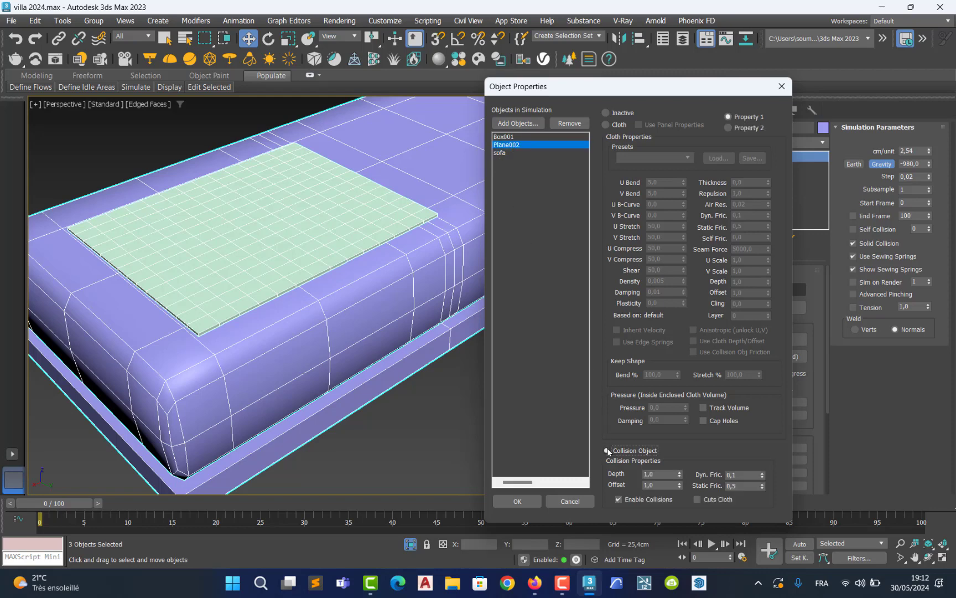
# Define Box001 as cloth and give it the Satin preset
pyautogui.click(509, 137)
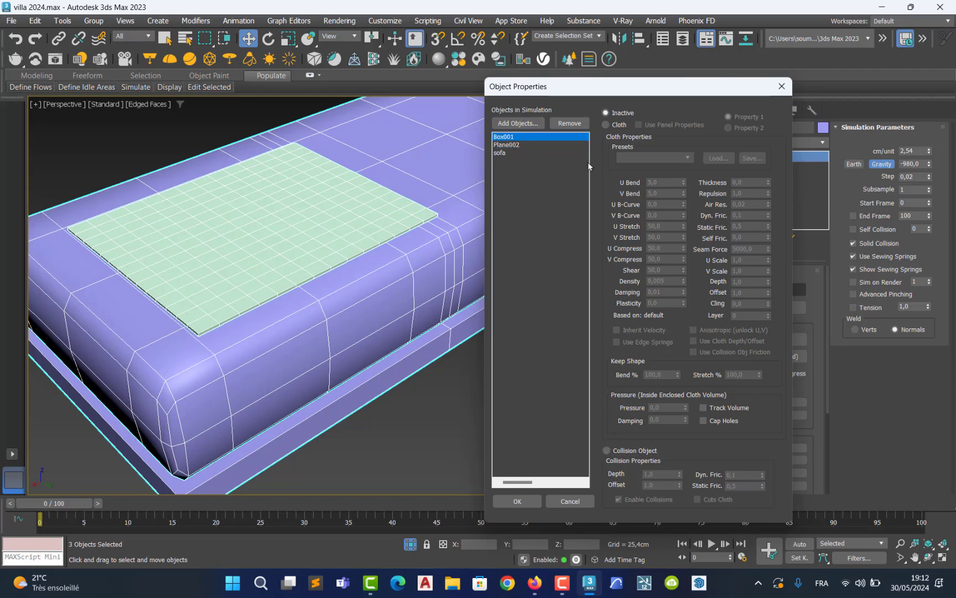
pyautogui.click(607, 125)
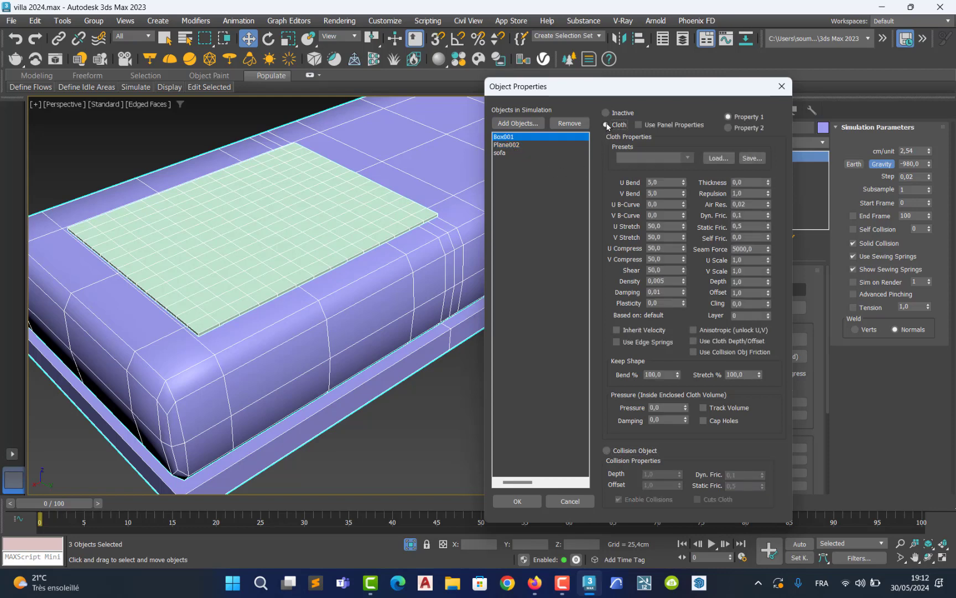
pyautogui.click(687, 159)
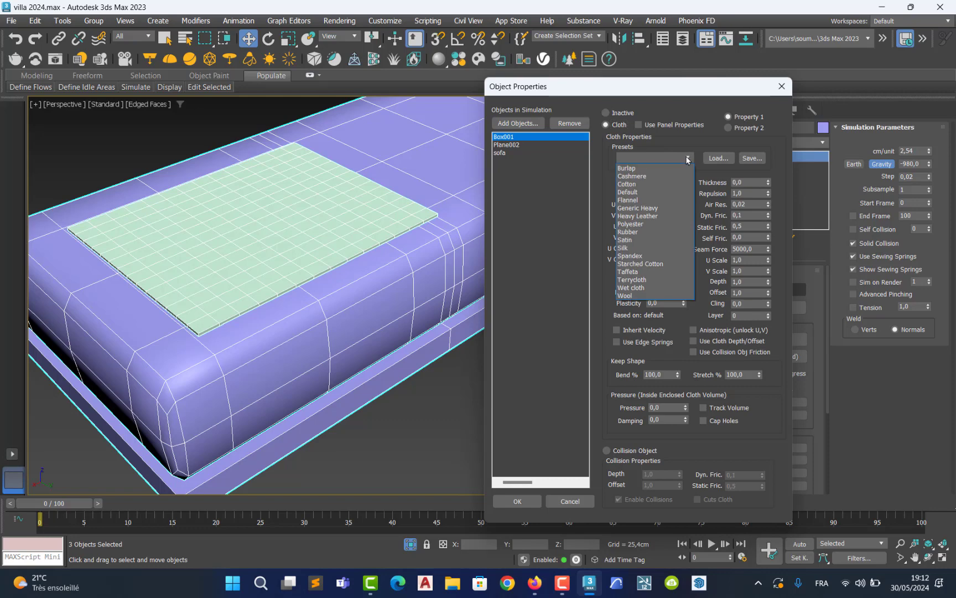
pyautogui.click(632, 240)
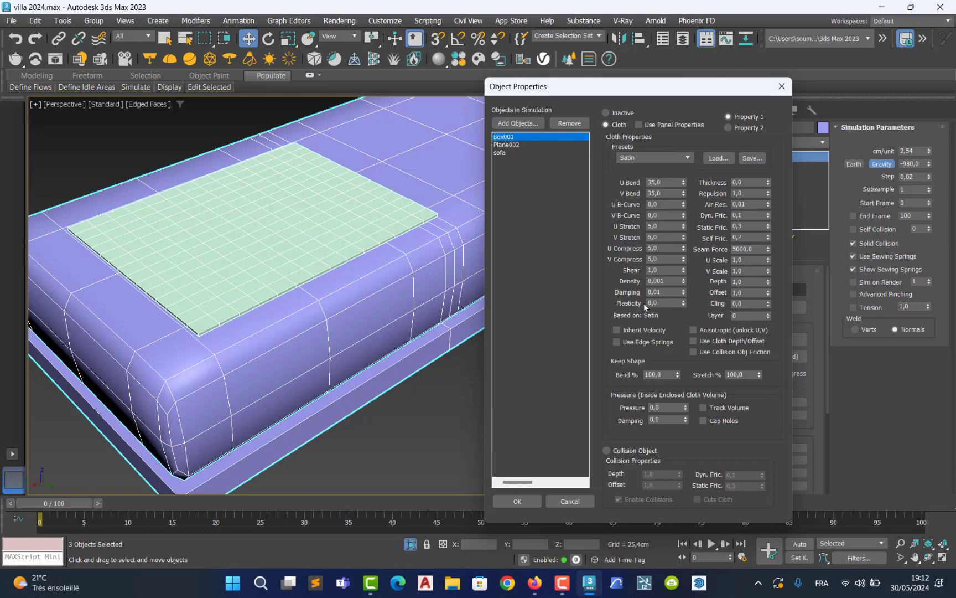
# Set Box001's cloth pressure to 14 and run the Cloth simulation
pyautogui.click(673, 406)
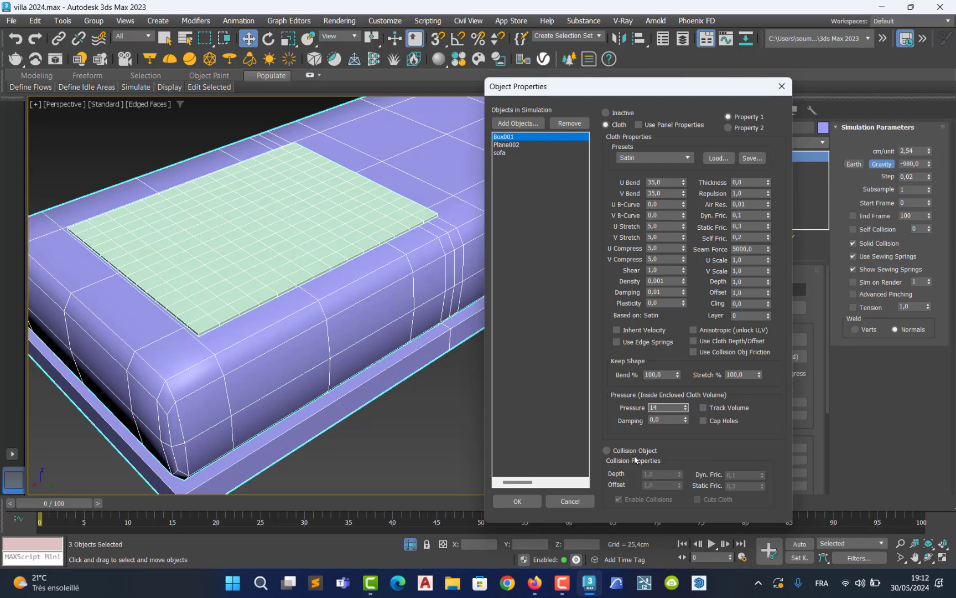
pyautogui.click(513, 500)
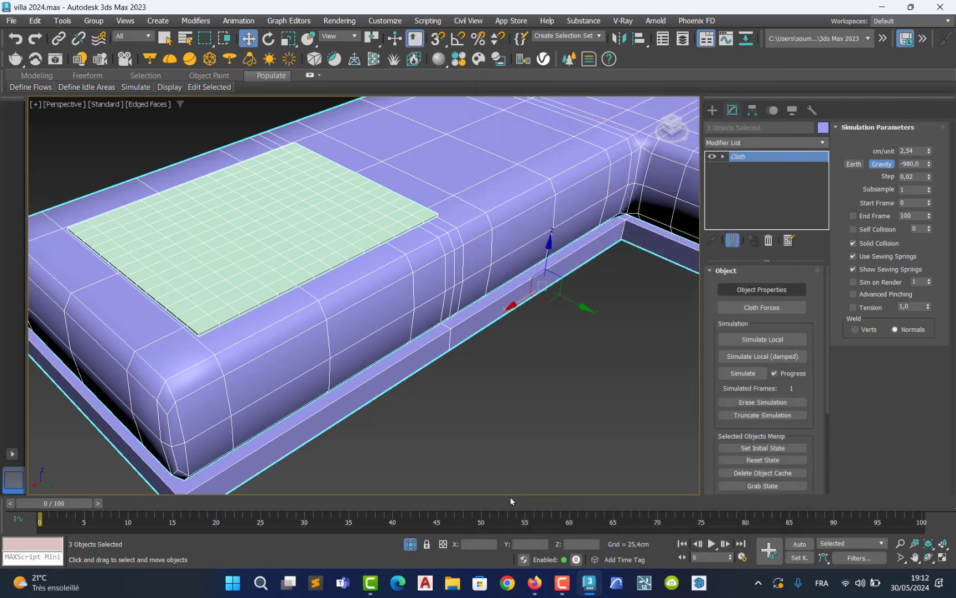
pyautogui.click(748, 373)
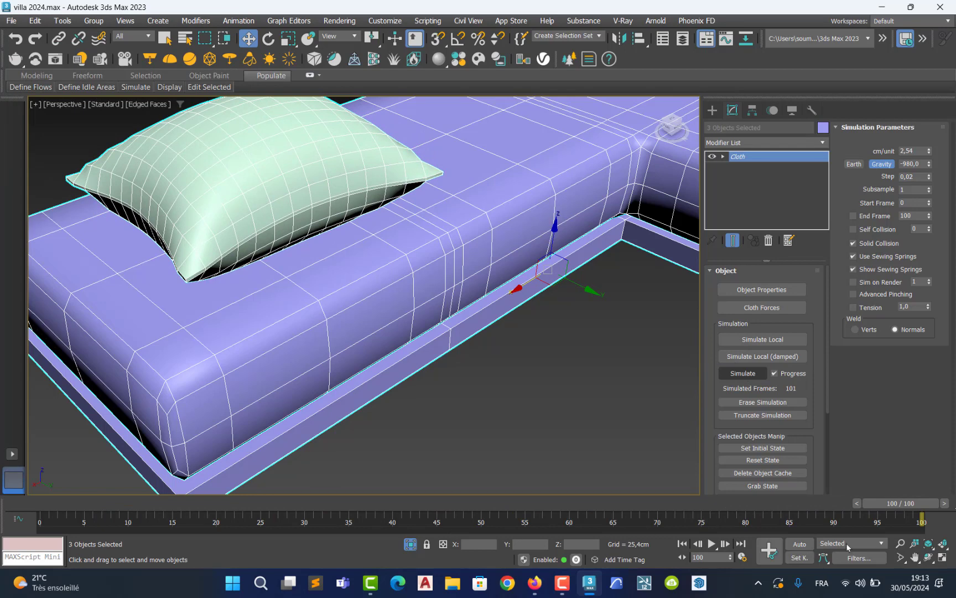
# Go back to frame 7 of the simulation and convert the inflated cushion to Editable Poly
pyautogui.moveTo(883, 506); pyautogui.dragTo(108, 478)
pyautogui.press('w')
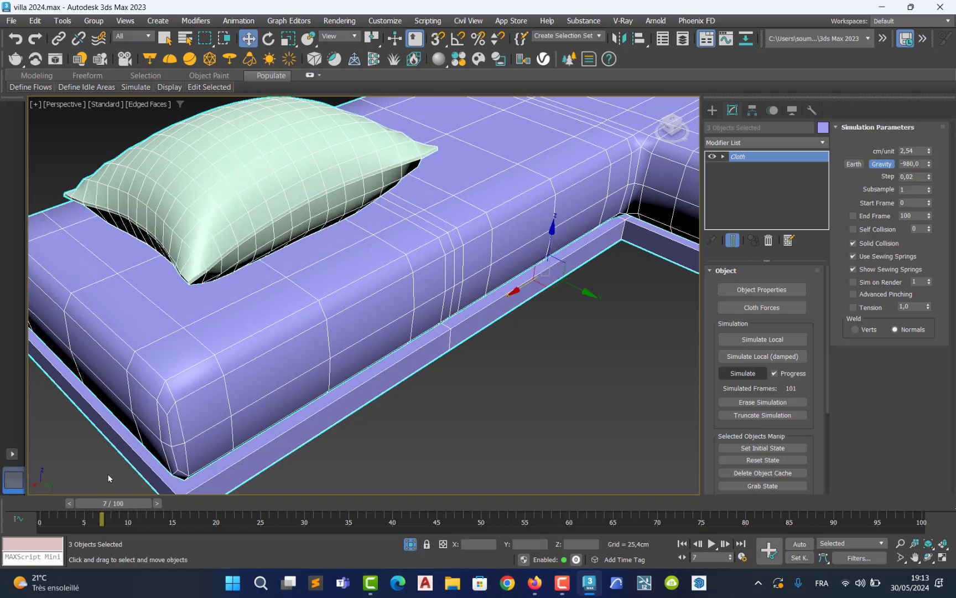
pyautogui.click(287, 197)
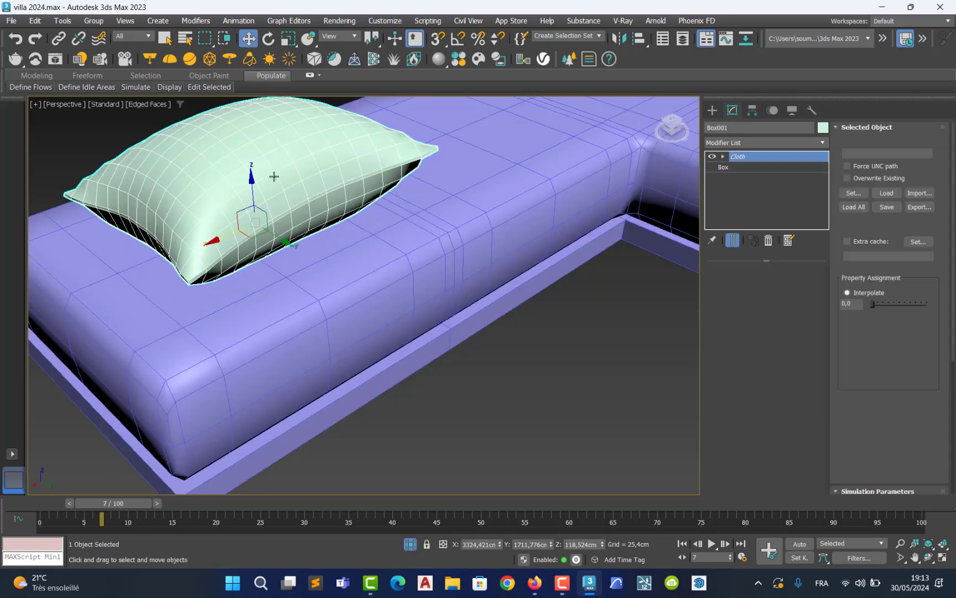
pyautogui.rightClick(270, 172)
pyautogui.moveTo(382, 341)
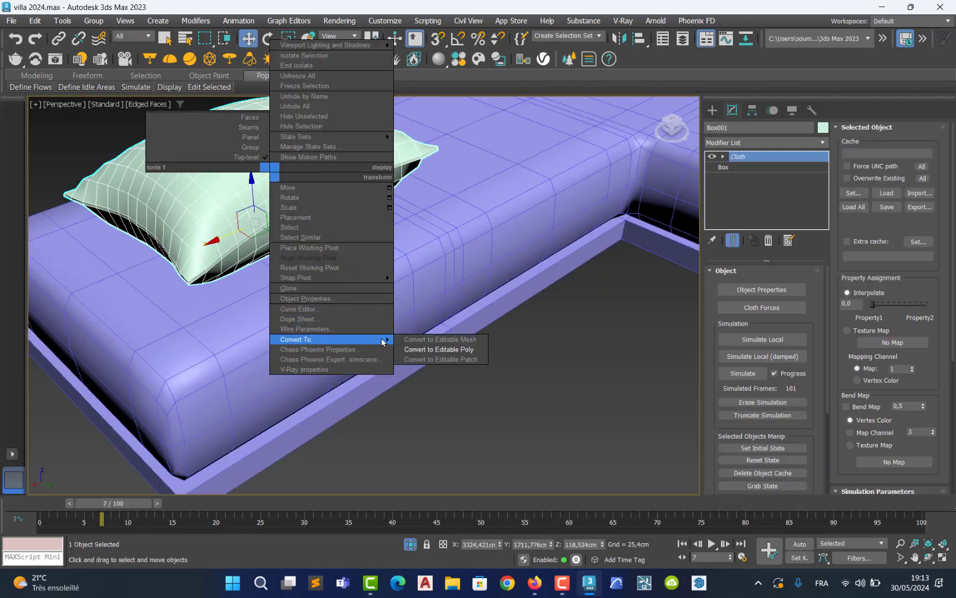
pyautogui.click(422, 351)
# Rotate the cushion to -90 degrees on the X axis so it stands upright
pyautogui.moveTo(273, 177); pyautogui.dragTo(322, 202, button='middle')
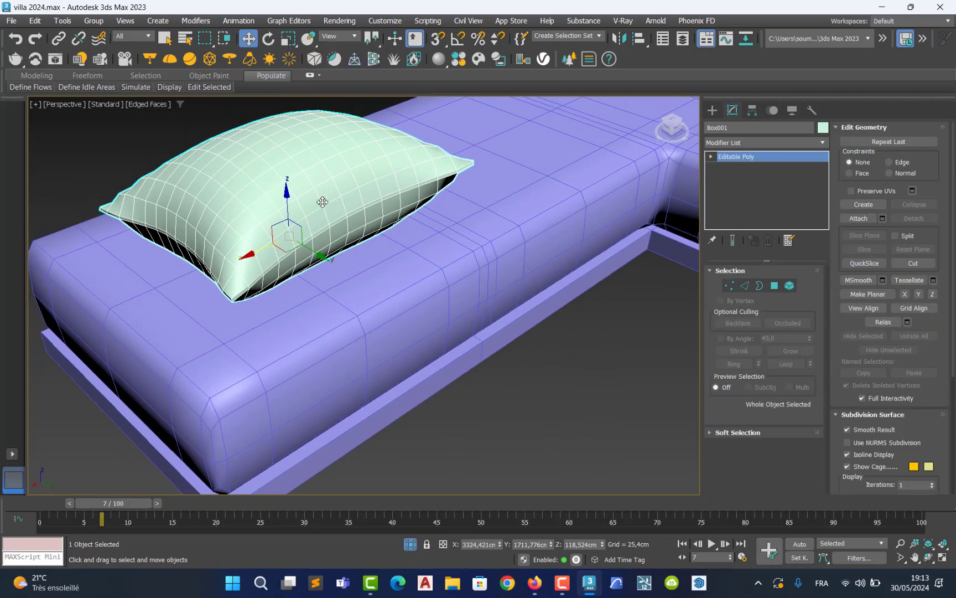
pyautogui.click(268, 38)
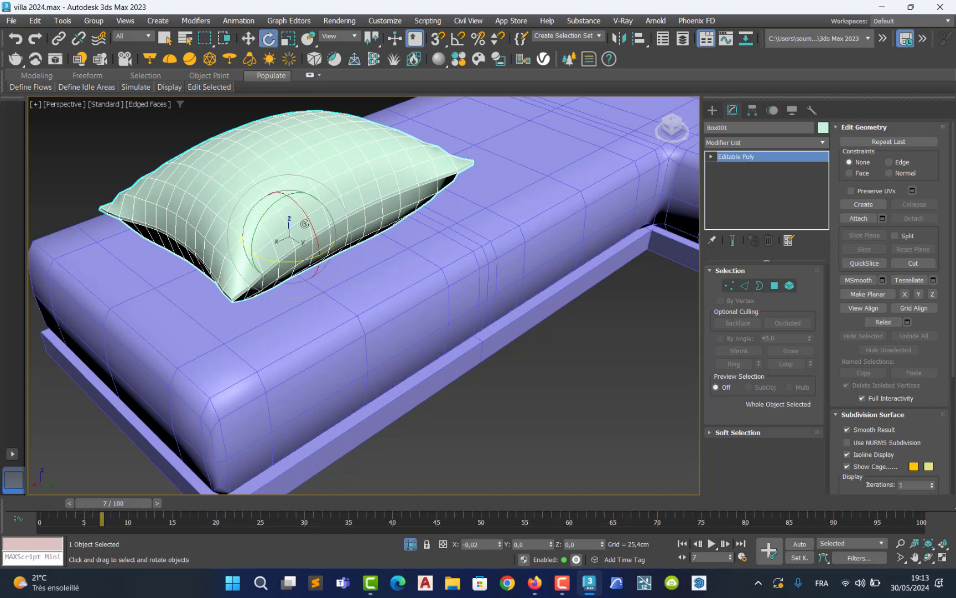
pyautogui.moveTo(312, 230); pyautogui.dragTo(311, 319)
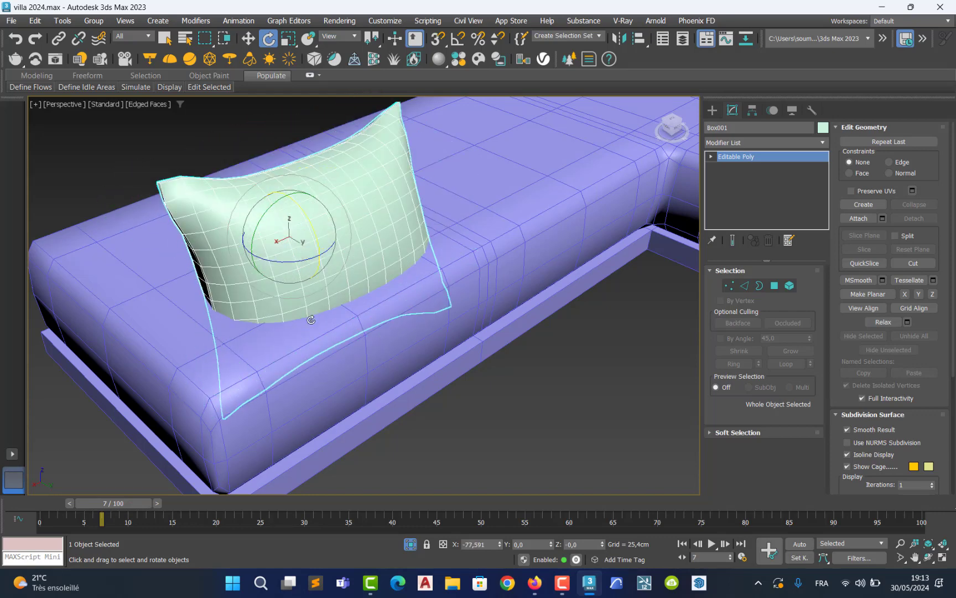
pyautogui.click(490, 544)
pyautogui.write('-90')
pyautogui.press('Return')
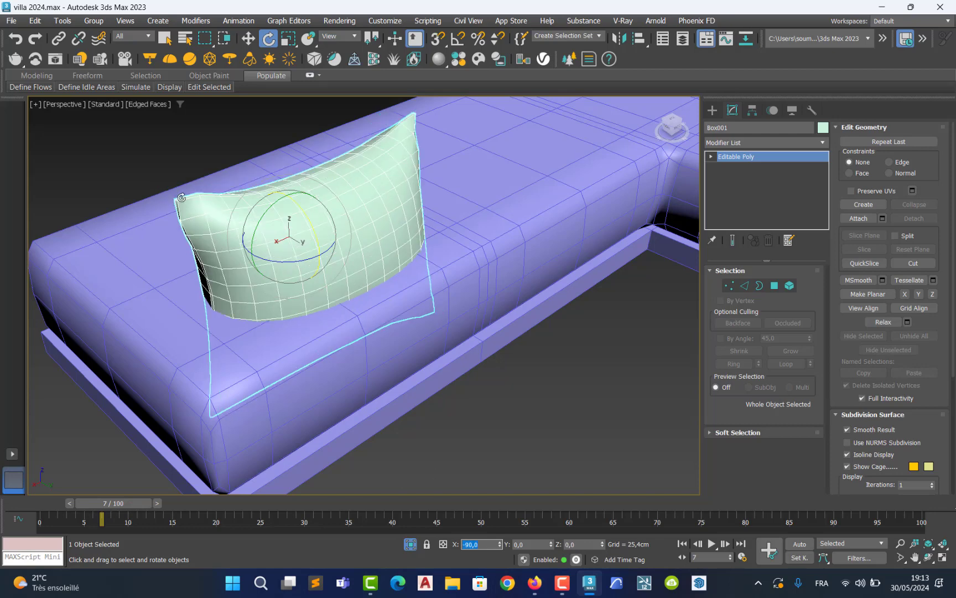
# Raise the cushion and shift it along Y so it rests on the seat near its back edge
pyautogui.click(248, 38)
pyautogui.moveTo(289, 210); pyautogui.dragTo(232, 147)
pyautogui.keyDown('alt'); pyautogui.moveTo(233, 147); pyautogui.dragTo(274, 221, button='middle'); pyautogui.keyUp('alt')
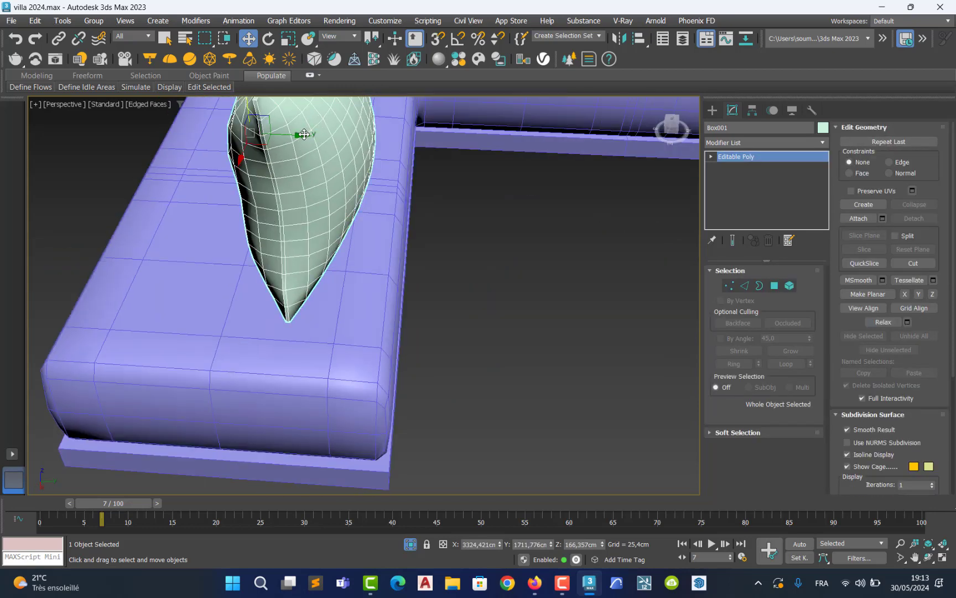
pyautogui.moveTo(301, 134); pyautogui.dragTo(112, 153)
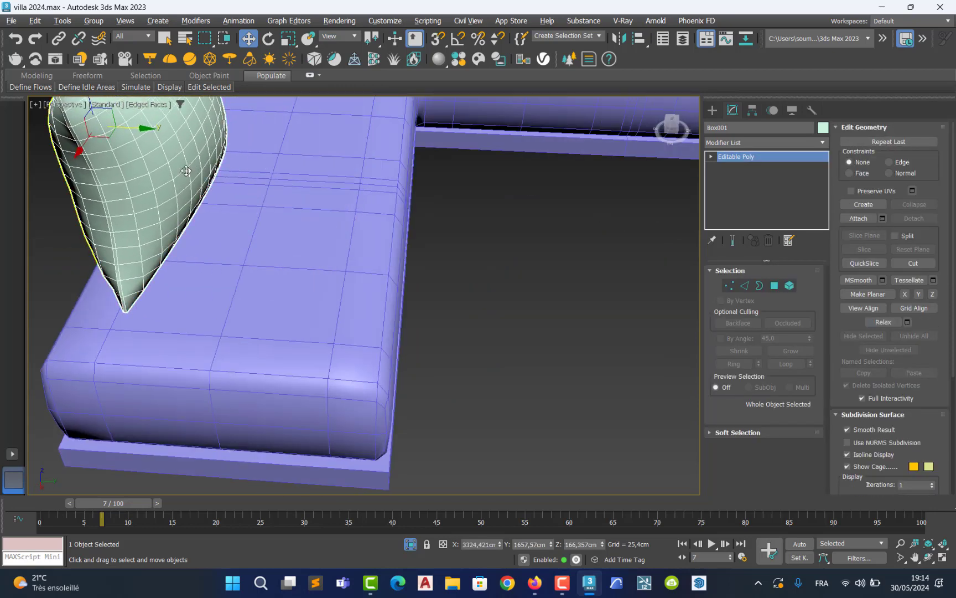
pyautogui.scroll(3, 112, 154)
pyautogui.moveTo(112, 154)
pyautogui.keyDown('alt'); pyautogui.mouseDown(button='middle')
pyautogui.moveTo(160, 152)
pyautogui.moveTo(151, 167)
pyautogui.moveTo(117, 157)
pyautogui.mouseUp(button='middle'); pyautogui.keyUp('alt')
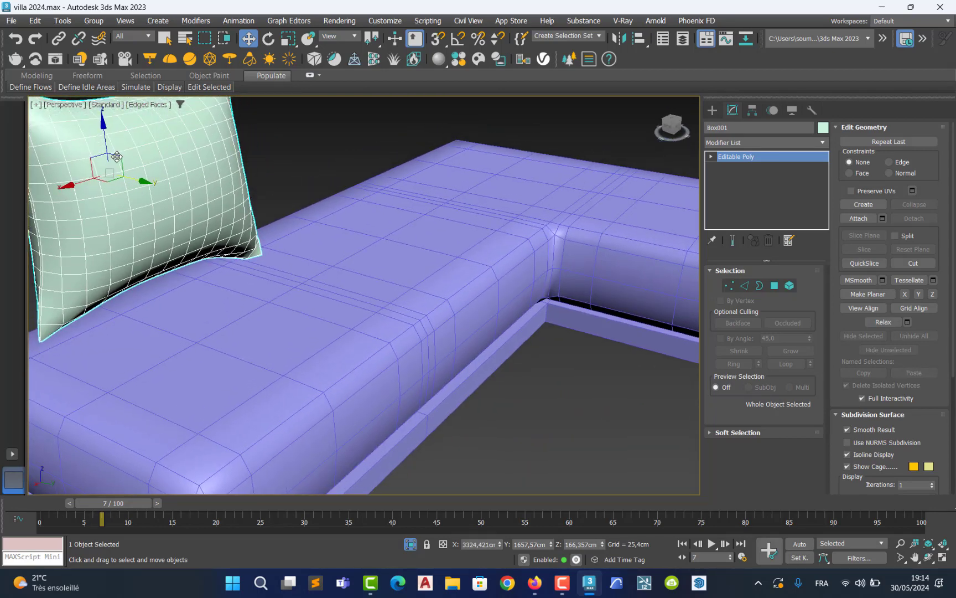
pyautogui.moveTo(103, 120); pyautogui.dragTo(105, 128)
pyautogui.scroll(-6, 241, 271)
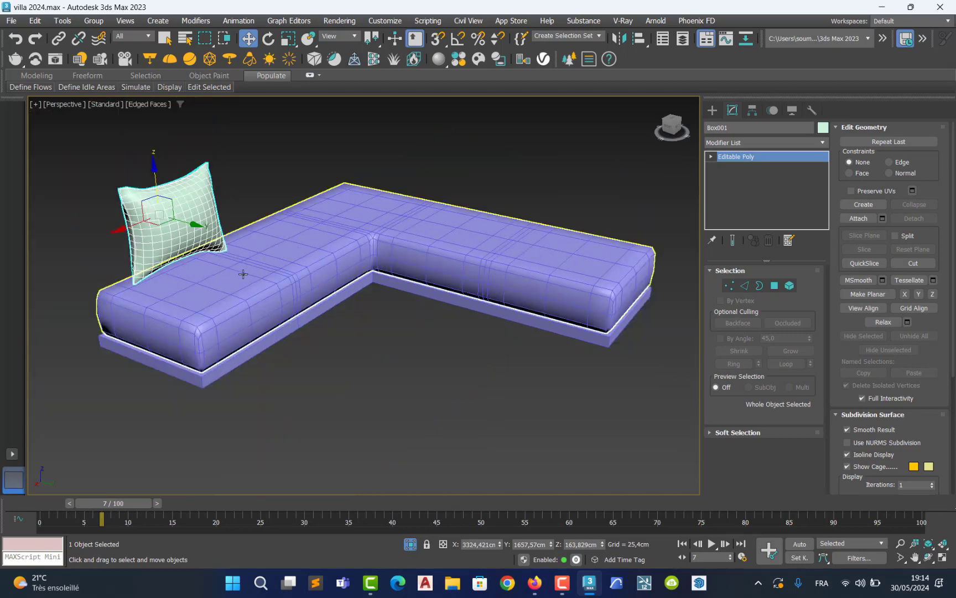
# Exit isolation mode and move the cushion along X to the corner of the L-shaped sofa
pyautogui.keyDown('alt'); pyautogui.moveTo(176, 270); pyautogui.dragTo(201, 275, button='middle'); pyautogui.keyUp('alt')
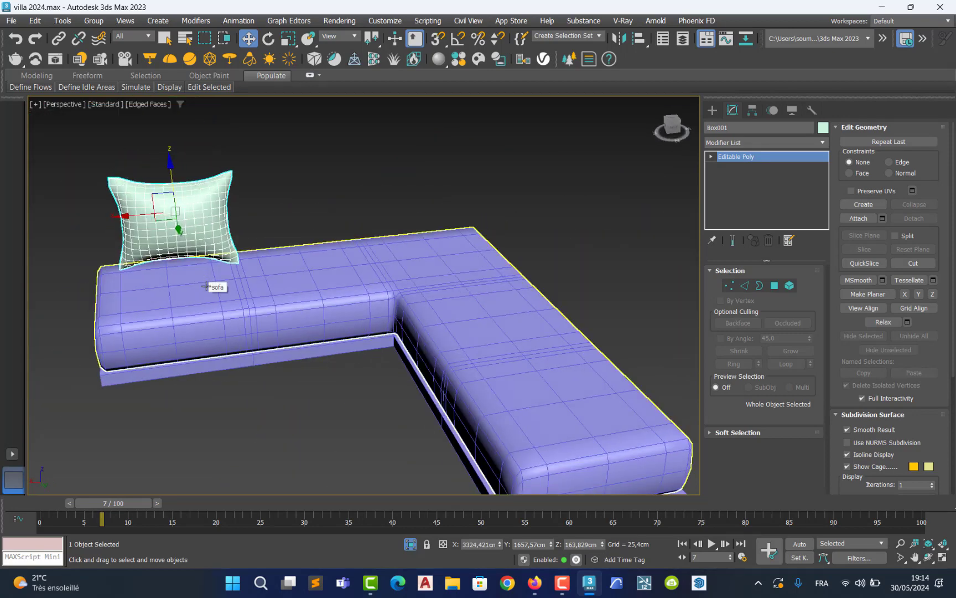
pyautogui.click(410, 544)
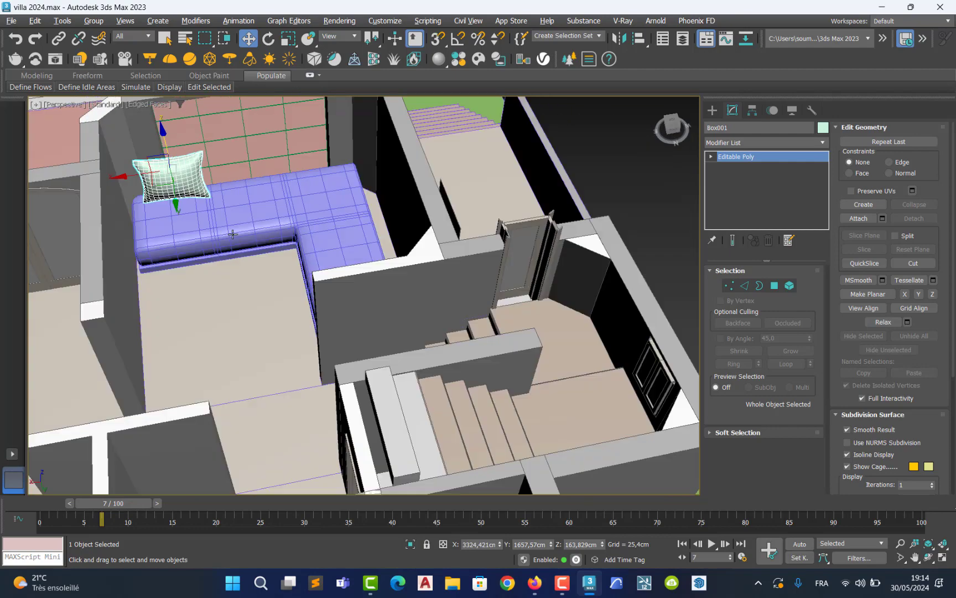
pyautogui.keyDown('alt'); pyautogui.moveTo(232, 234); pyautogui.dragTo(214, 241, button='middle'); pyautogui.keyUp('alt')
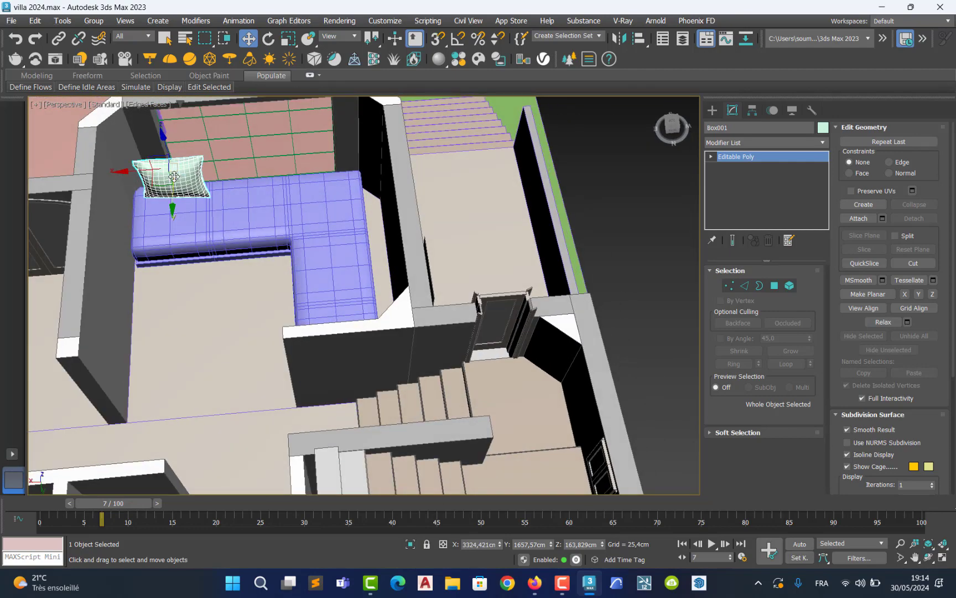
pyautogui.moveTo(125, 169); pyautogui.dragTo(282, 161)
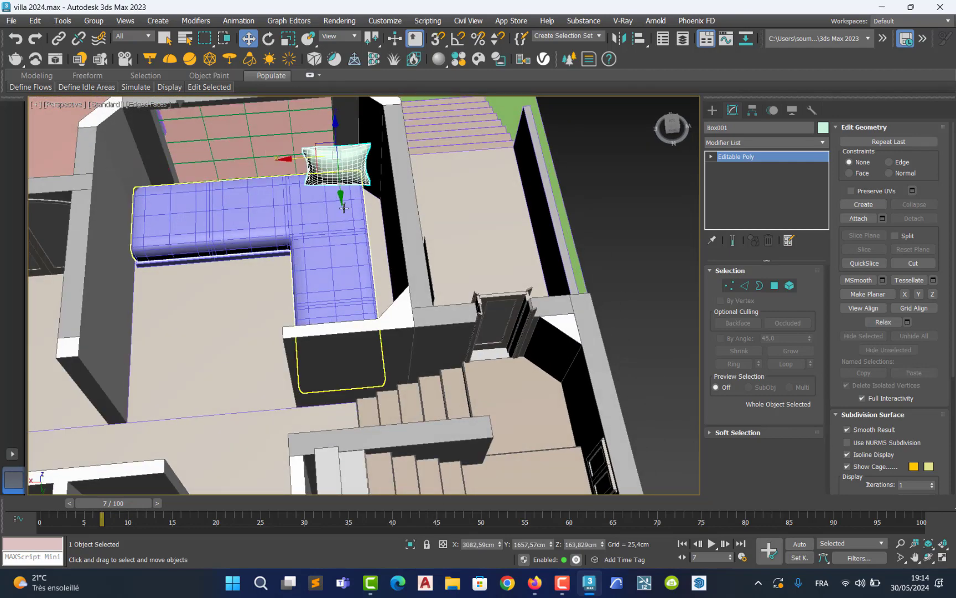
pyautogui.keyDown('alt'); pyautogui.moveTo(346, 208); pyautogui.dragTo(356, 270, button='middle'); pyautogui.keyUp('alt')
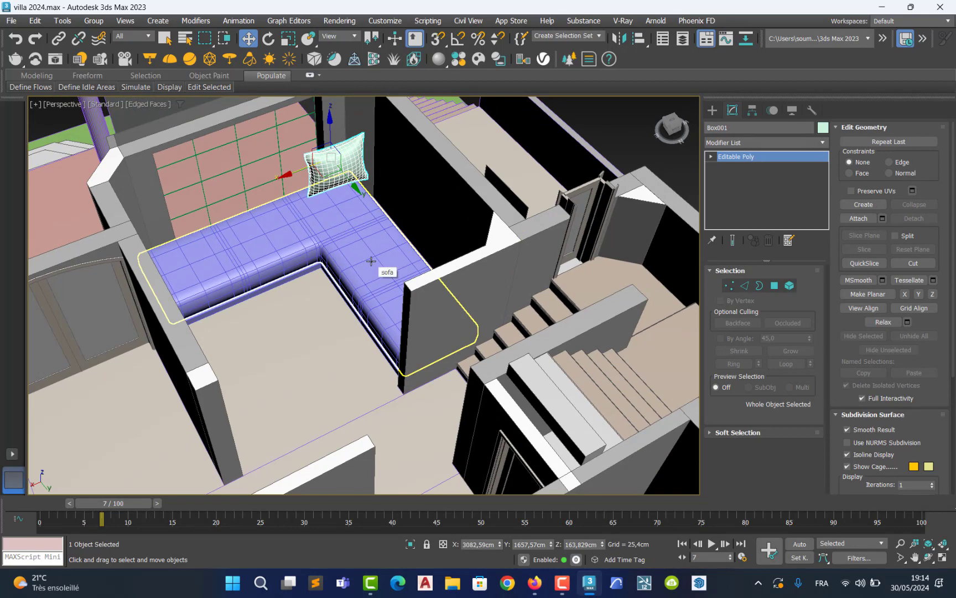
# Select the seat and the base slab together and scale them to 107 percent along X
pyautogui.click(363, 310)
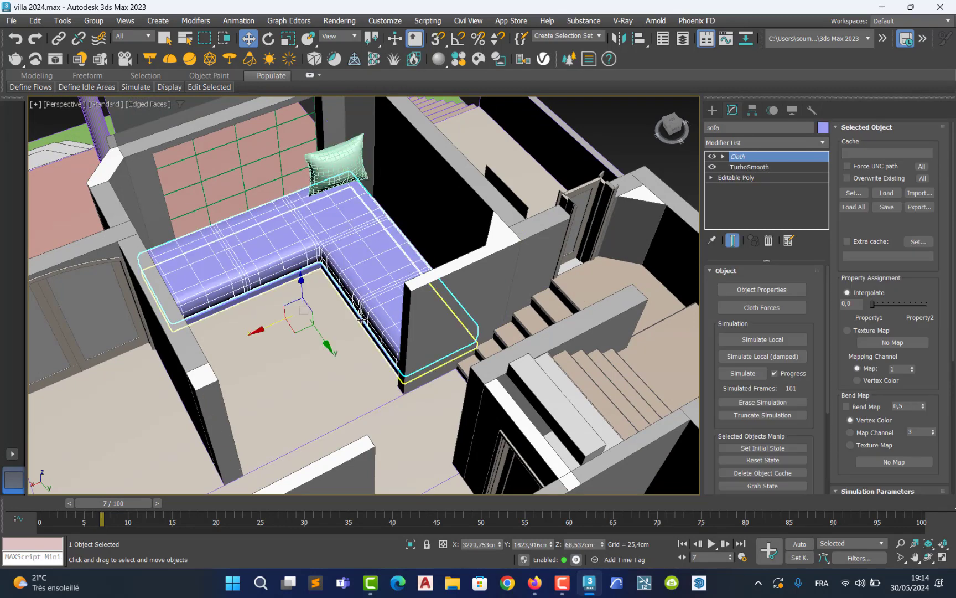
pyautogui.keyDown('ctrl'); pyautogui.click(365, 322); pyautogui.keyUp('ctrl')
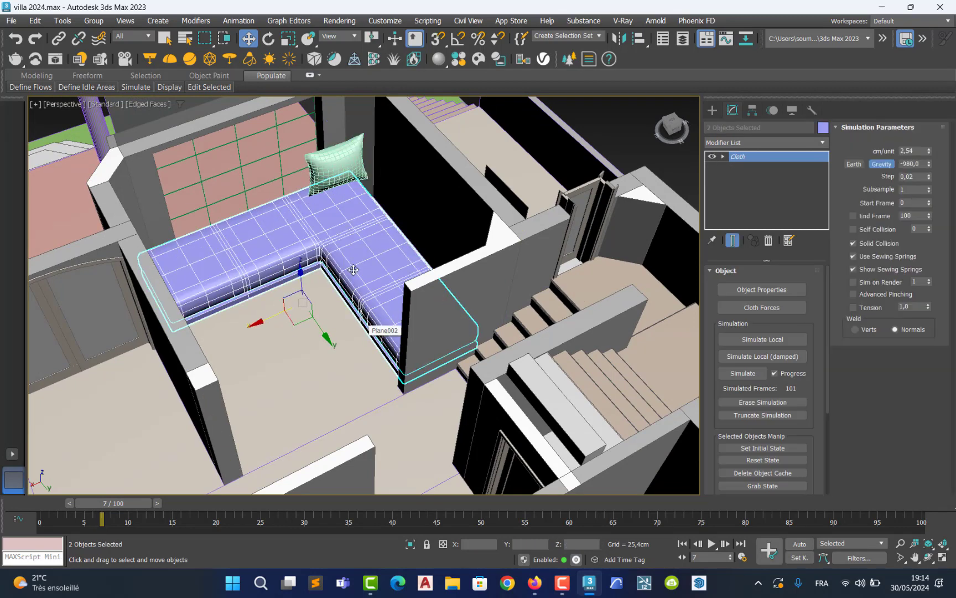
pyautogui.click(288, 40)
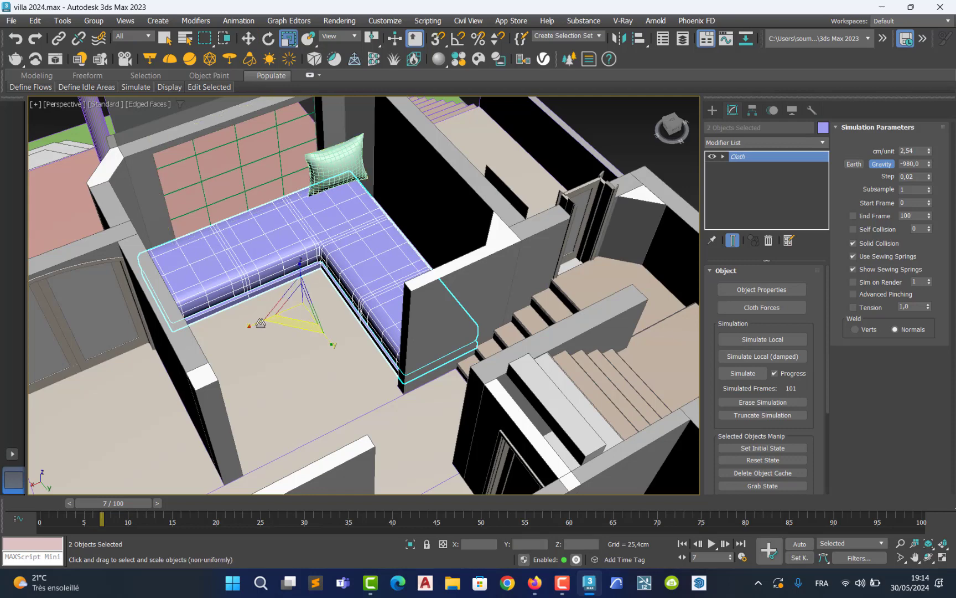
pyautogui.moveTo(251, 326); pyautogui.dragTo(248, 326)
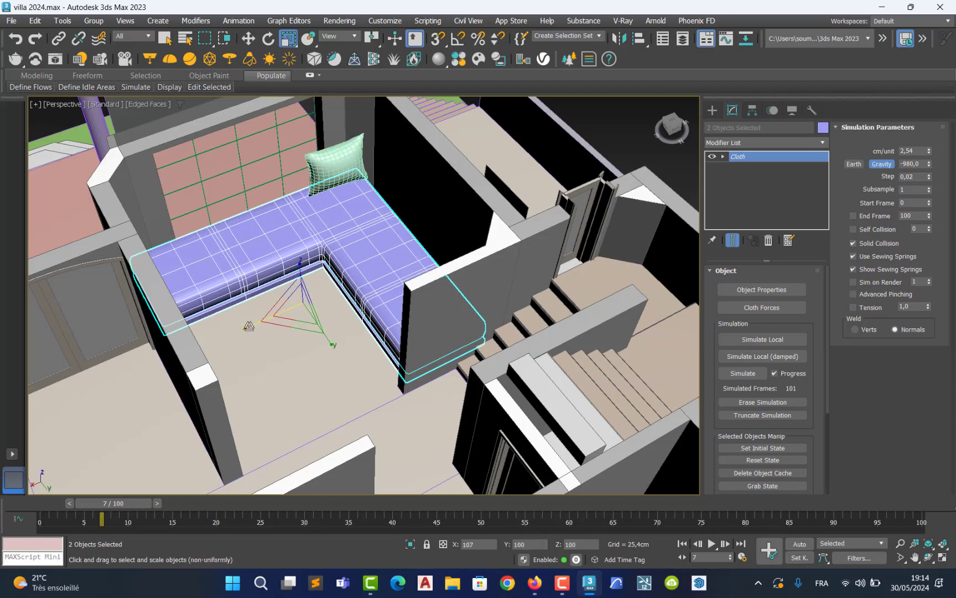
# Move the seat and base slab about -6.83 cm along X to fit them between the room's walls
pyautogui.click(248, 39)
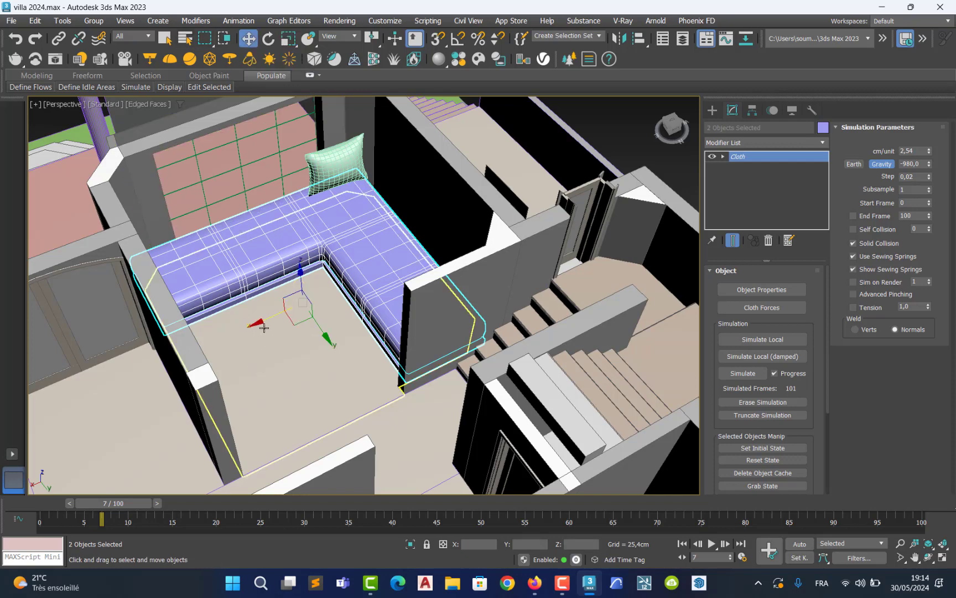
pyautogui.moveTo(259, 324); pyautogui.dragTo(263, 321)
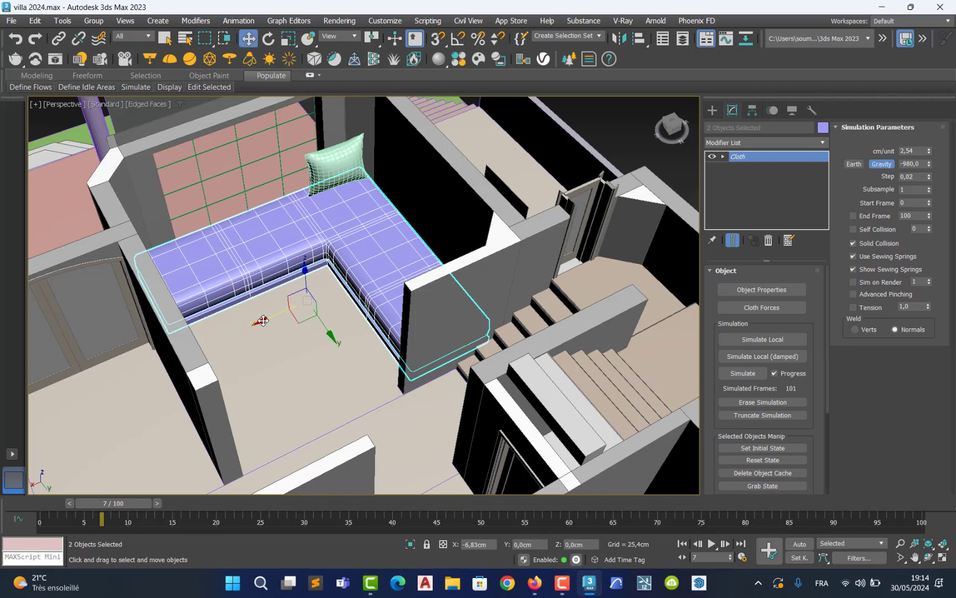
pyautogui.moveTo(262, 321)
pyautogui.keyDown('alt'); pyautogui.mouseDown(button='middle')
pyautogui.moveTo(214, 324)
pyautogui.moveTo(272, 334)
pyautogui.mouseUp(button='middle'); pyautogui.keyUp('alt')
pyautogui.scroll(3, 279, 321)
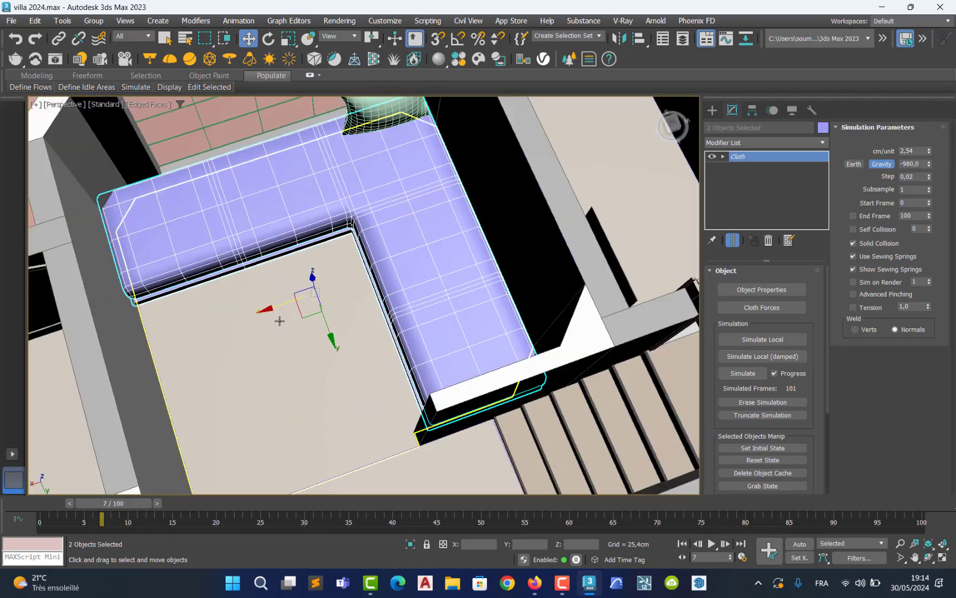
pyautogui.scroll(2, 280, 321)
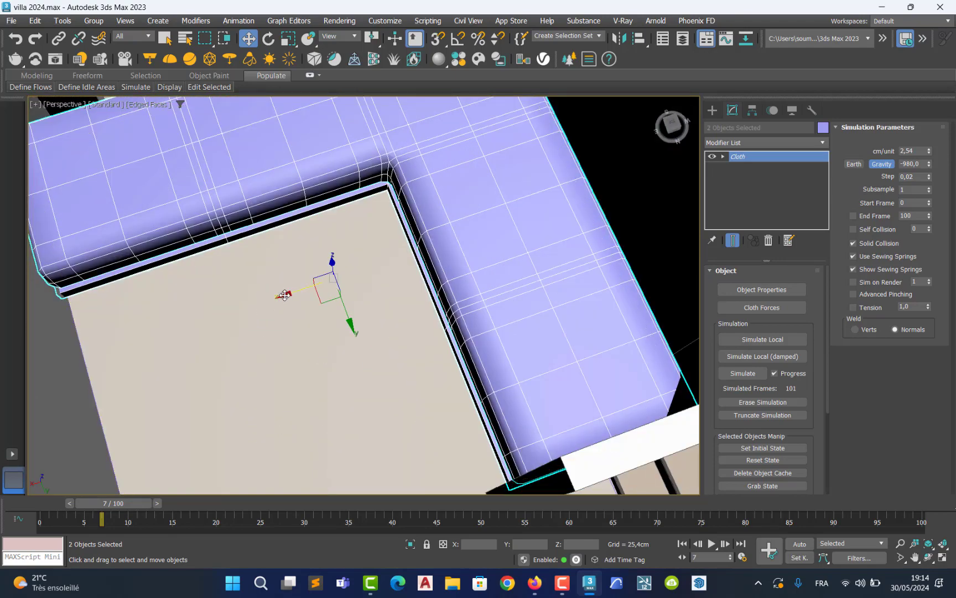
pyautogui.keyDown('alt'); pyautogui.moveTo(277, 292); pyautogui.dragTo(313, 275, button='middle'); pyautogui.keyUp('alt')
pyautogui.scroll(-5, 312, 275)
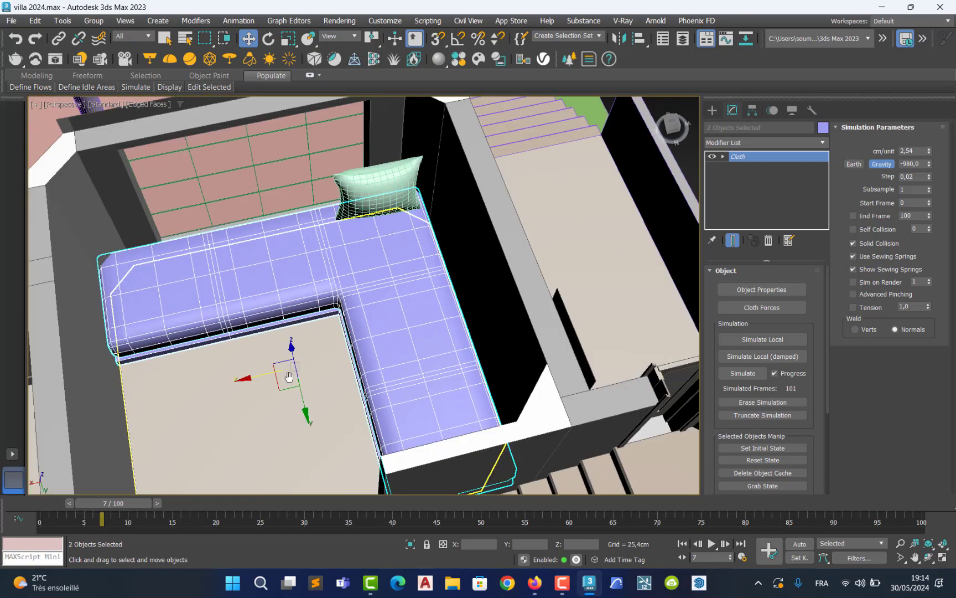
# Select the cushion and rotate it to -90 degrees on the Z axis
pyautogui.scroll(2, 332, 255)
pyautogui.click(339, 256)
pyautogui.scroll(4, 339, 256)
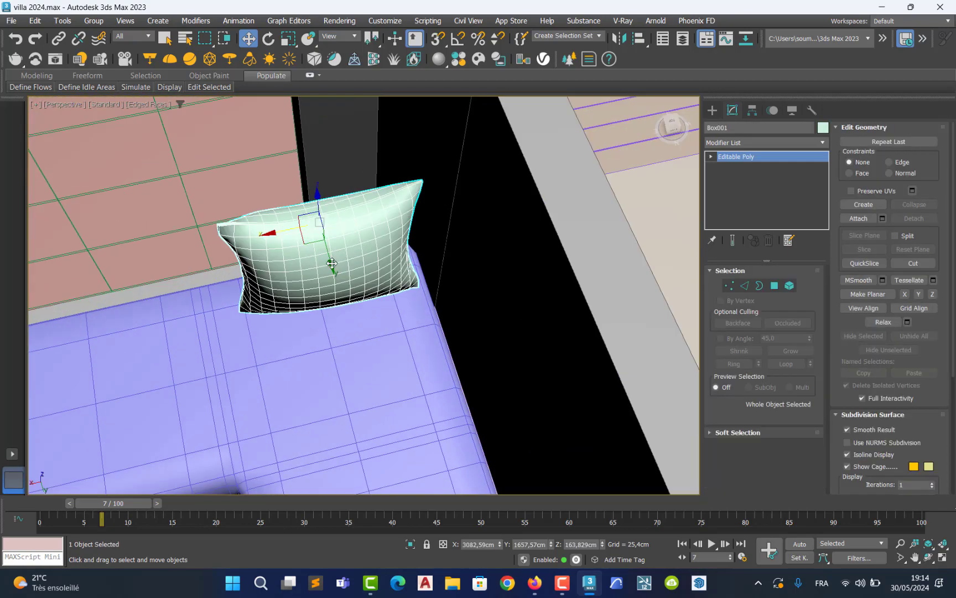
pyautogui.keyDown('alt'); pyautogui.moveTo(330, 267); pyautogui.dragTo(362, 239, button='middle'); pyautogui.keyUp('alt')
pyautogui.click(273, 37)
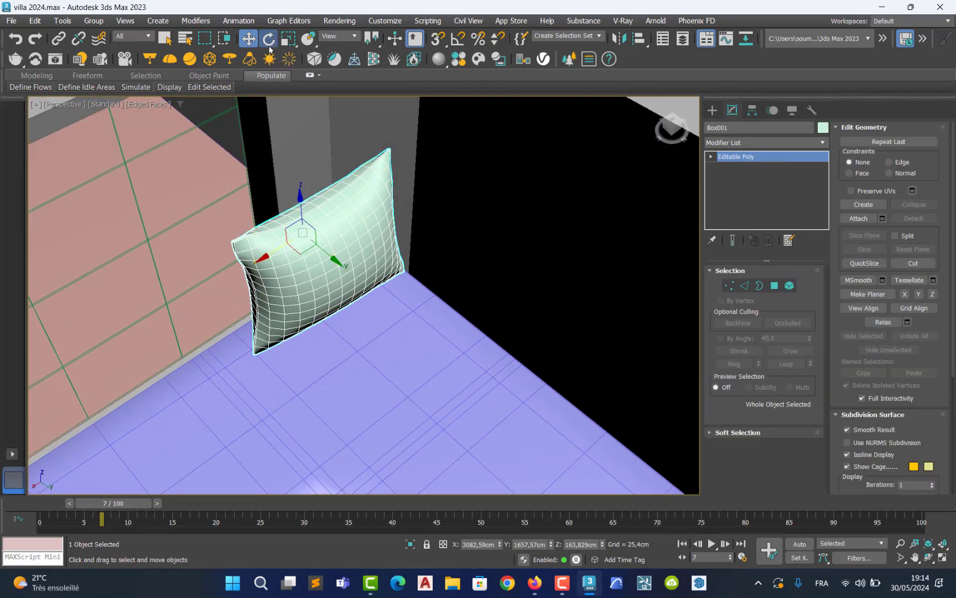
pyautogui.moveTo(311, 268); pyautogui.dragTo(229, 260)
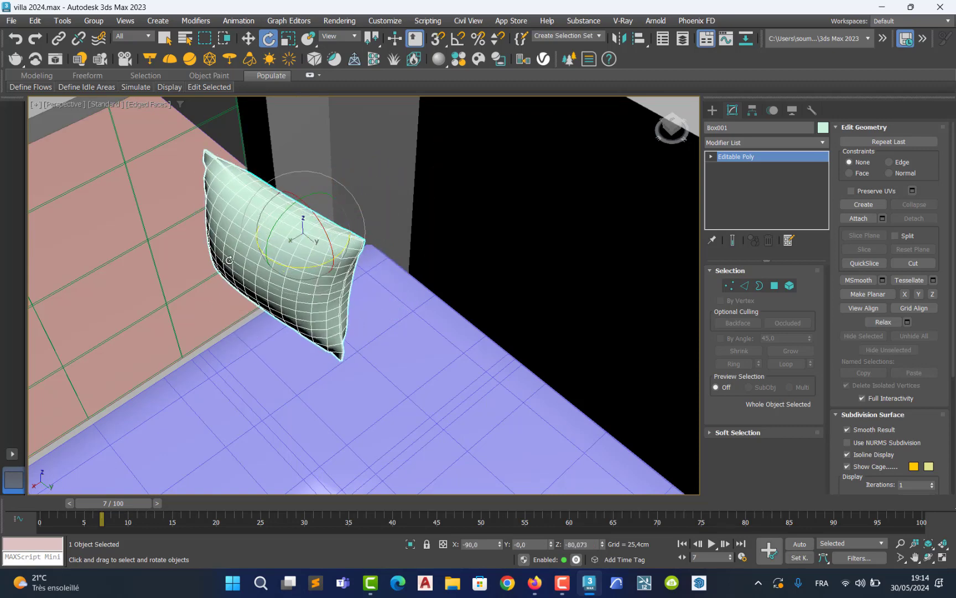
pyautogui.doubleClick(593, 546)
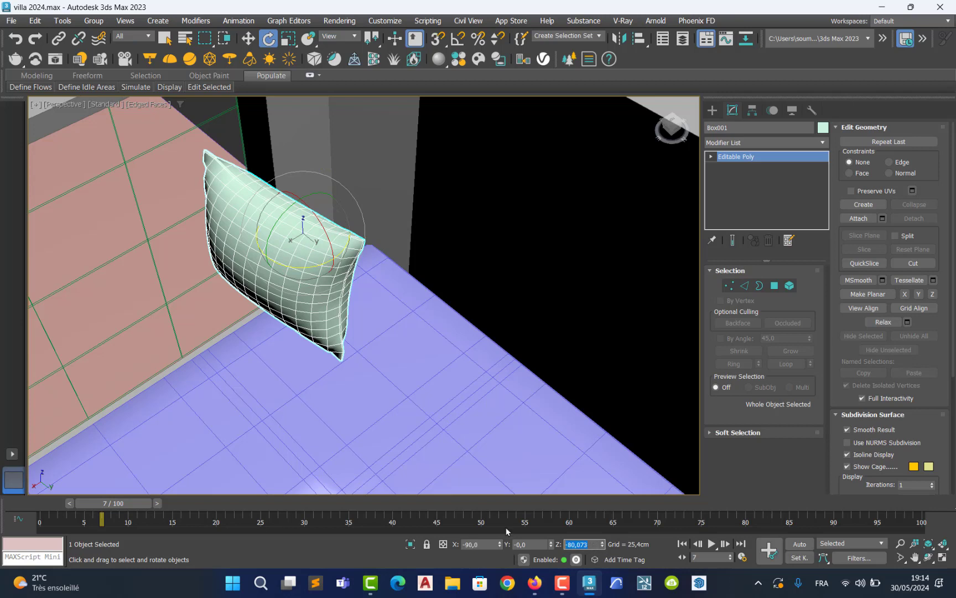
pyautogui.write('-90,0')
pyautogui.press('Return')
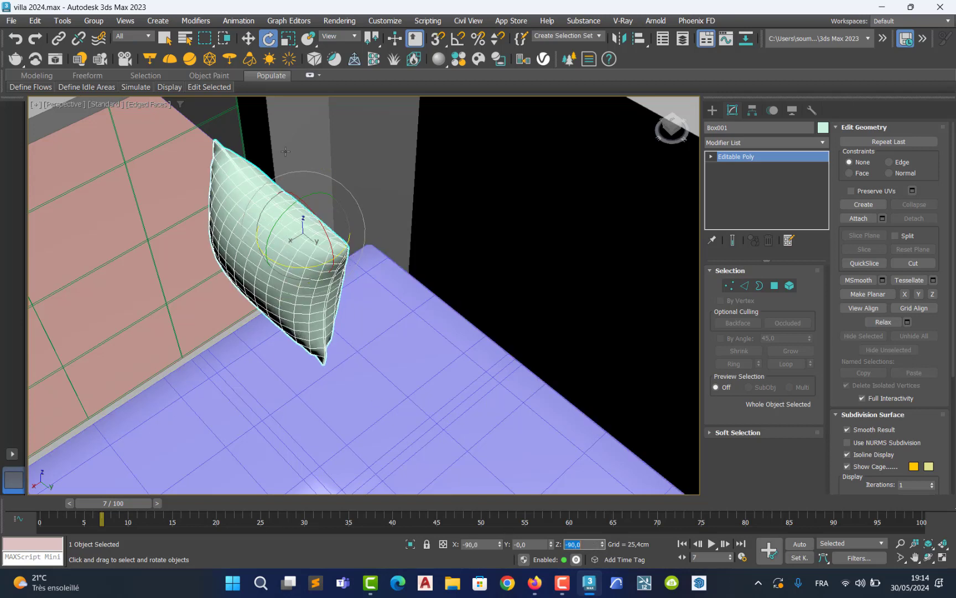
# Move the cushion against the side wall, along the back of the sofa's other arm
pyautogui.click(248, 38)
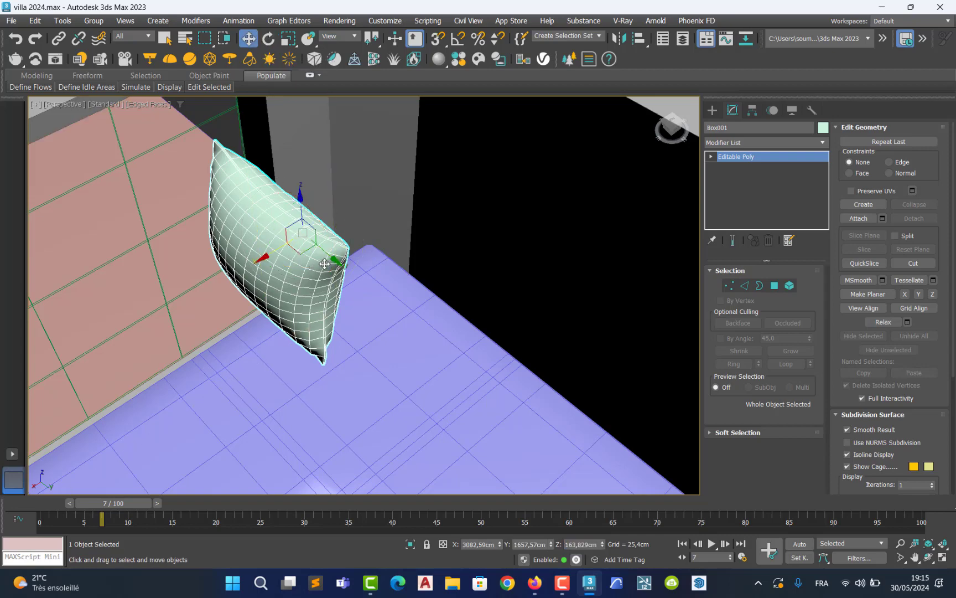
pyautogui.moveTo(331, 259); pyautogui.dragTo(506, 323)
pyautogui.moveTo(505, 322)
pyautogui.keyDown('alt'); pyautogui.mouseDown(button='middle')
pyautogui.moveTo(456, 331)
pyautogui.moveTo(510, 324)
pyautogui.mouseUp(button='middle'); pyautogui.keyUp('alt')
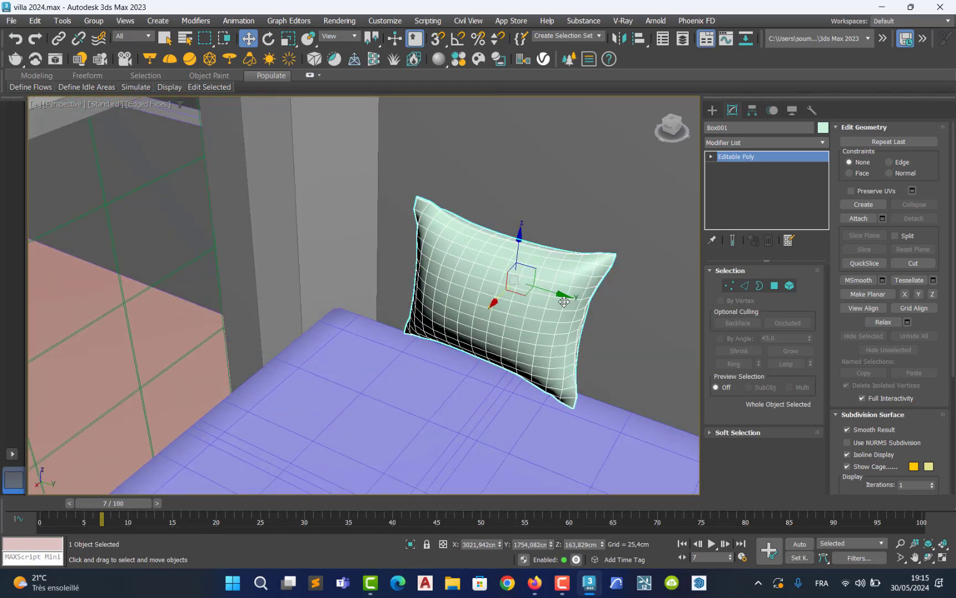
# Move the cushion closer to the wall corner along Y and lower it onto the sofa seat
pyautogui.moveTo(564, 301); pyautogui.dragTo(532, 302)
pyautogui.keyDown('alt'); pyautogui.moveTo(533, 303); pyautogui.dragTo(489, 247, button='middle'); pyautogui.keyUp('alt')
pyautogui.moveTo(478, 239); pyautogui.dragTo(478, 249)
pyautogui.keyDown('alt'); pyautogui.moveTo(497, 288); pyautogui.dragTo(582, 258, button='middle'); pyautogui.keyUp('alt')
# Add an FFD 4x4x4 modifier to the cushion and enter its Control Points level
pyautogui.click(825, 143)
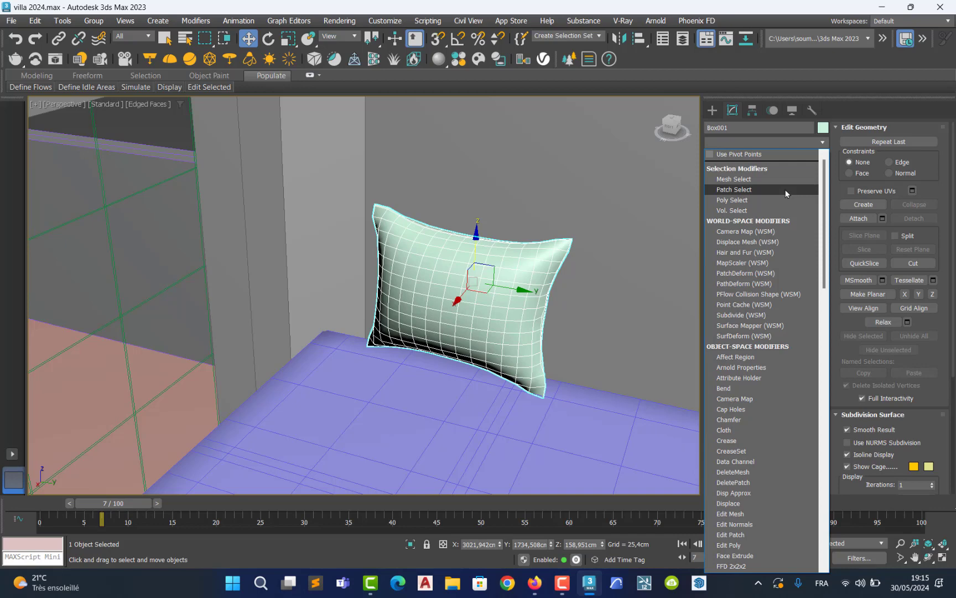
pyautogui.press('f')
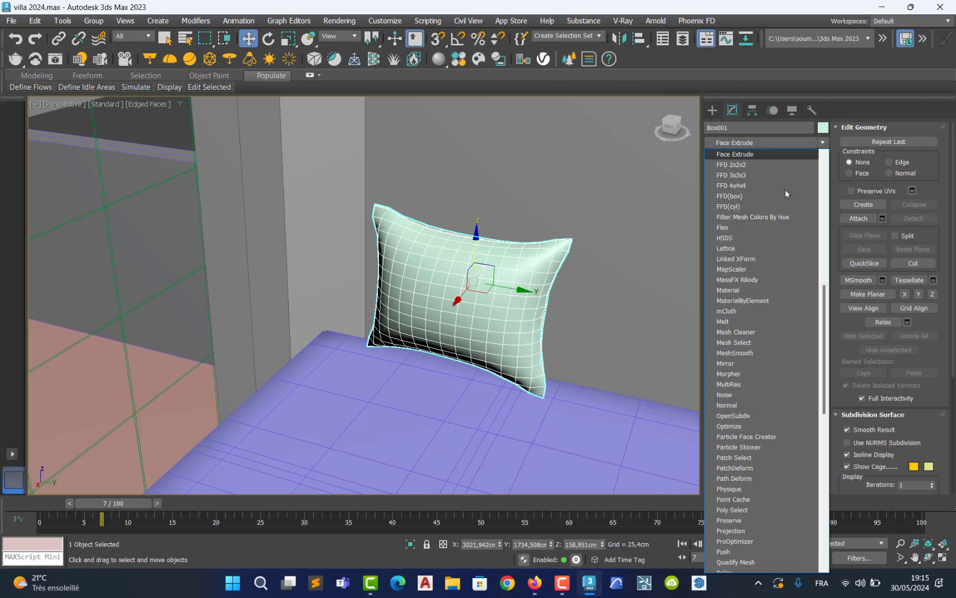
pyautogui.click(733, 186)
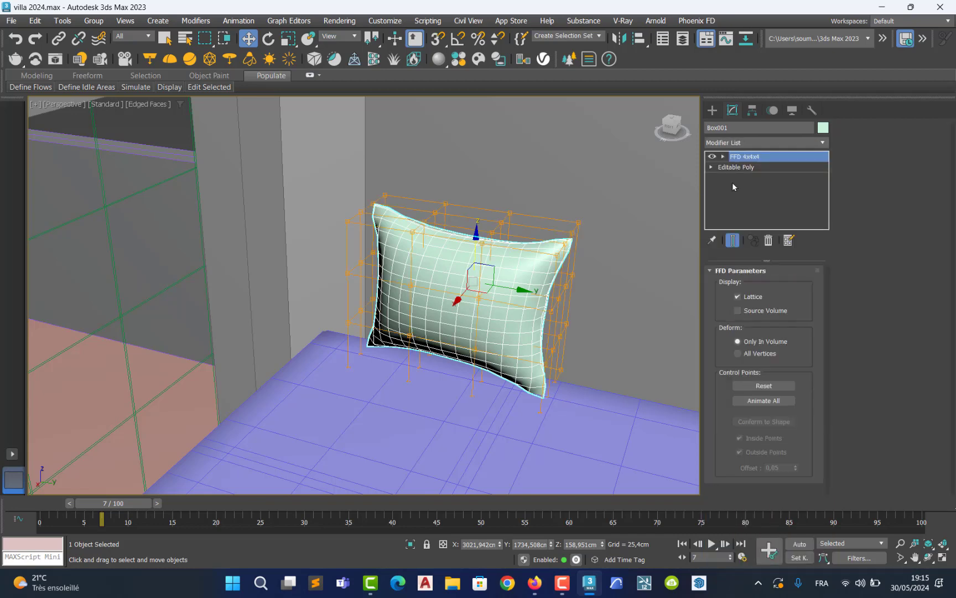
pyautogui.keyDown('alt'); pyautogui.moveTo(301, 312); pyautogui.dragTo(387, 353, button='middle'); pyautogui.keyUp('alt')
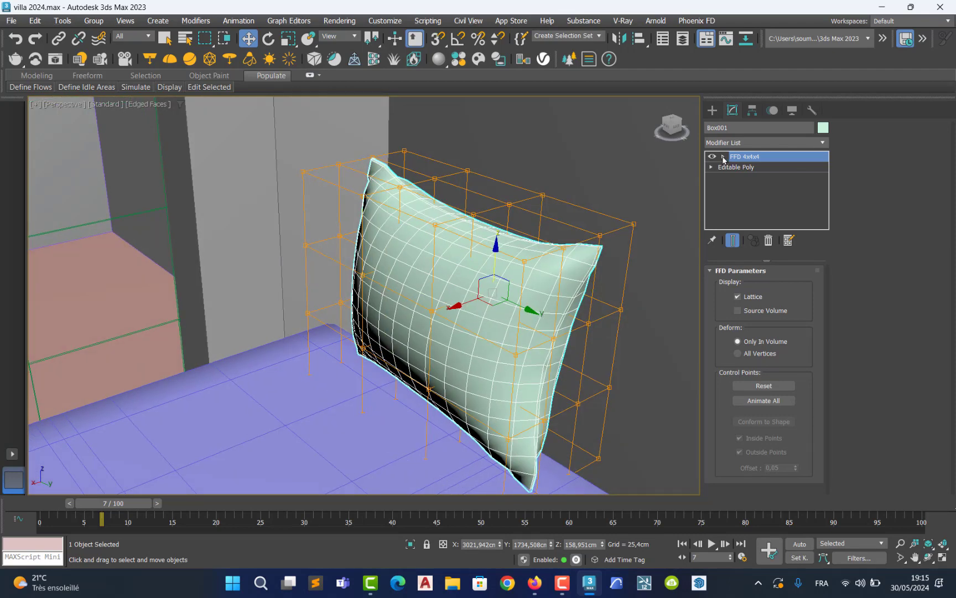
pyautogui.click(723, 157)
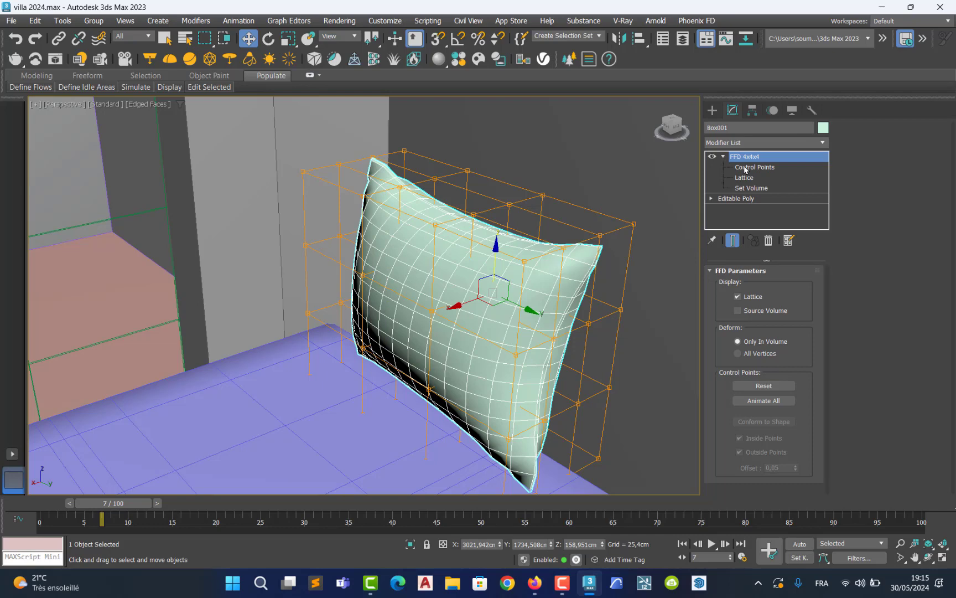
pyautogui.click(745, 168)
# Push the four middle control points on the cushion's front inward along X, one by one, to flatten its front
pyautogui.click(432, 311)
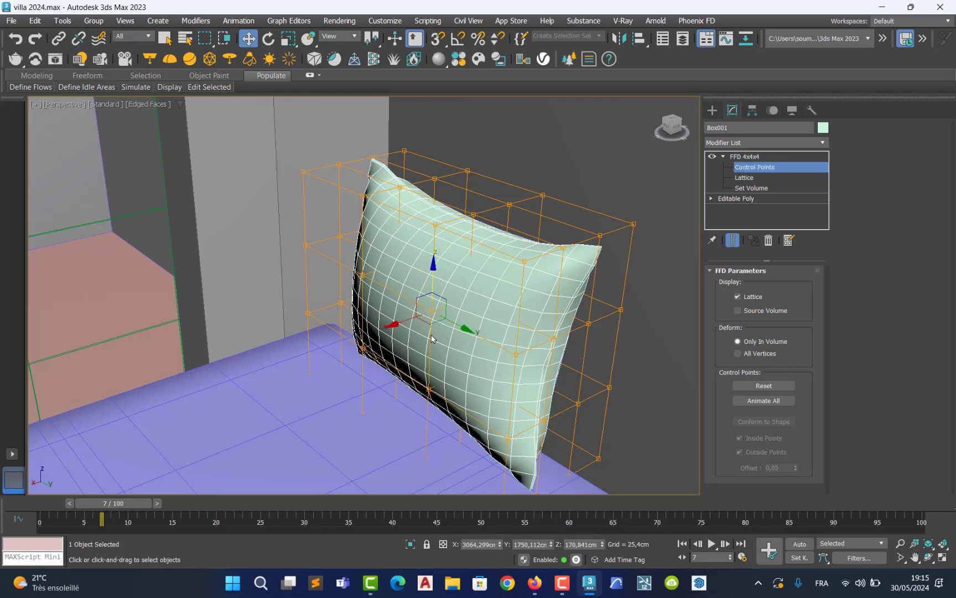
pyautogui.moveTo(399, 322); pyautogui.dragTo(434, 331)
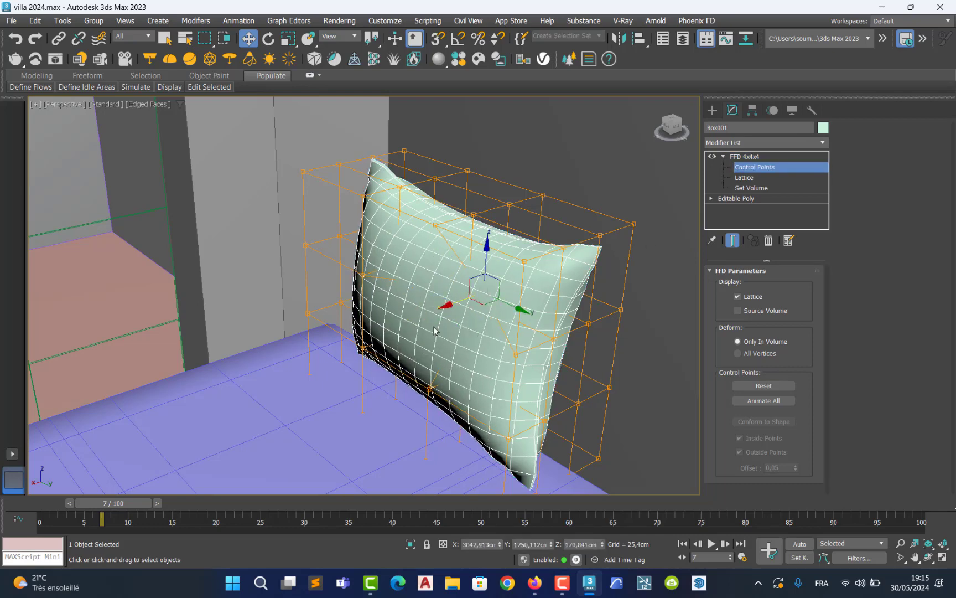
pyautogui.click(363, 275)
pyautogui.moveTo(342, 284); pyautogui.dragTo(365, 274)
pyautogui.click(364, 347)
pyautogui.moveTo(331, 361); pyautogui.dragTo(346, 354)
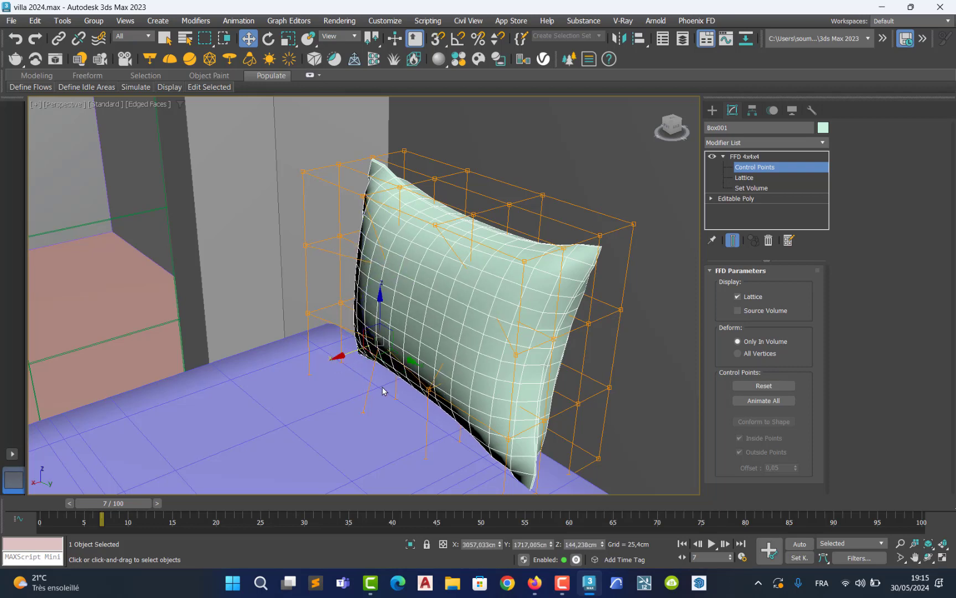
pyautogui.click(429, 389)
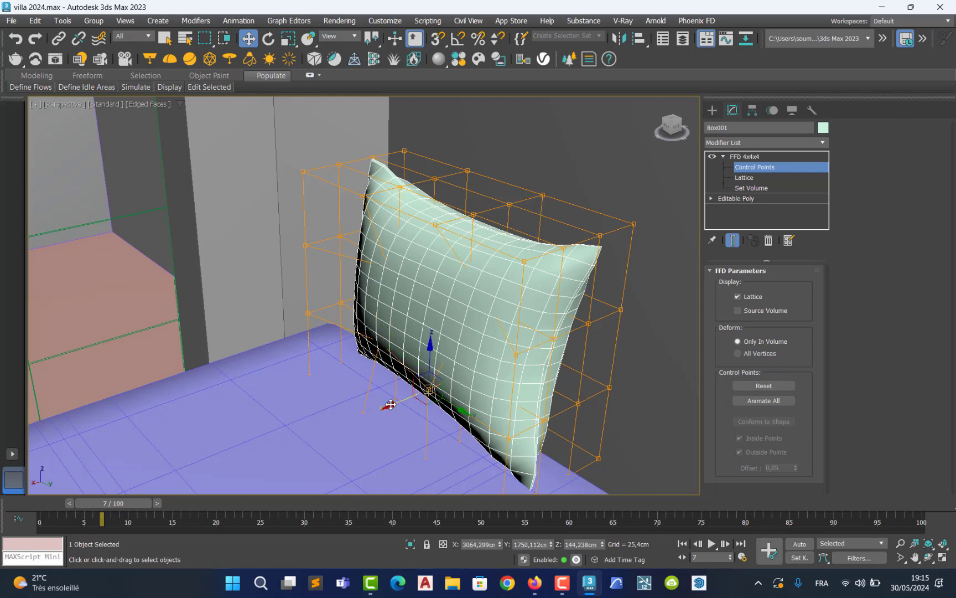
pyautogui.moveTo(390, 404); pyautogui.dragTo(415, 395)
pyautogui.keyDown('alt'); pyautogui.moveTo(416, 395); pyautogui.dragTo(459, 365, button='middle'); pyautogui.keyUp('alt')
# Pull three inner control points along the cushion's underside down toward the seat and leave control point editing
pyautogui.click(363, 387)
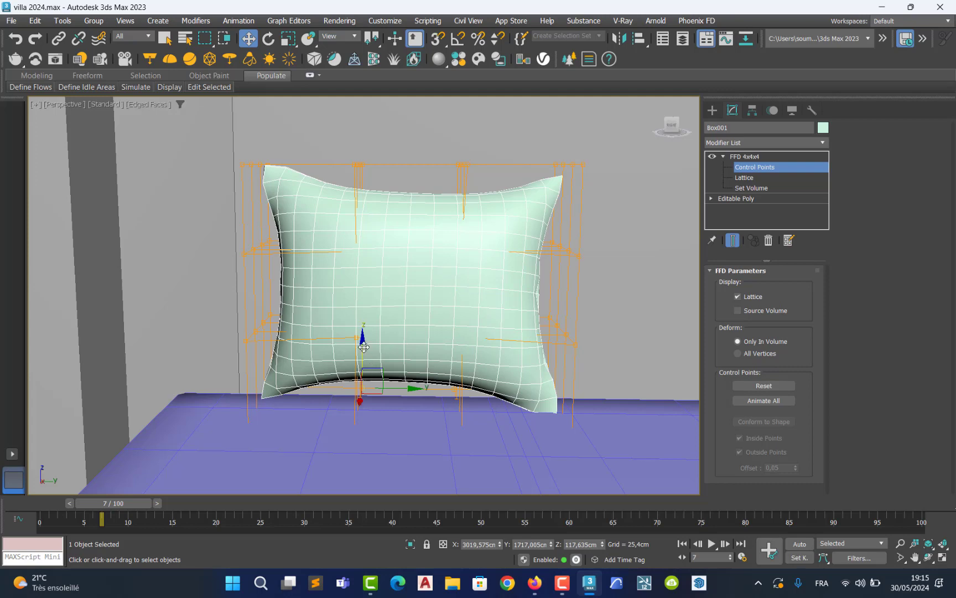
pyautogui.moveTo(363, 363); pyautogui.dragTo(356, 394)
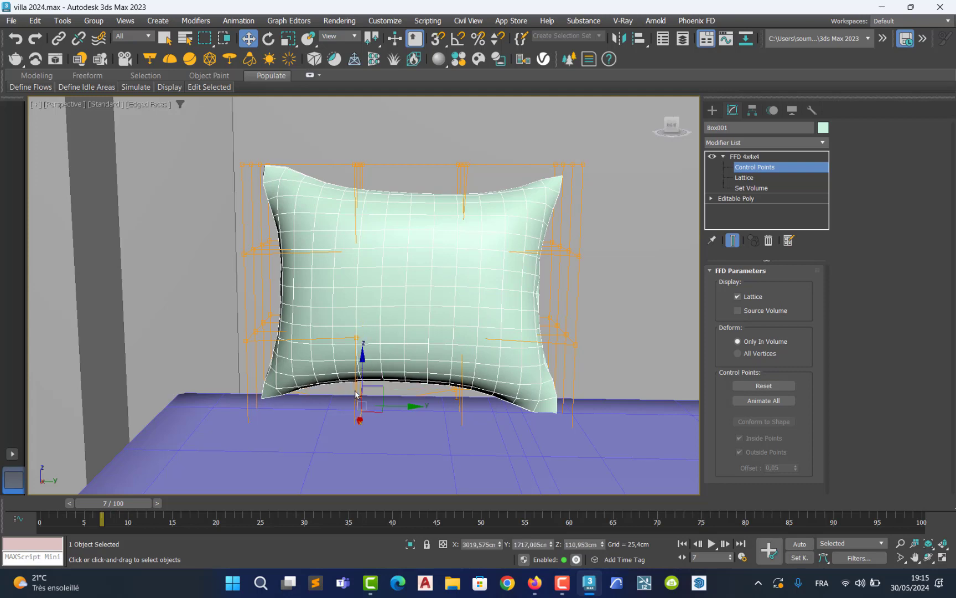
pyautogui.click(356, 336)
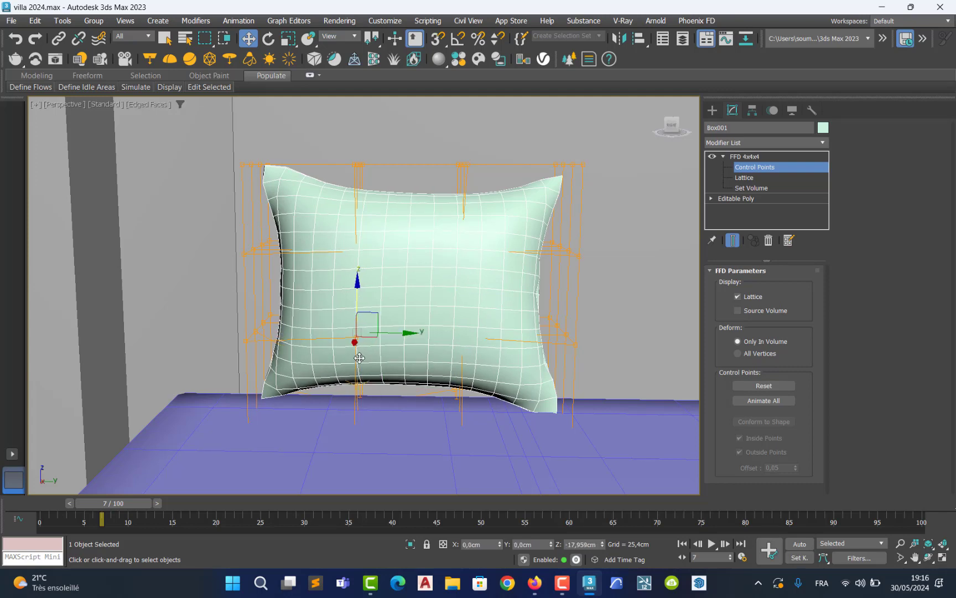
pyautogui.moveTo(359, 358); pyautogui.dragTo(363, 388)
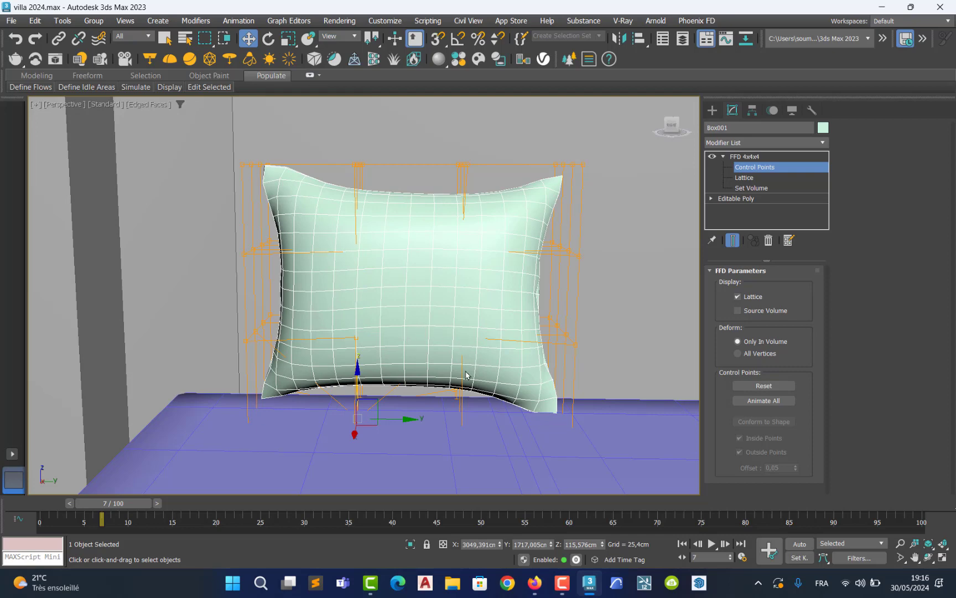
pyautogui.click(454, 389)
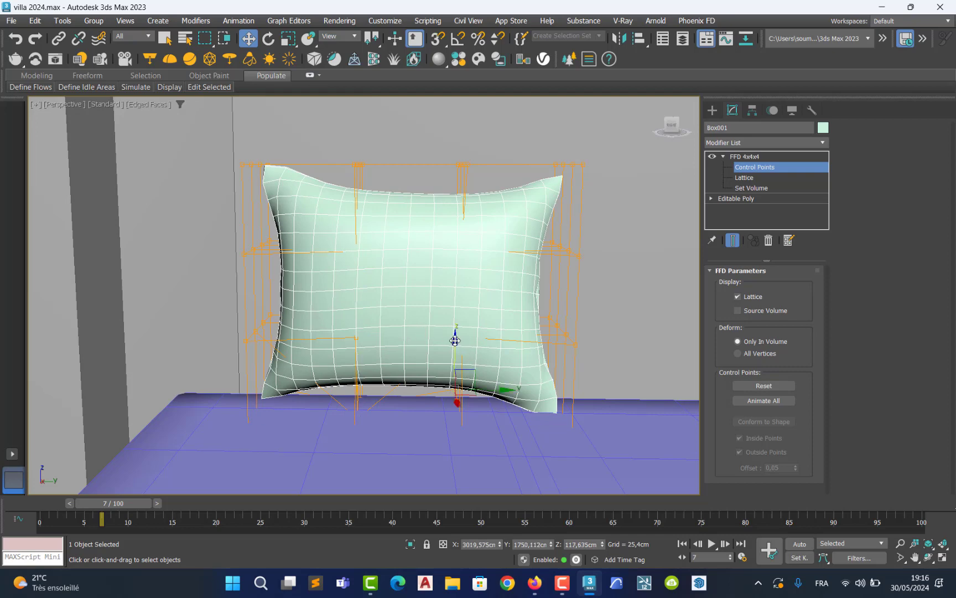
pyautogui.moveTo(454, 341); pyautogui.dragTo(456, 382)
pyautogui.keyDown('alt'); pyautogui.moveTo(457, 382); pyautogui.dragTo(418, 398, button='middle'); pyautogui.keyUp('alt')
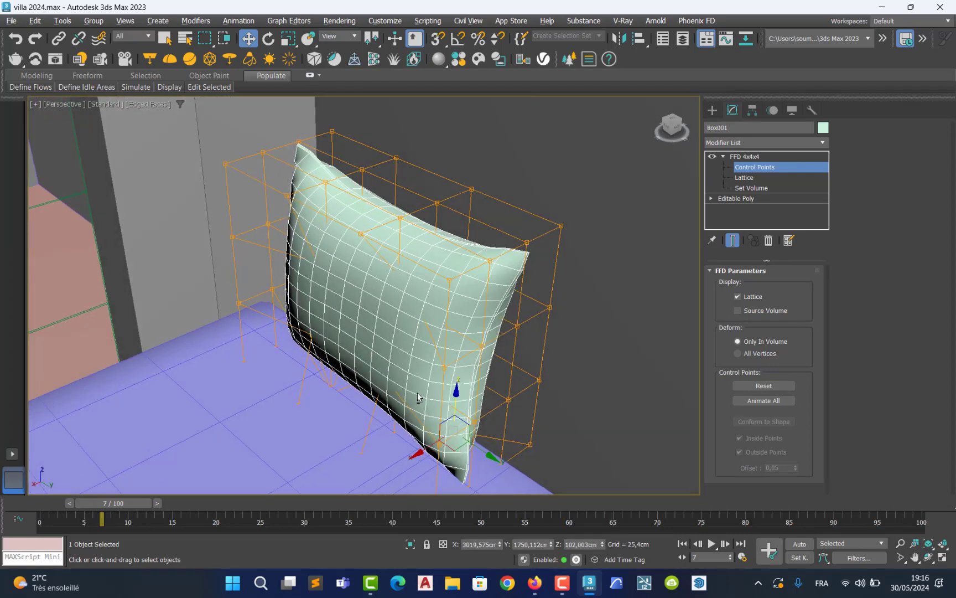
pyautogui.click(744, 157)
# Create a plane about 152 by 120 cm over the sofa's free arm in the Top view
pyautogui.scroll(-5, 461, 306)
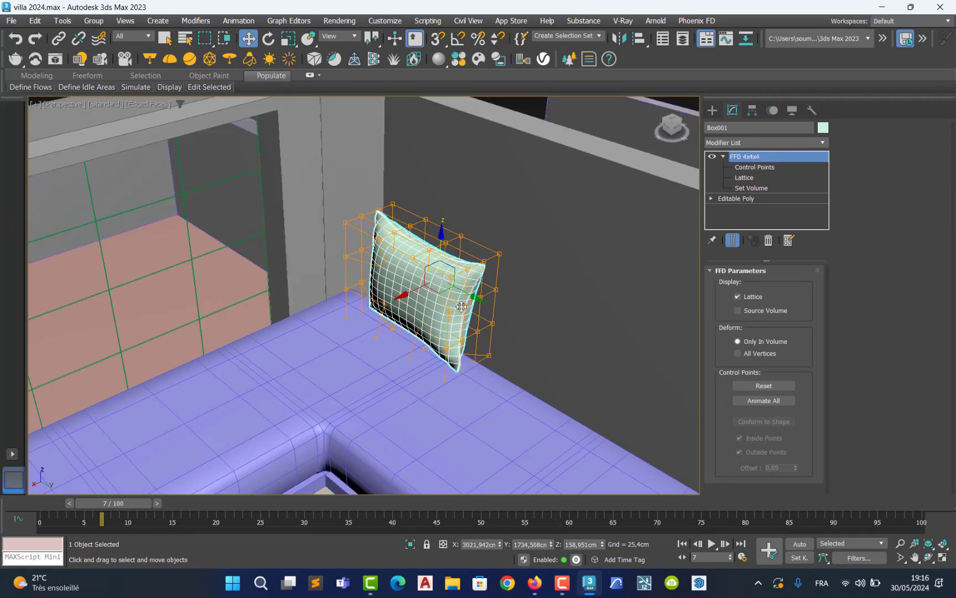
pyautogui.keyDown('alt'); pyautogui.moveTo(427, 376); pyautogui.dragTo(498, 387, button='middle'); pyautogui.keyUp('alt')
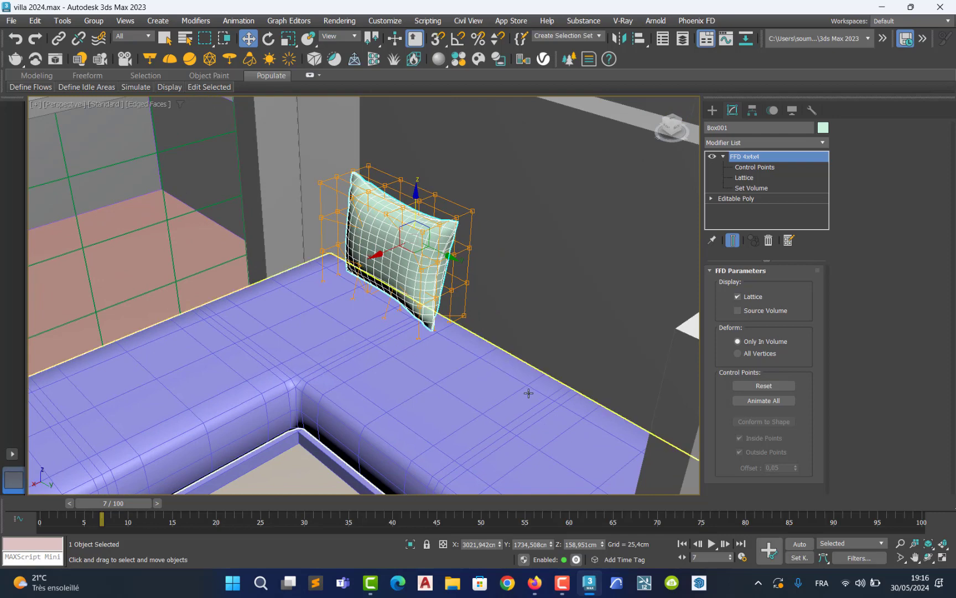
pyautogui.moveTo(504, 424); pyautogui.dragTo(377, 379, button='middle')
pyautogui.hotkey('alt', 'w')
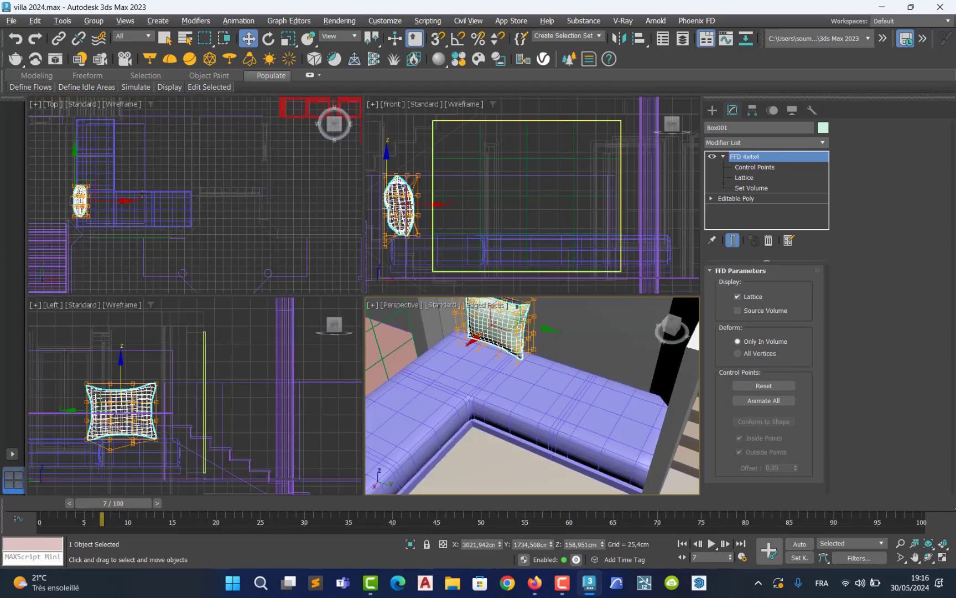
pyautogui.scroll(2, 142, 193)
pyautogui.hotkey('alt', 'w')
pyautogui.scroll(5, 244, 239)
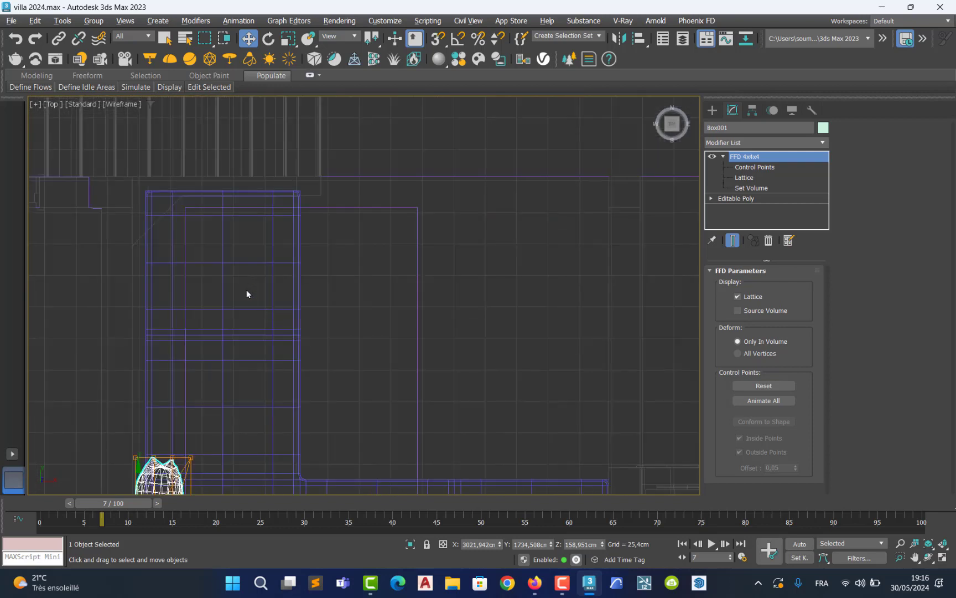
pyautogui.click(712, 109)
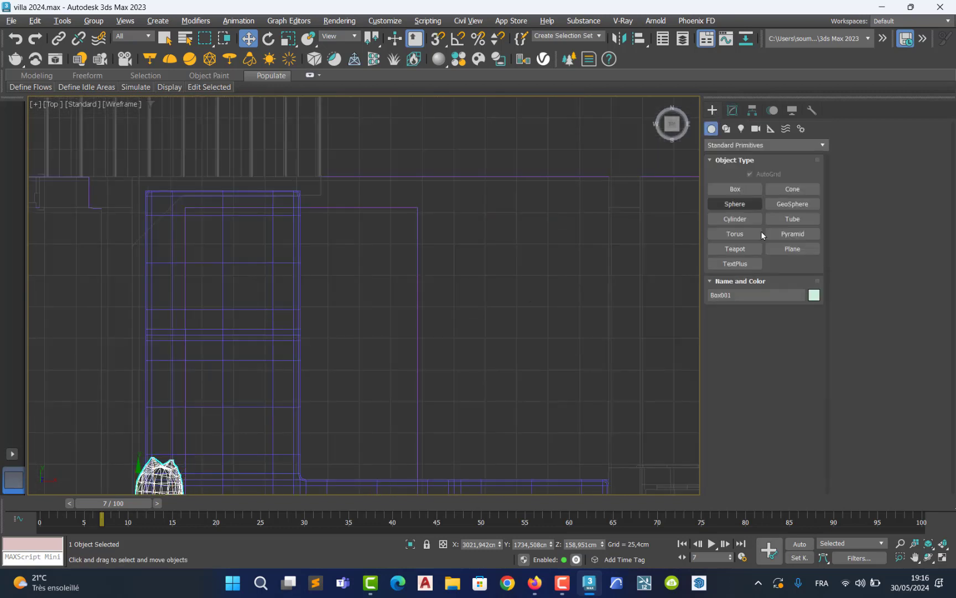
pyautogui.click(793, 248)
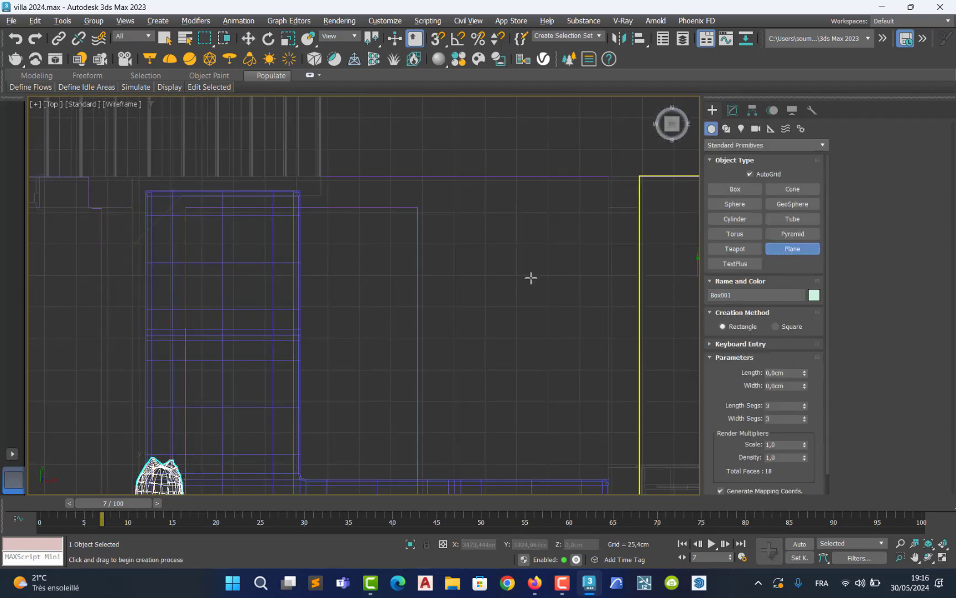
pyautogui.moveTo(196, 264)
pyautogui.mouseDown()
pyautogui.moveTo(364, 411)
pyautogui.moveTo(345, 453)
pyautogui.mouseUp()
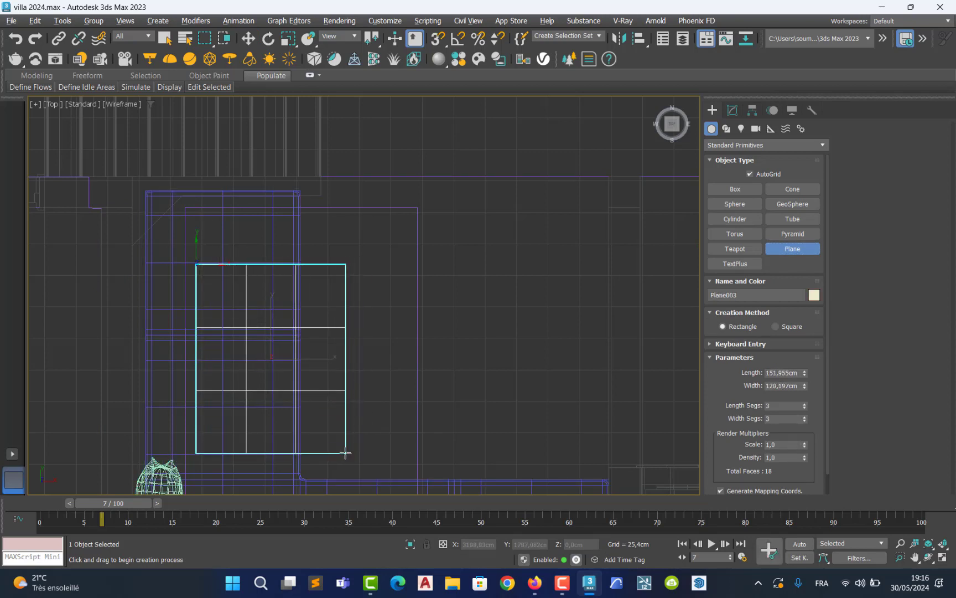
# Rotate the new plane to -45 degrees on the Z axis
pyautogui.click(268, 39)
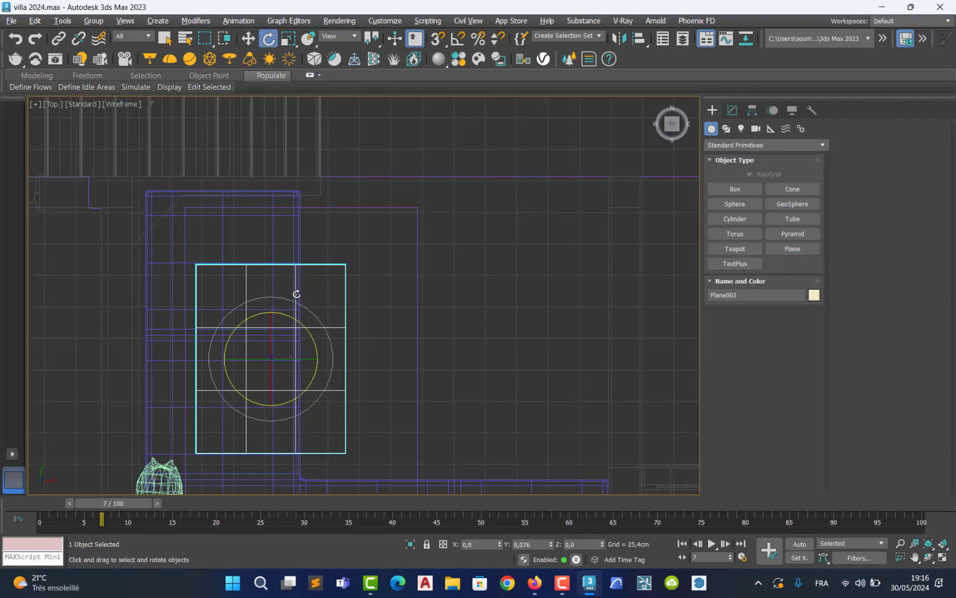
pyautogui.moveTo(297, 319); pyautogui.dragTo(322, 364)
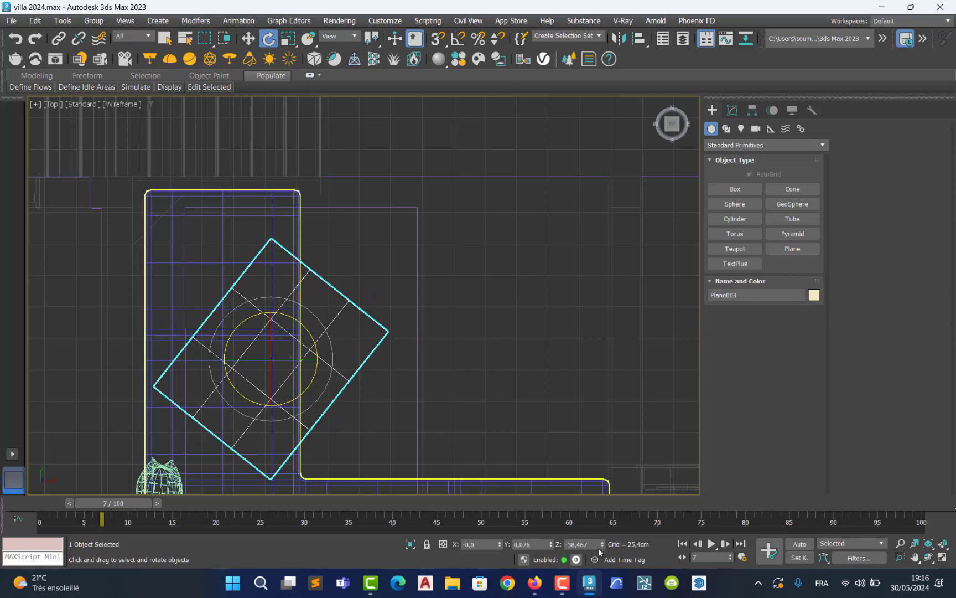
pyautogui.click(578, 544)
pyautogui.write('-')
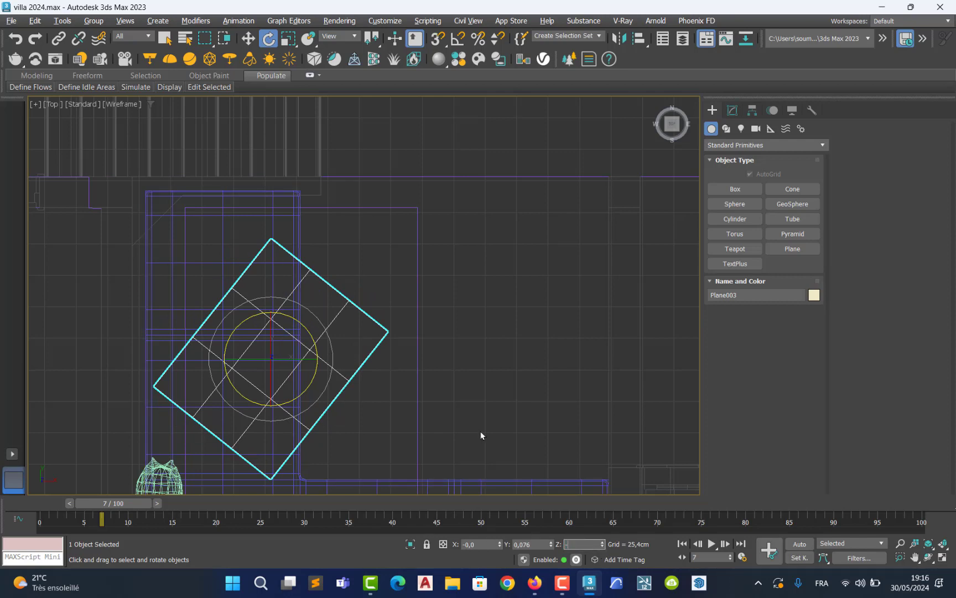
pyautogui.write('45')
pyautogui.press('Return')
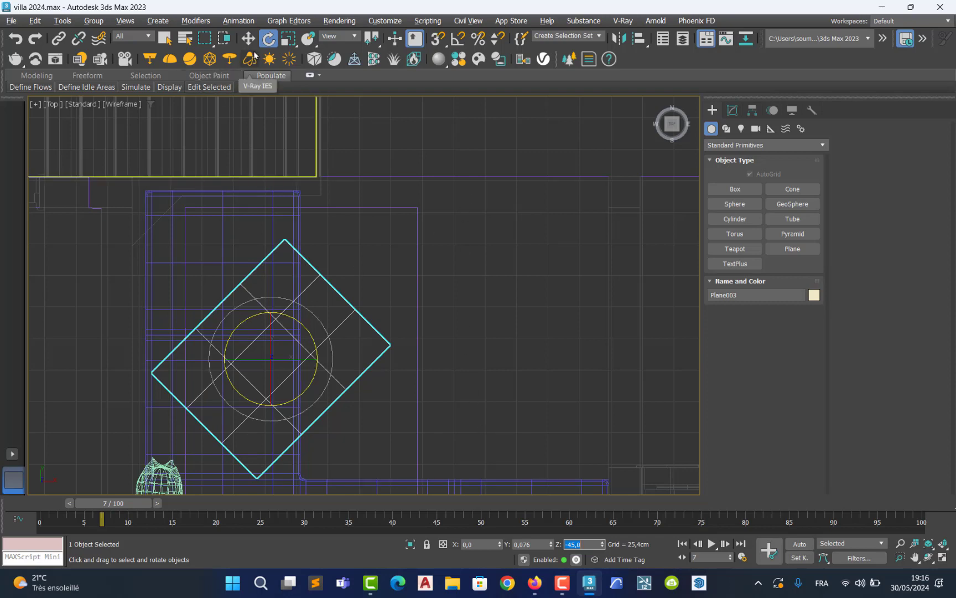
# Set the plane's length and width to 100 cm each
pyautogui.click(733, 109)
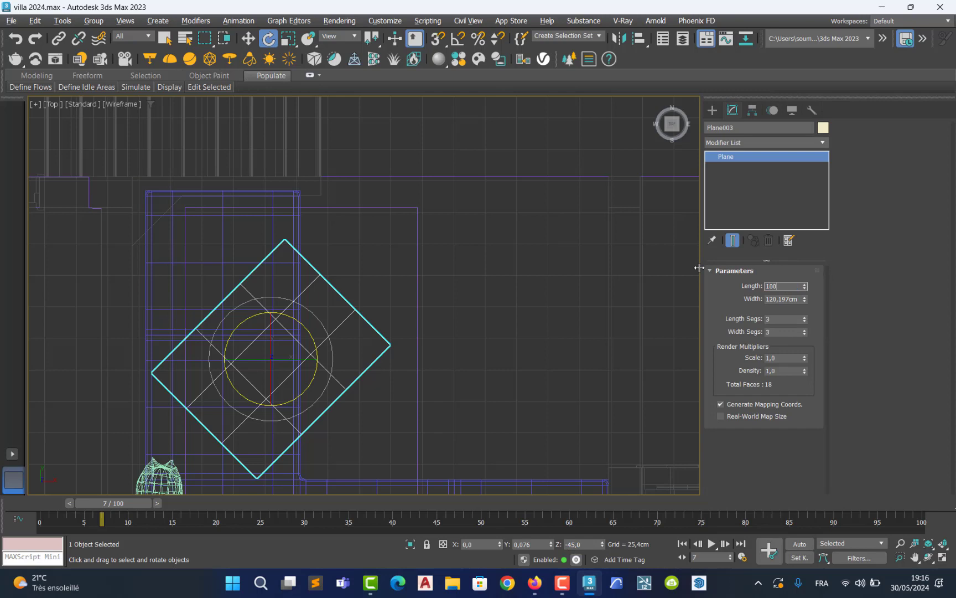
pyautogui.press('Tab')
pyautogui.write('100')
pyautogui.press('Return')
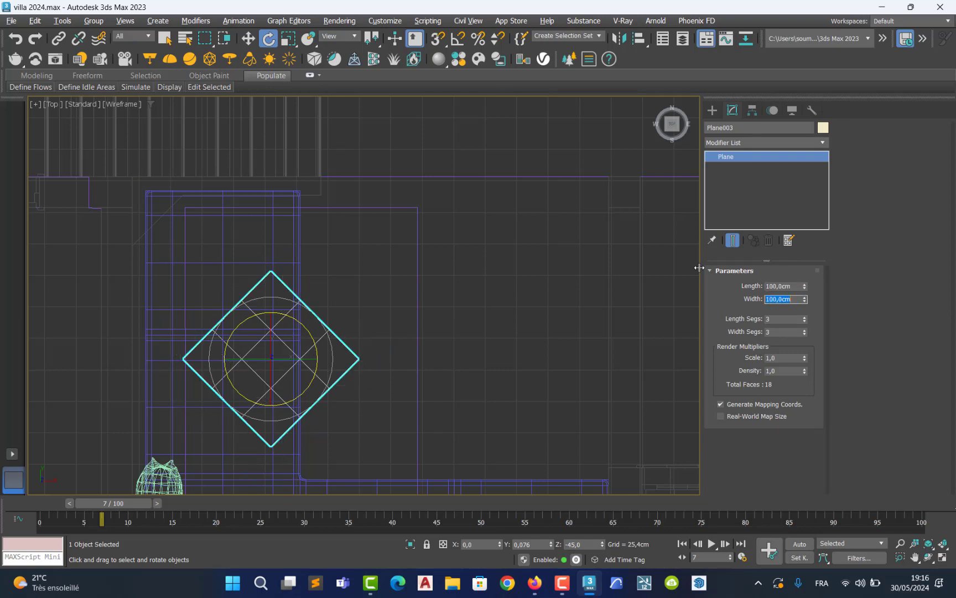
# Move the plane toward the end of the sofa arm and raise it above the seat to about 130 cm in Z
pyautogui.click(248, 38)
pyautogui.moveTo(280, 348); pyautogui.dragTo(315, 301)
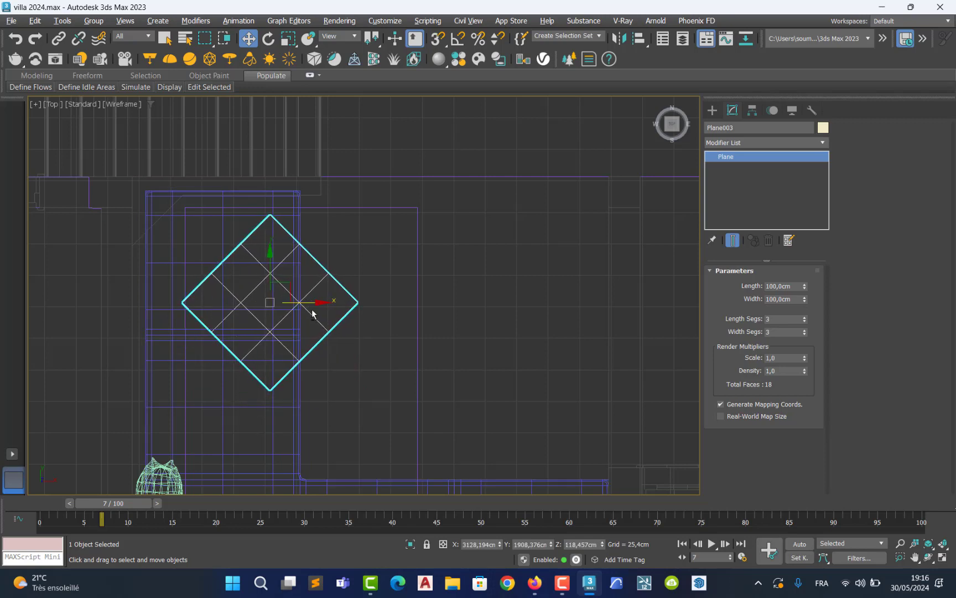
pyautogui.hotkey('alt', 'w')
pyautogui.moveTo(515, 426); pyautogui.dragTo(483, 423, button='middle')
pyautogui.hotkey('alt', 'w')
pyautogui.keyDown('alt'); pyautogui.moveTo(384, 378); pyautogui.dragTo(380, 366, button='middle'); pyautogui.keyUp('alt')
pyautogui.moveTo(394, 320); pyautogui.dragTo(395, 305)
pyautogui.keyDown('alt'); pyautogui.moveTo(431, 339); pyautogui.dragTo(421, 337, button='middle'); pyautogui.keyUp('alt')
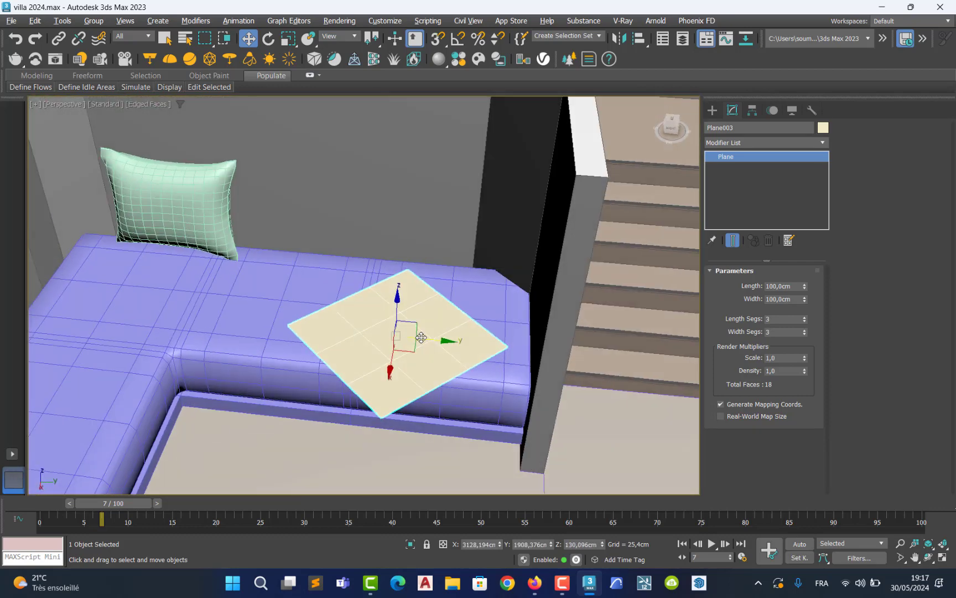
# Set the plane's length and width segments to 50 each
pyautogui.doubleClick(784, 318)
pyautogui.write('50')
pyautogui.press('Tab')
pyautogui.write('50')
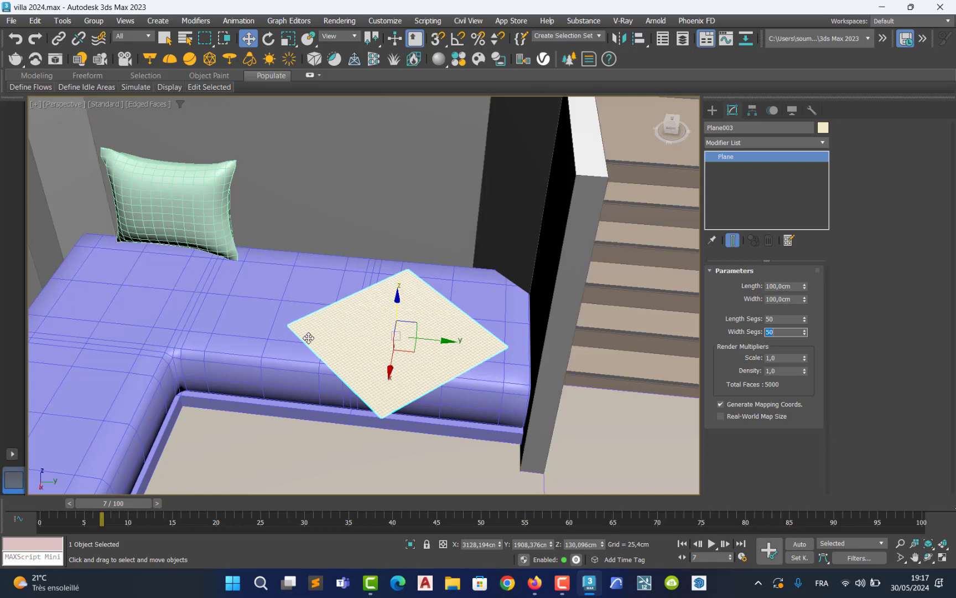
# Select the sofa seat together with its base slab and isolate them from the rest of the scene
pyautogui.click(258, 344)
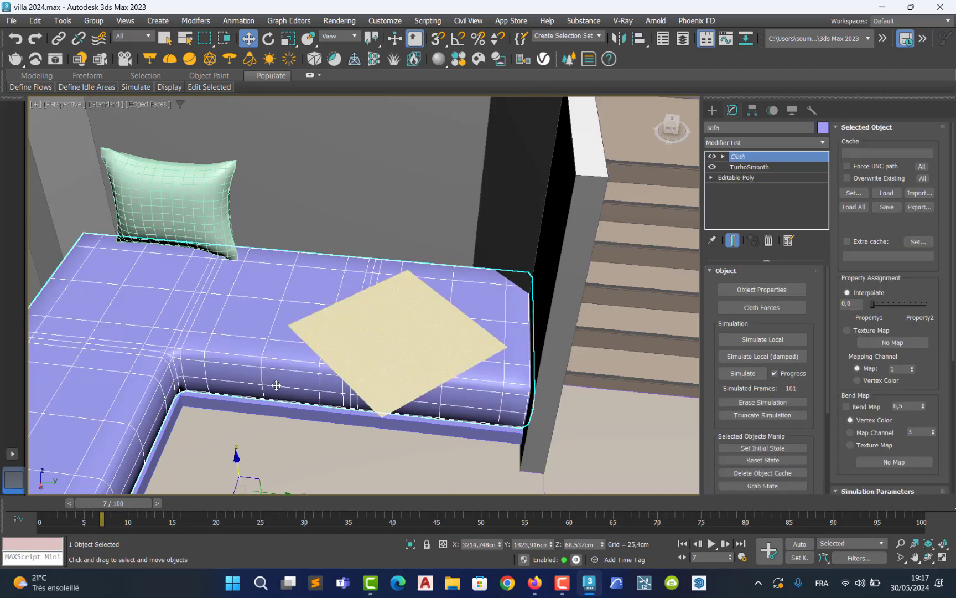
pyautogui.keyDown('ctrl'); pyautogui.click(281, 406); pyautogui.keyUp('ctrl')
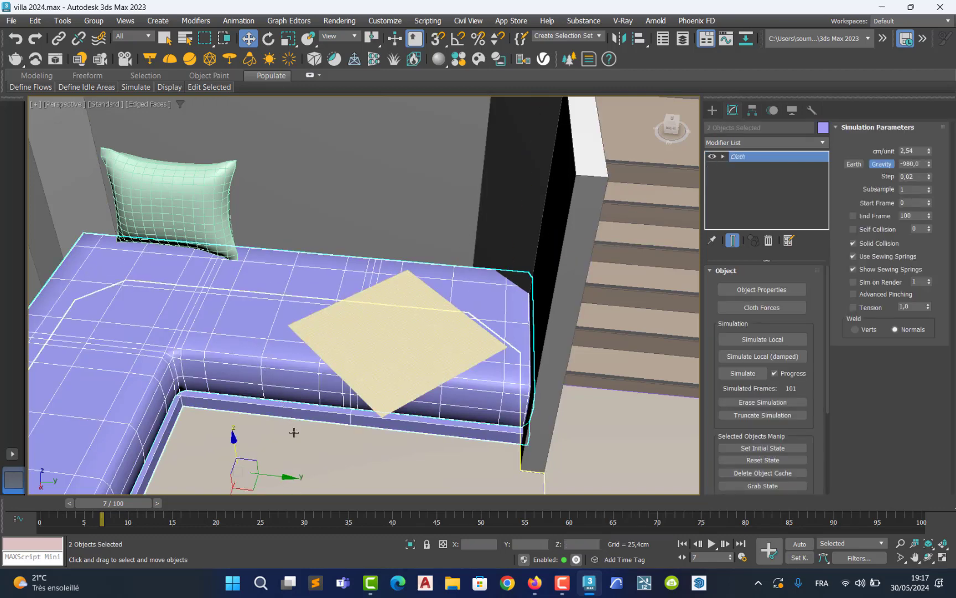
pyautogui.click(410, 544)
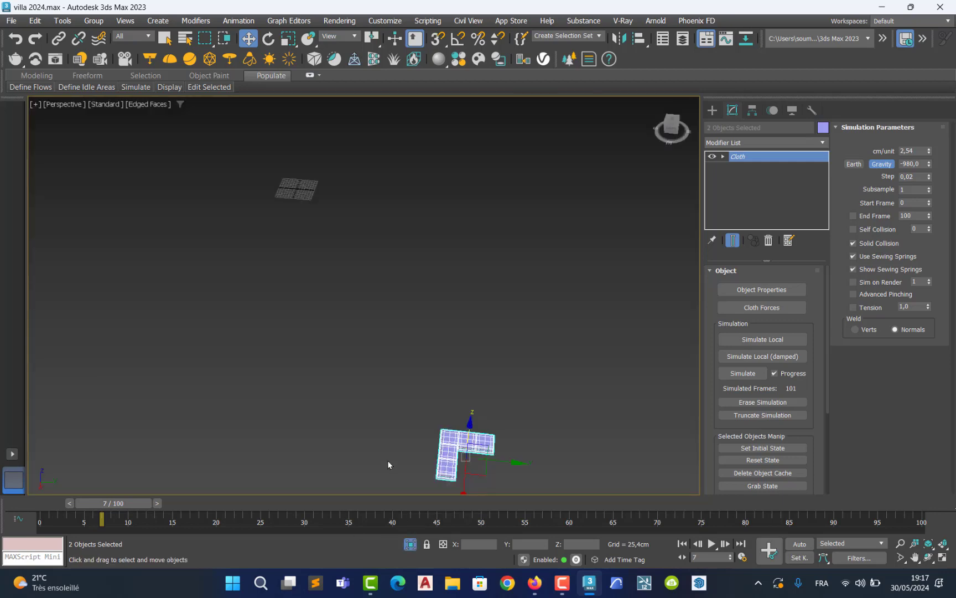
pyautogui.moveTo(447, 432); pyautogui.dragTo(371, 393, button='middle')
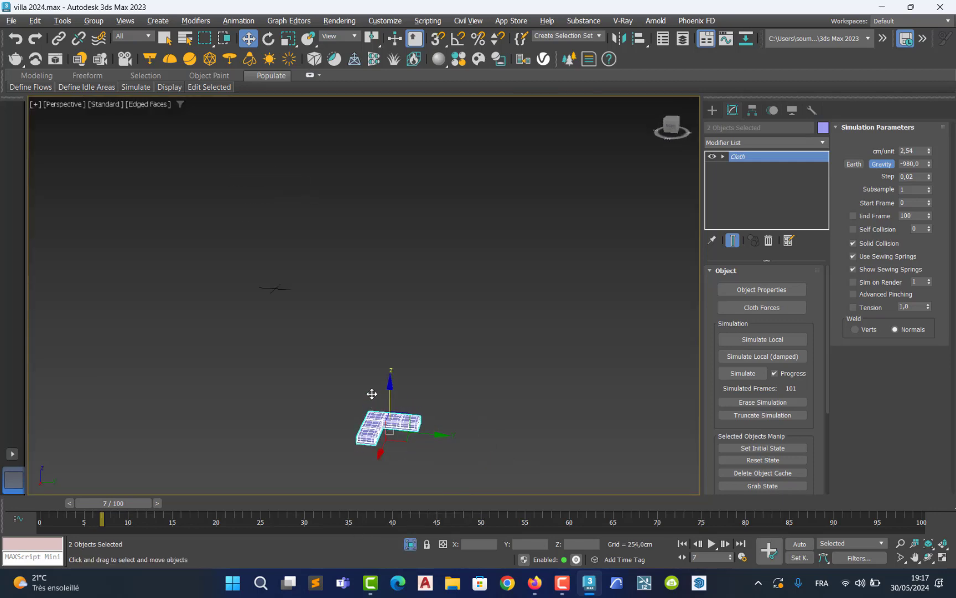
# Leave isolation and isolate the 100 cm plane together with the sofa seat, its base slab and the floor
pyautogui.click(410, 544)
pyautogui.click(390, 386)
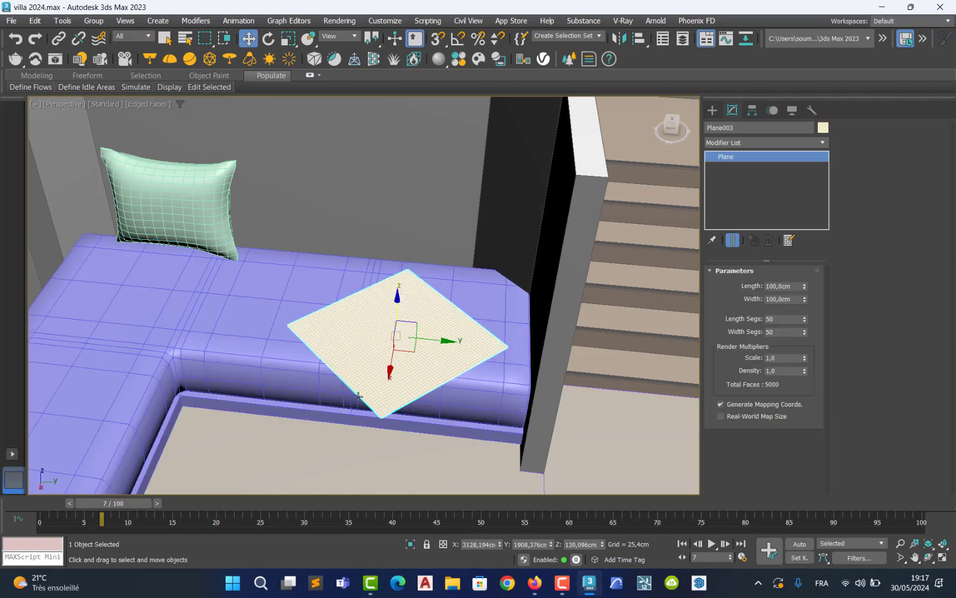
pyautogui.keyDown('ctrl'); pyautogui.click(298, 380); pyautogui.keyUp('ctrl')
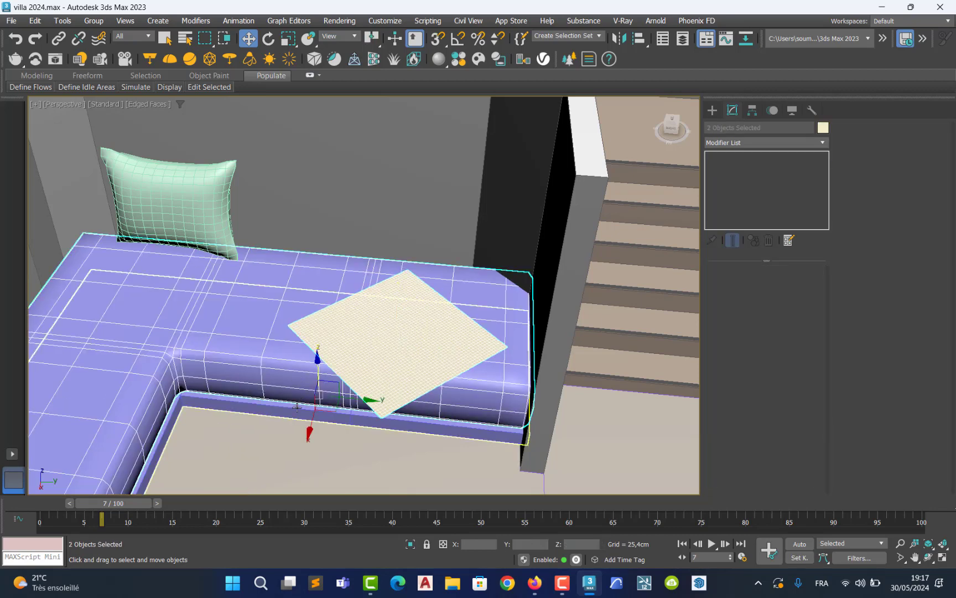
pyautogui.keyDown('ctrl'); pyautogui.click(381, 472); pyautogui.keyUp('ctrl')
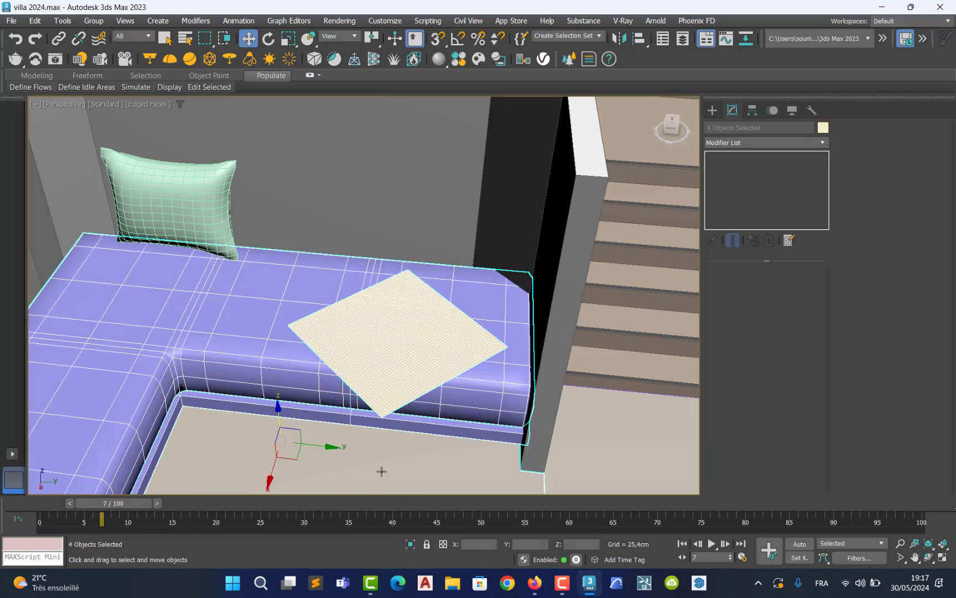
pyautogui.click(411, 544)
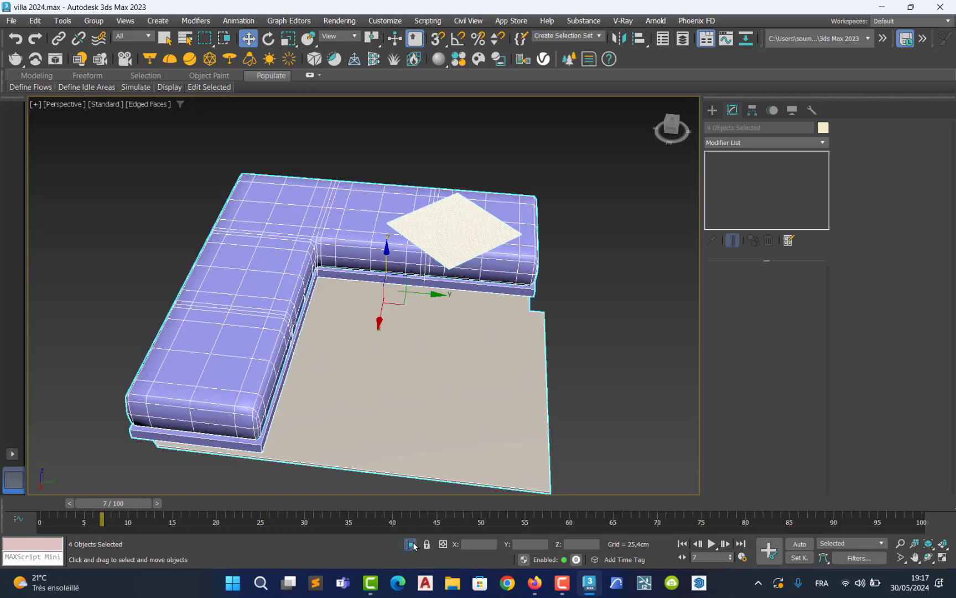
pyautogui.scroll(2, 373, 397)
pyautogui.keyDown('alt'); pyautogui.moveTo(373, 398); pyautogui.dragTo(326, 378, button='middle'); pyautogui.keyUp('alt')
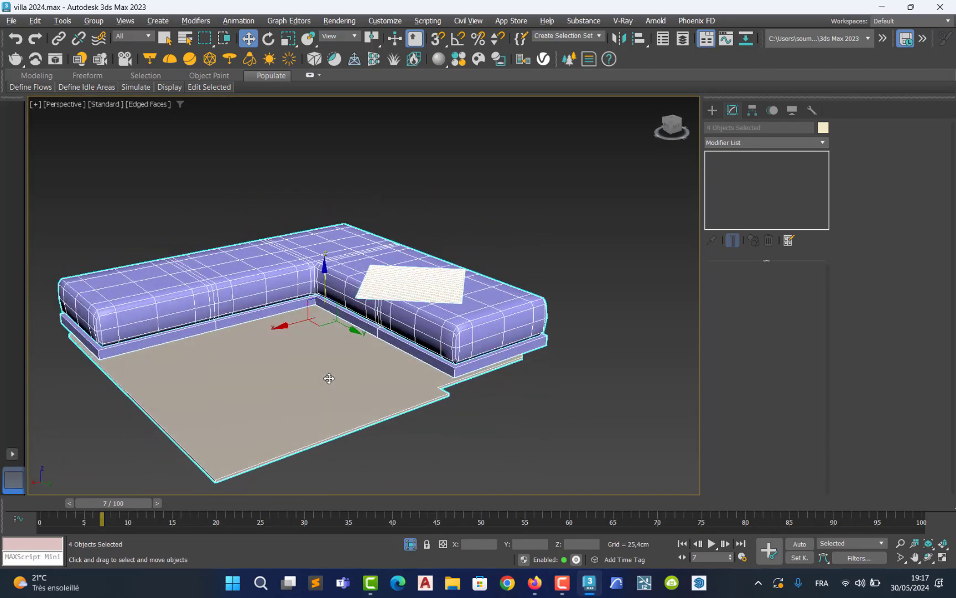
# Rename the floor object under the sofa as sol
pyautogui.click(547, 447)
pyautogui.click(407, 376)
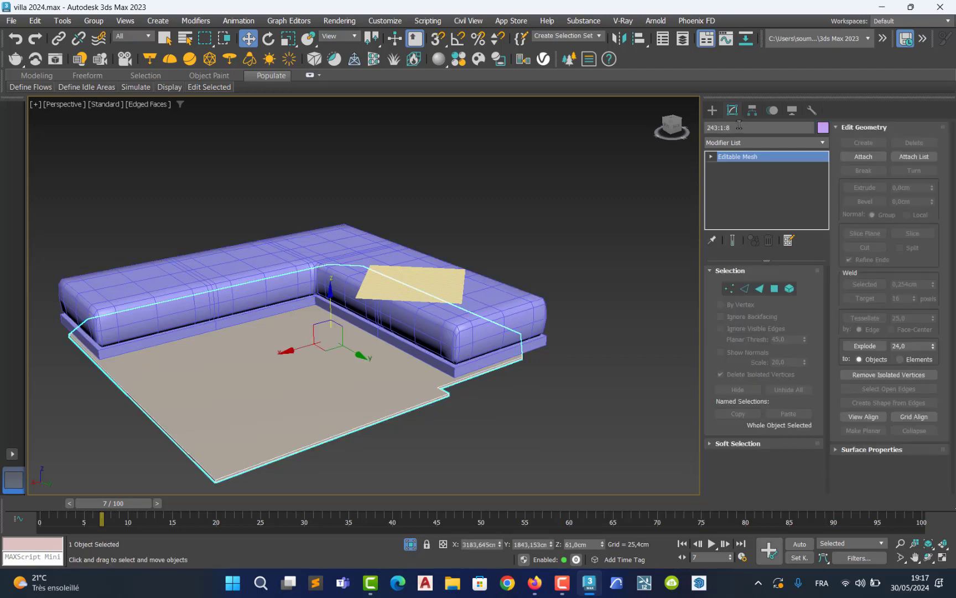
pyautogui.click(738, 125)
pyautogui.write('so')
pyautogui.press('BackSpace')
pyautogui.press('BackSpace')
pyautogui.press('BackSpace')
pyautogui.press('BackSpace')
pyautogui.press('BackSpace')
pyautogui.press('BackSpace')
pyautogui.press('BackSpace')
pyautogui.press('BackSpace')
pyautogui.press('BackSpace')
pyautogui.write('sol')
pyautogui.click(570, 397)
# Convert the sofa seat to an Editable Poly, collapsing its Cloth and TurboSmooth modifiers
pyautogui.click(417, 293)
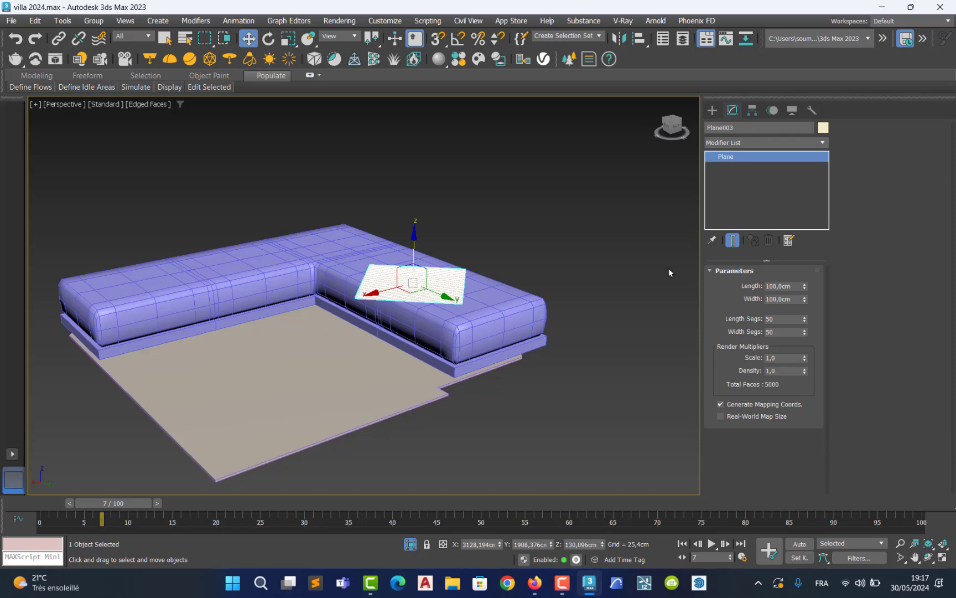
pyautogui.moveTo(503, 407); pyautogui.dragTo(349, 239)
pyautogui.click(475, 390)
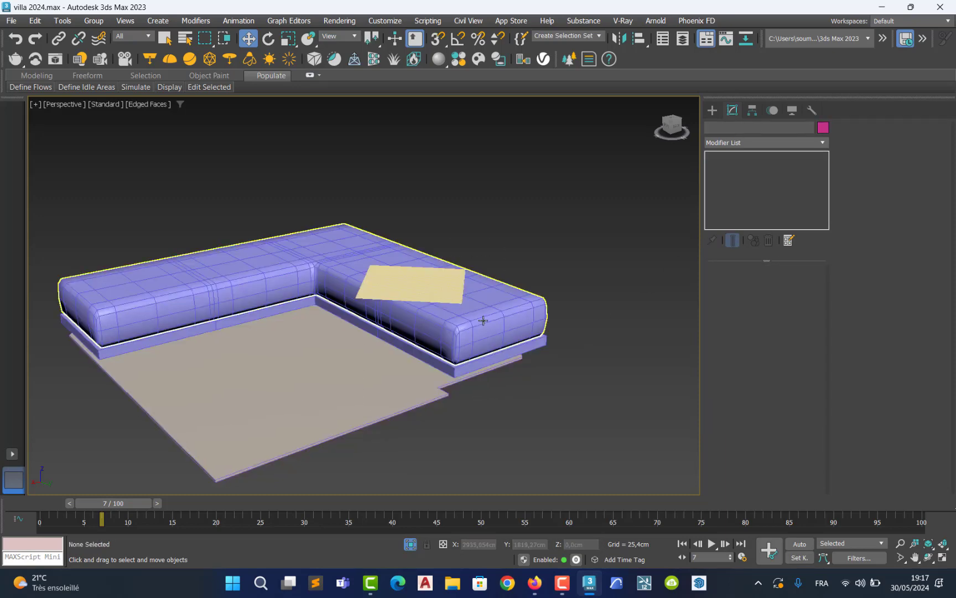
pyautogui.click(481, 318)
pyautogui.rightClick(480, 318)
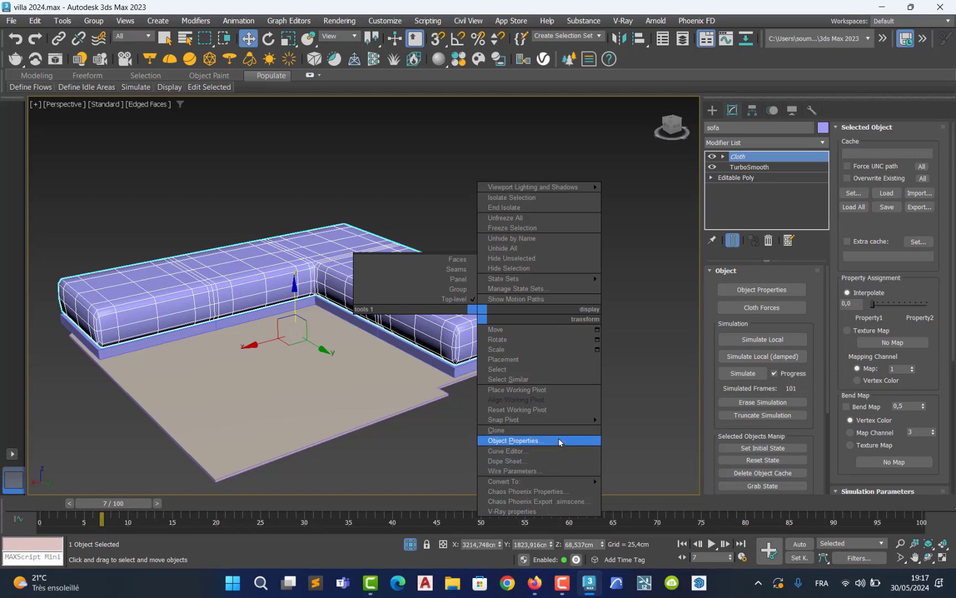
pyautogui.moveTo(579, 482)
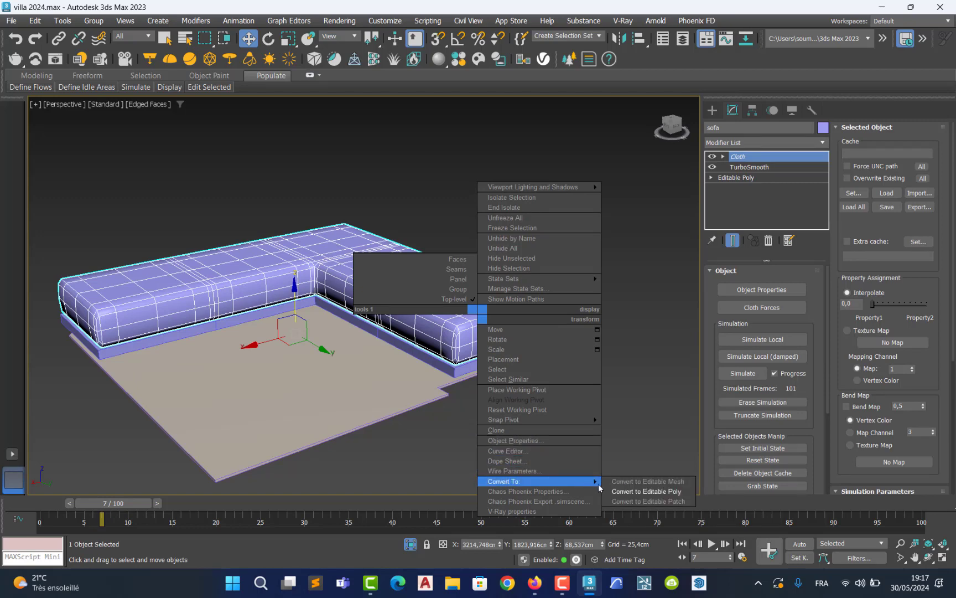
pyautogui.click(634, 495)
# Convert the base slab under the seat to an Editable Poly, collapsing its Cloth modifier
pyautogui.click(441, 366)
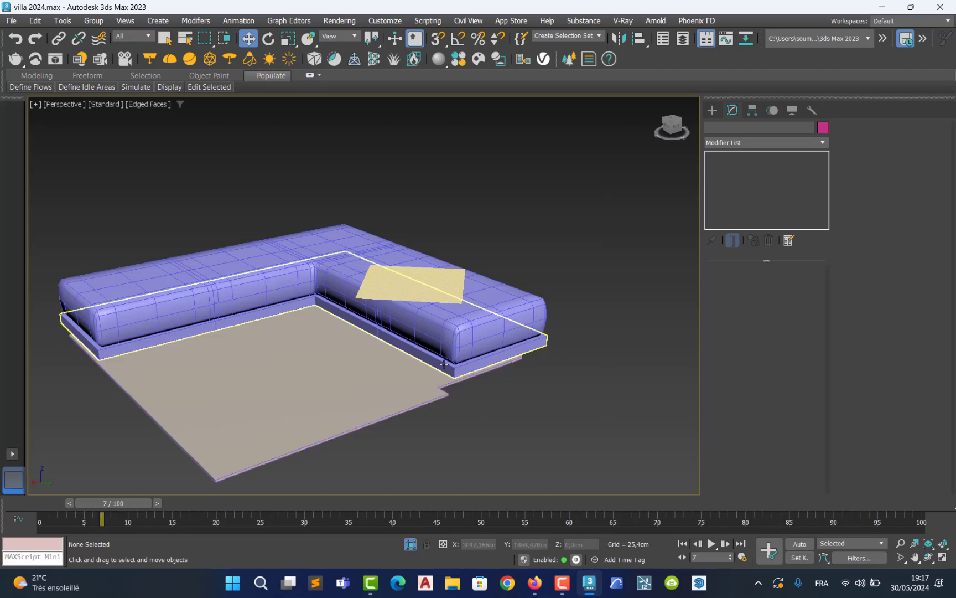
pyautogui.rightClick(443, 364)
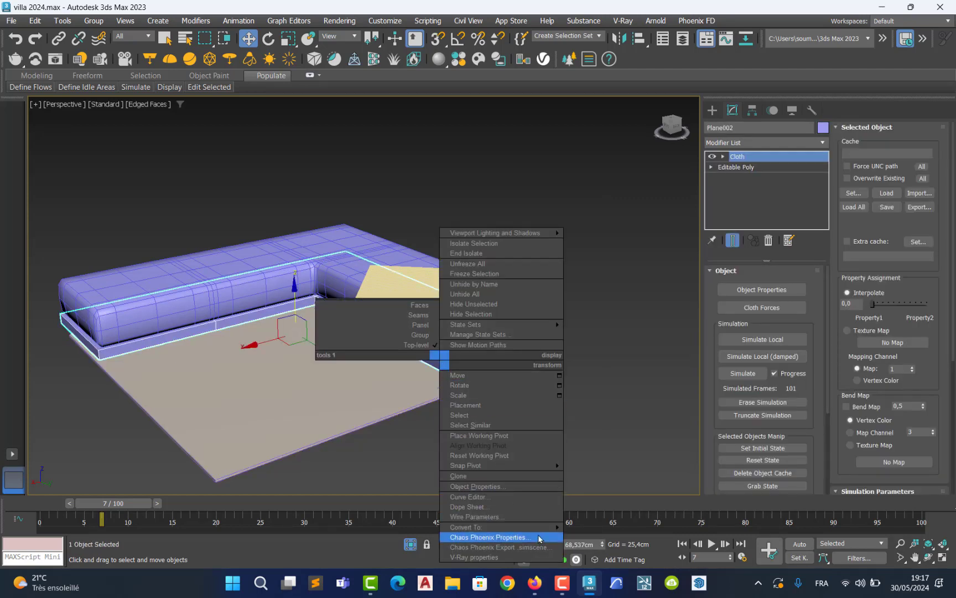
pyautogui.moveTo(545, 529)
pyautogui.click(594, 537)
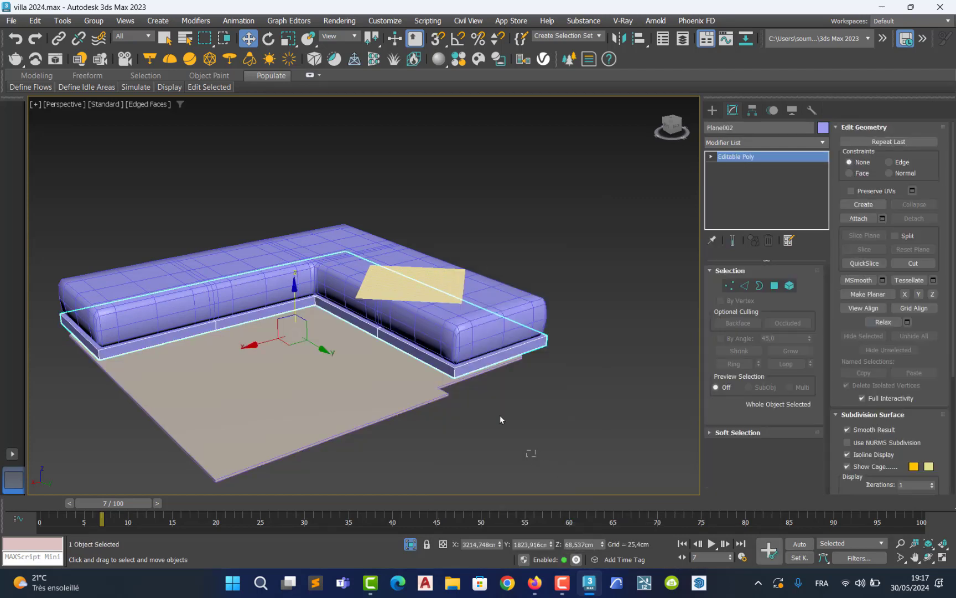
# Apply one shared Cloth modifier to the plane, sofa seat, base slab and floor
pyautogui.moveTo(499, 415); pyautogui.dragTo(389, 237)
pyautogui.click(824, 143)
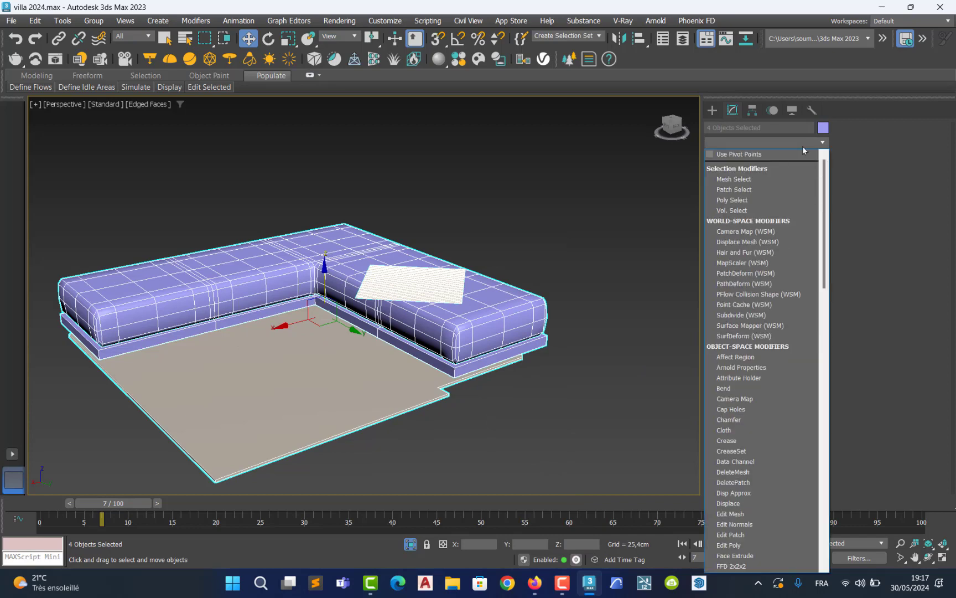
pyautogui.write('cl')
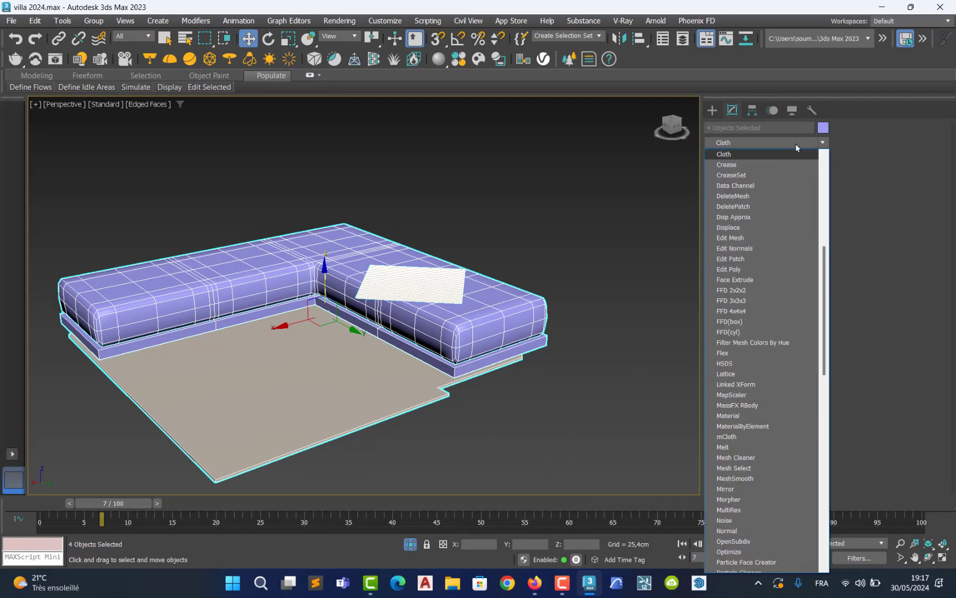
pyautogui.click(739, 155)
pyautogui.click(580, 376)
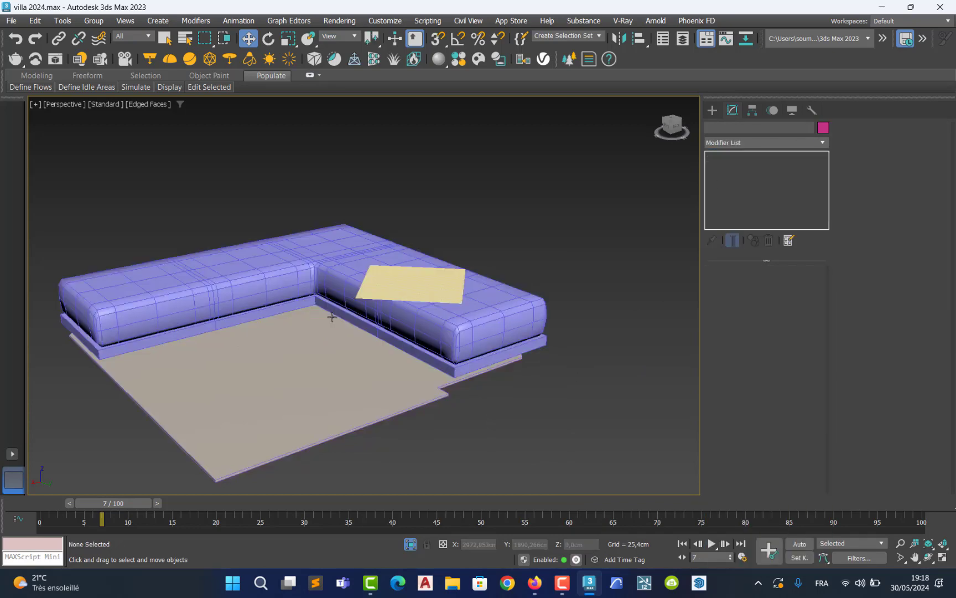
# Raise the plane higher above the seat to about 165 cm in Z
pyautogui.click(391, 285)
pyautogui.moveTo(415, 251); pyautogui.dragTo(411, 216)
pyautogui.keyDown('alt'); pyautogui.moveTo(406, 269); pyautogui.dragTo(419, 281, button='middle'); pyautogui.keyUp('alt')
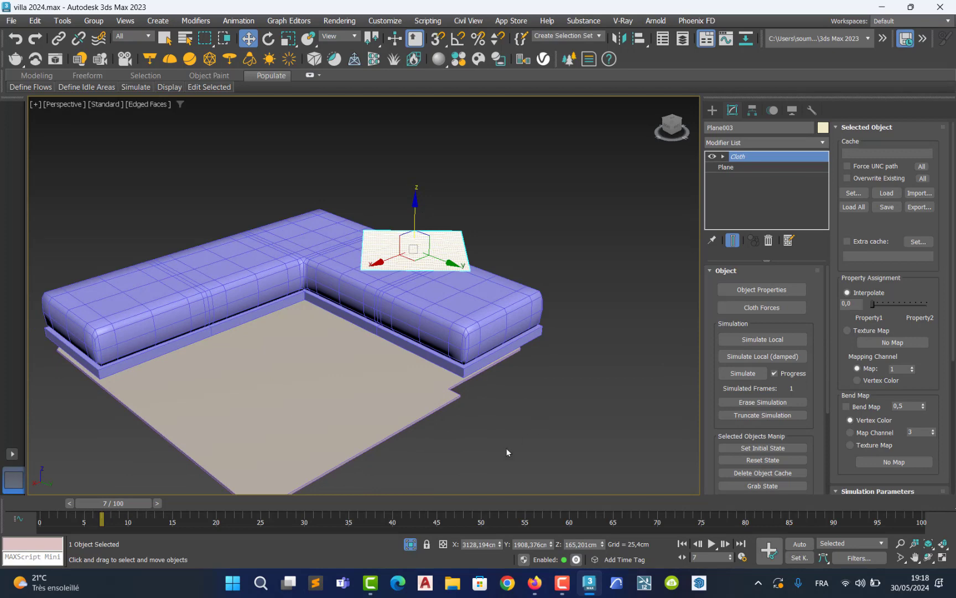
# Return the animation timeline to frame 0
pyautogui.moveTo(132, 504); pyautogui.dragTo(90, 503)
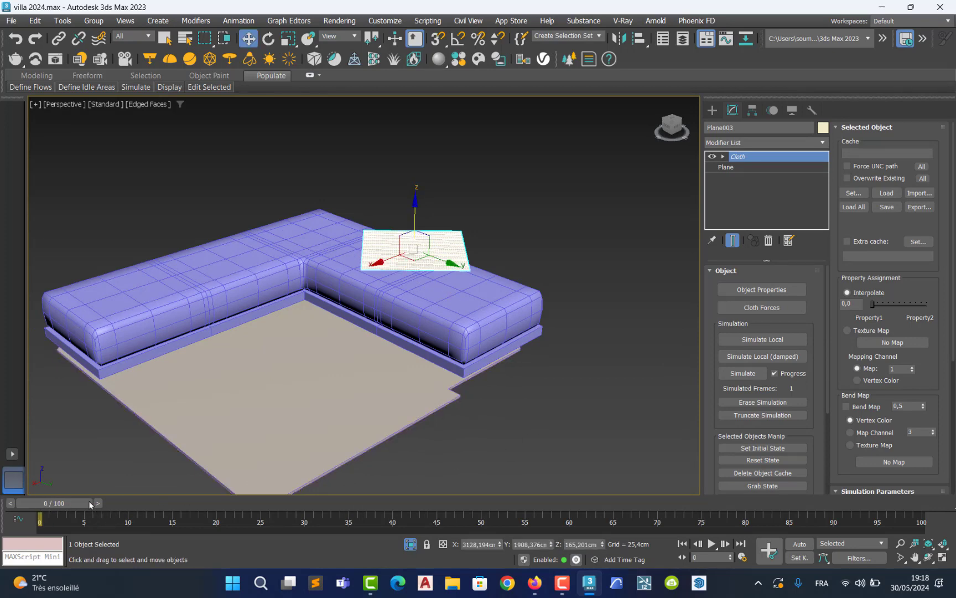
pyautogui.click(496, 433)
pyautogui.click(448, 260)
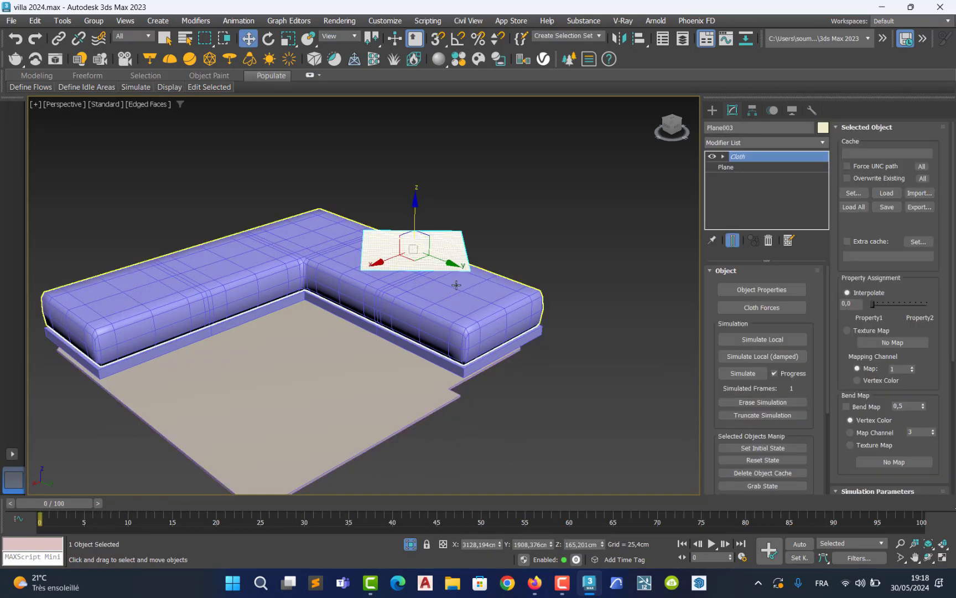
# In the Cloth object properties of all four objects, set sol, sofa and Plane002 as collision objects
pyautogui.moveTo(500, 387); pyautogui.dragTo(366, 212)
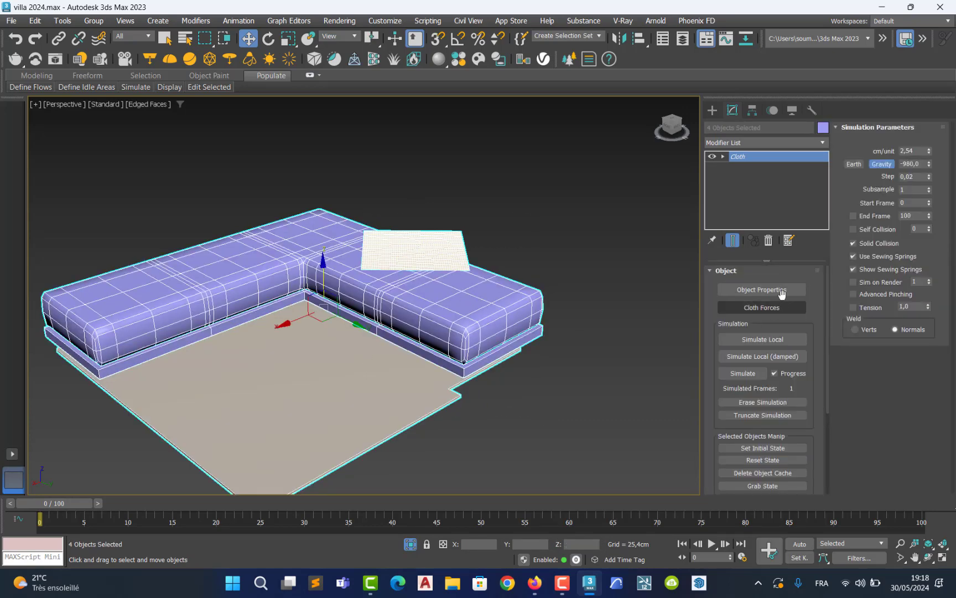
pyautogui.click(766, 294)
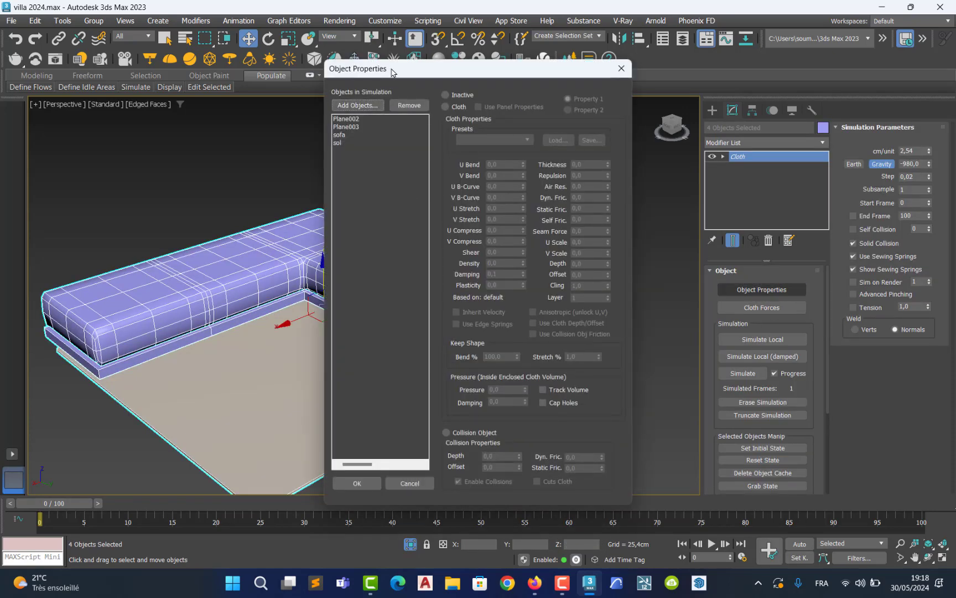
pyautogui.moveTo(393, 69); pyautogui.dragTo(597, 104)
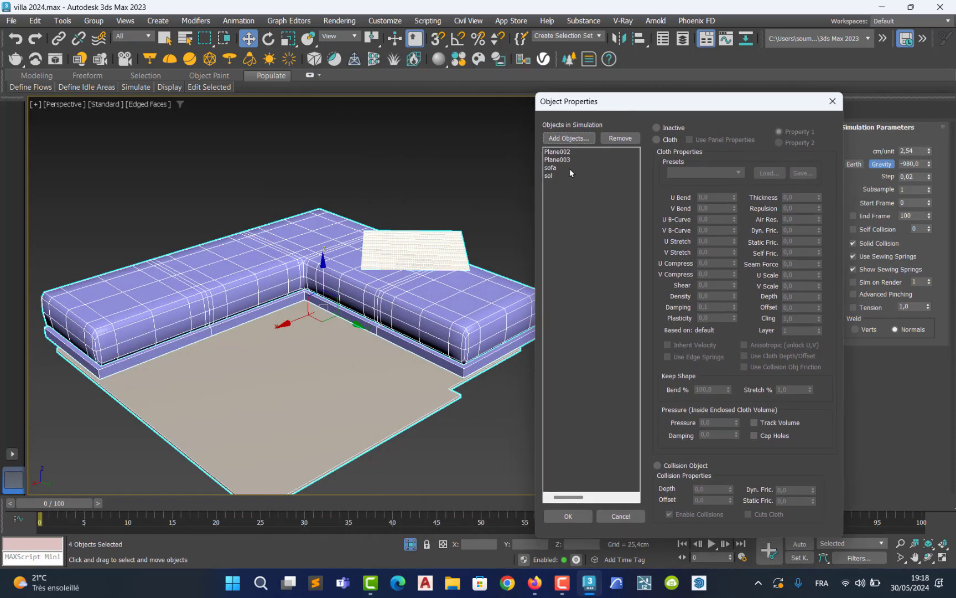
pyautogui.click(562, 160)
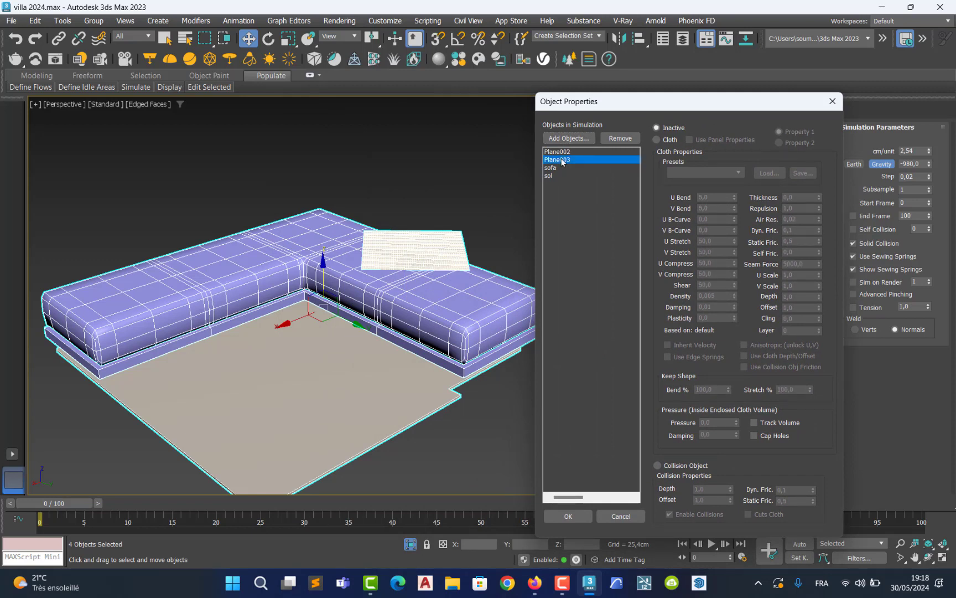
pyautogui.click(550, 176)
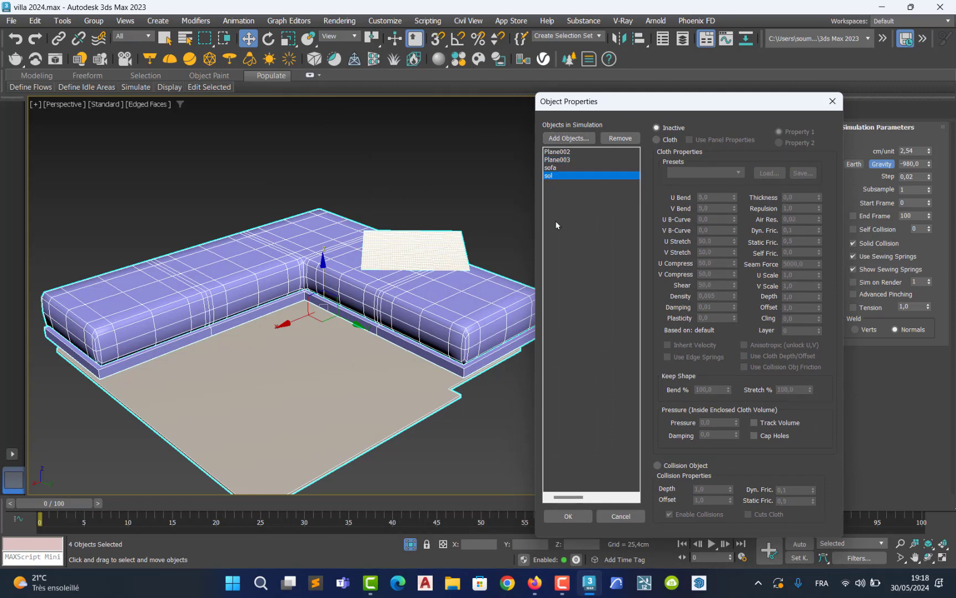
pyautogui.click(658, 464)
pyautogui.click(555, 168)
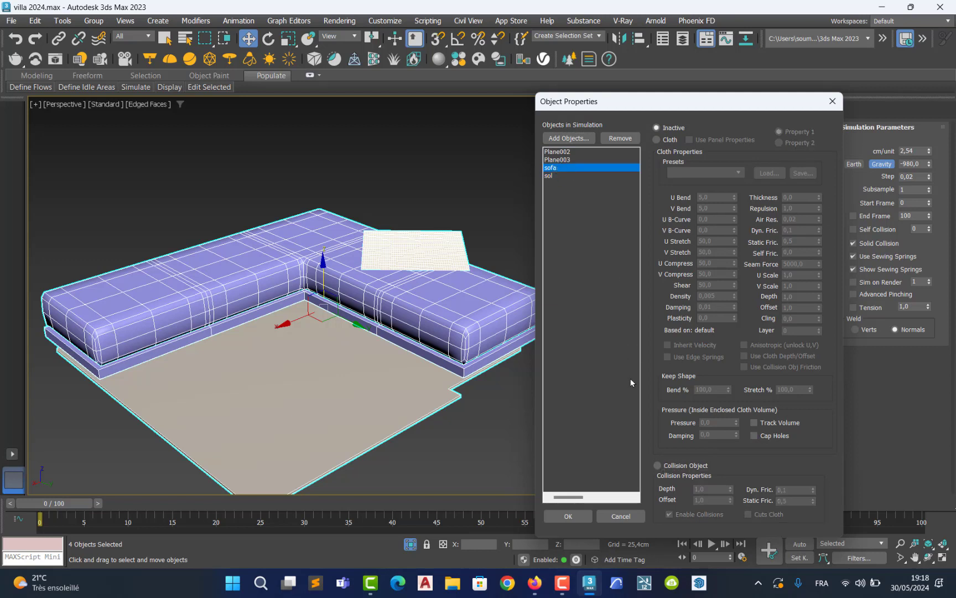
pyautogui.click(658, 465)
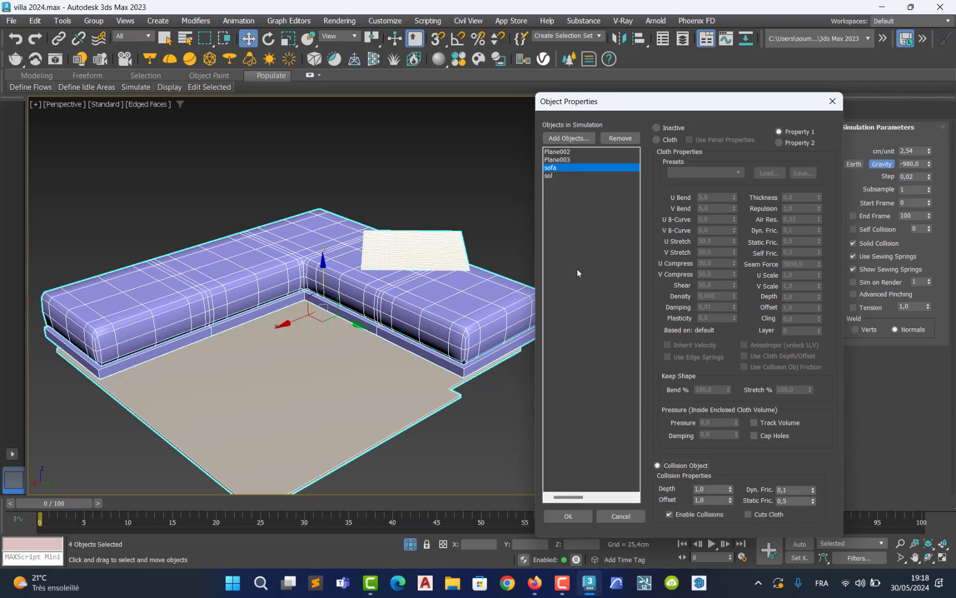
pyautogui.click(568, 152)
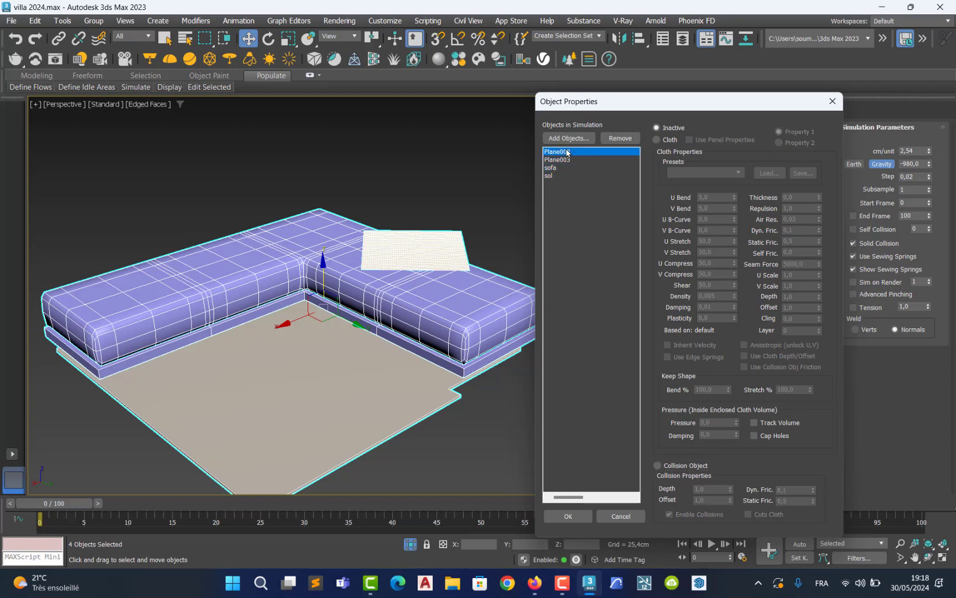
pyautogui.click(658, 464)
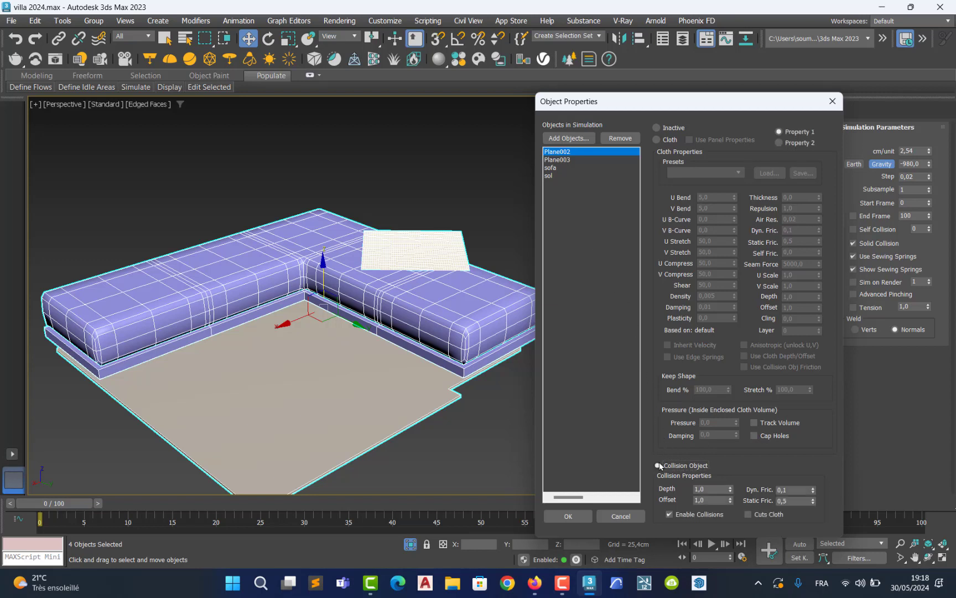
# Make Plane003 a cloth object with the Satin preset and apply the simulation properties
pyautogui.click(561, 159)
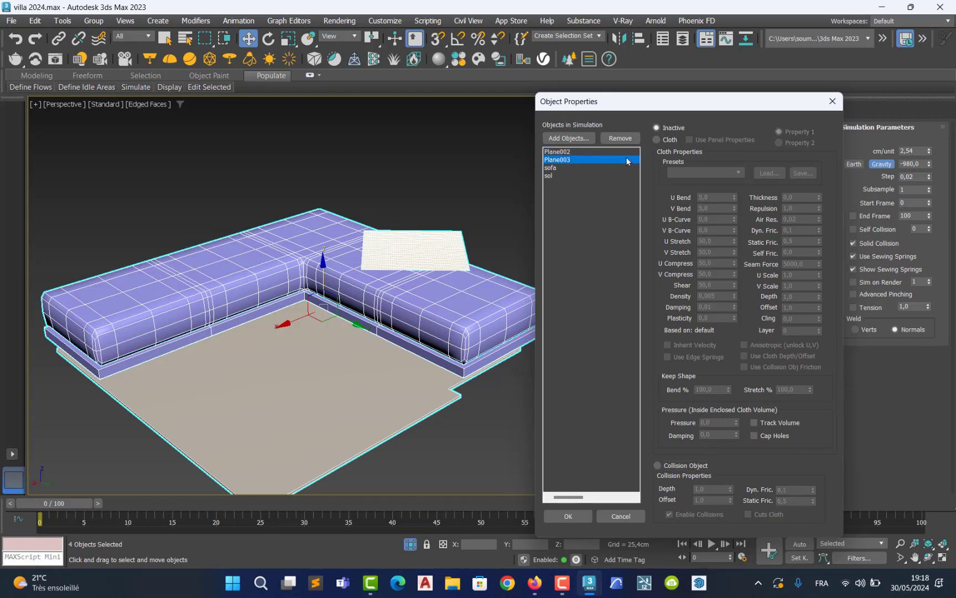
pyautogui.click(656, 140)
pyautogui.click(709, 173)
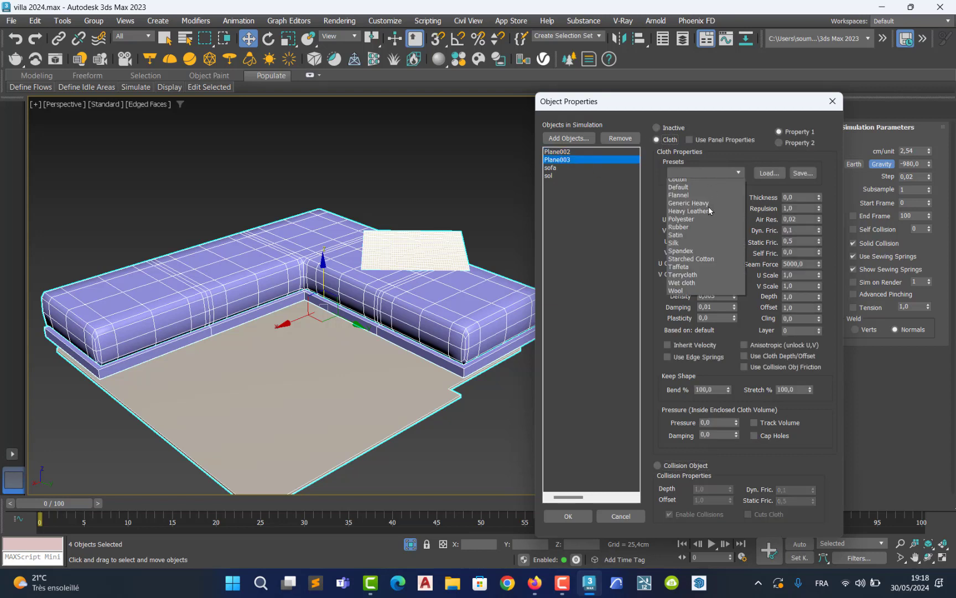
pyautogui.click(691, 247)
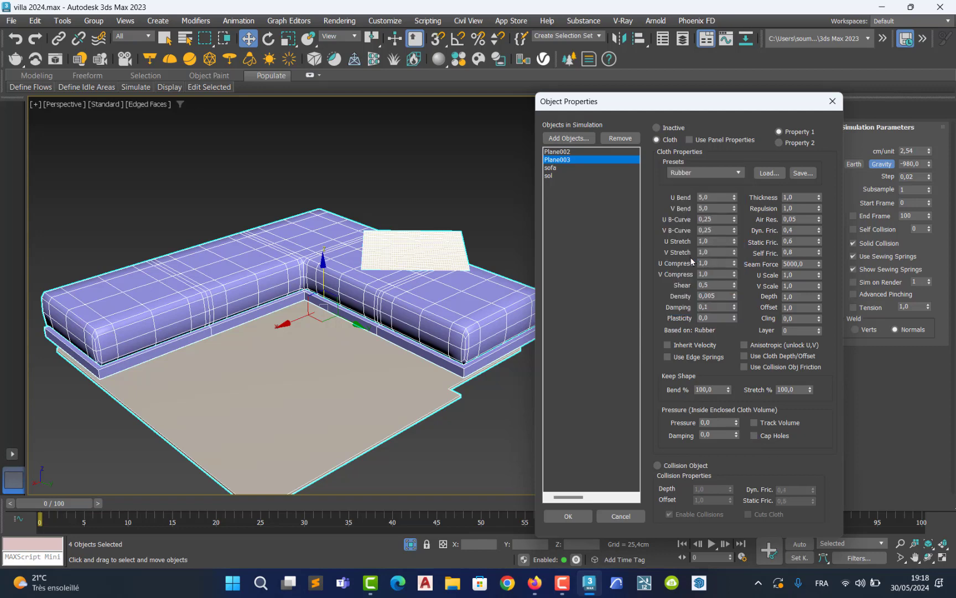
pyautogui.click(716, 171)
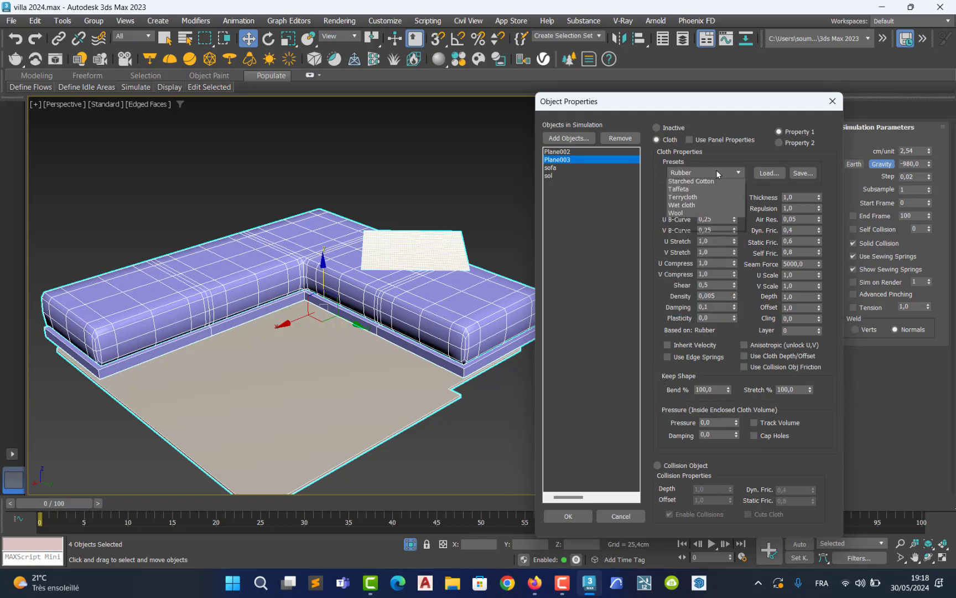
pyautogui.click(685, 256)
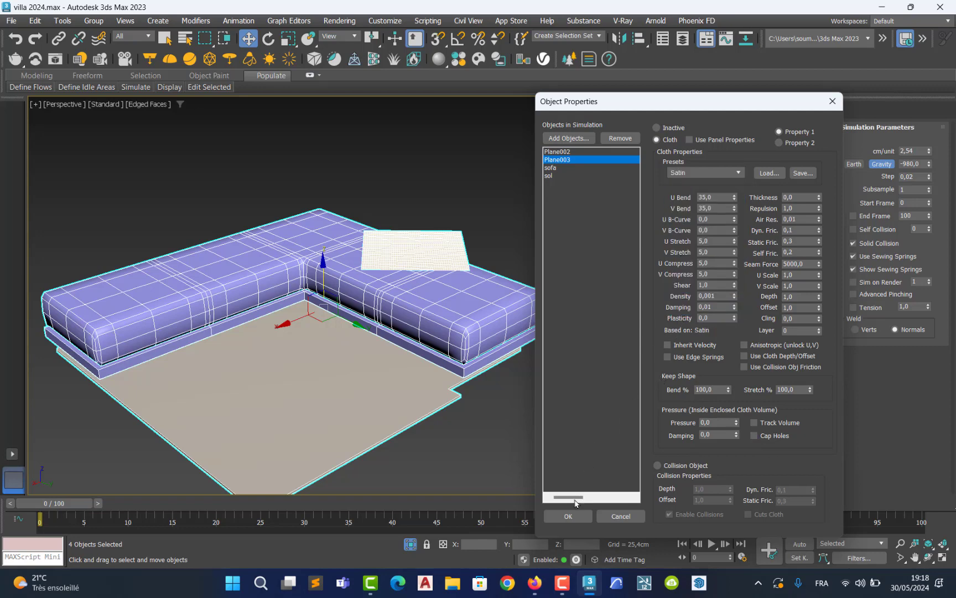
pyautogui.click(570, 516)
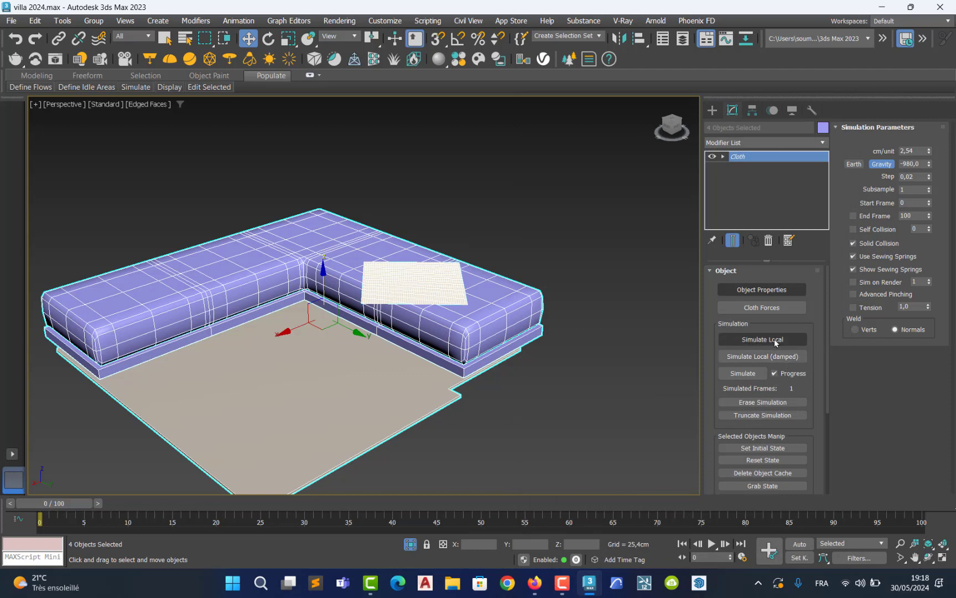
# Run the cloth simulation over the full 100 frames to drape the plane over the sofa arm, and inspect the draped cloth
pyautogui.click(745, 373)
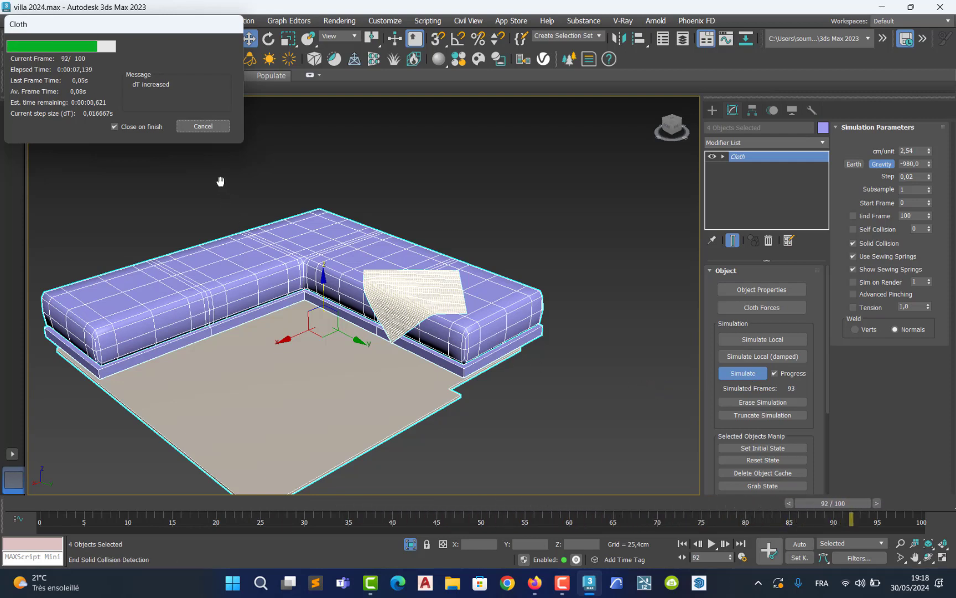
pyautogui.click(548, 416)
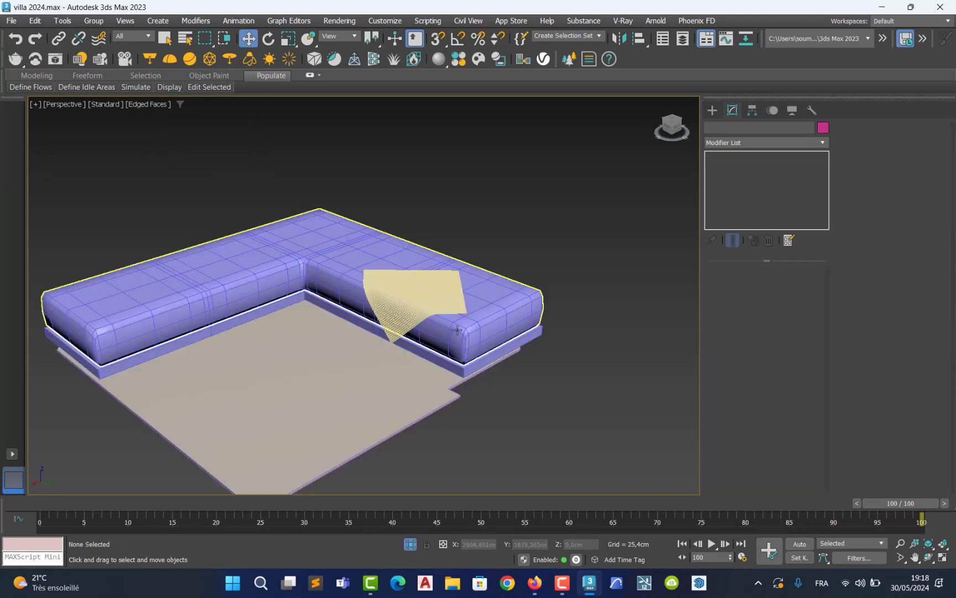
pyautogui.click(396, 303)
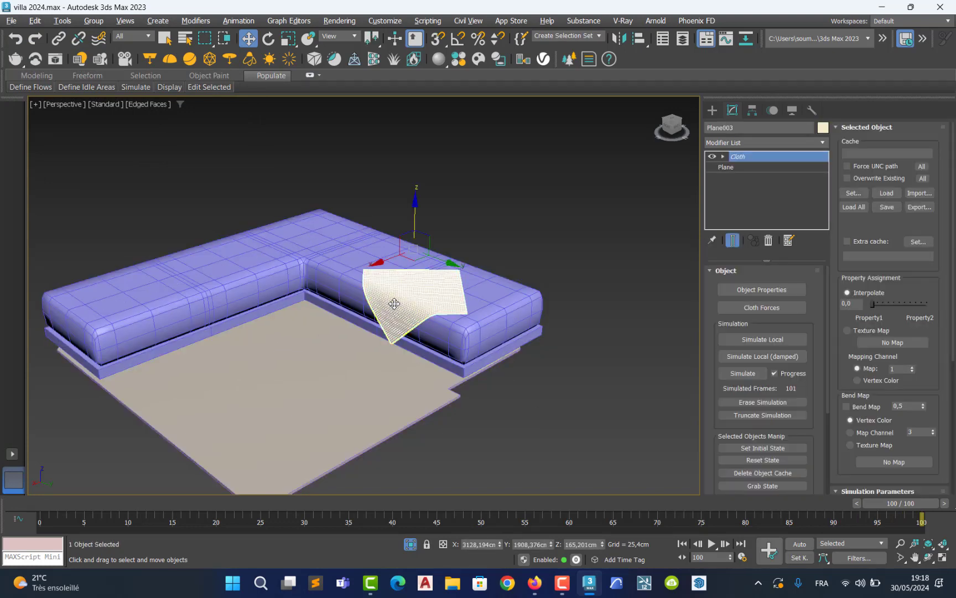
pyautogui.moveTo(396, 304)
pyautogui.keyDown('alt'); pyautogui.mouseDown(button='middle')
pyautogui.moveTo(455, 303)
pyautogui.moveTo(357, 297)
pyautogui.moveTo(390, 298)
pyautogui.mouseUp(button='middle'); pyautogui.keyUp('alt')
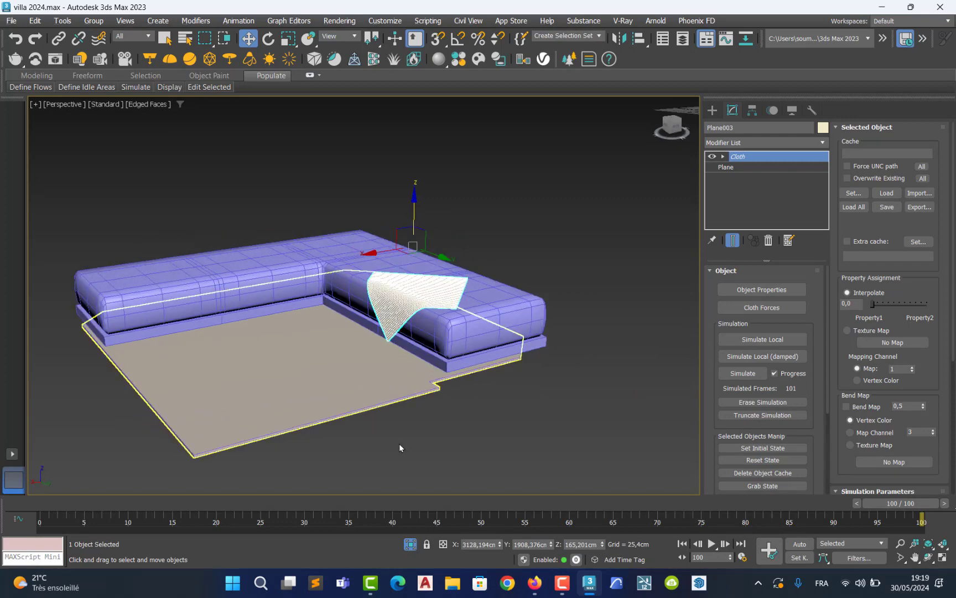
pyautogui.click(562, 587)
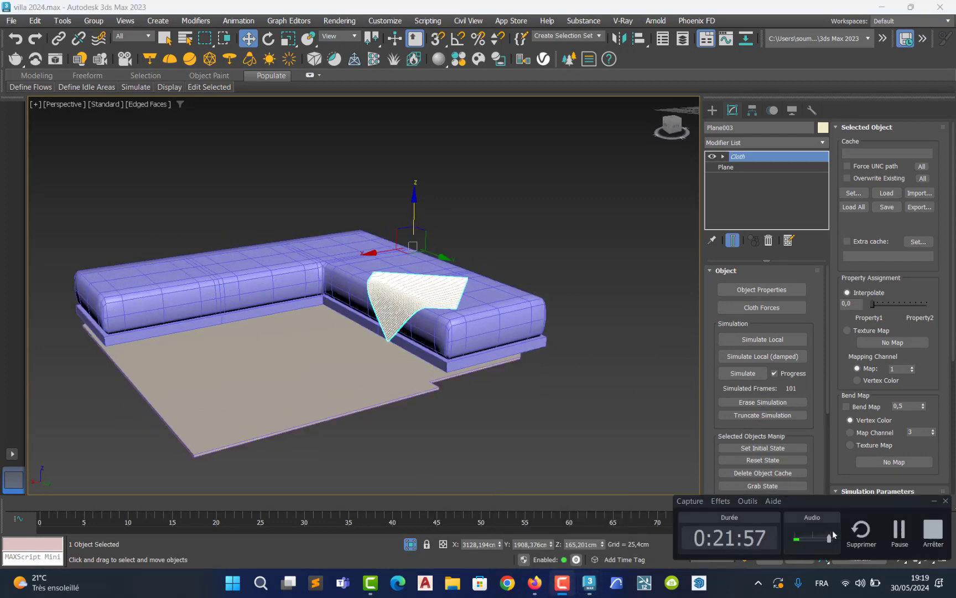